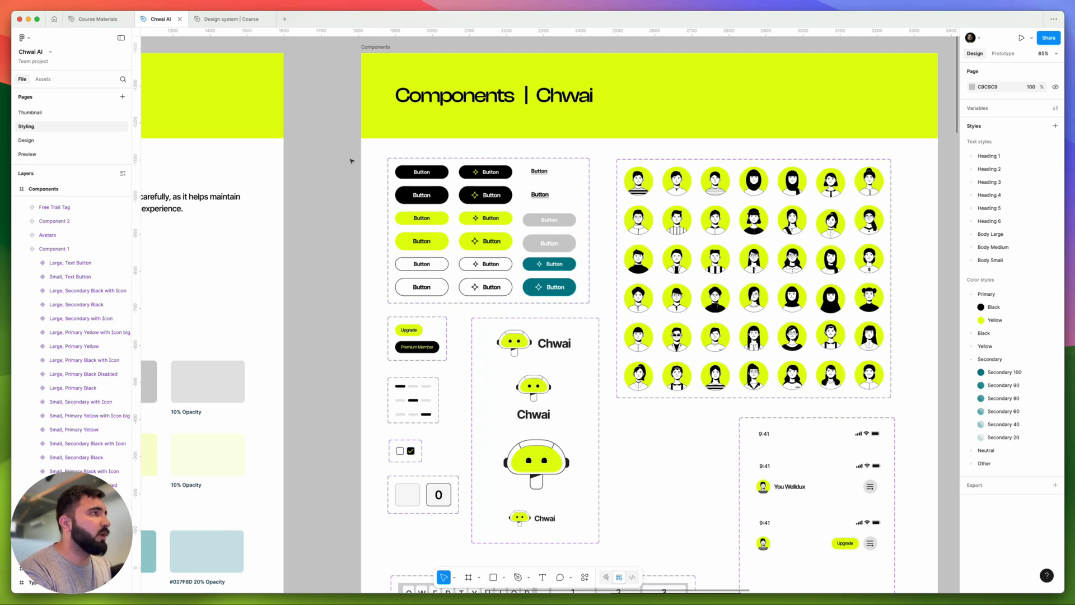
Step: Switch to the "Design system | Course" file and review its Typography and Color frames
left_click(244, 20)
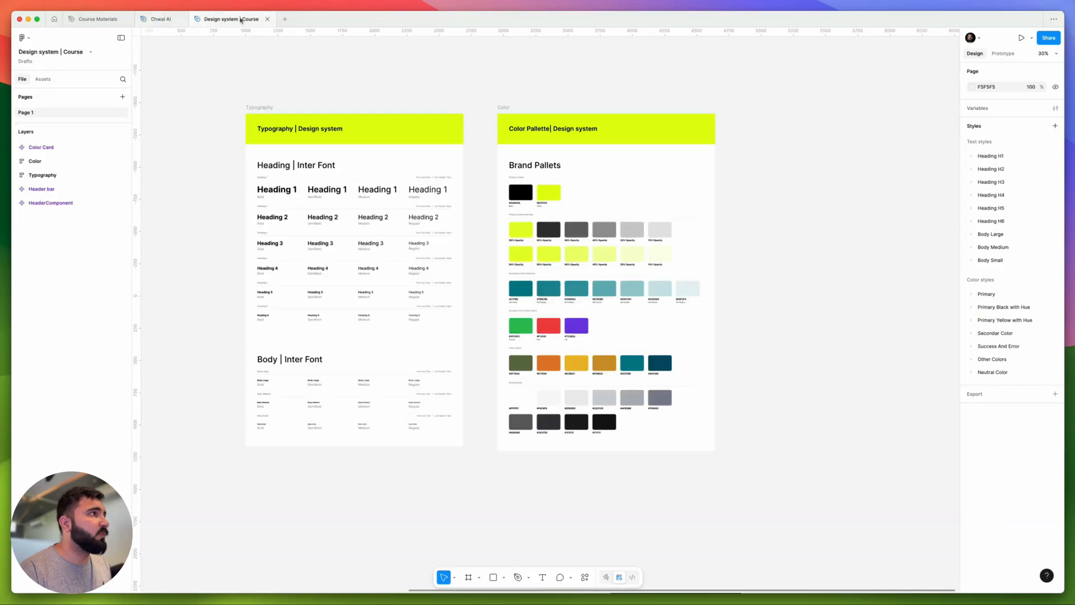
left_click_drag(229, 93, 475, 456)
left_click_drag(481, 77, 717, 448)
left_click(761, 249)
scroll(700, 252, "right", 3)
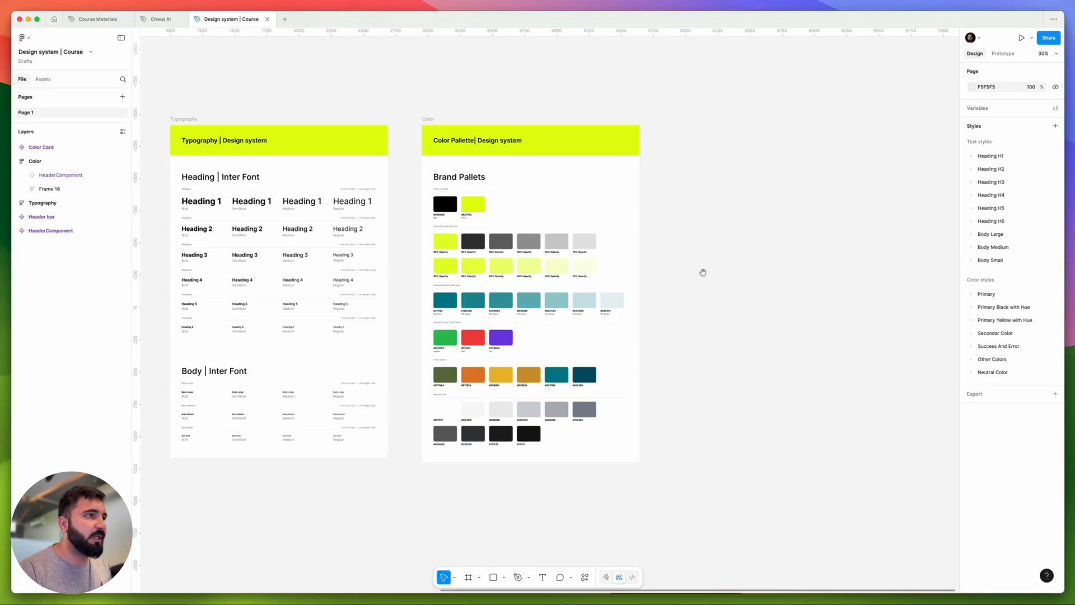
left_click_drag(703, 271, 769, 257)
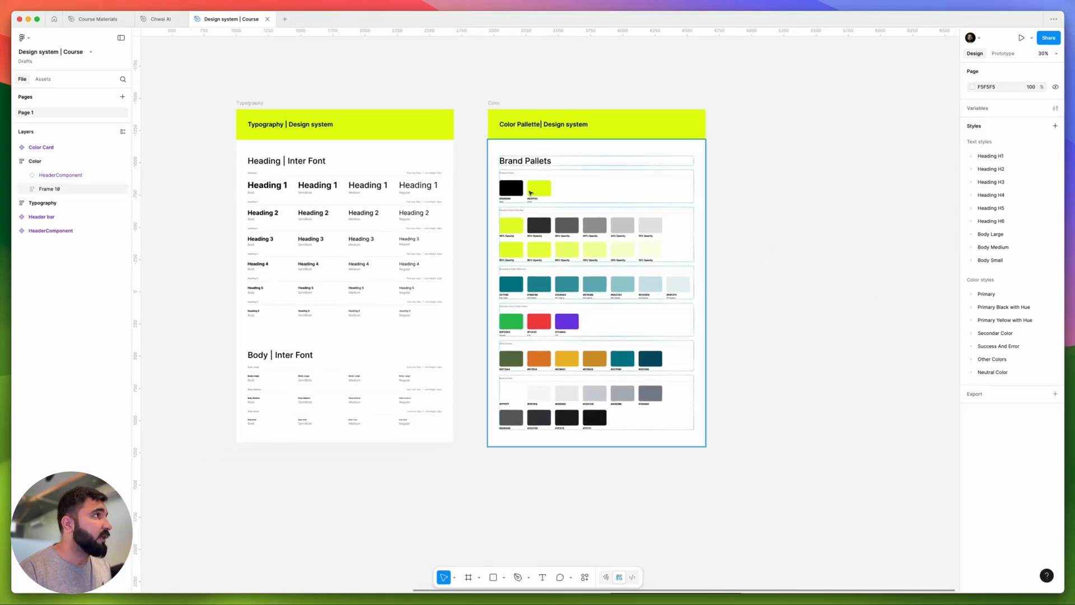
Step: Return to the "Chwai AI" file and compare the dimensions of the small and large plain black button variants
left_click(164, 20)
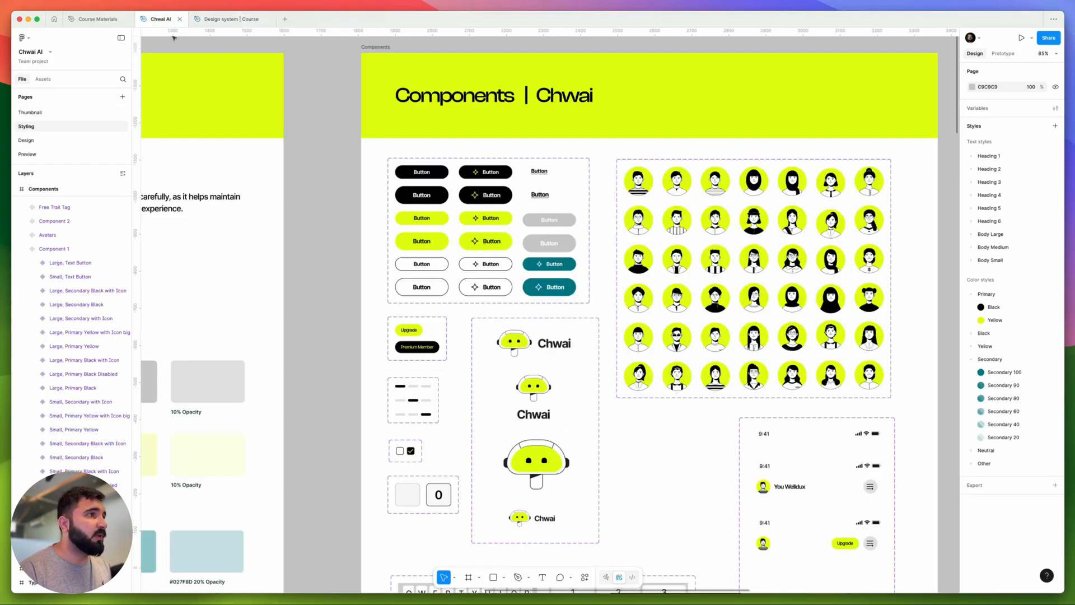
scroll(504, 239, "up", 5)
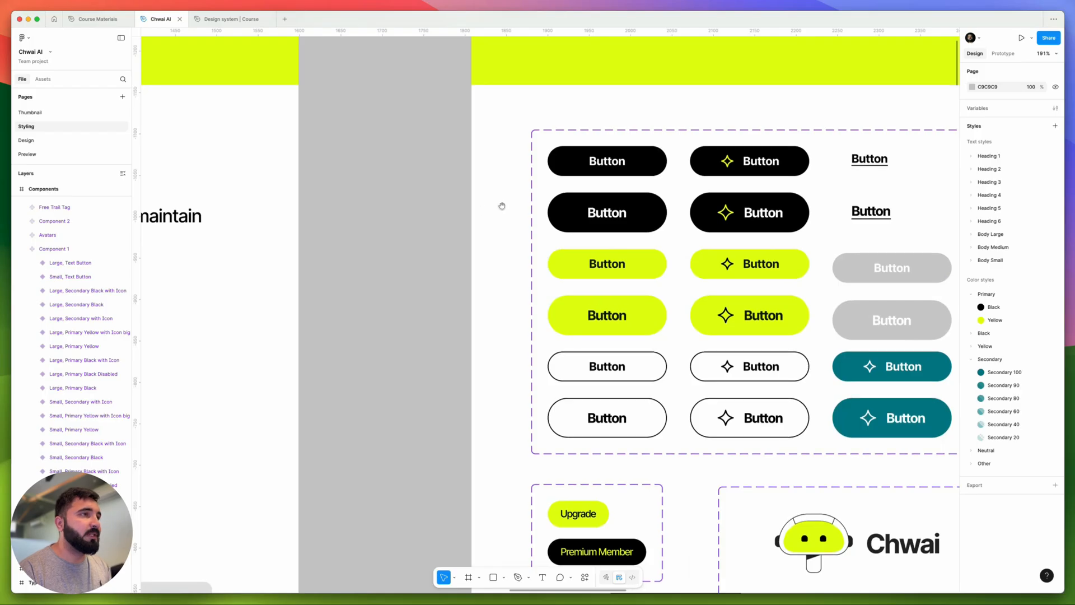
scroll(501, 207, "right", 5)
scroll(501, 207, "up", 1)
left_click(432, 202)
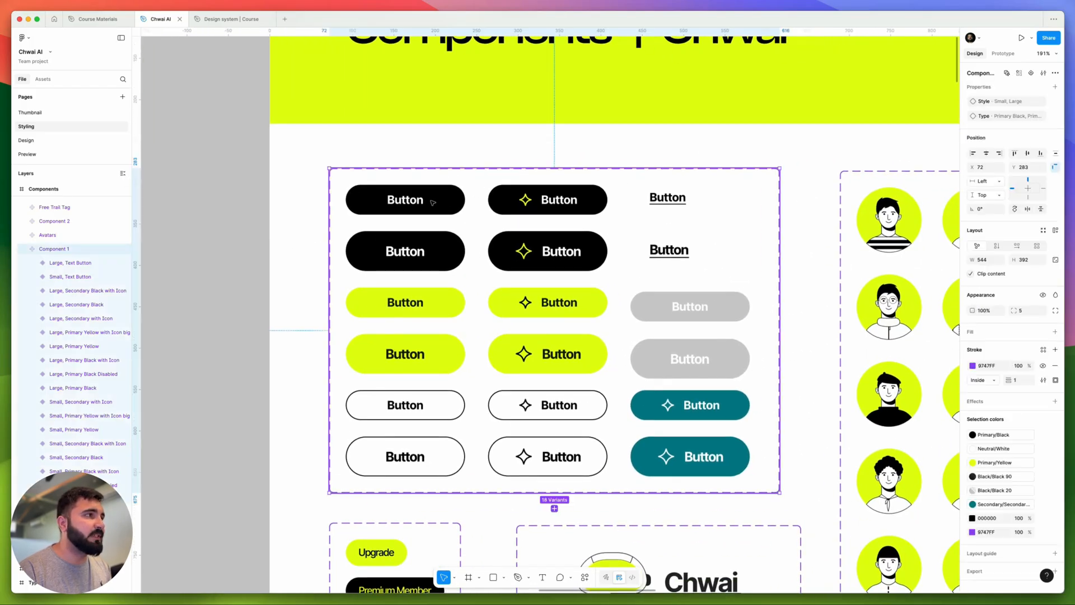
left_click(433, 202)
left_click(435, 255)
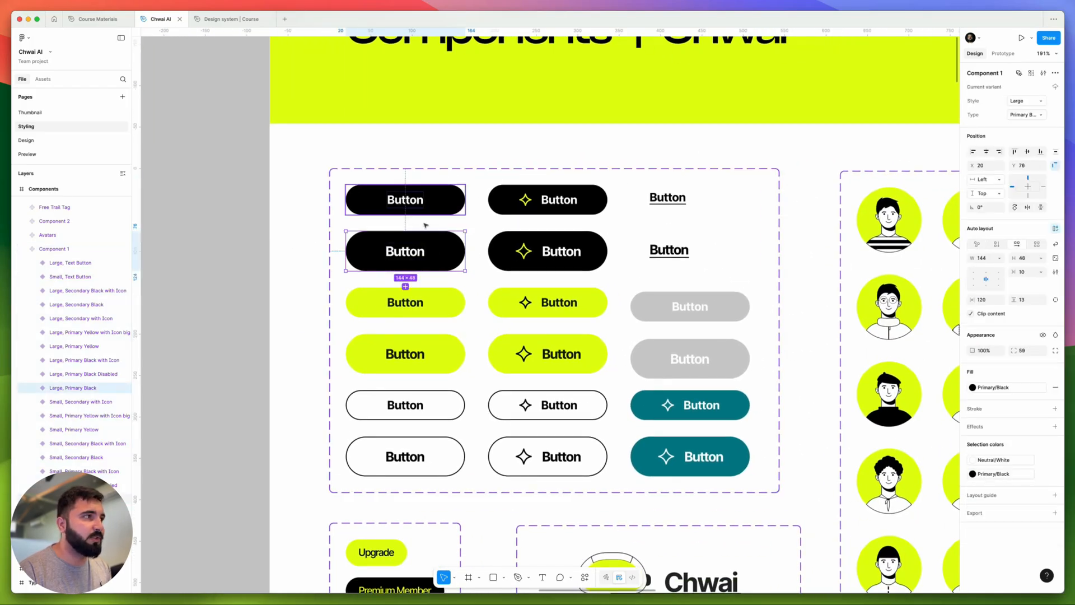
scroll(427, 207, "up", 3)
left_click(430, 206)
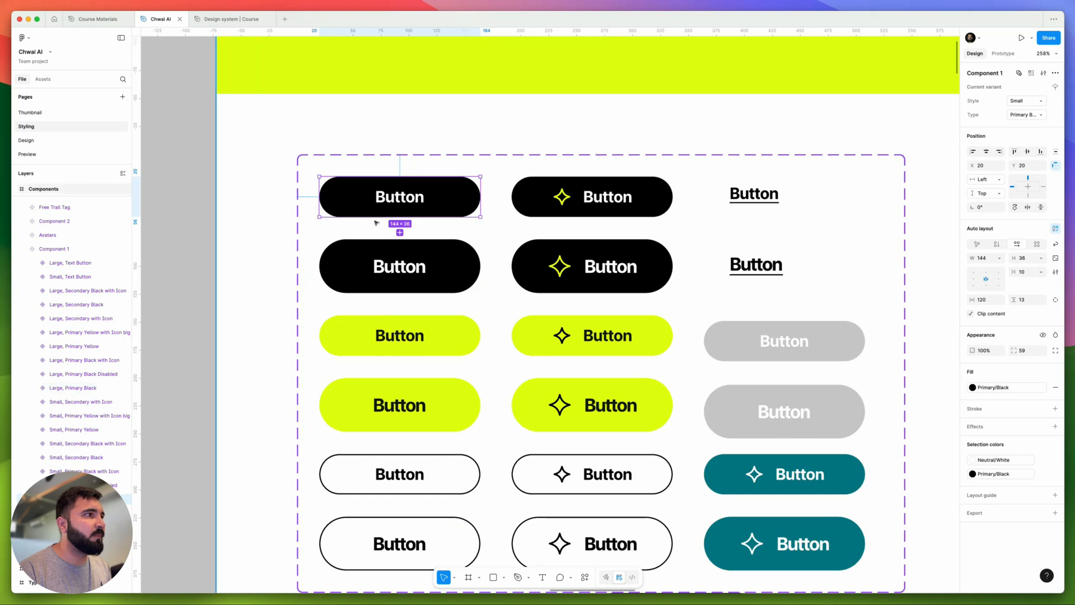
scroll(430, 222, "up", 5)
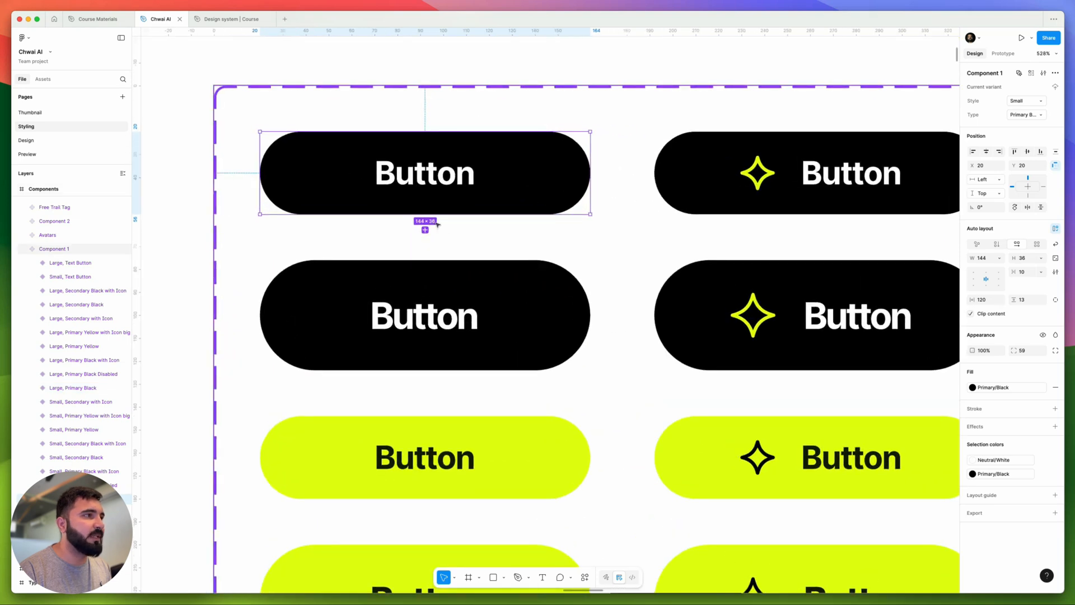
left_click(492, 307)
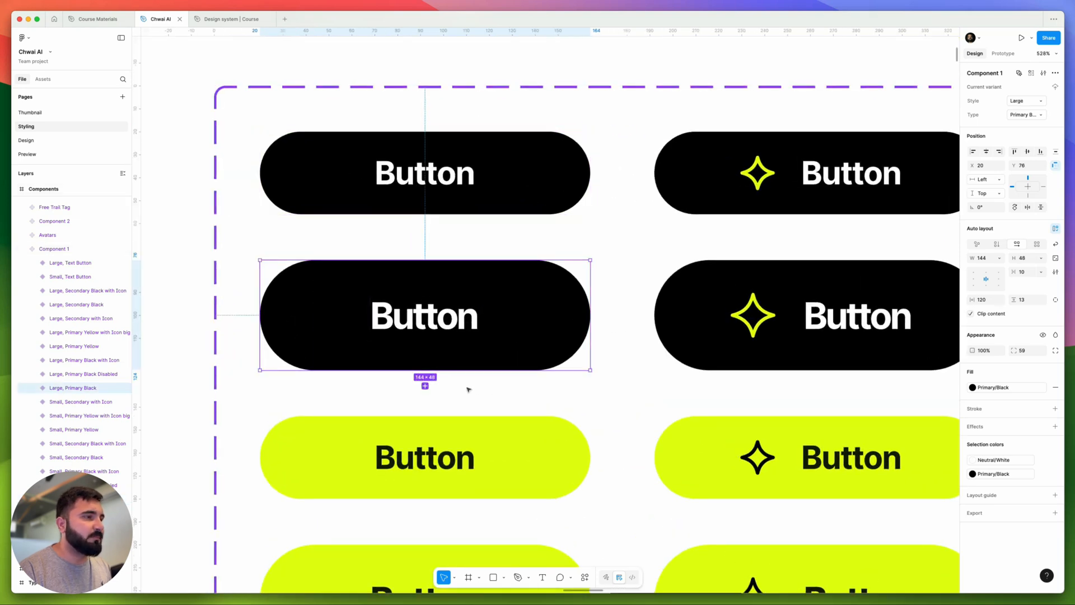
mouse_move(453, 321)
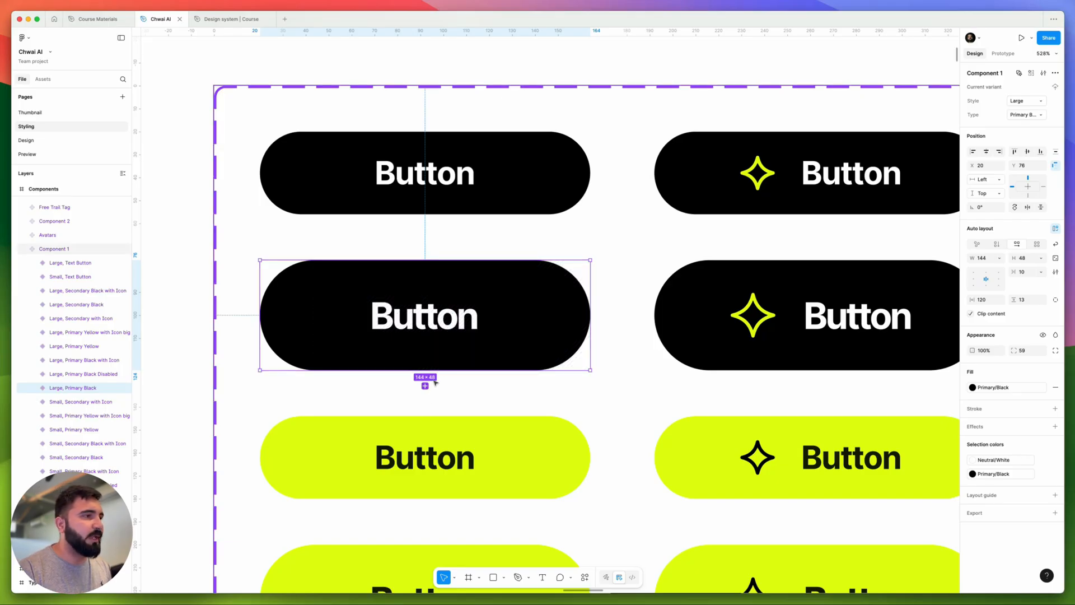
scroll(435, 382, "down", 5)
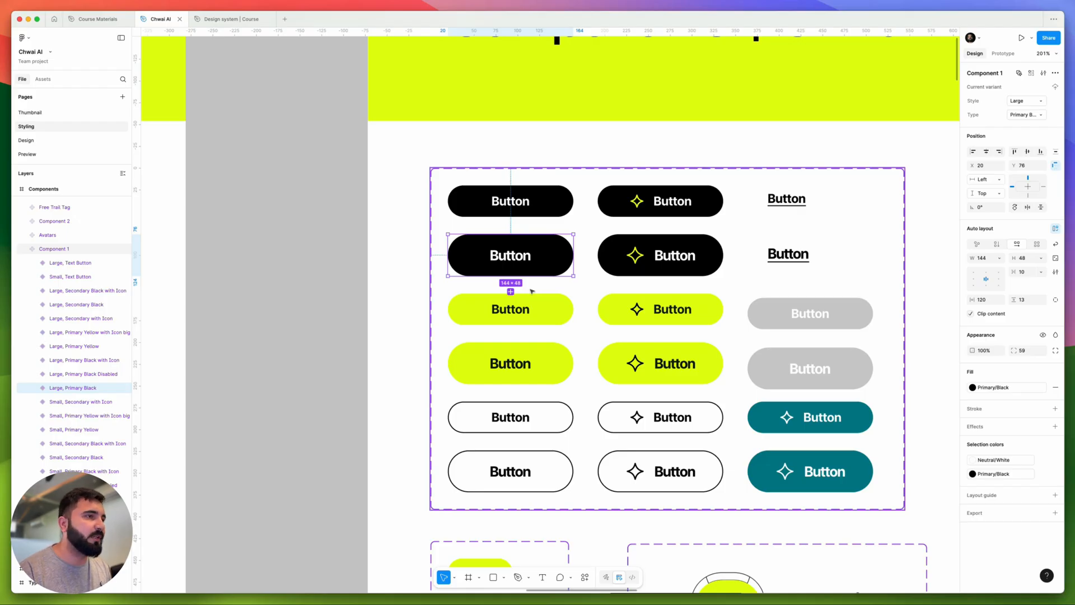
Step: Inspect the small black button with icon and the small underlined text button in the button component set
scroll(542, 314, "left", 2)
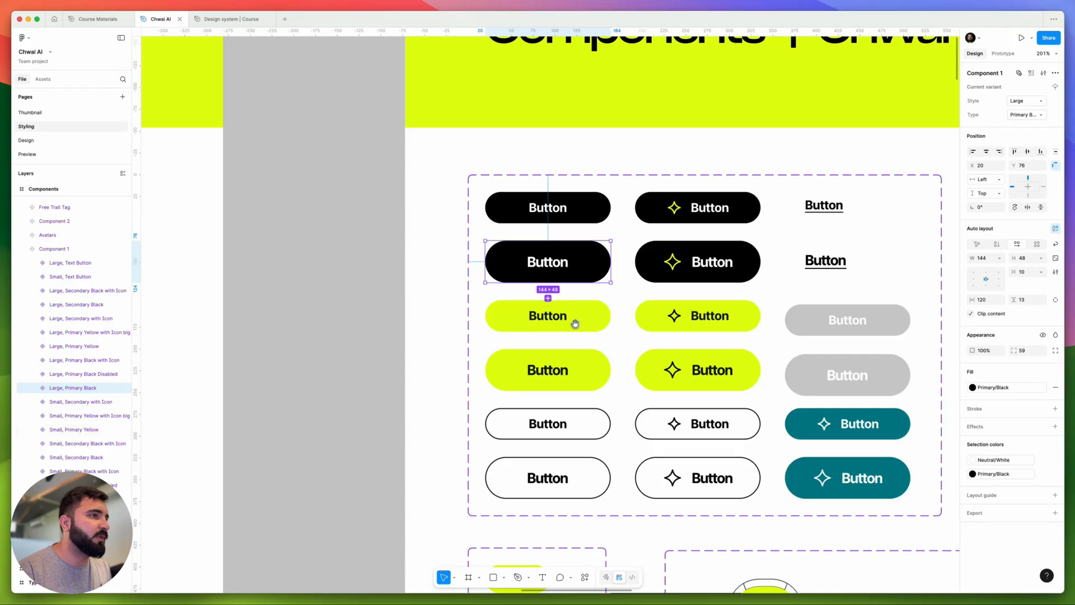
scroll(576, 316, "right", 3)
scroll(580, 235, "up", 2)
scroll(580, 233, "up", 3)
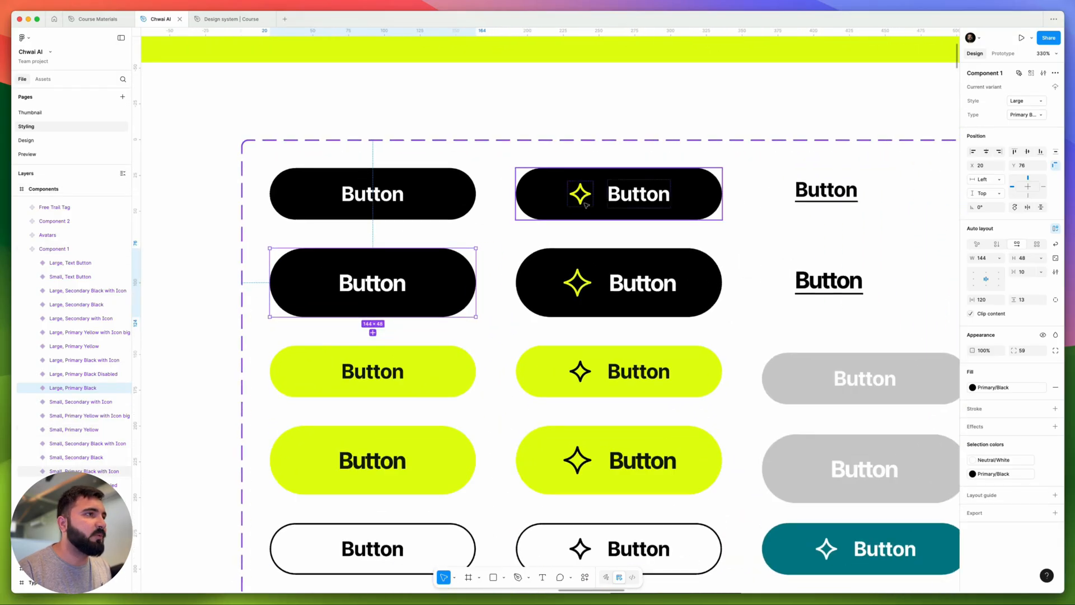
left_click(588, 218)
scroll(460, 241, "left", 3)
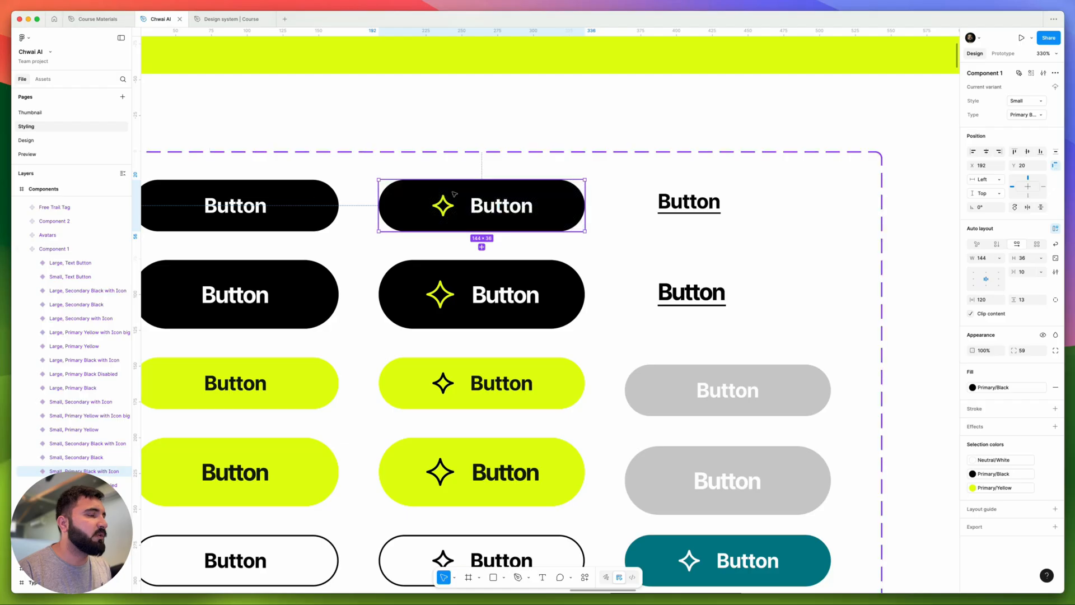
scroll(536, 255, "left", 3)
scroll(536, 254, "down", 1)
scroll(536, 255, "right", 1)
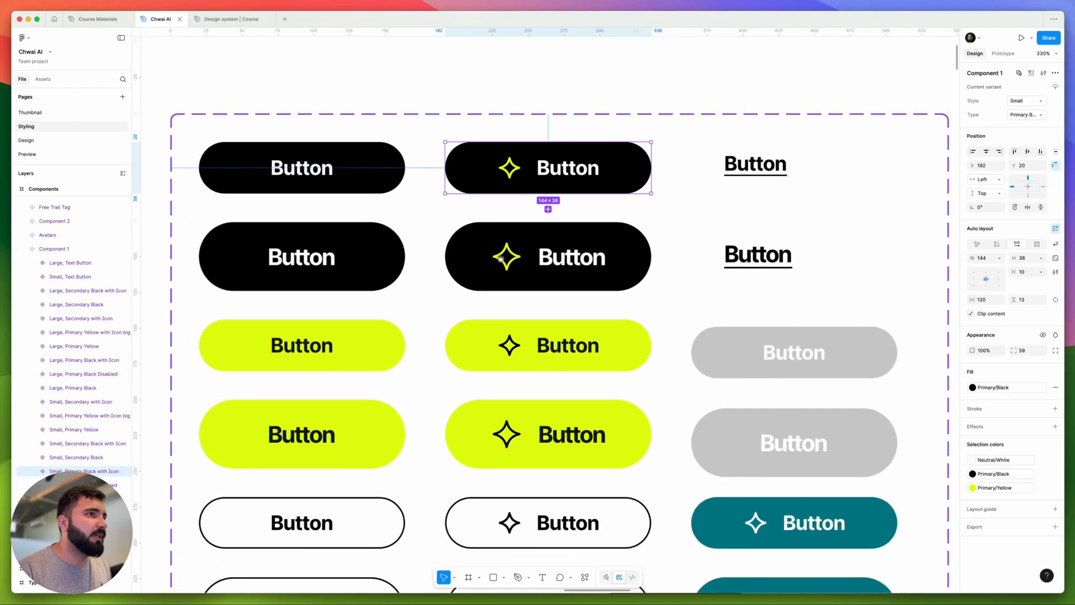
scroll(536, 255, "left", 3)
scroll(686, 176, "right", 5)
left_click(686, 176)
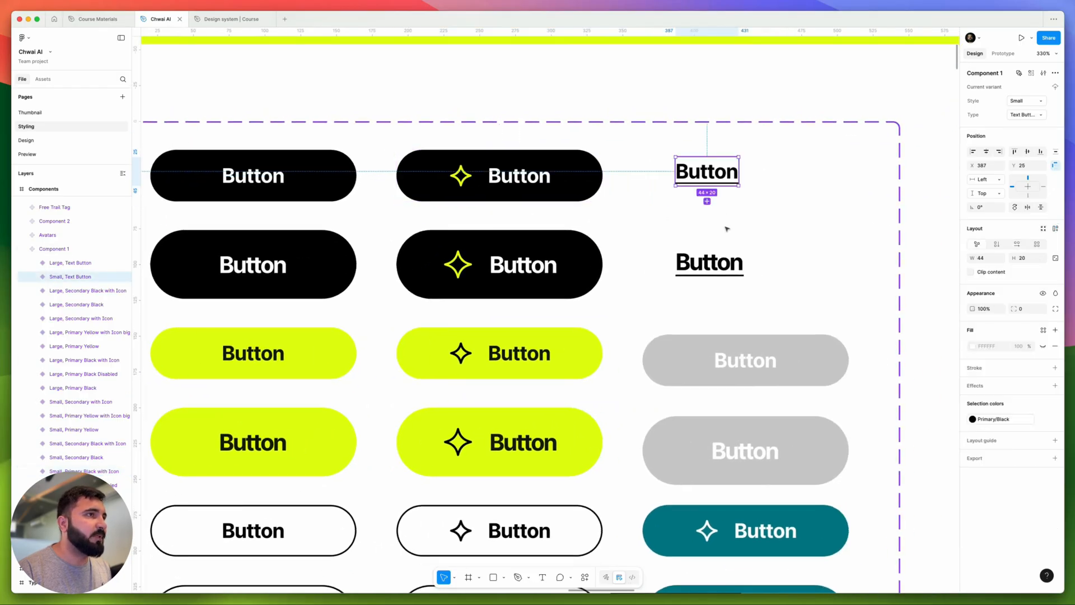
scroll(615, 247, "left", 5)
scroll(615, 246, "down", 1)
scroll(552, 242, "down", 2)
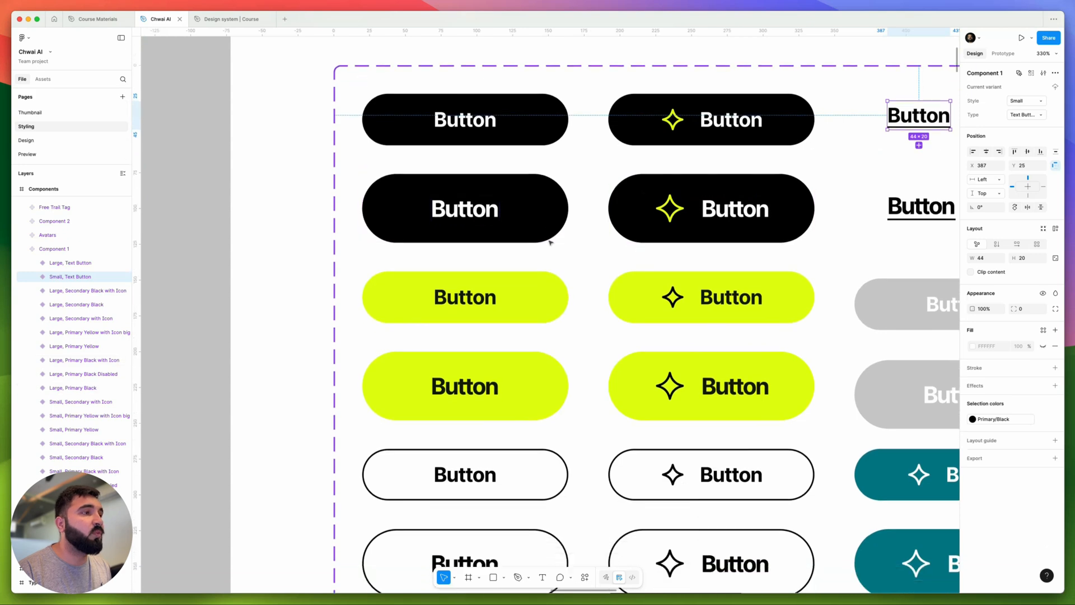
Step: Examine the yellow, outlined secondary, teal icon and grey disabled button variants, comparing their fills and strokes
left_click(502, 269)
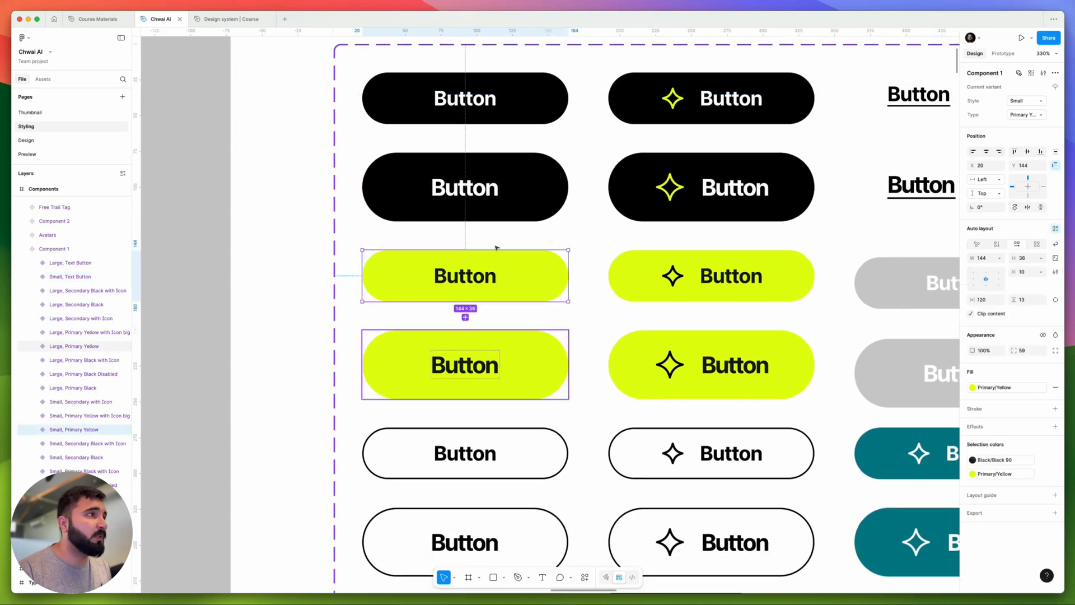
left_click(493, 196)
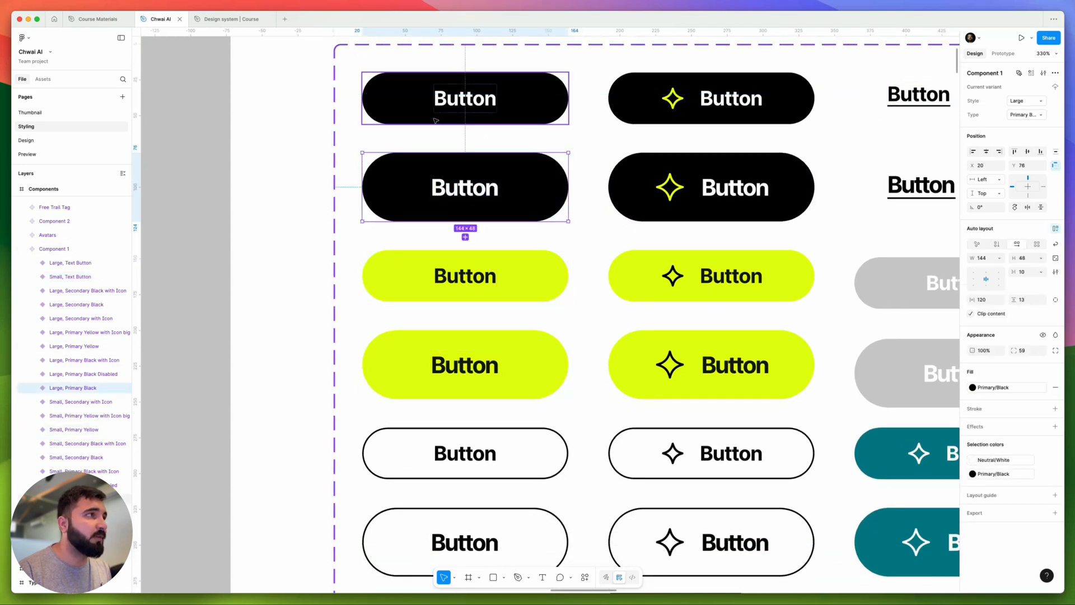
left_click(489, 274)
scroll(560, 267, "down", 2)
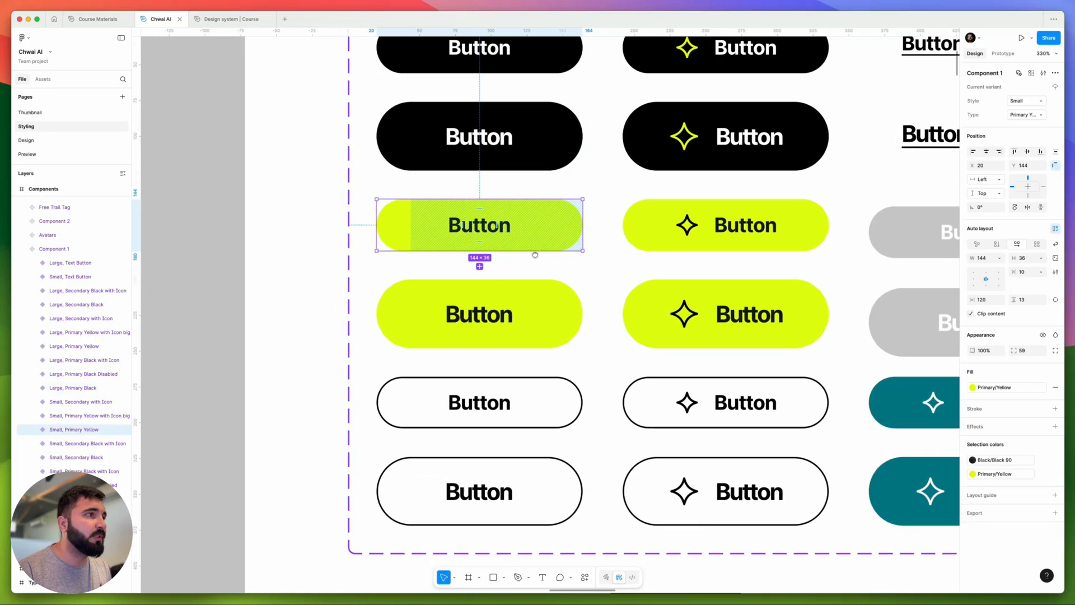
scroll(560, 336, "down", 3)
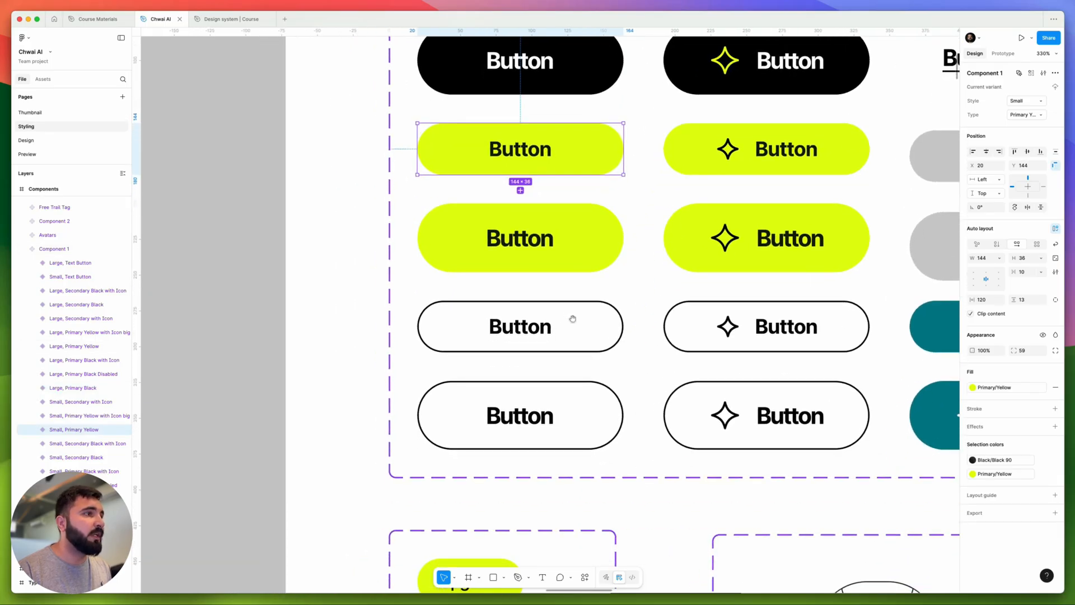
left_click(568, 318)
scroll(540, 368, "right", 5)
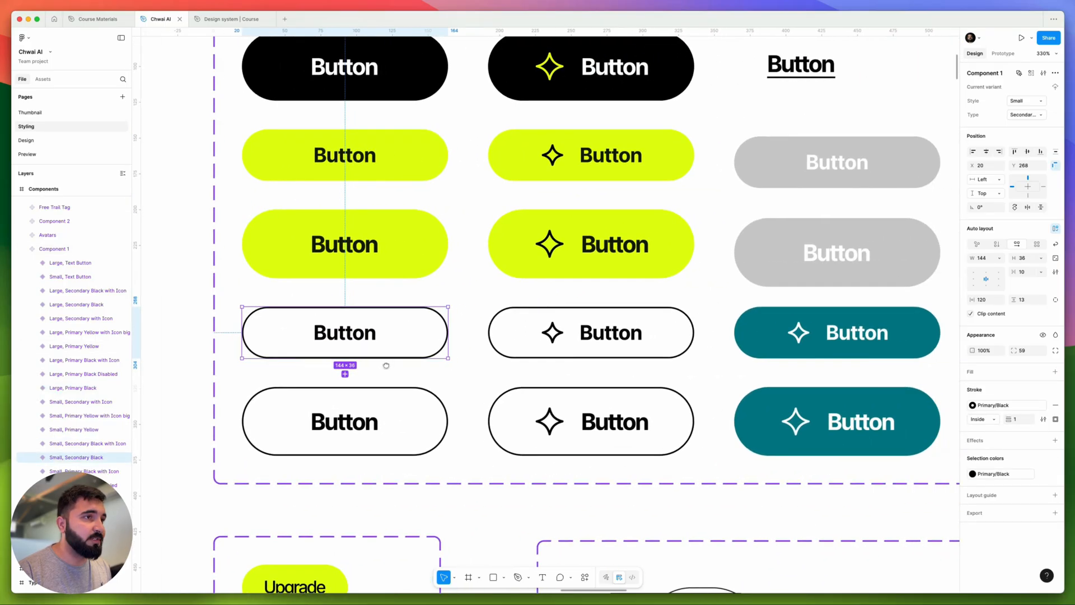
scroll(563, 353, "right", 3)
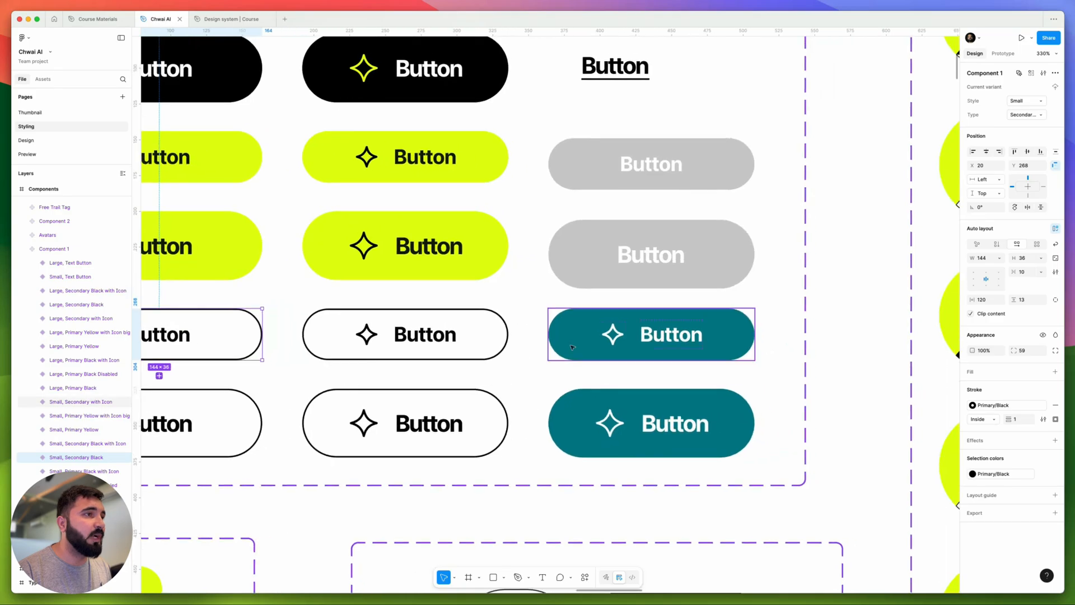
left_click(586, 338)
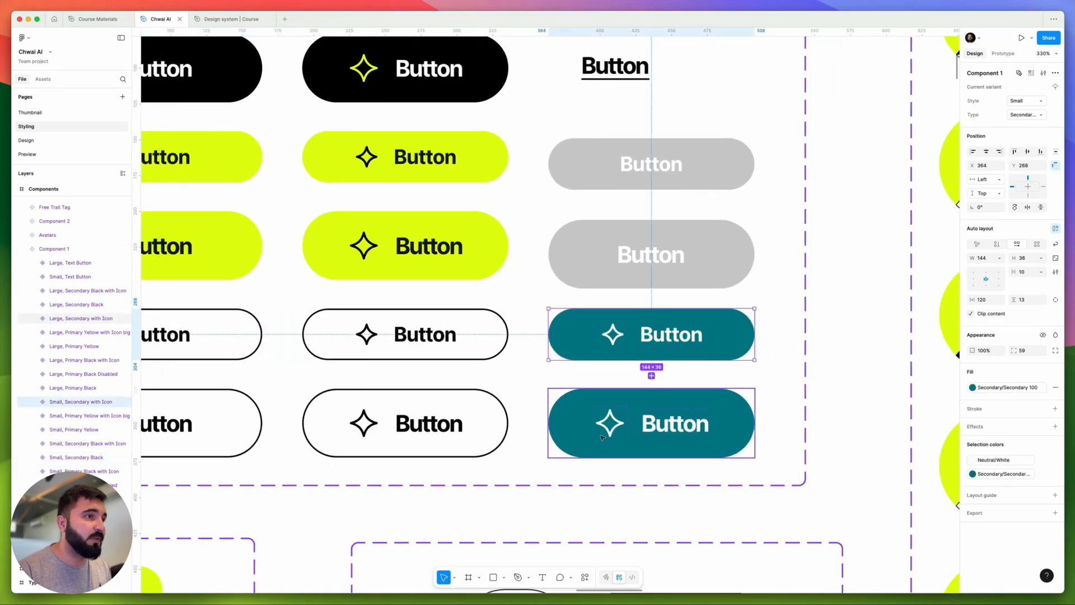
left_click(658, 257)
scroll(658, 256, "up", 2)
left_click(658, 256)
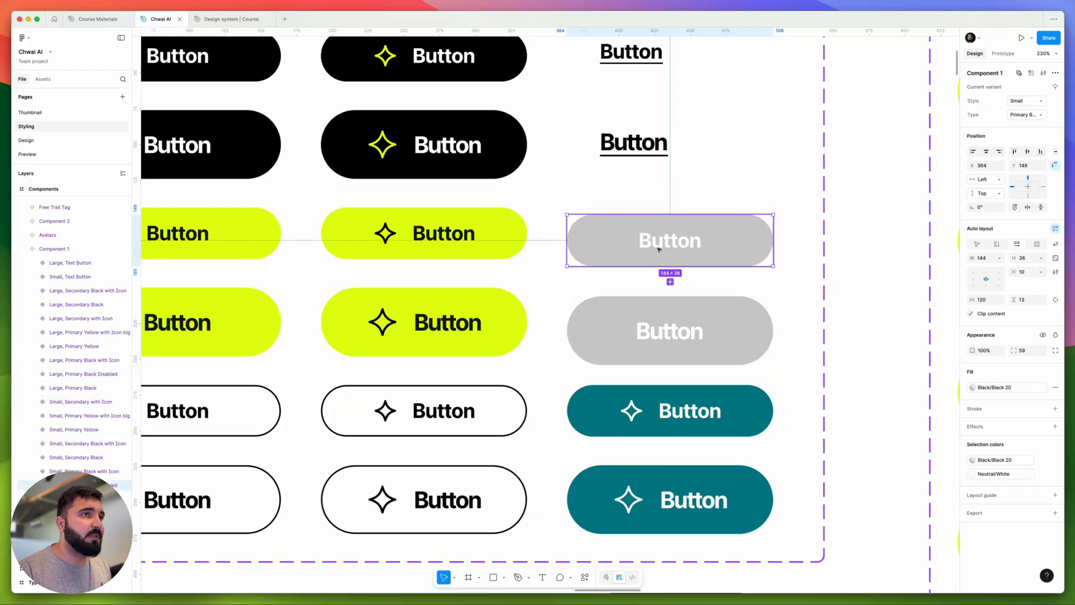
scroll(700, 291, "left", 3)
scroll(714, 312, "down", 3)
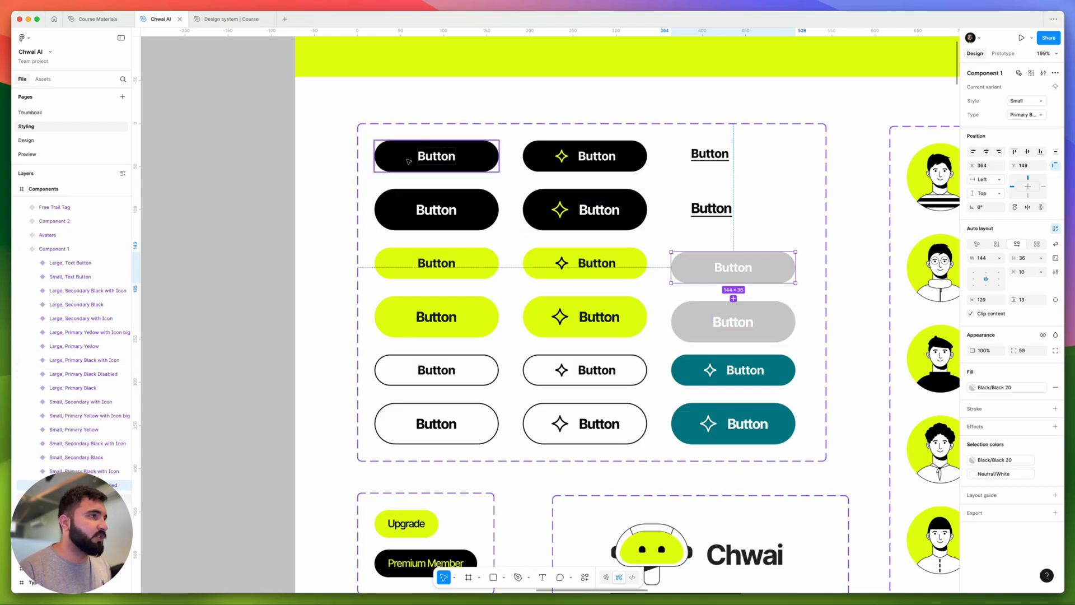
Step: Copy the whole button component set as a PNG
left_click_drag(270, 128, 462, 295)
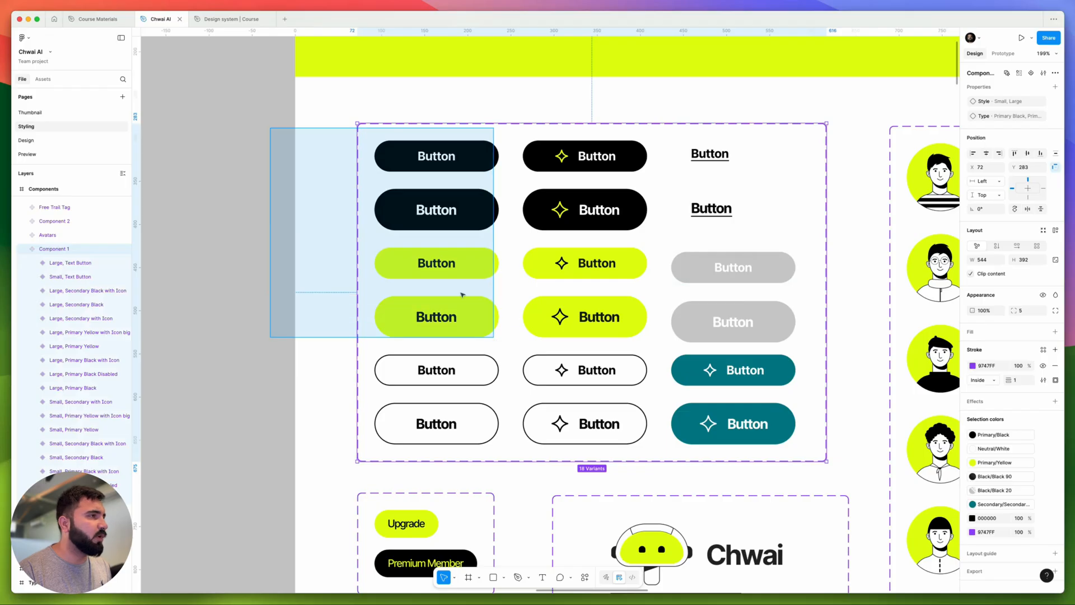
key("Escape")
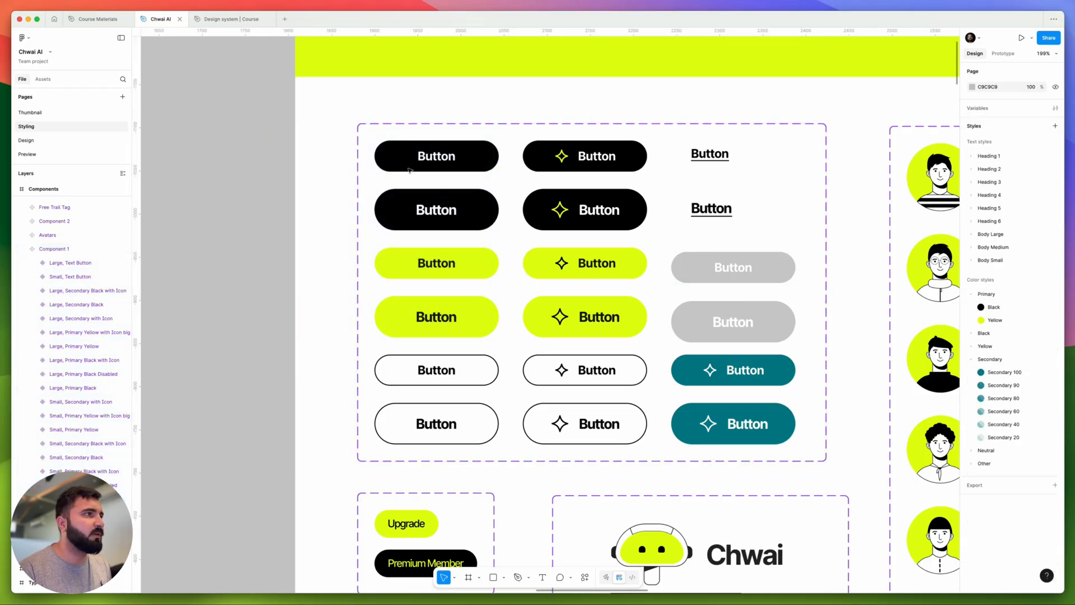
right_click(413, 145)
mouse_move(454, 180)
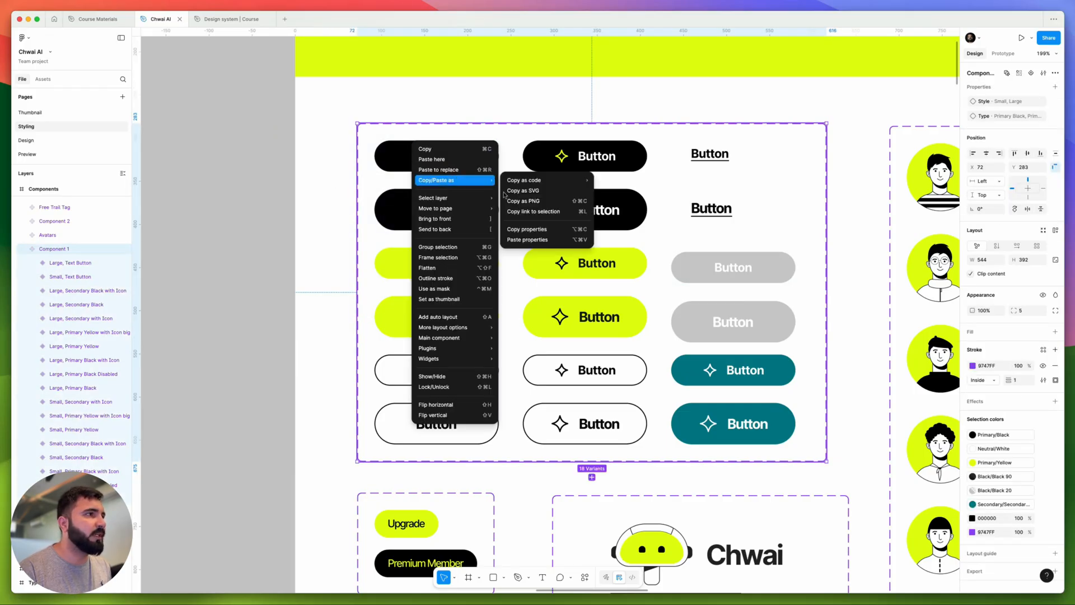
left_click(533, 203)
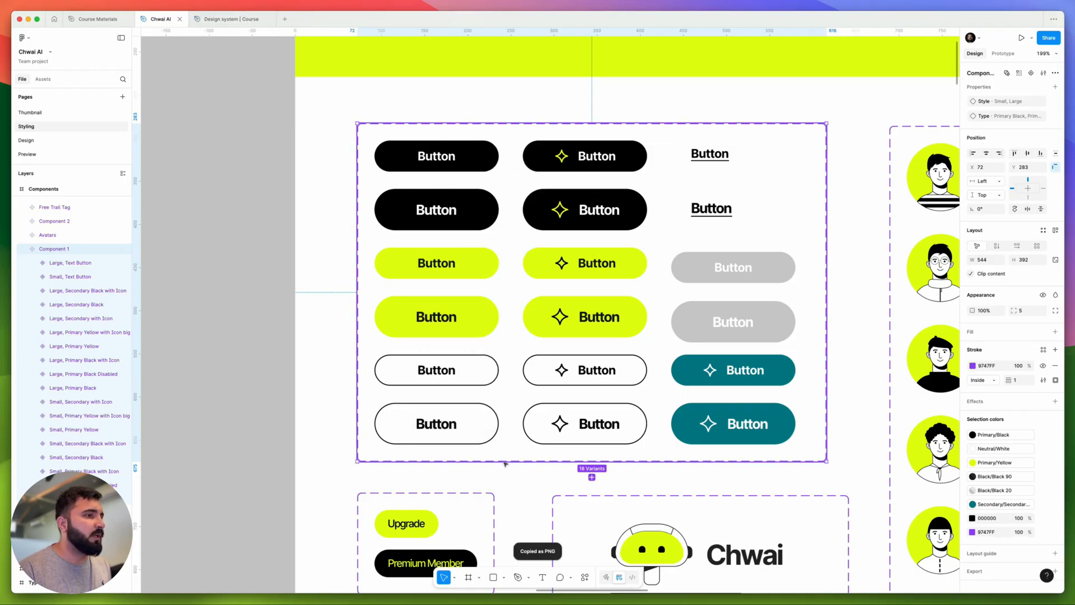
Step: Paste the button image into the "Design system | Course" file and move it beyond the Color frame's right side to X 6201, Y -1415
left_click(238, 20)
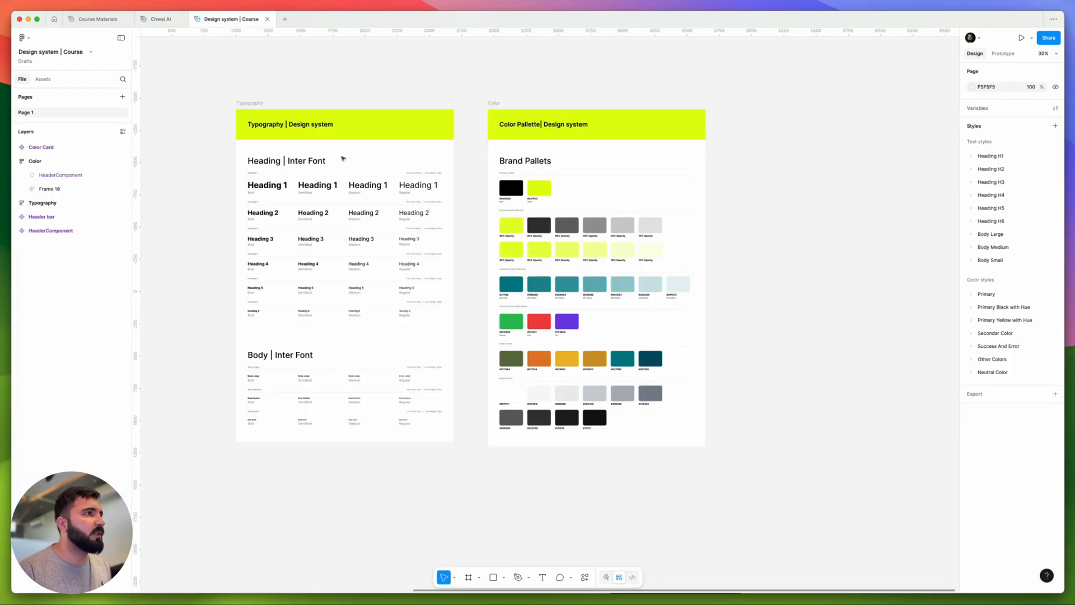
scroll(615, 265, "right", 5)
key("super+v")
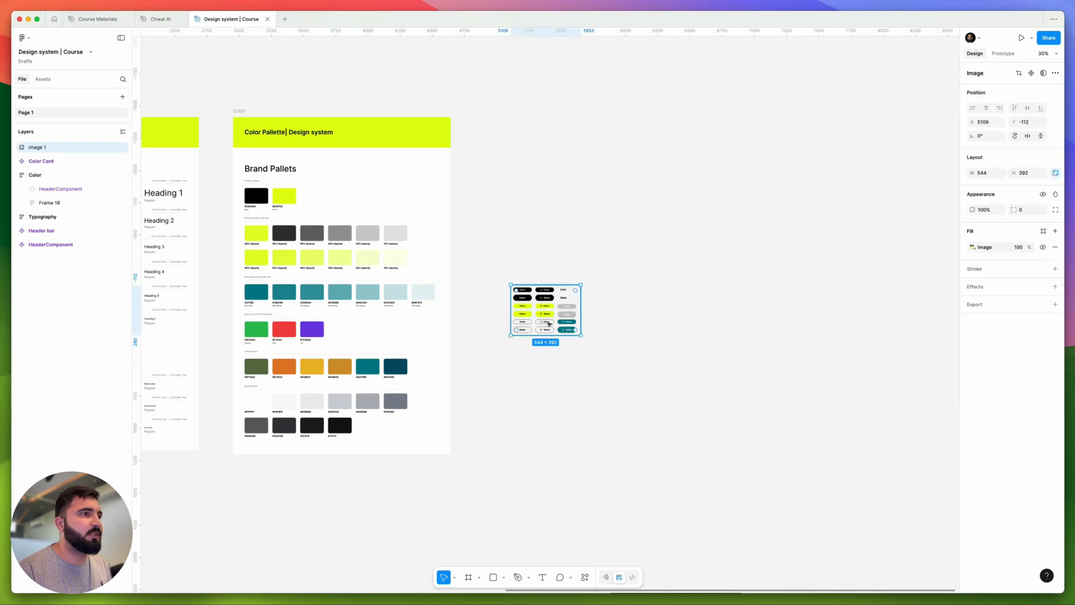
left_click_drag(546, 310, 681, 160)
scroll(694, 176, "up", 5)
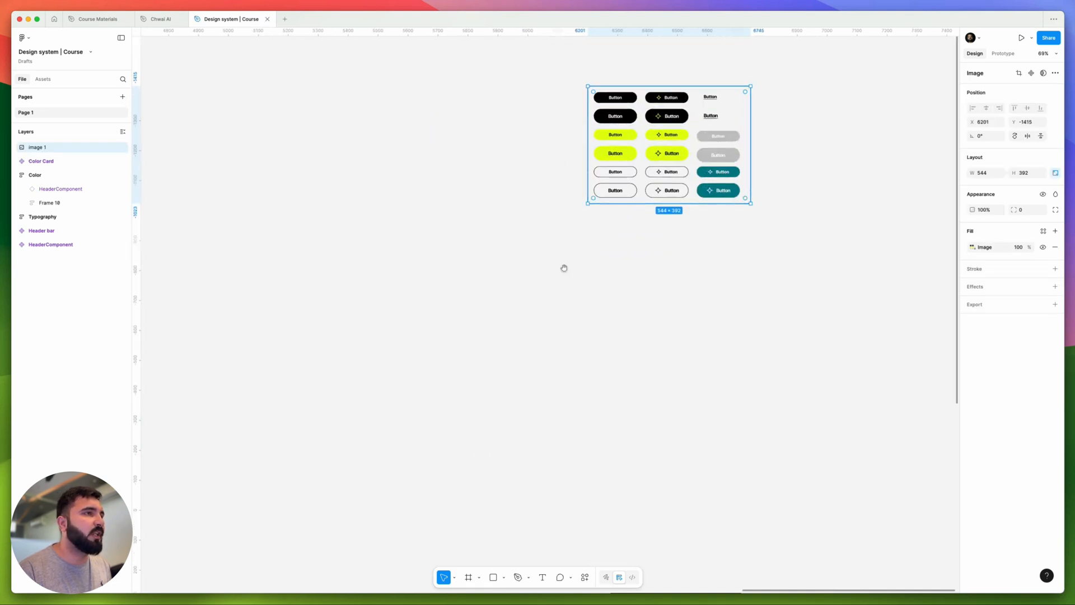
scroll(629, 285, "left", 3)
scroll(630, 286, "up", 1)
scroll(630, 286, "left", 5)
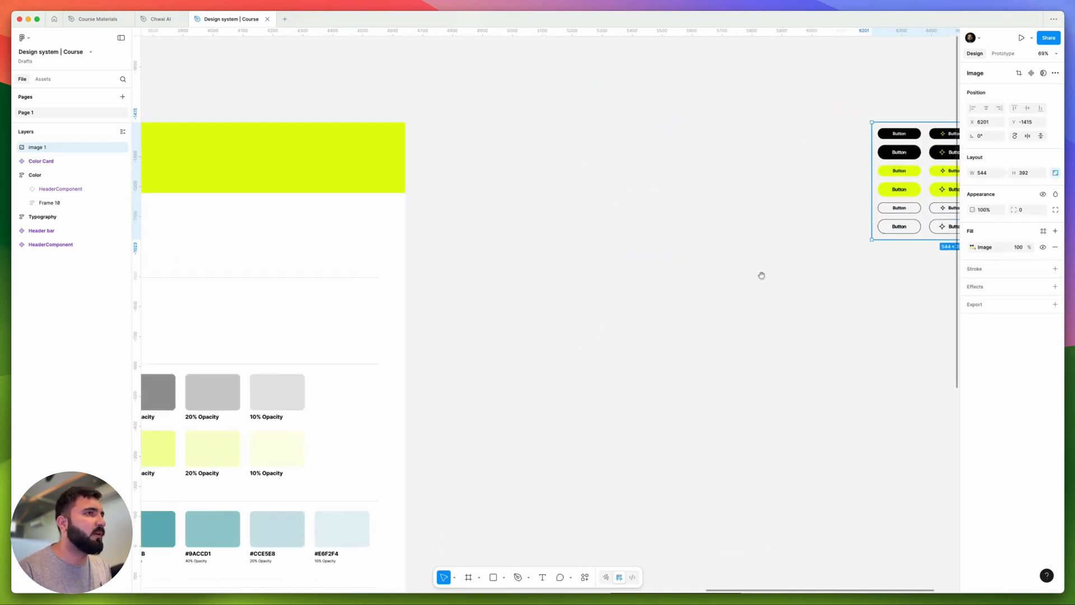
Step: Duplicate the Color frame's "Color Pallette| Design system" header to the frame's right side at X 4793, Y -1415
scroll(761, 274, "down", 5)
scroll(586, 218, "up", 2)
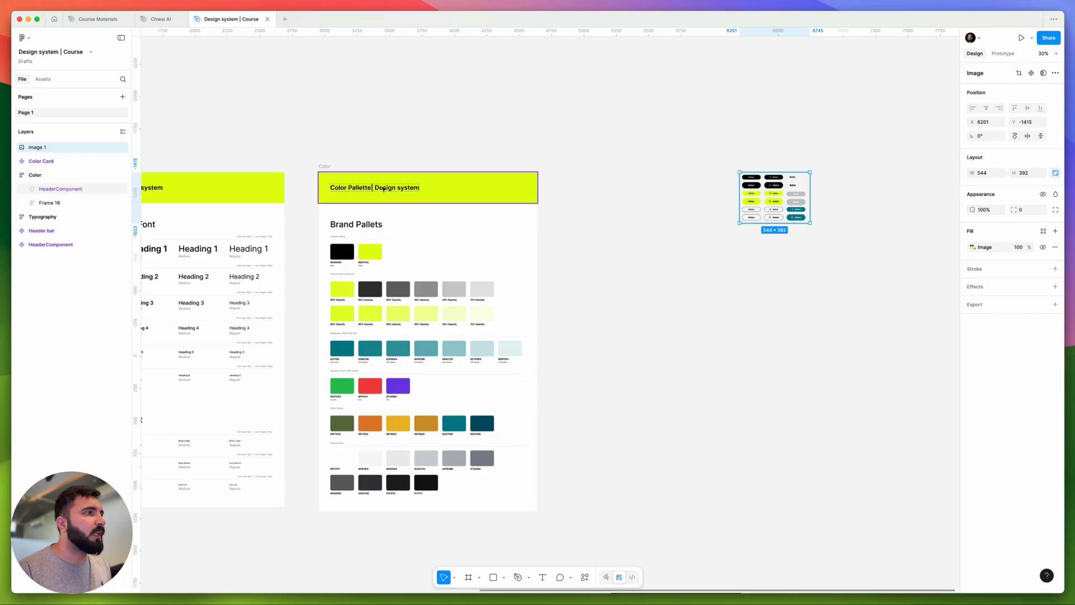
left_click(378, 189)
scroll(378, 189, "right", 4)
left_click_drag(272, 202, 503, 205, "alt")
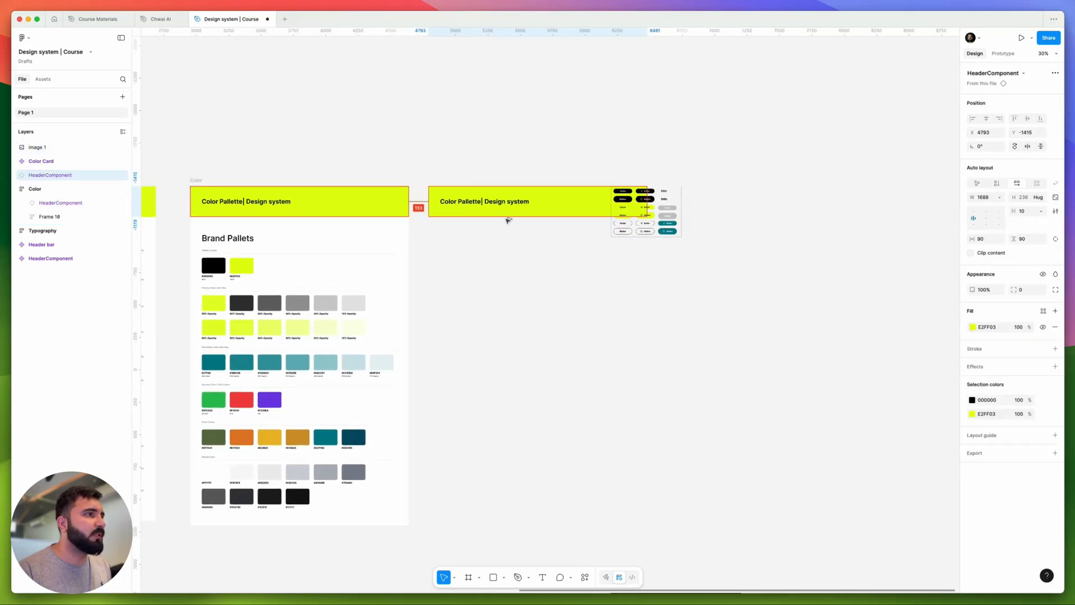
Step: Move the button reference image clear of the duplicated header to X 6776, Y -1187
scroll(644, 210, "up", 5)
left_click(694, 260)
left_click_drag(693, 259, 853, 322)
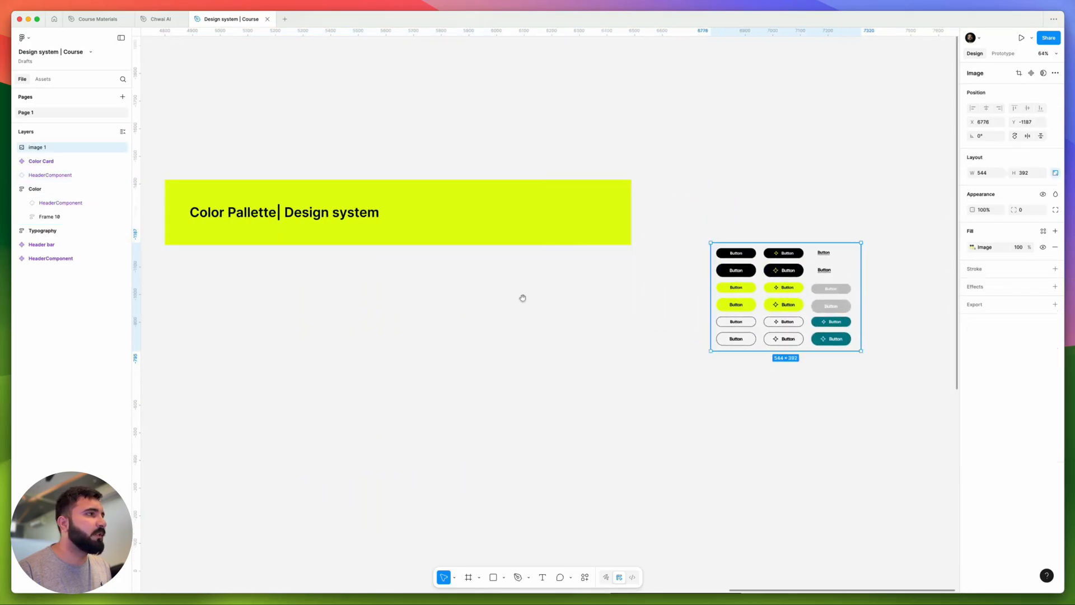
Step: Change the duplicated header's title to "Buttons | Design system", with a space before the vertical bar
scroll(523, 297, "left", 3)
left_click_drag(323, 214, 361, 213)
double_click(361, 214)
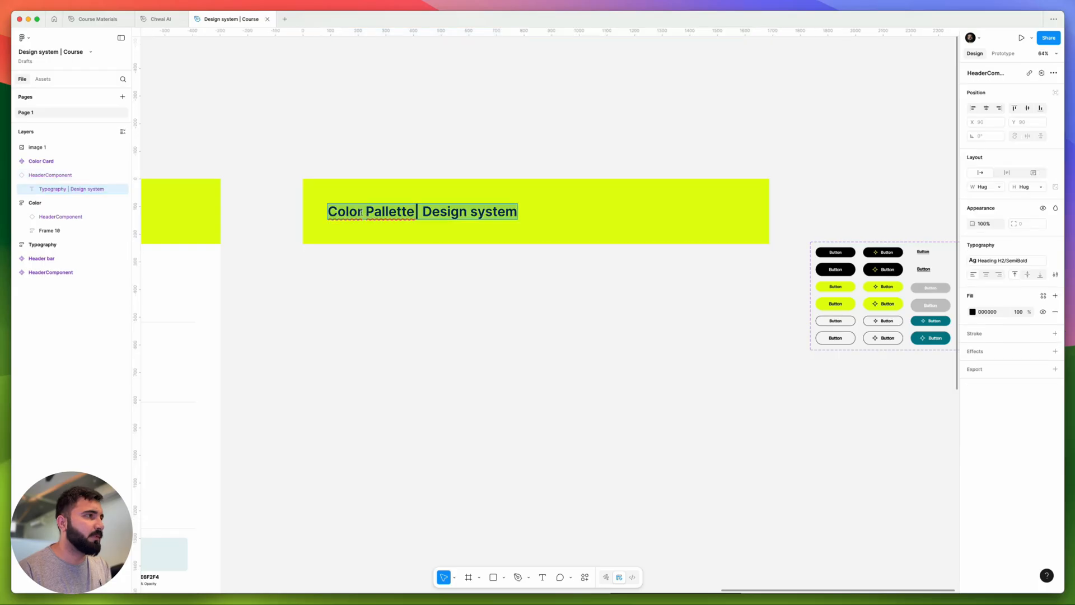
left_click(419, 211)
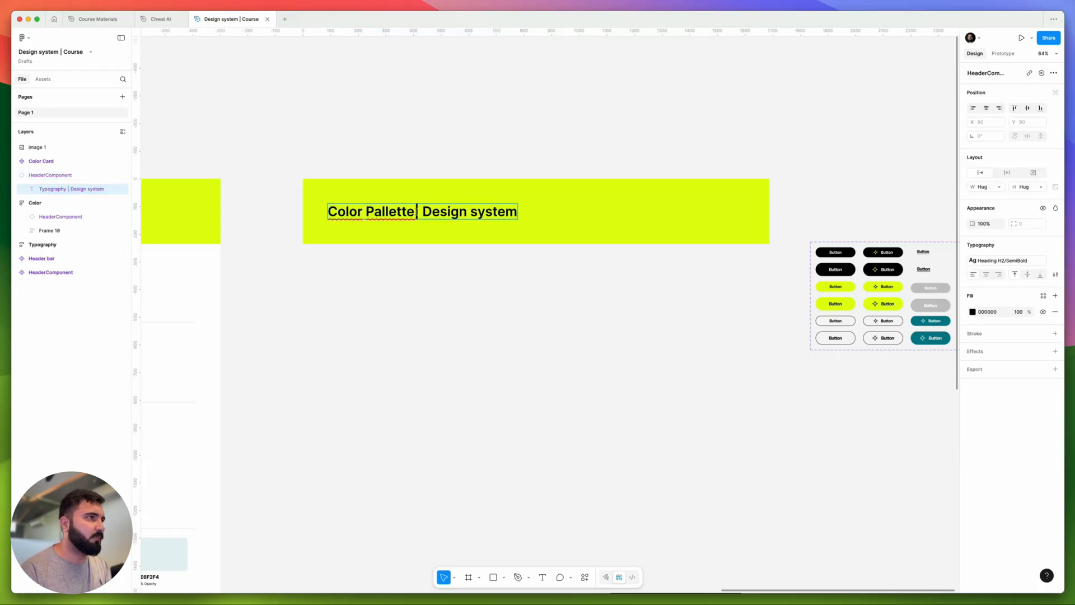
left_click_drag(417, 211, 251, 212)
type("Buttons")
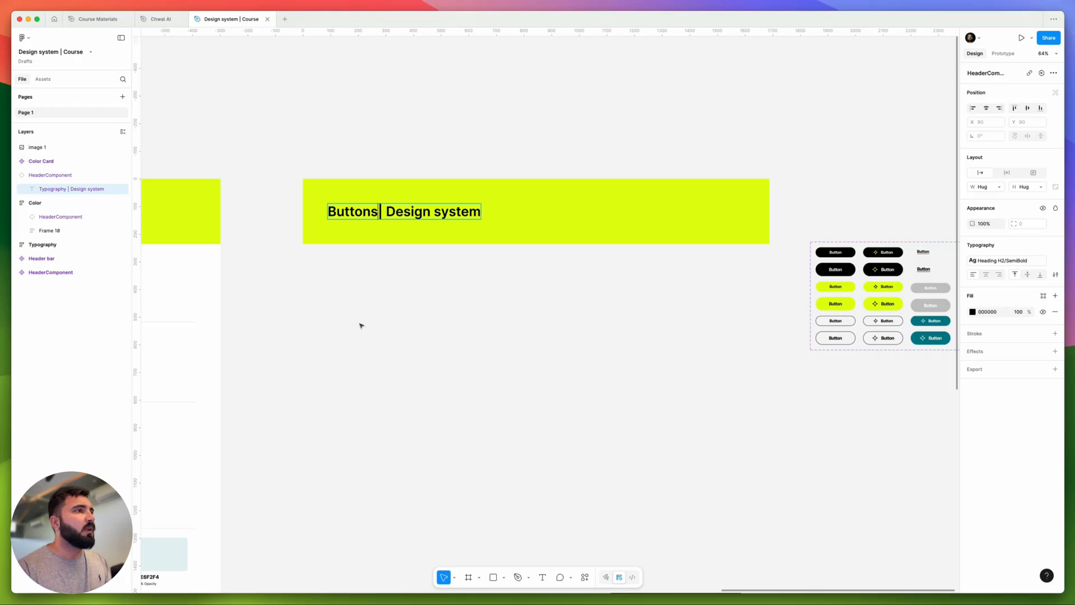
left_click(375, 331)
double_click(376, 213)
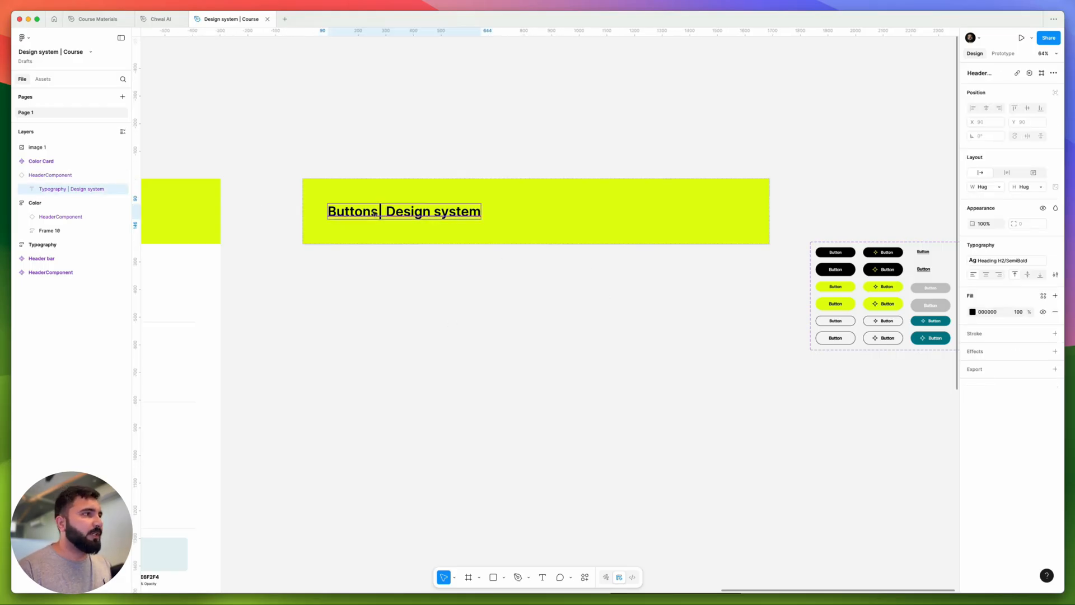
double_click(376, 213)
left_click(379, 211)
key("Escape")
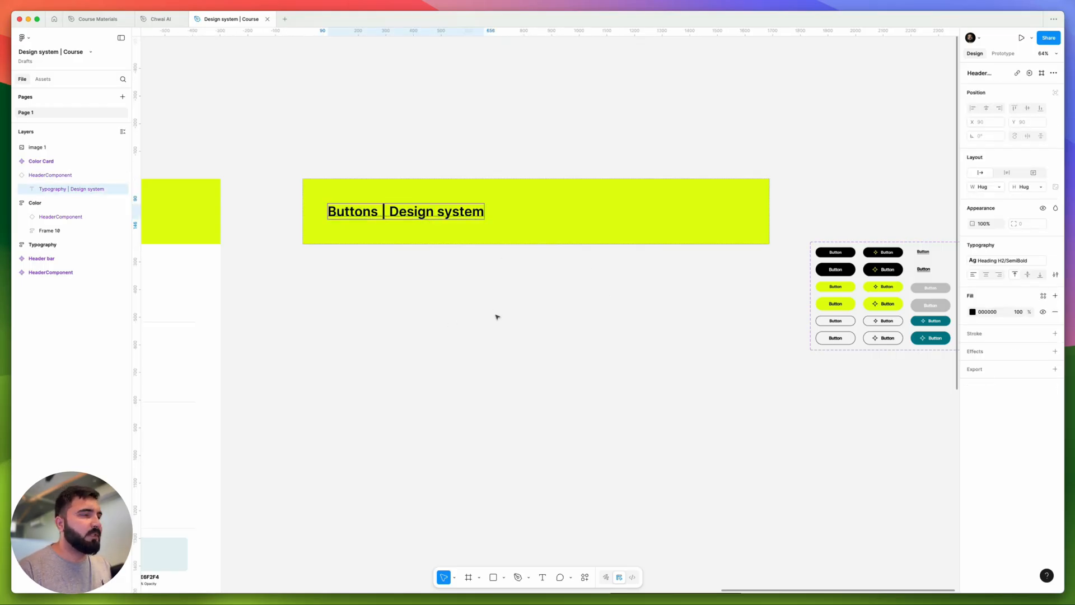
Step: Place the button reference image beneath the Buttons header at X 5781, Y -1007
scroll(497, 314, "down", 3)
left_click_drag(862, 204, 792, 322)
scroll(728, 291, "down", 3)
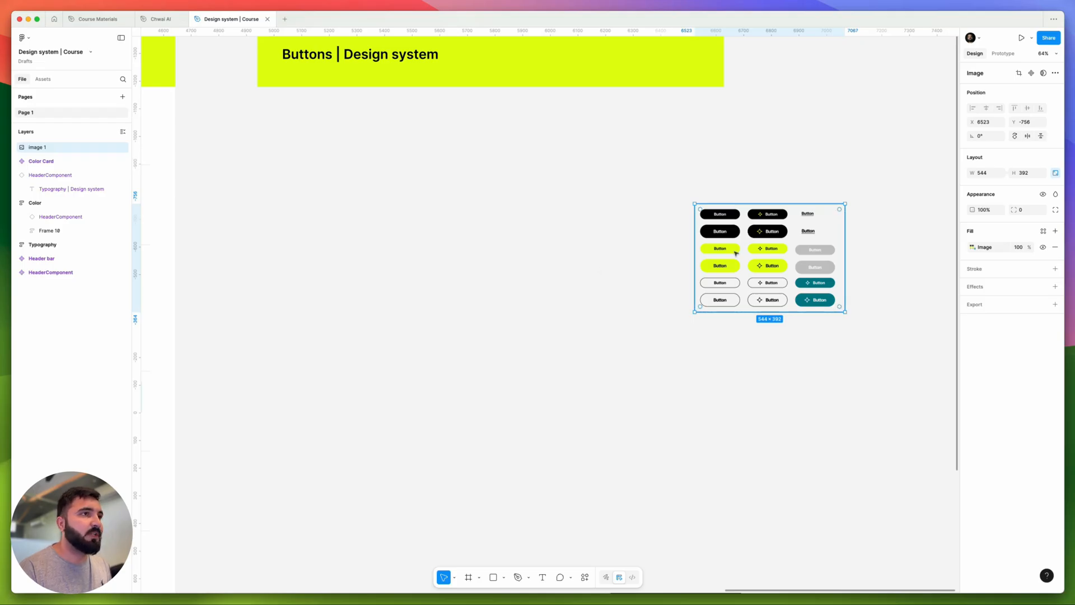
scroll(768, 303, "left", 3)
scroll(768, 303, "up", 2)
scroll(768, 303, "up", 1)
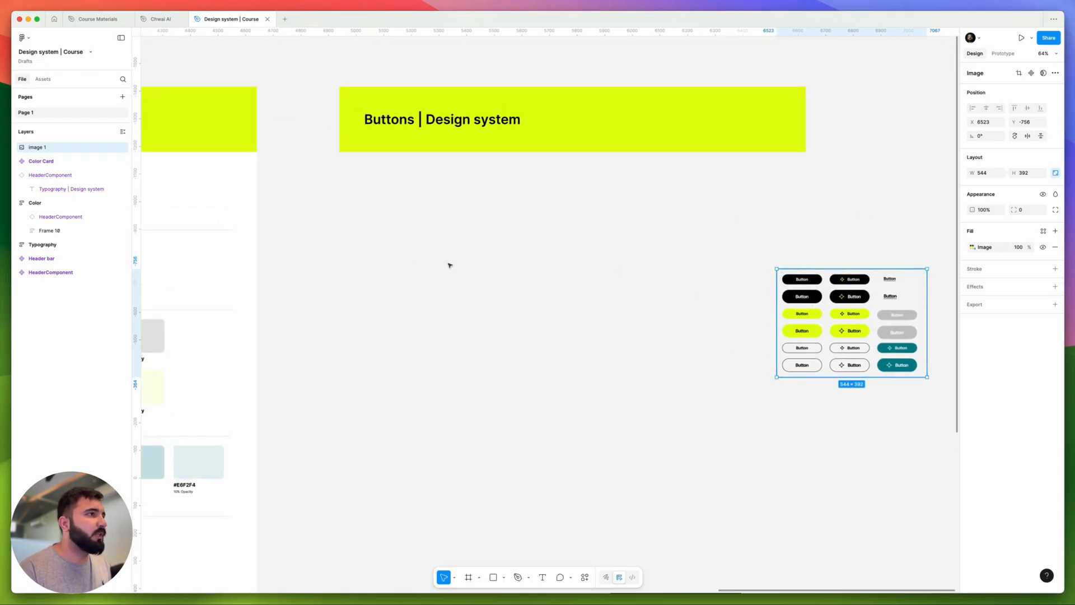
scroll(796, 321, "right", 4)
scroll(648, 284, "up", 5)
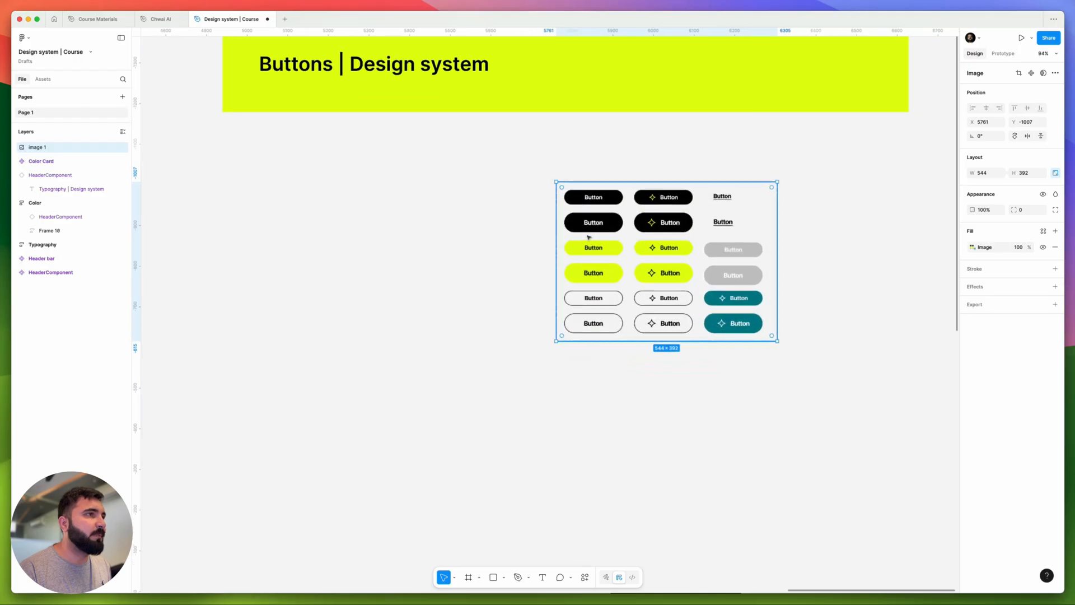
Step: Add a text layer reading "Button" below the Buttons header, beside the reference image, at X 5278, Y -801
key("t")
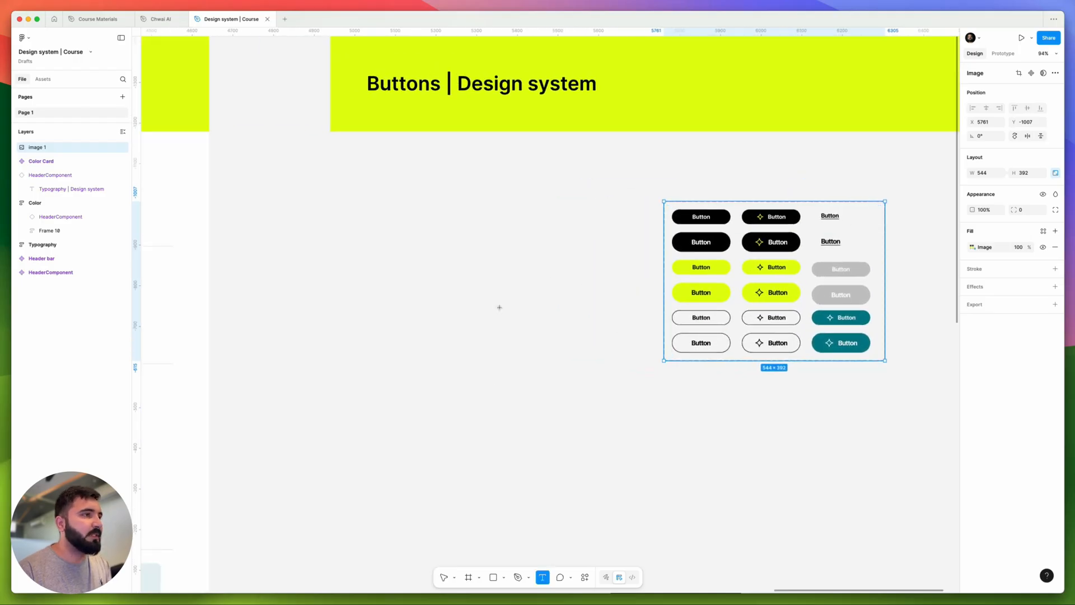
left_click(467, 284)
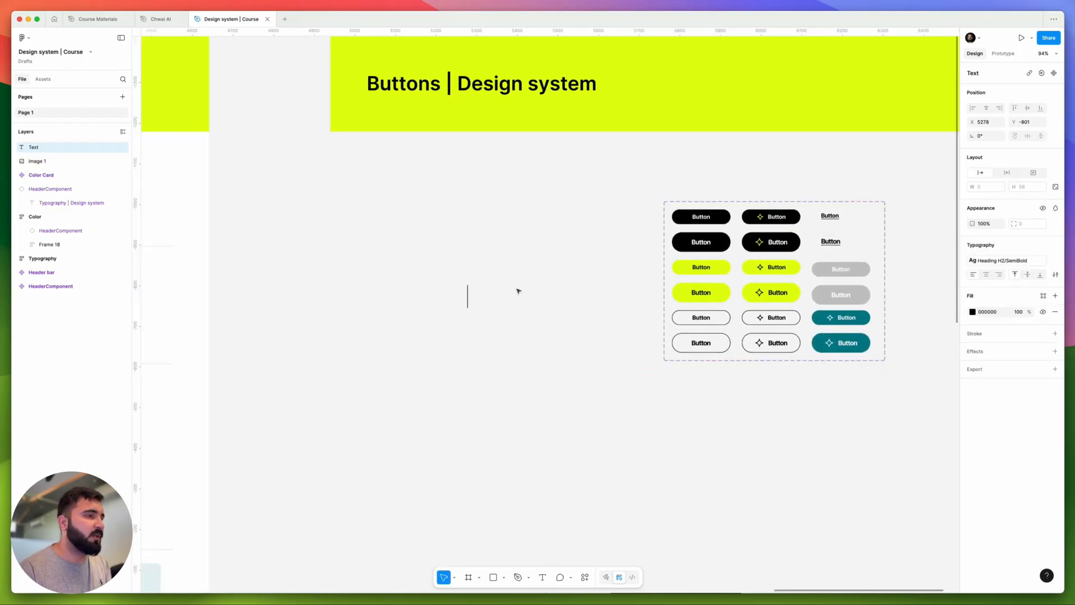
type("Button")
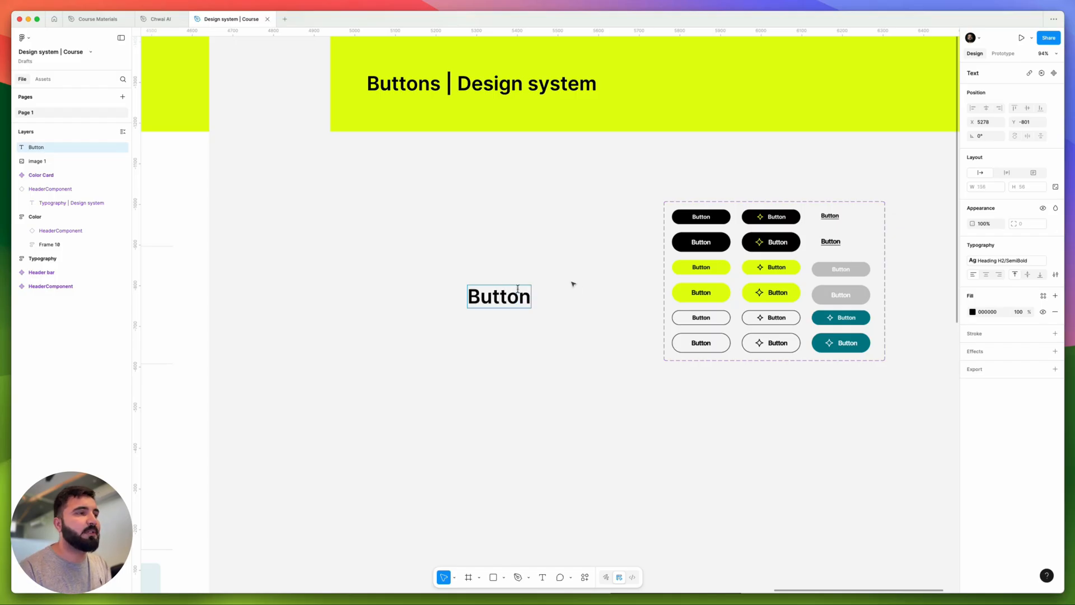
Step: Apply the Heading H6/SemiBold text style to the "Button" label
key("super+a")
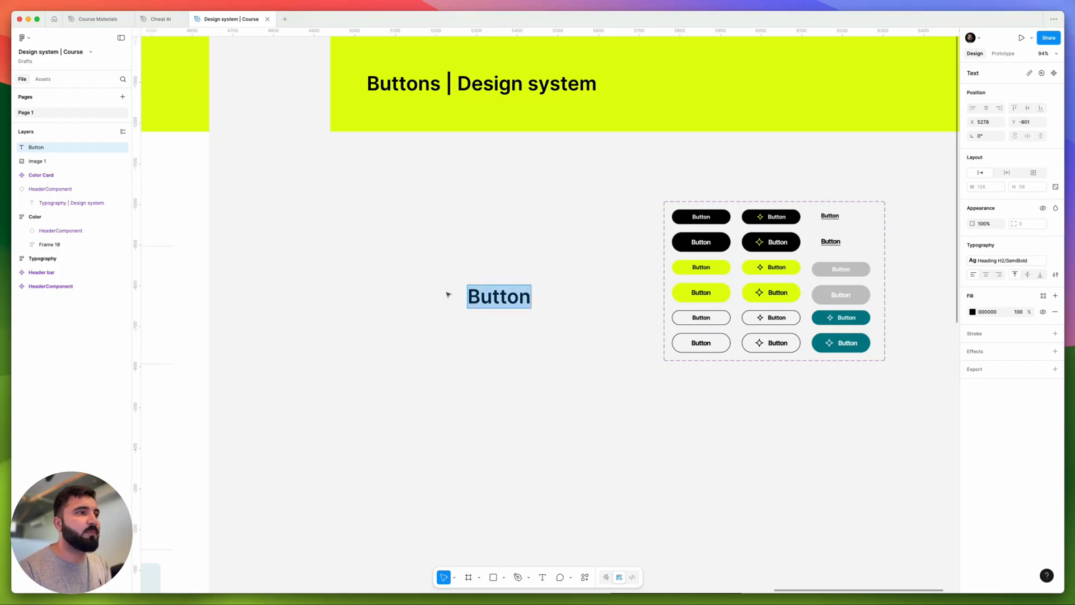
left_click(1012, 260)
scroll(918, 367, "down", 10)
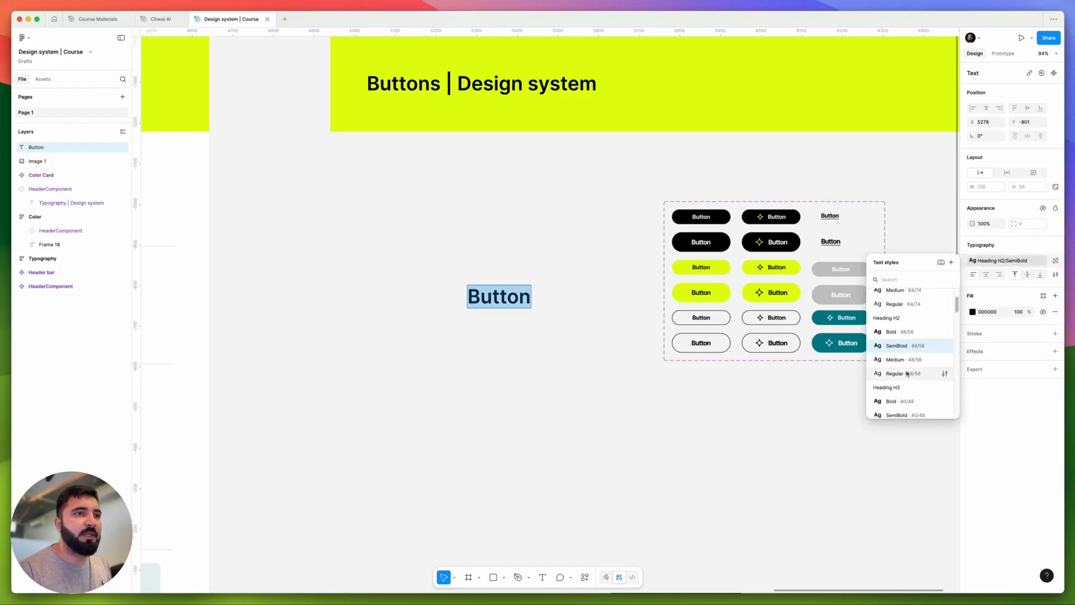
scroll(919, 367, "down", 1)
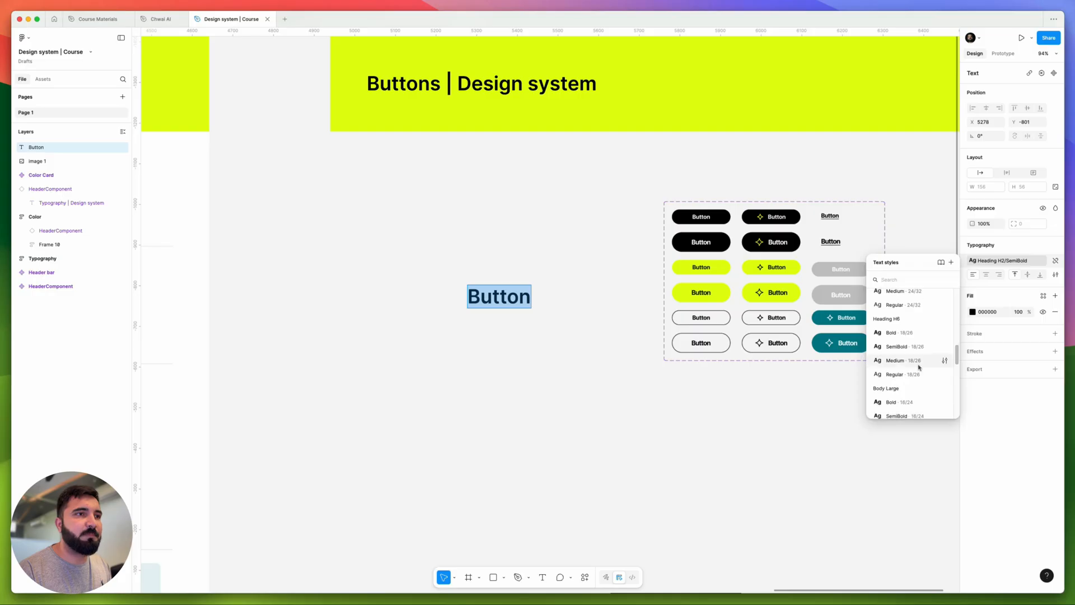
left_click(918, 354)
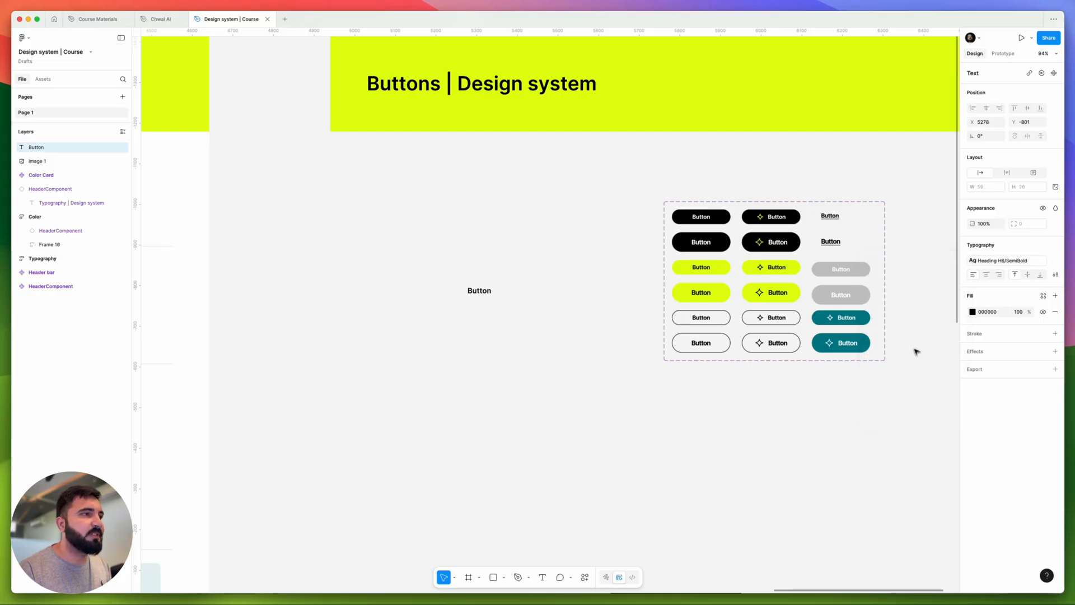
Step: Wrap the "Button" label in an auto layout frame and set its vertical padding to 6
scroll(463, 286, "up", 5)
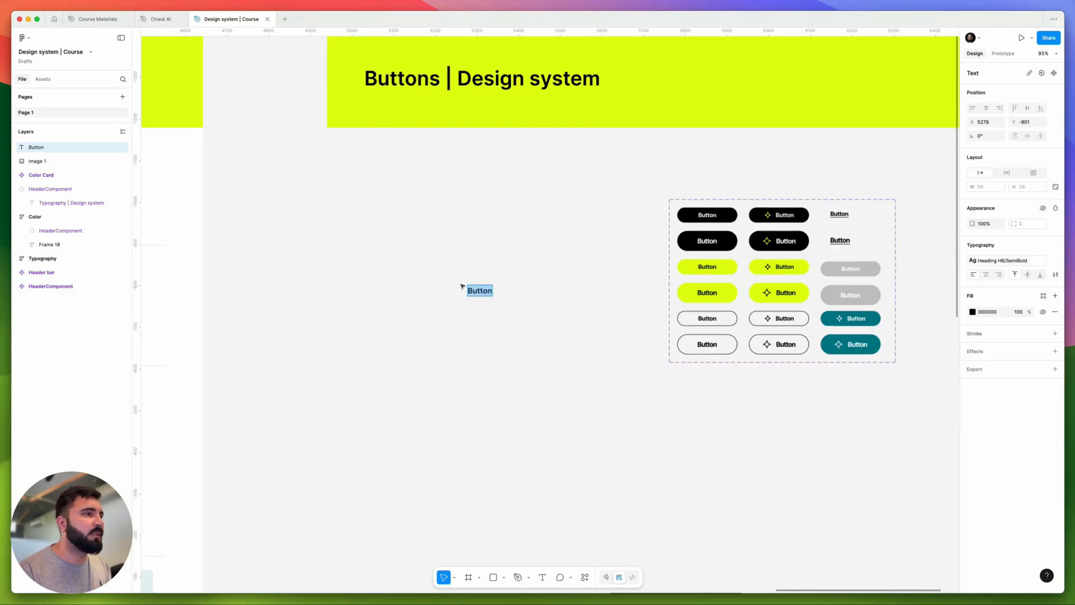
key("shift+a")
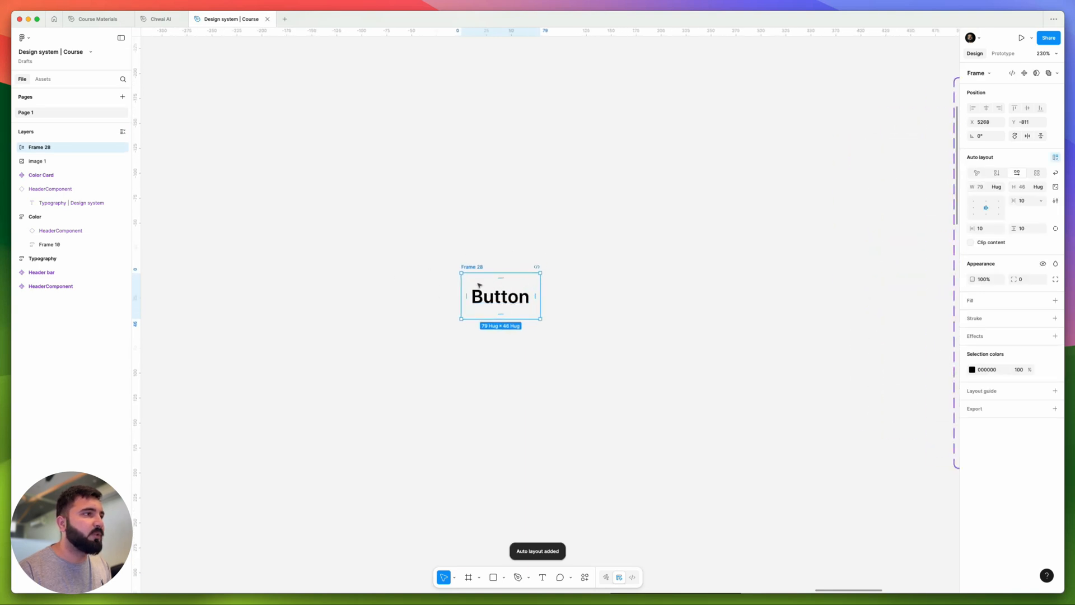
scroll(487, 296, "up", 5)
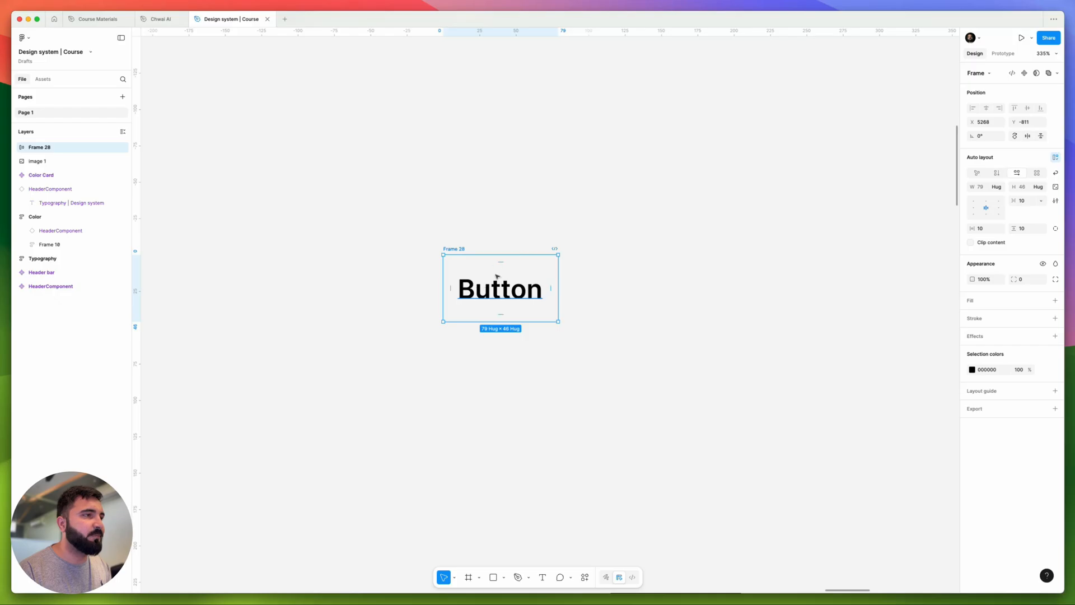
scroll(497, 276, "down", 3)
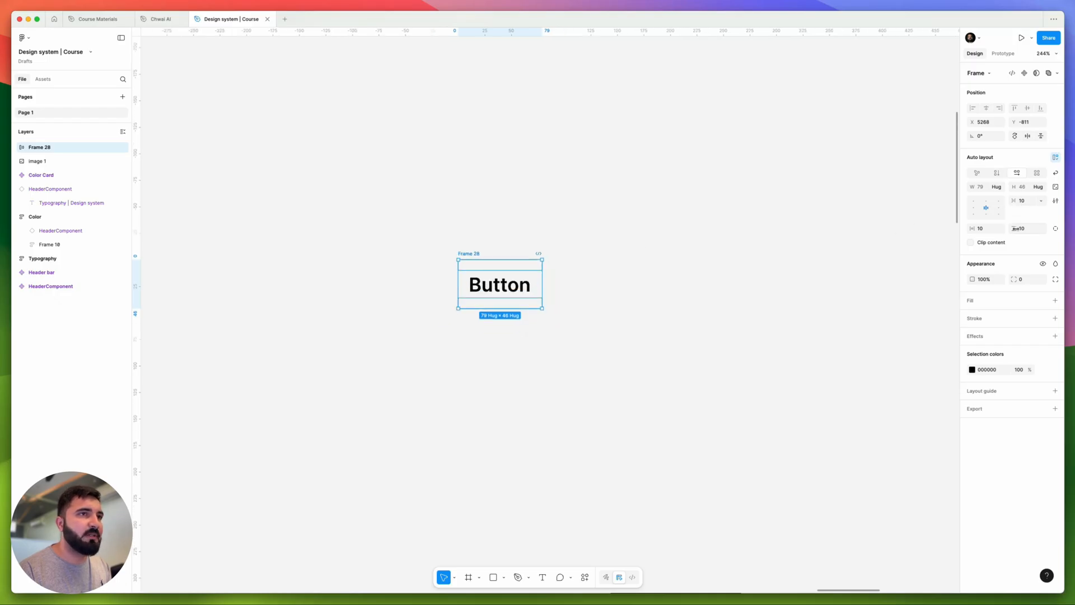
left_click_drag(1016, 230, 1013, 231)
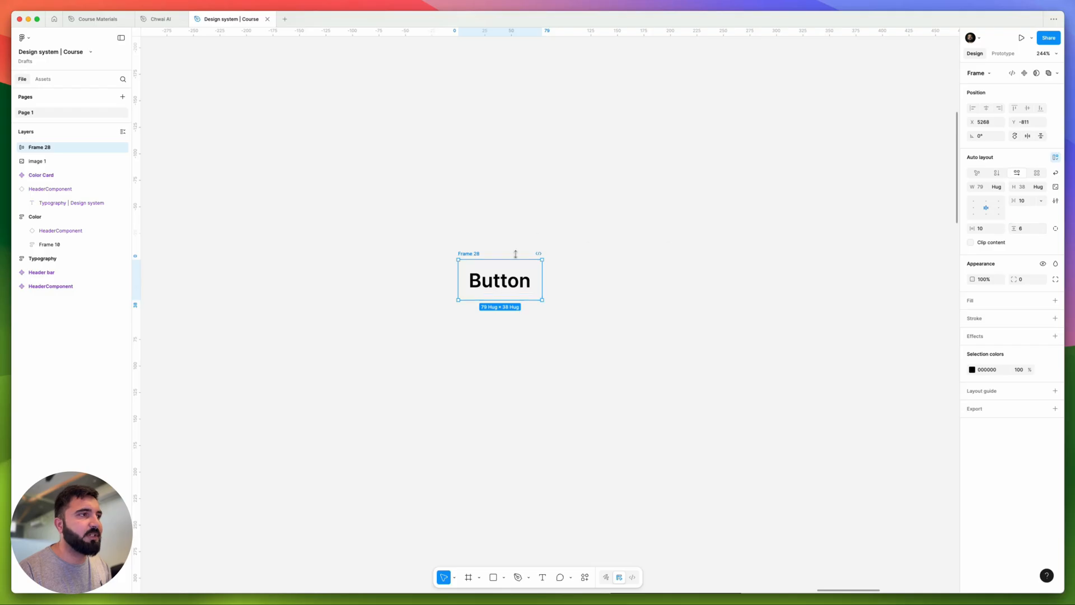
Step: Move the button's auto layout frame closer to the Buttons header, to X 5149, Y -890
scroll(569, 271, "down", 5)
left_click_drag(602, 361, 606, 365)
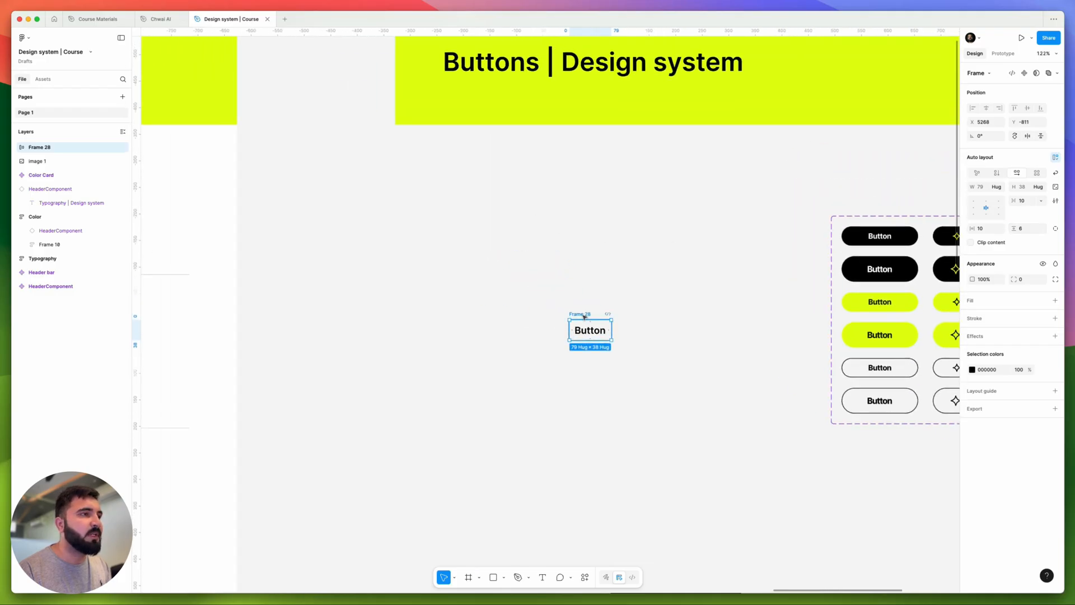
left_click_drag(584, 315, 521, 273)
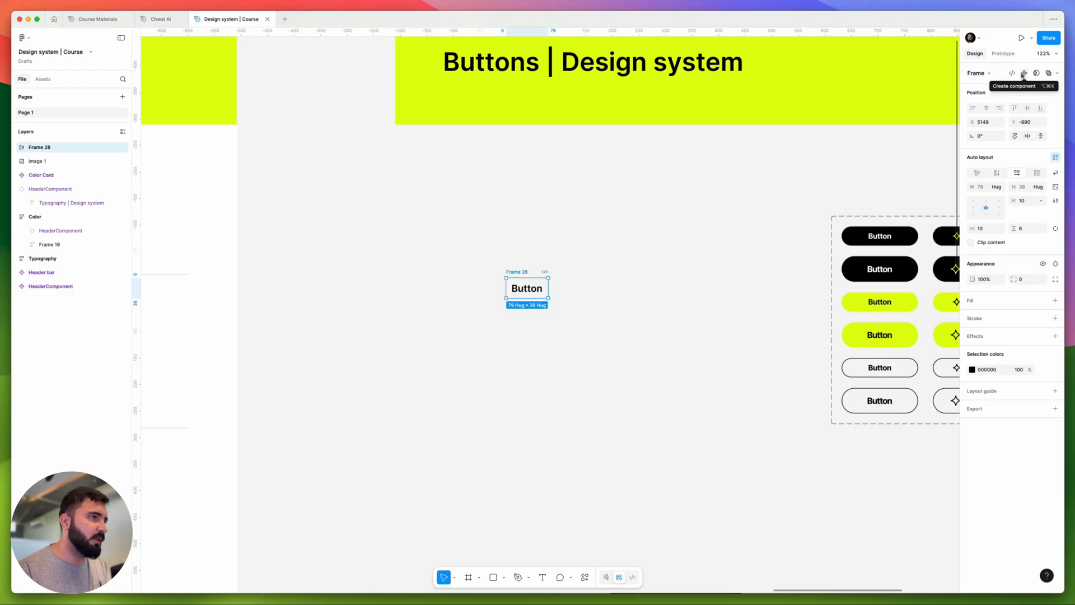
Step: Turn the button frame into a component and rename it "Button"
left_click(1023, 75)
scroll(537, 257, "up", 5)
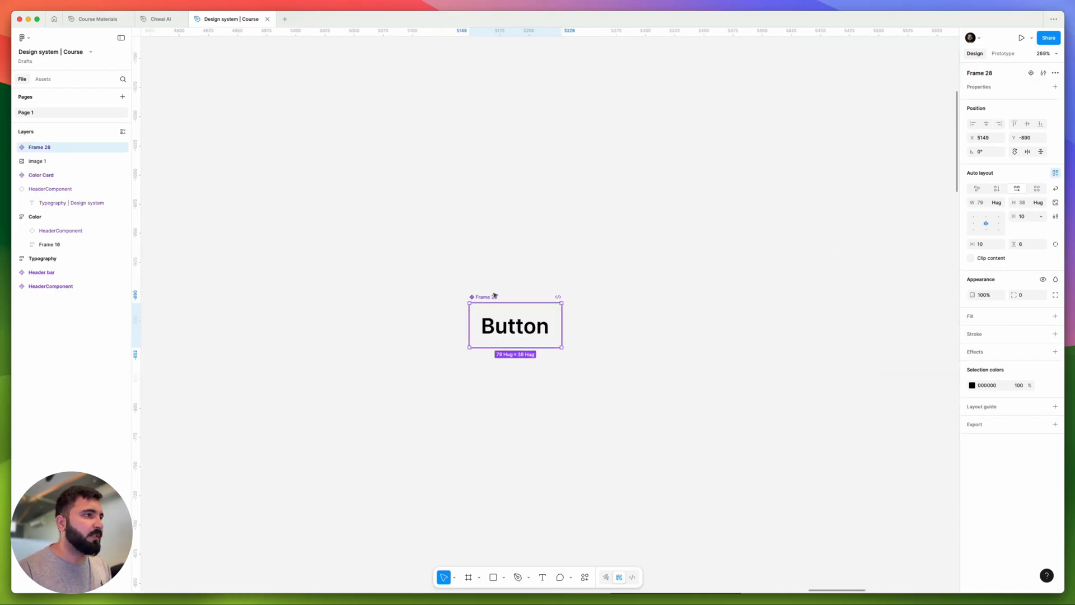
double_click(494, 295)
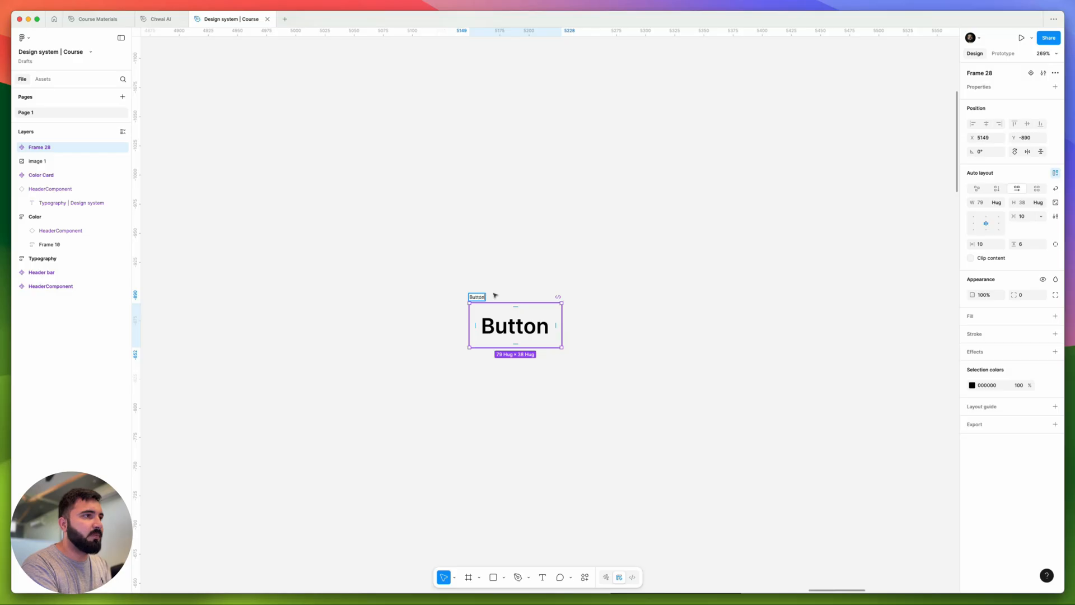
key("Return")
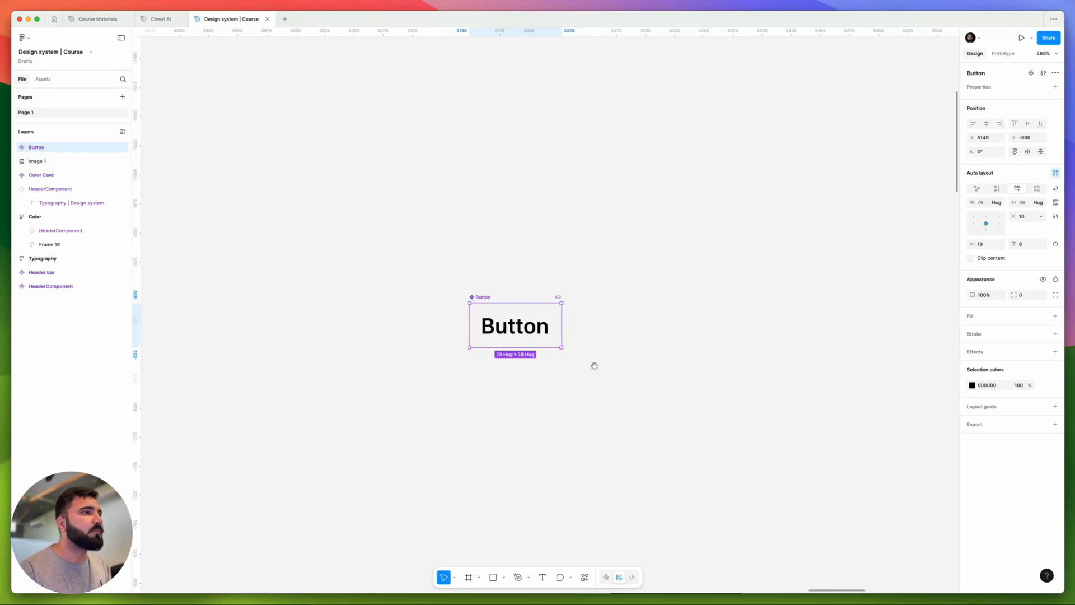
Step: Add a fill to the Button component using the Primary Black color style
scroll(392, 235, "down", 6)
scroll(379, 251, "down", 1)
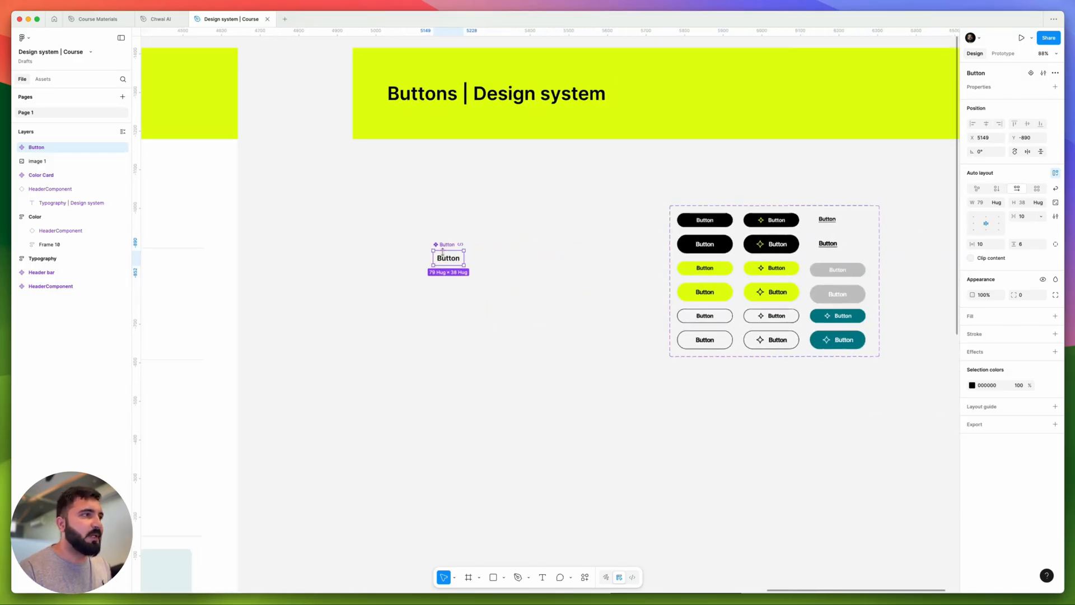
scroll(448, 253, "up", 6)
left_click(1055, 316)
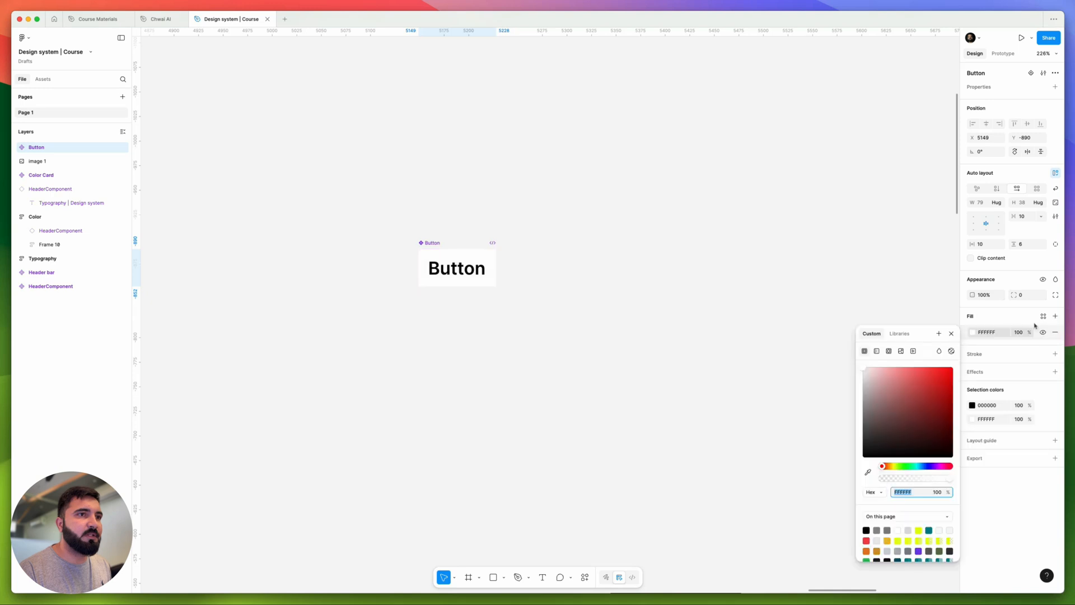
left_click(1039, 317)
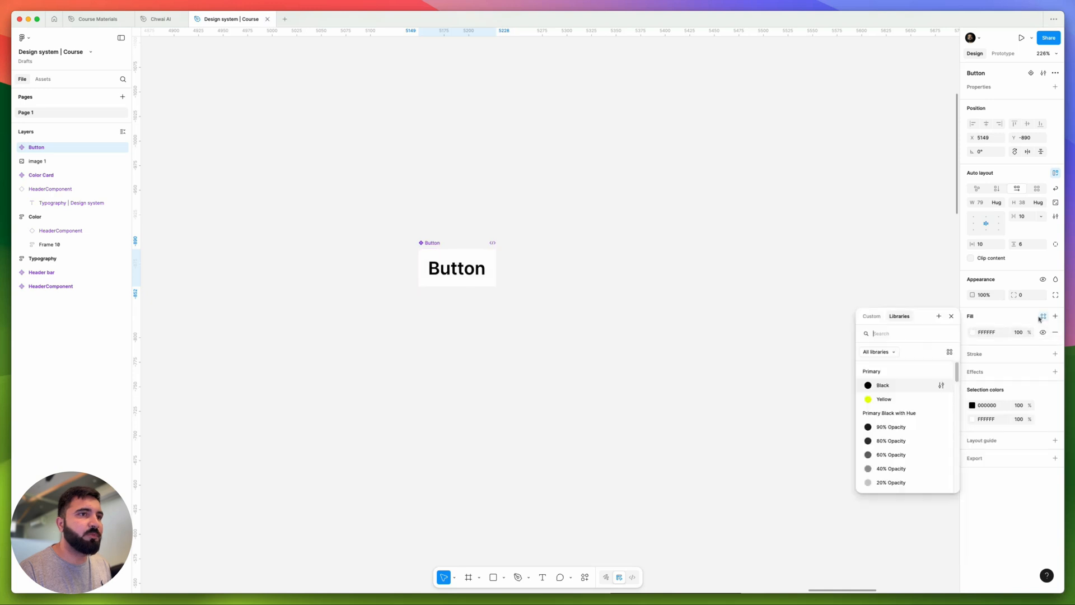
left_click(884, 385)
Step: Apply the Primary/Yellow color style to the text inside the Button component
double_click(457, 271)
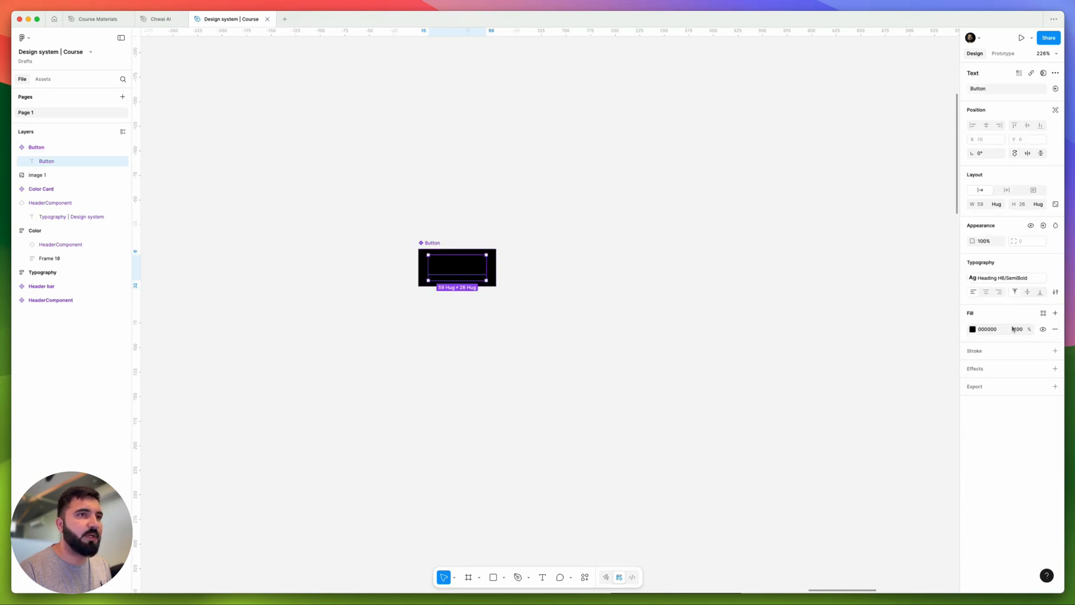
left_click(1044, 314)
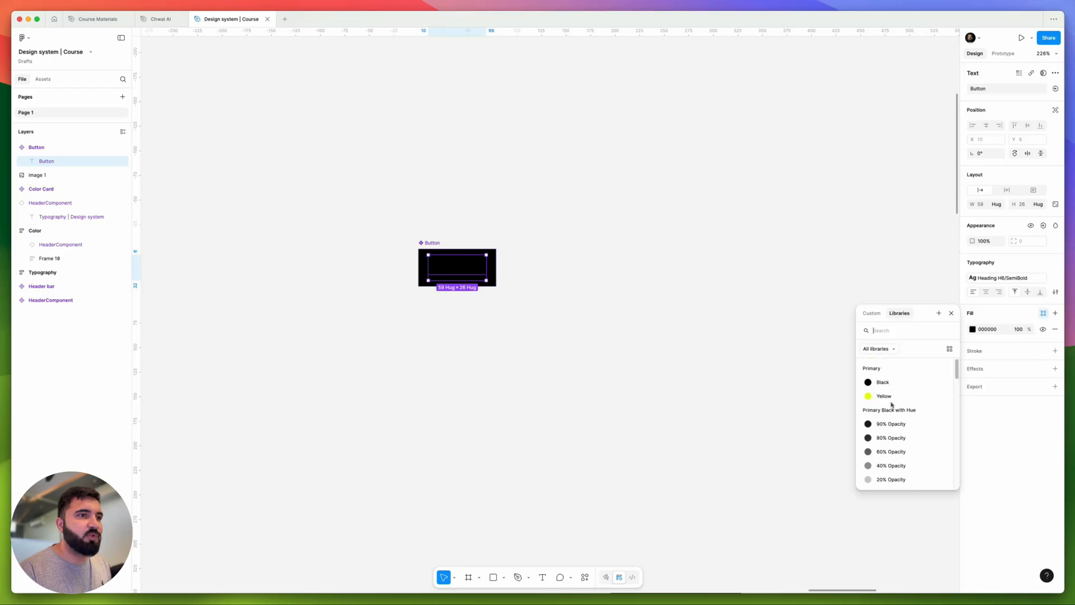
left_click(890, 396)
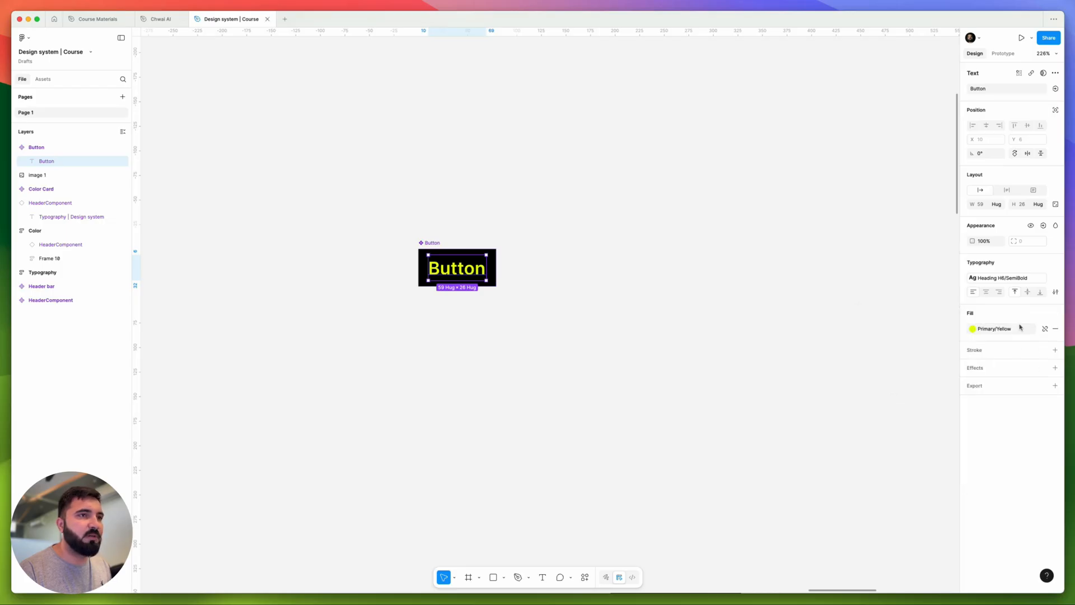
scroll(612, 302, "down", 5)
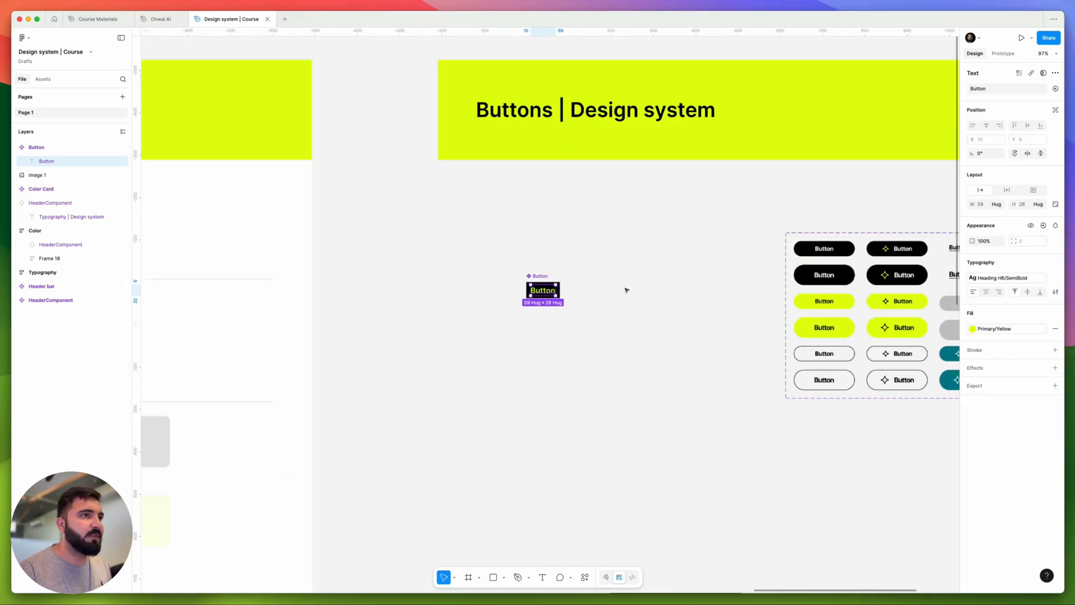
Step: Apply the Neutral Color/01 color style to the text inside the Button component
scroll(838, 247, "up", 2)
left_click(1002, 329)
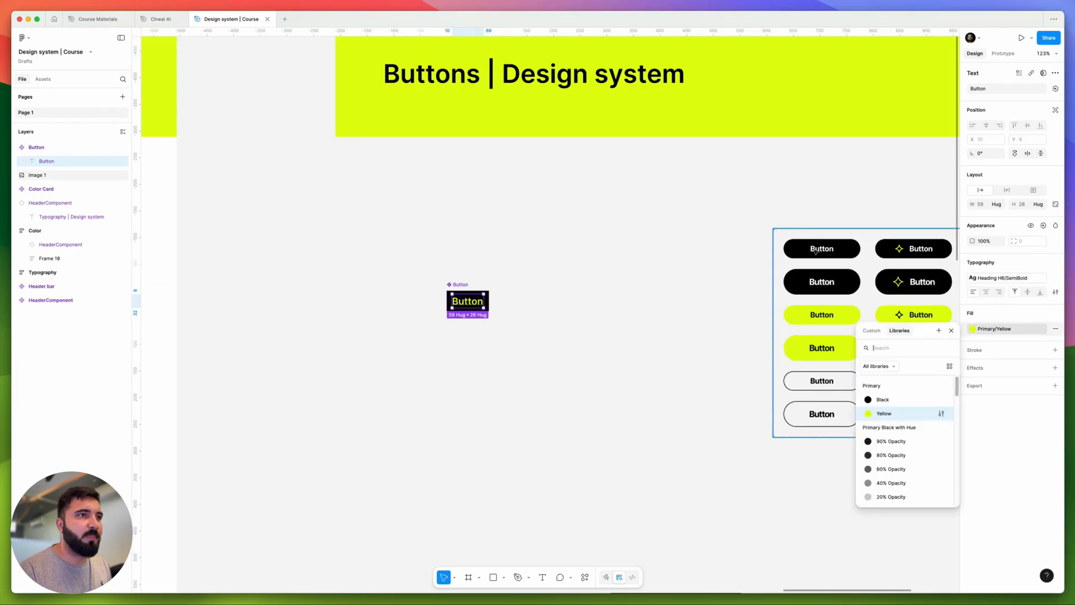
scroll(898, 417, "down", 5)
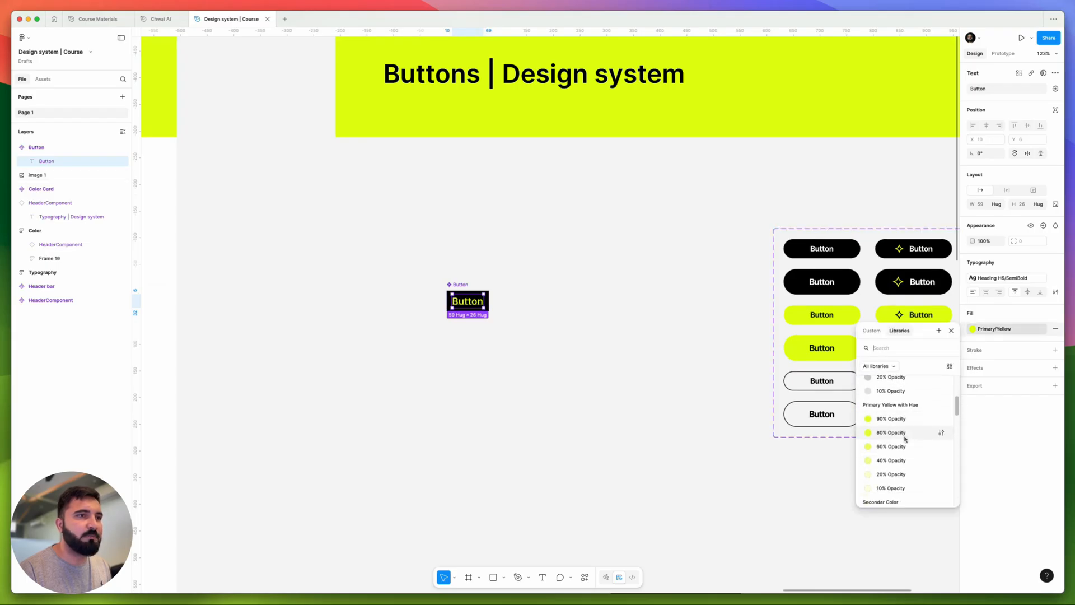
scroll(902, 436, "down", 6)
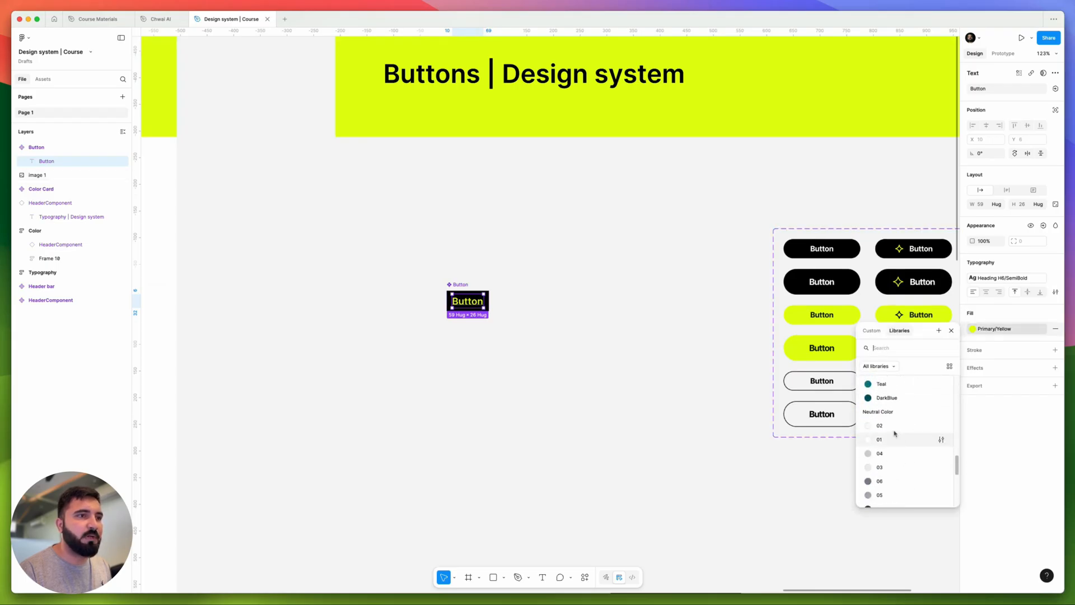
left_click(889, 442)
key("Escape")
key("shift+2")
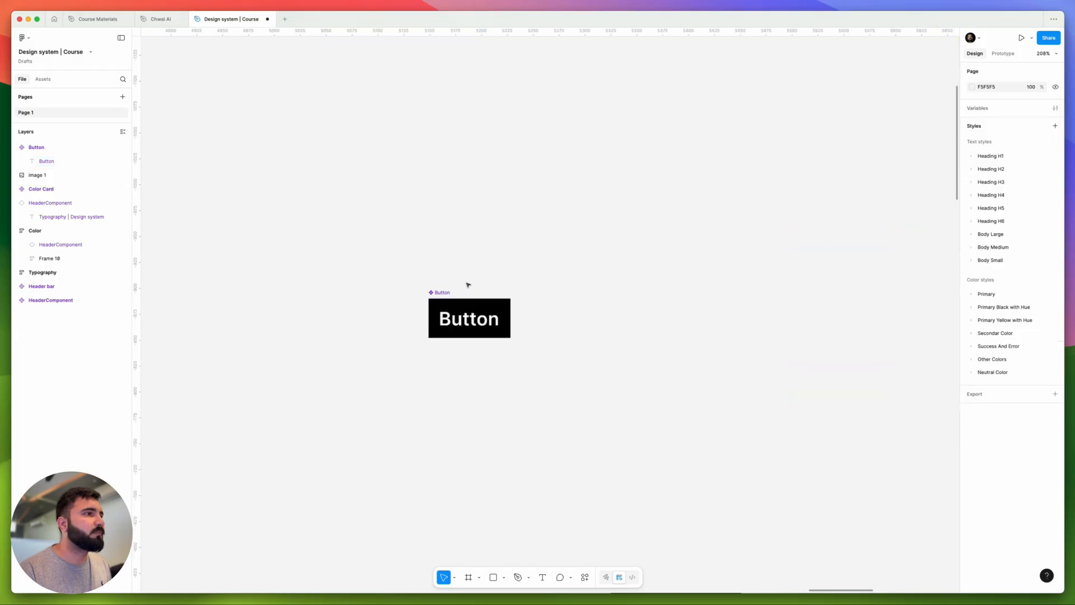
Step: Round the Button component's corners with a radius of 47 and move it to X 5012, Y -1007
scroll(435, 248, "up", 5)
scroll(434, 247, "left", 5)
scroll(603, 367, "down", 10)
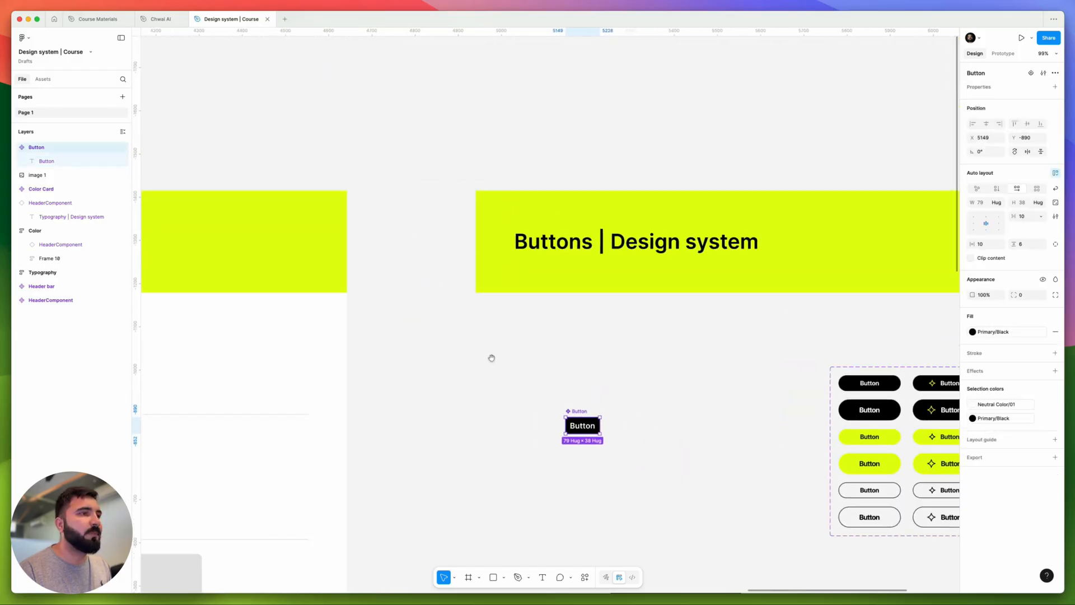
scroll(733, 304, "up", 2)
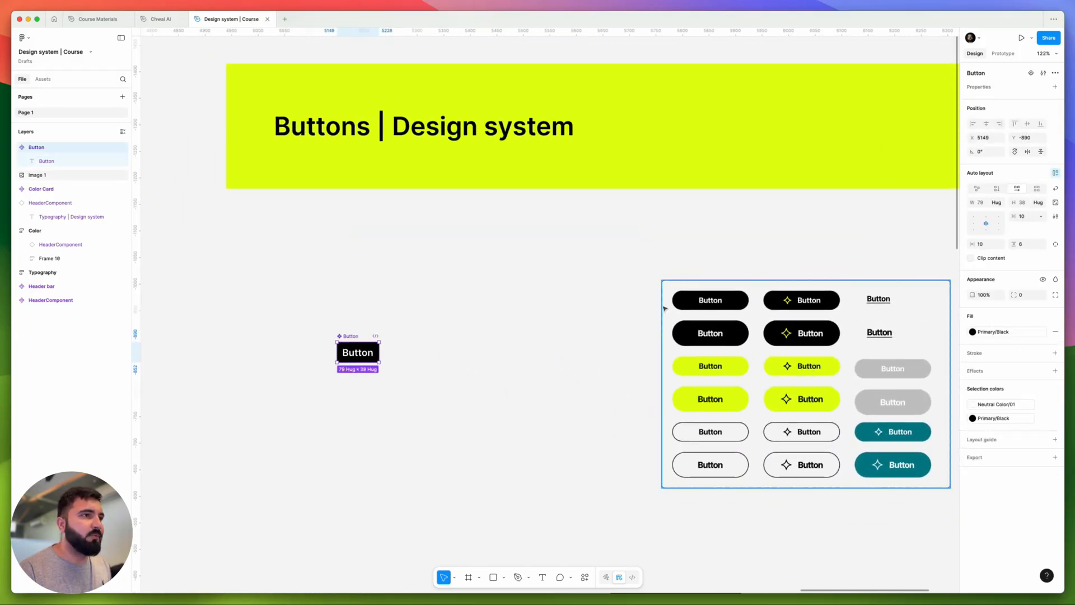
left_click_drag(1014, 294, 159, 300)
left_click(449, 324)
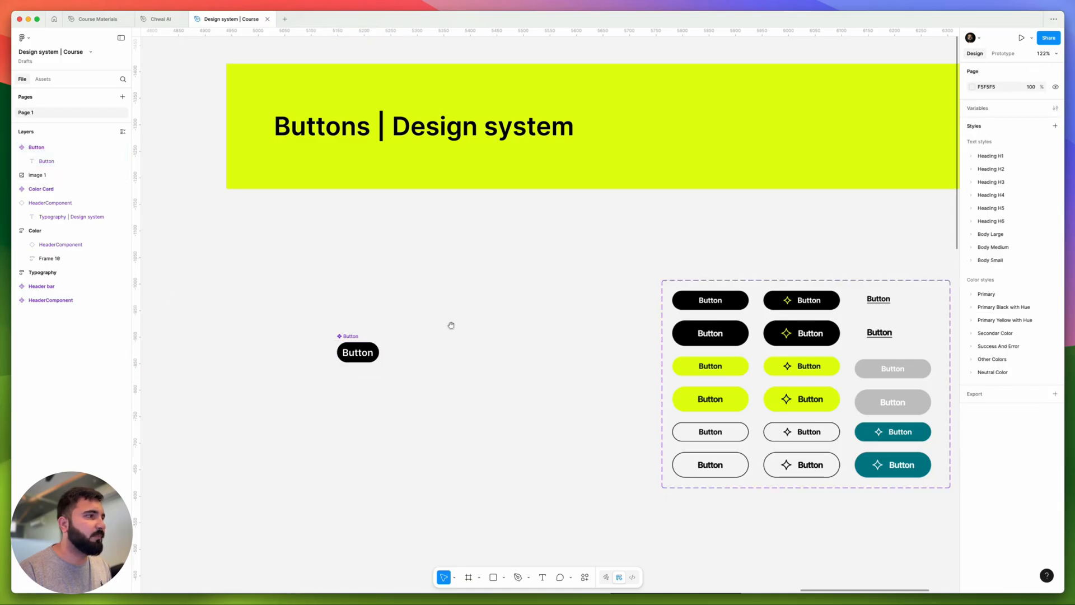
scroll(471, 326, "left", 3)
left_click_drag(470, 333, 408, 272)
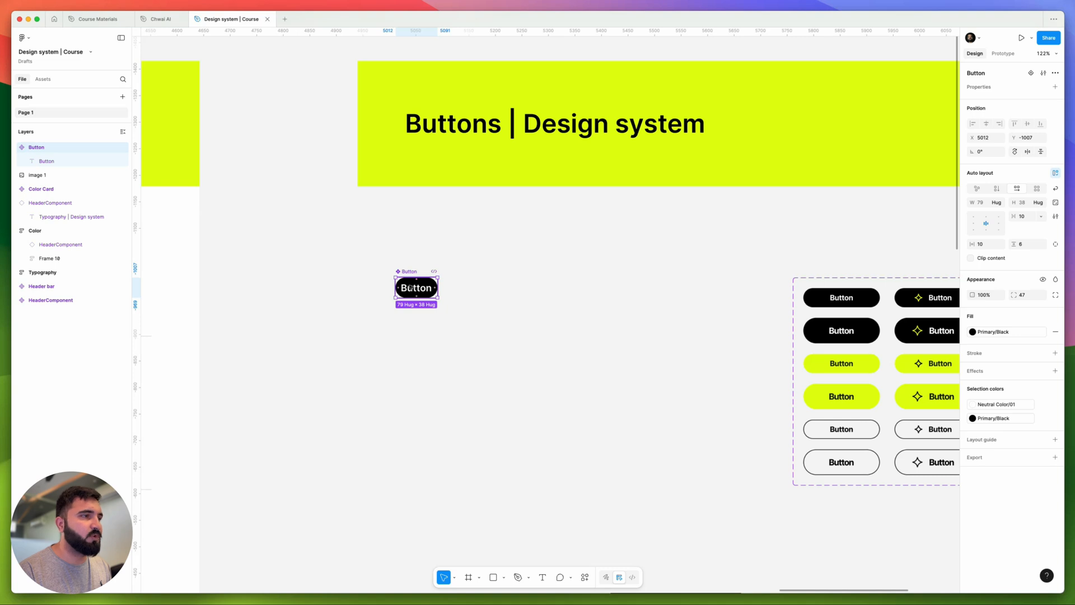
Step: Apply the Body Medium/SemiBold text style to the text inside the Button component
scroll(410, 287, "up", 5)
double_click(410, 288)
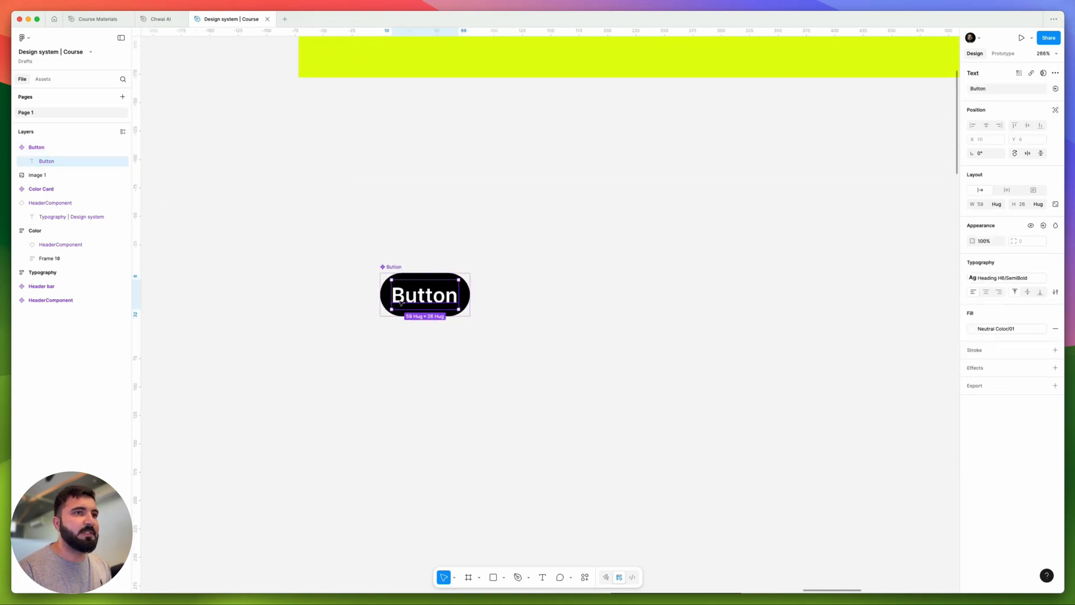
scroll(401, 302, "down", 5)
left_click(997, 278)
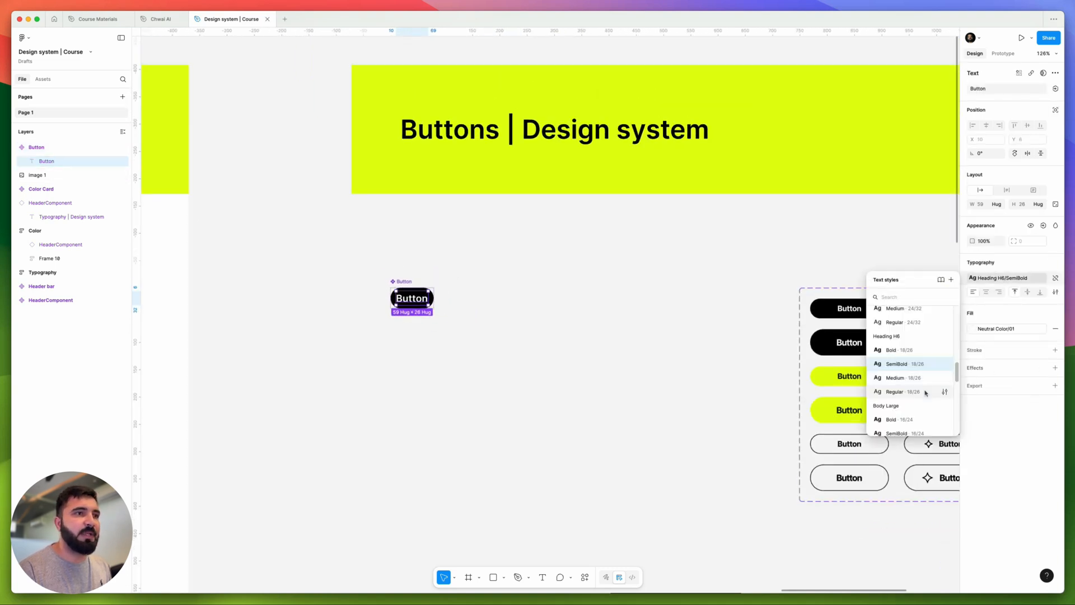
scroll(921, 389, "down", 2)
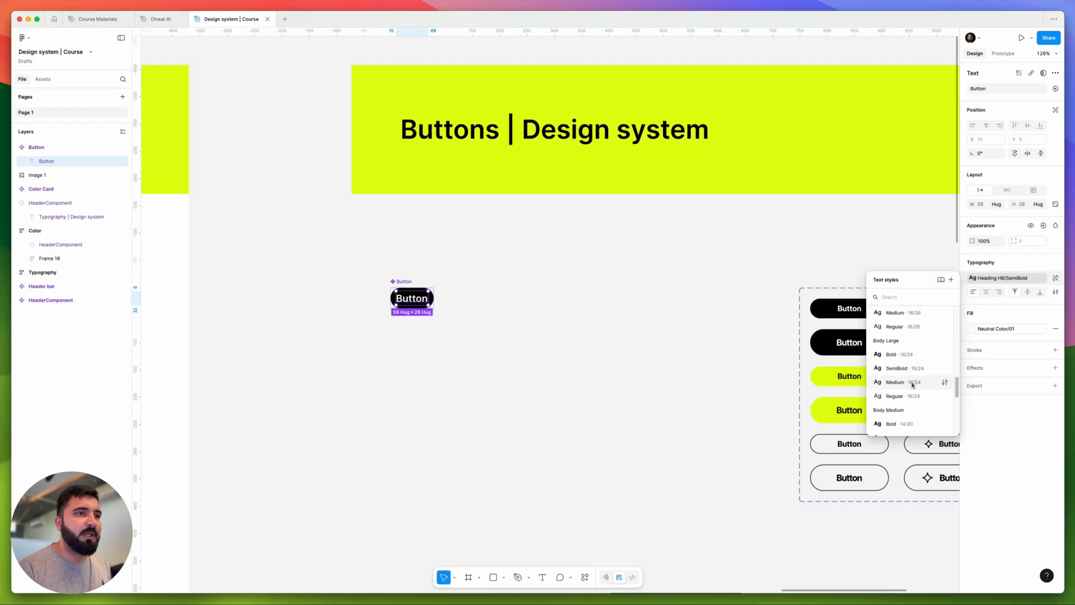
scroll(915, 384, "down", 2)
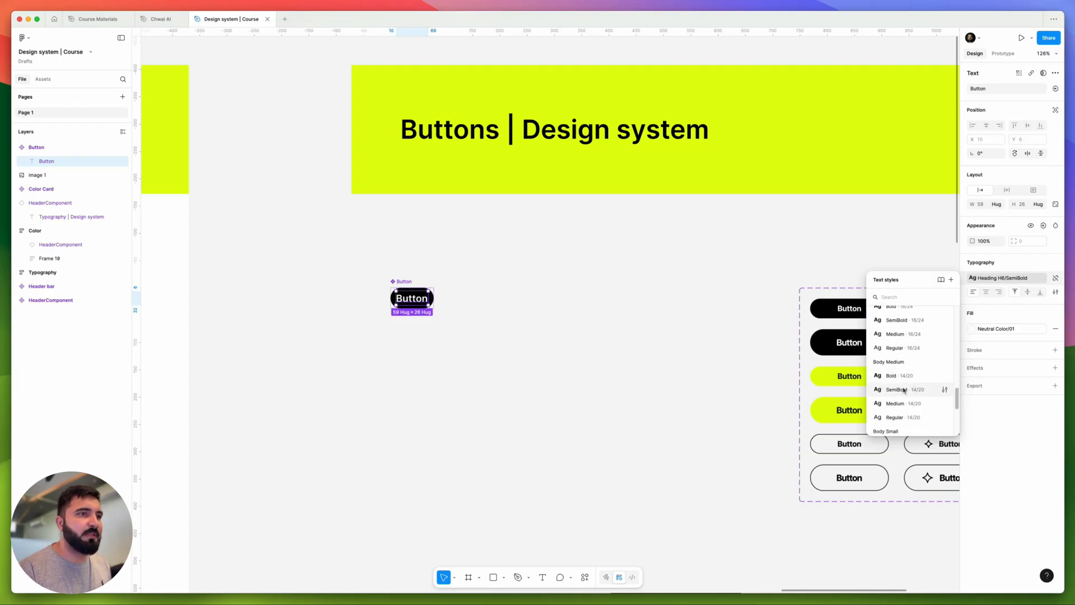
left_click(913, 389)
scroll(450, 297, "up", 5)
left_click(457, 300)
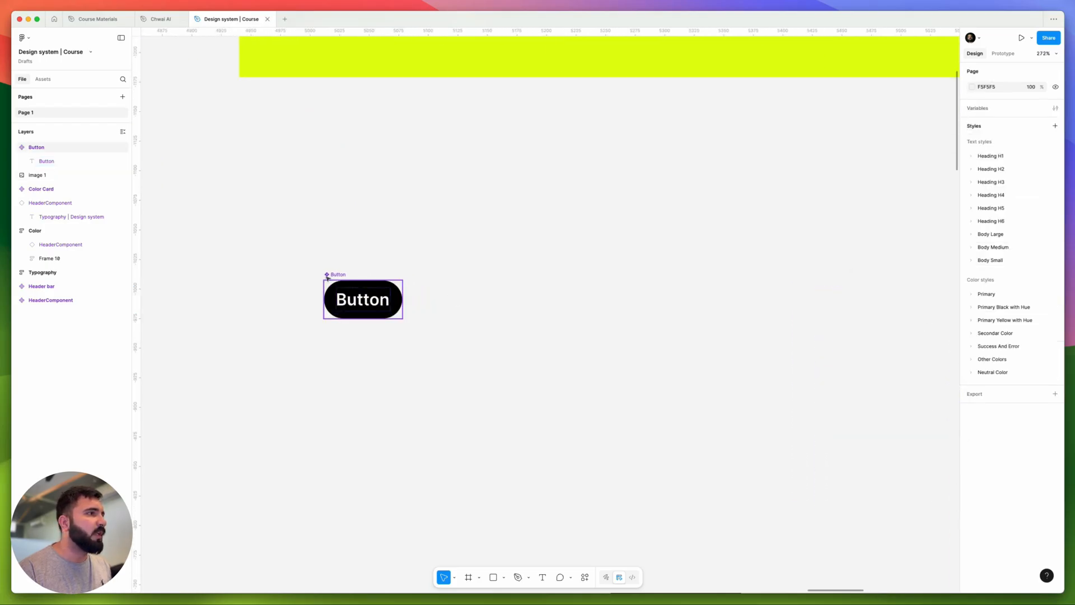
Step: Set the Button component's vertical auto layout padding to 10
left_click(380, 312)
scroll(370, 329, "up", 2)
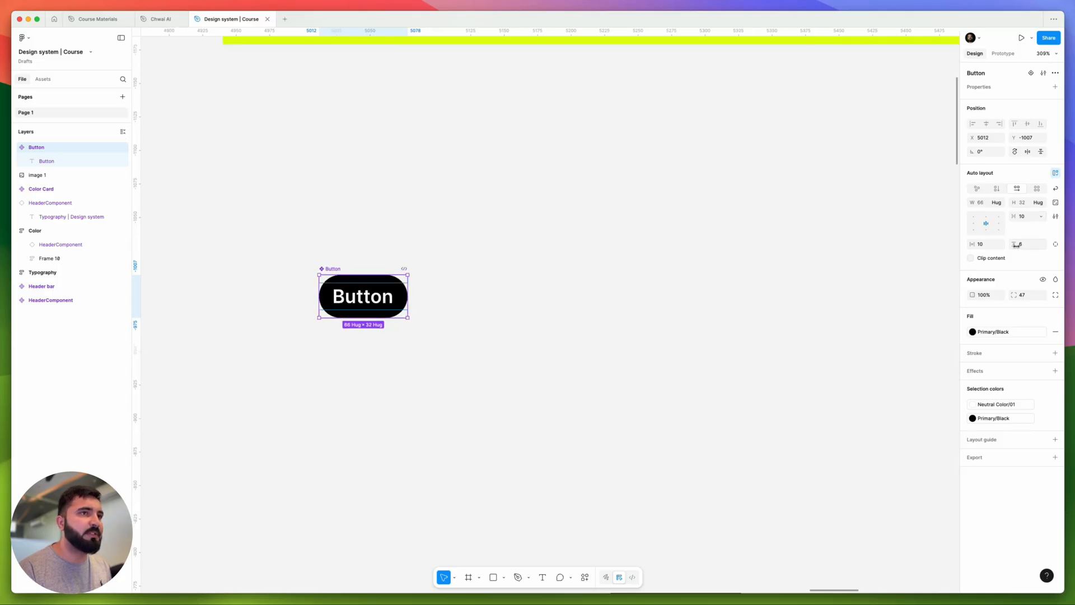
left_click_drag(1016, 245, 1020, 245)
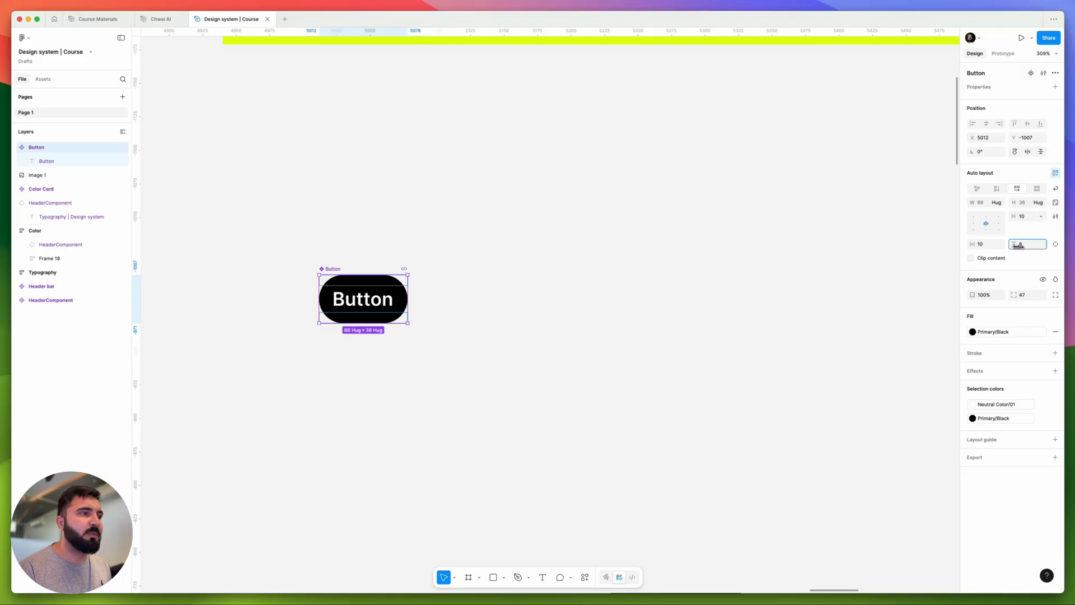
left_click_drag(1018, 245, 1019, 245)
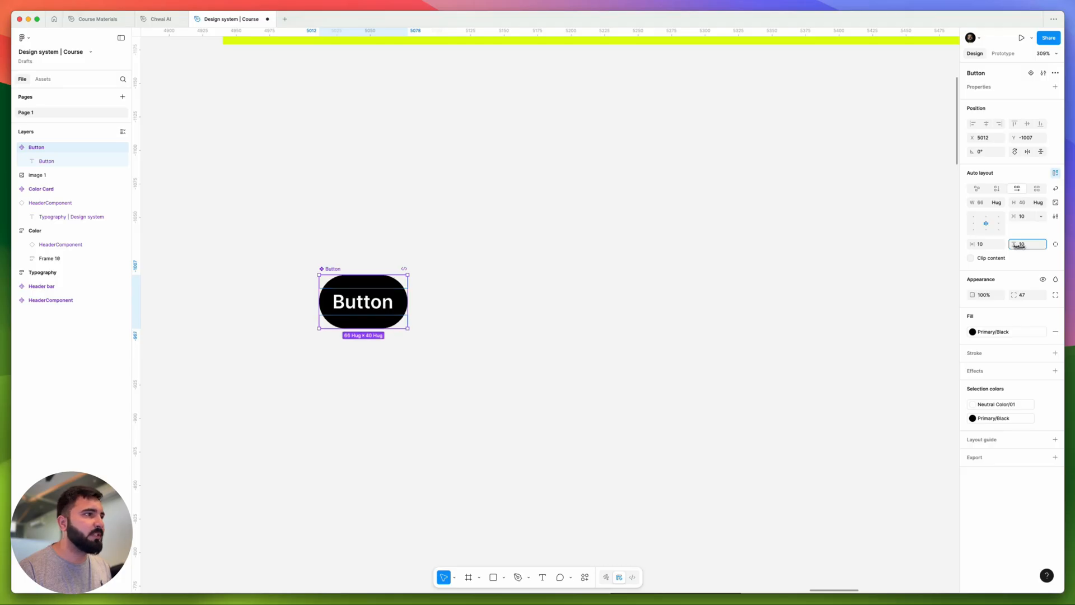
scroll(361, 323, "down", 3)
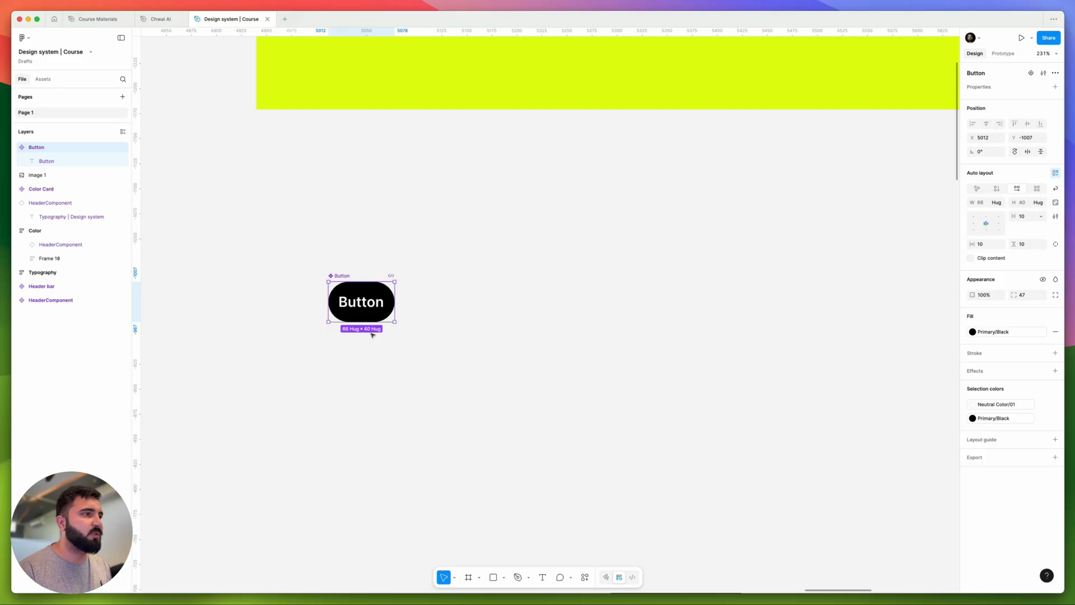
scroll(375, 305, "down", 6)
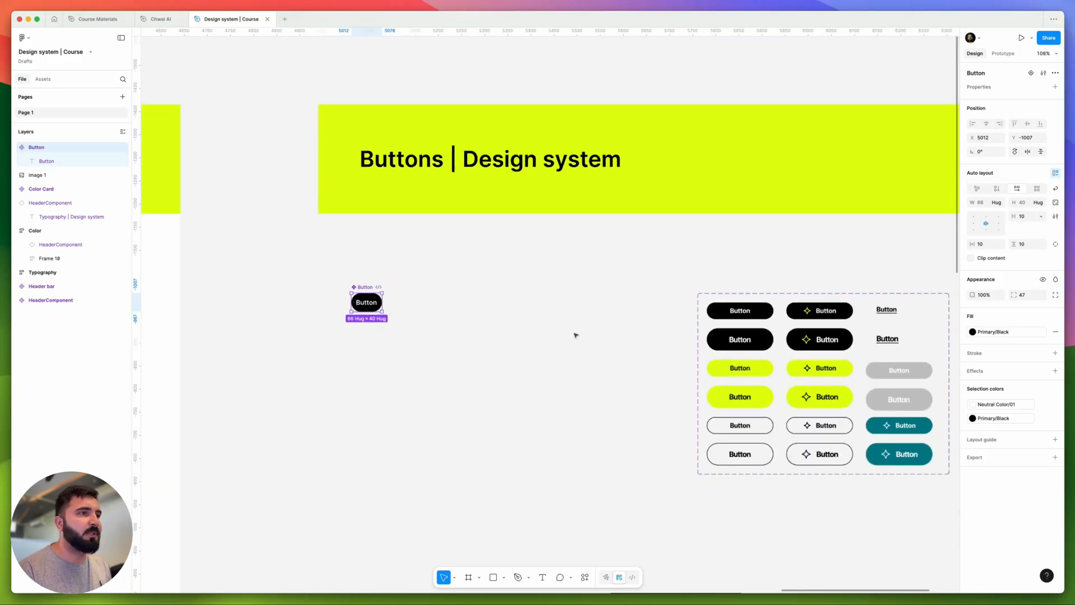
Step: Set the Button component's horizontal auto layout padding to 39
scroll(344, 308, "up", 6)
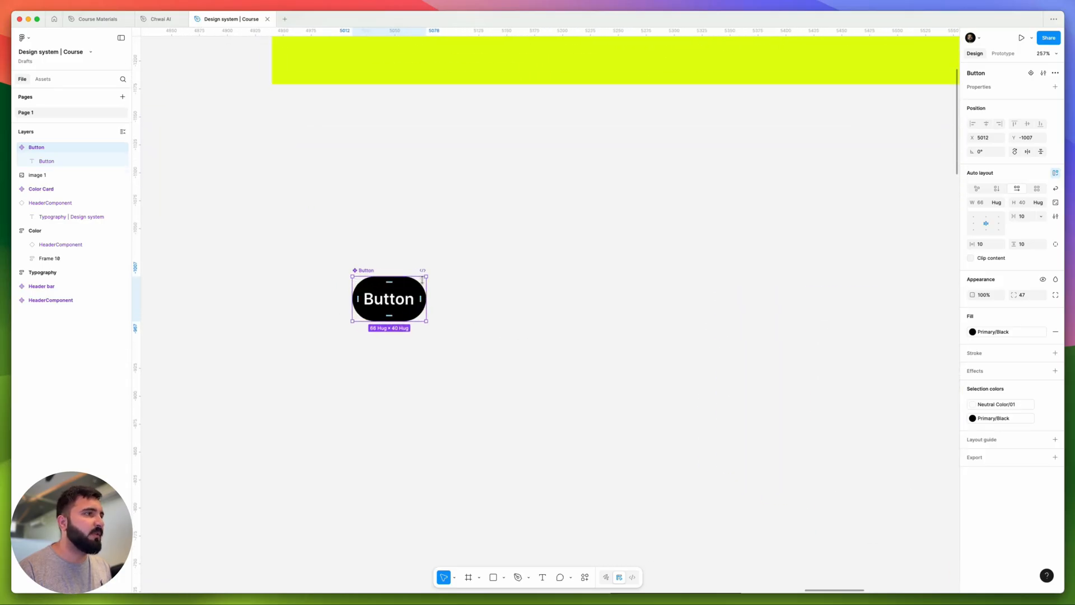
mouse_move(974, 244)
left_mouse_down()
mouse_move(988, 242)
mouse_move(969, 245)
left_mouse_up()
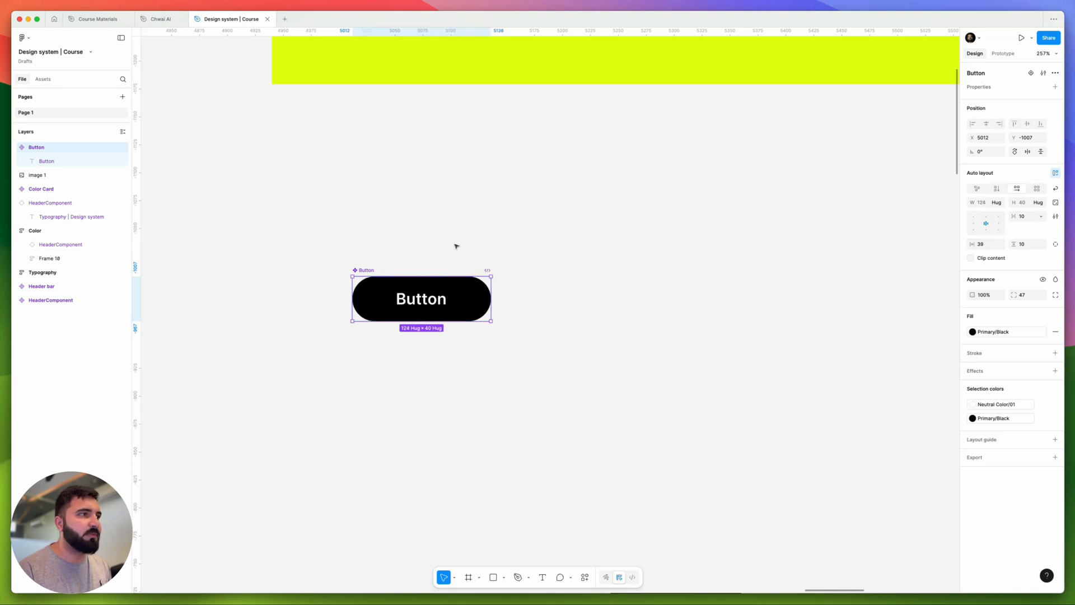
left_click(603, 263)
scroll(394, 326, "down", 3)
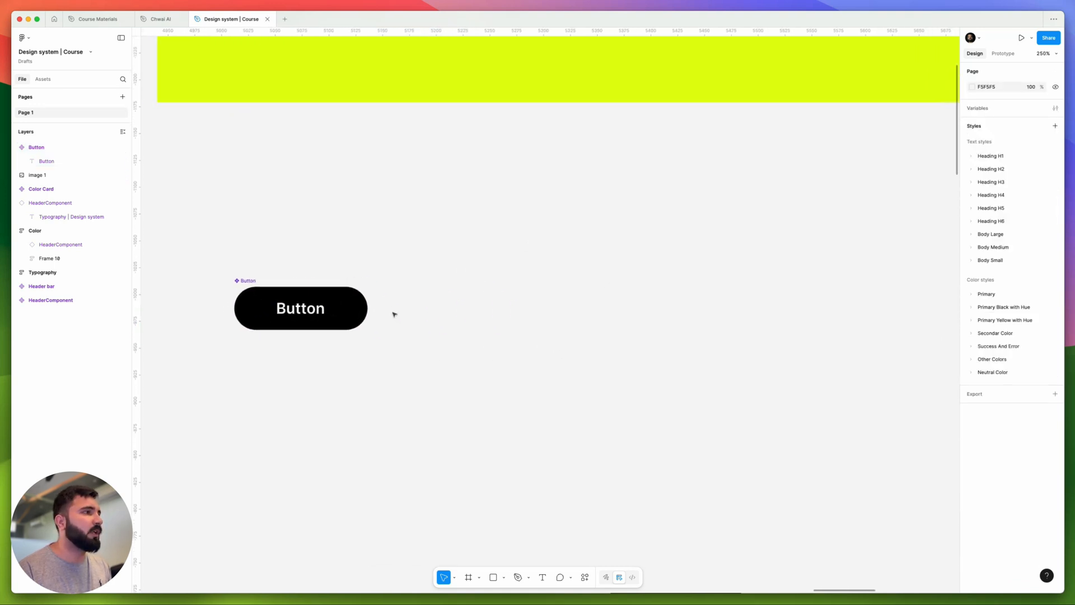
Step: Move the Button component under the Buttons header, to X 5051, Y -1020
left_click(262, 290)
scroll(403, 329, "down", 5)
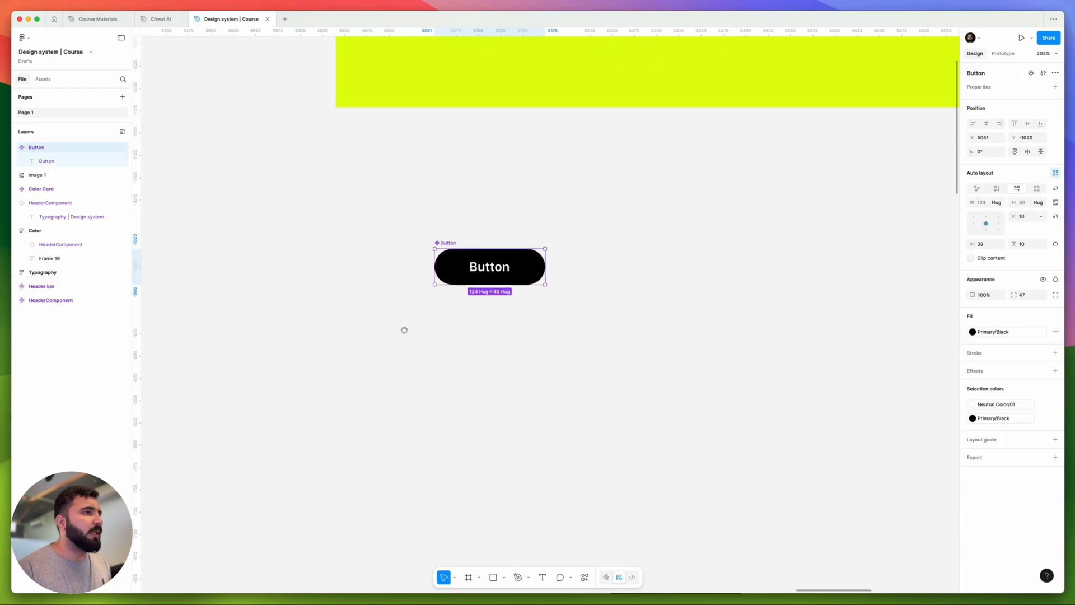
scroll(476, 243, "up", 2)
scroll(481, 281, "up", 3)
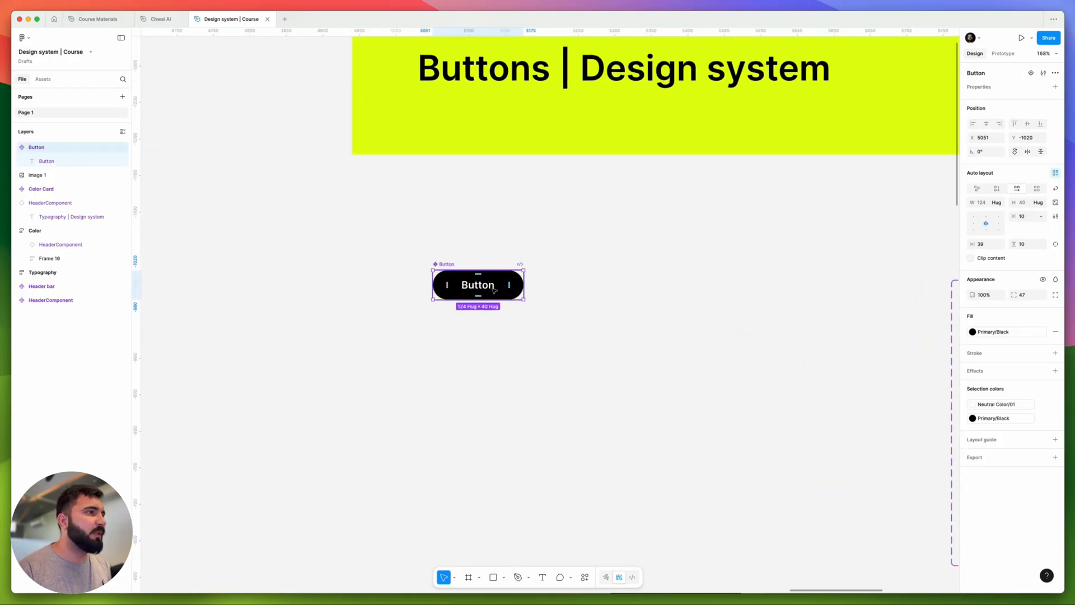
scroll(561, 304, "right", 4)
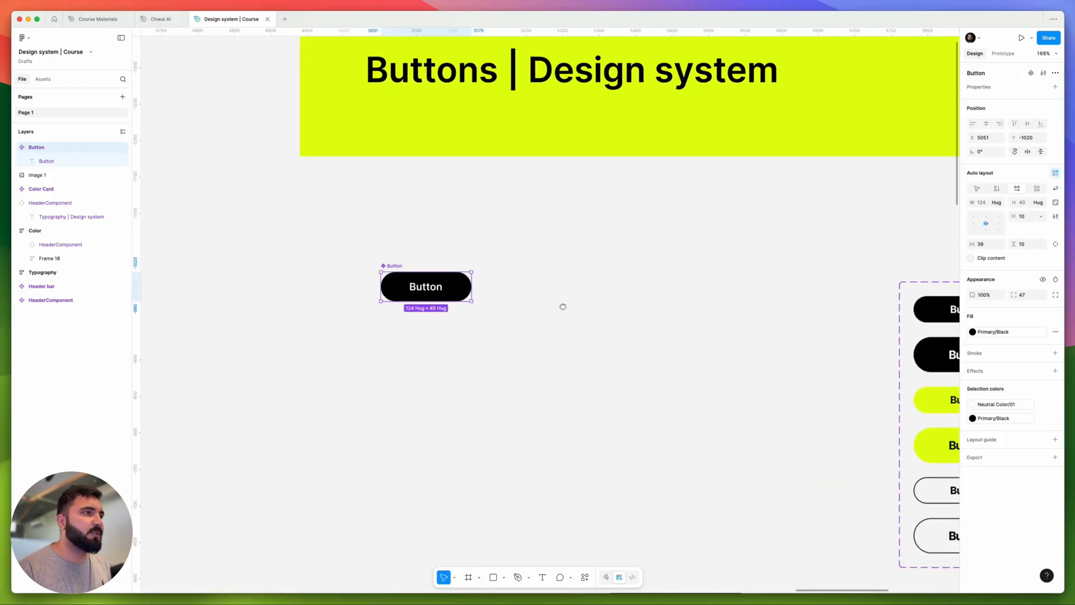
Step: Add a variant to the Button component and move it slightly down to Y 84 inside the component set
left_click(1031, 74)
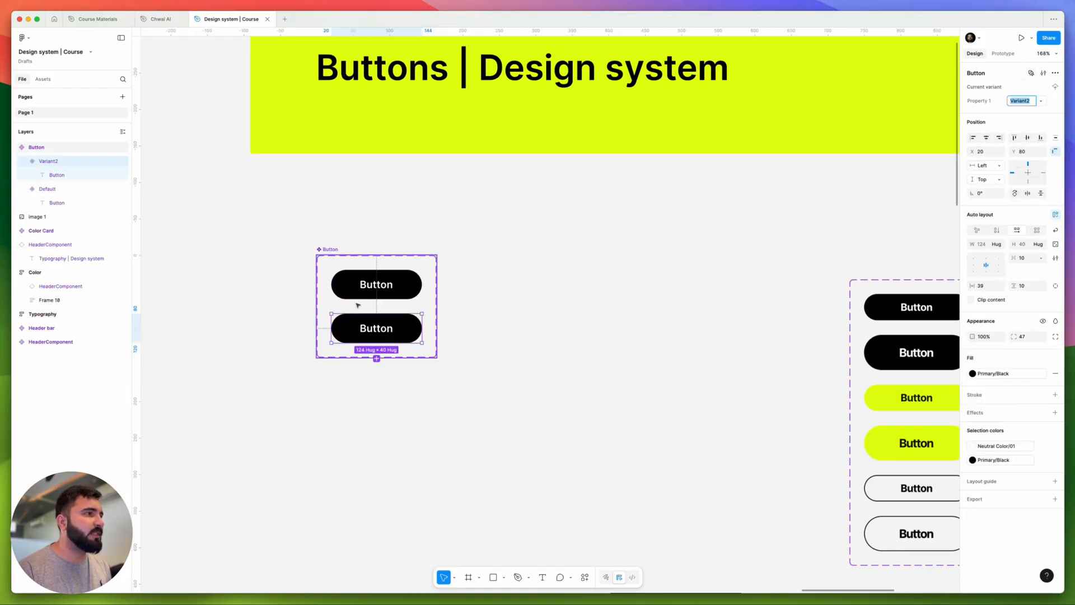
scroll(423, 302, "up", 5)
mouse_move(402, 346)
left_mouse_down()
mouse_move(526, 325)
mouse_move(403, 354)
left_mouse_up()
scroll(412, 320, "left", 4)
scroll(411, 320, "down", 2)
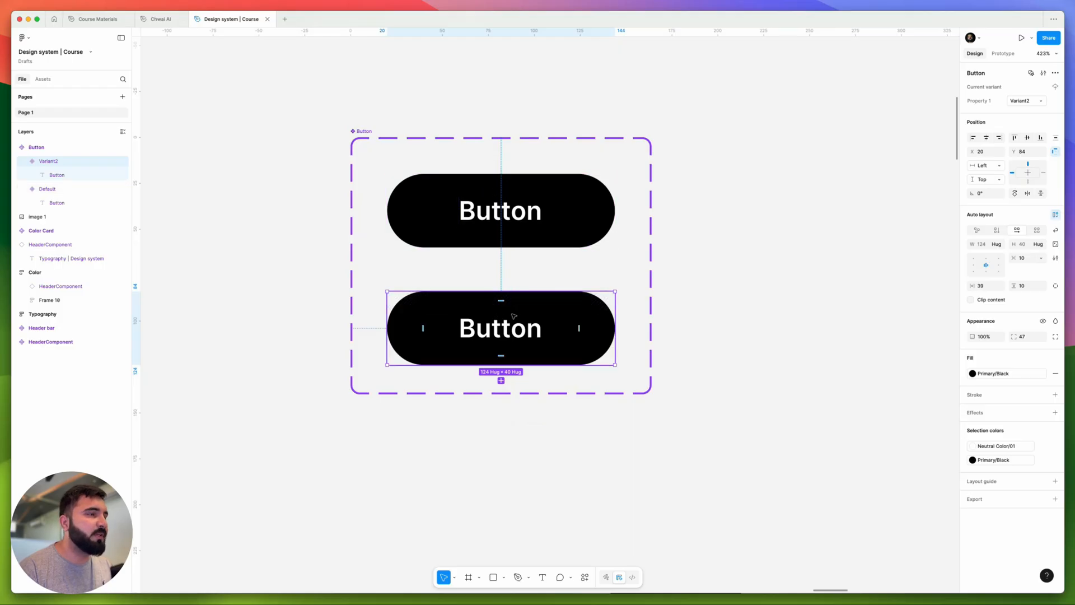
Step: Name the lower button variant "Large" and the upper default variant "small" in Property 1
left_click(1022, 101)
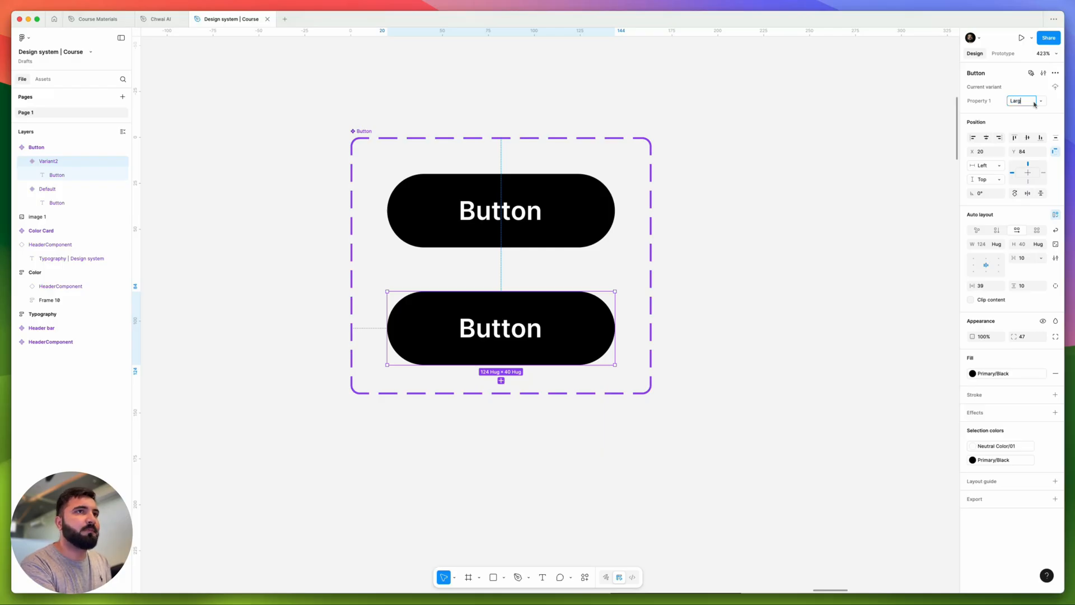
type("Large")
key("Return")
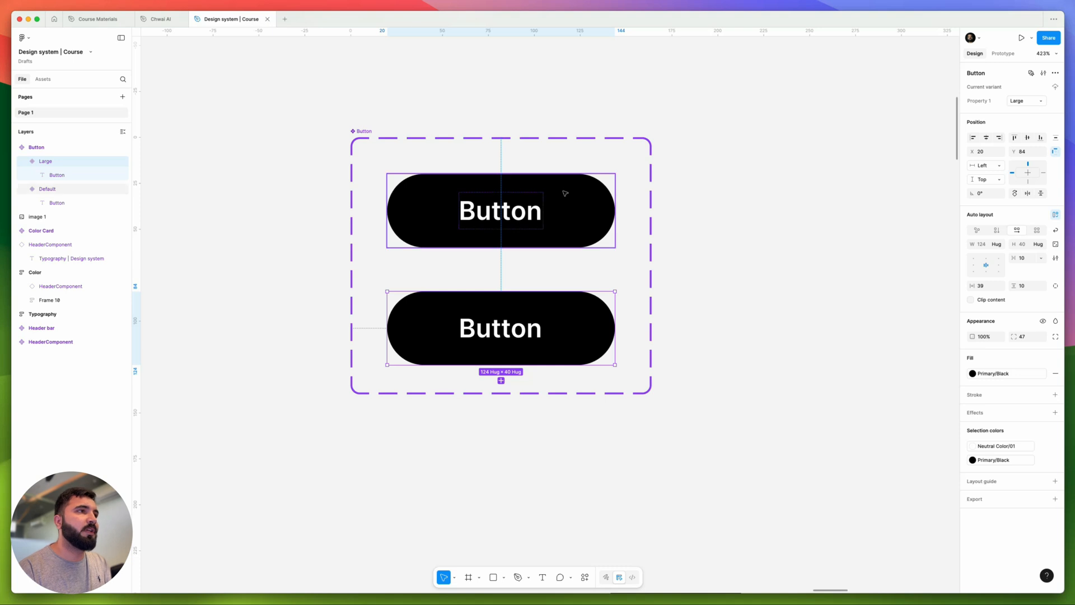
left_click(563, 192)
left_click(1025, 102)
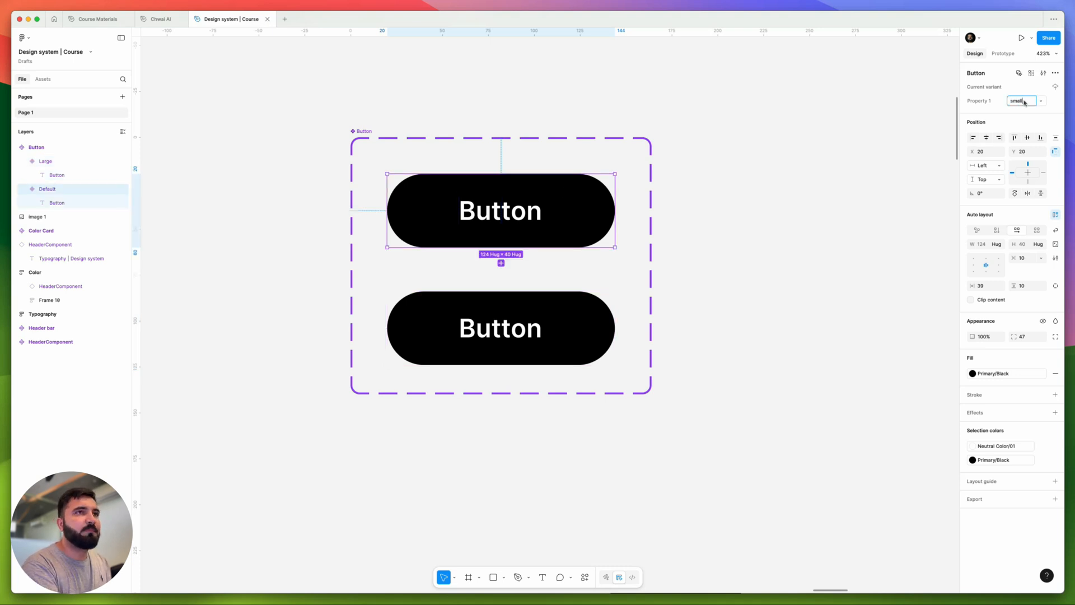
Step: Apply the Body Large/SemiBold text style to the text in the Large variant
left_click(507, 339, "super")
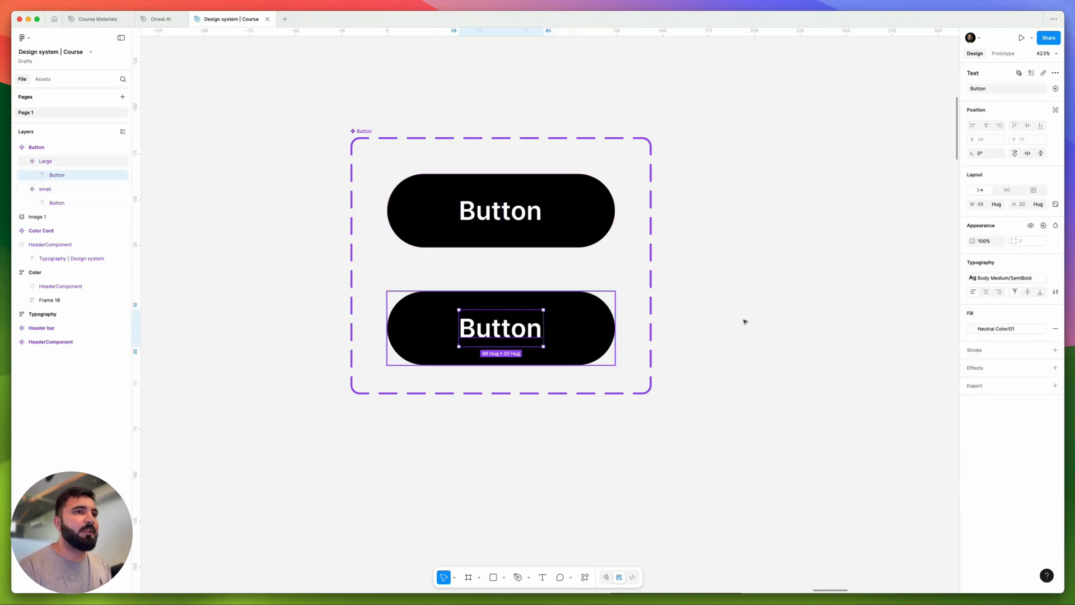
left_click(1000, 278)
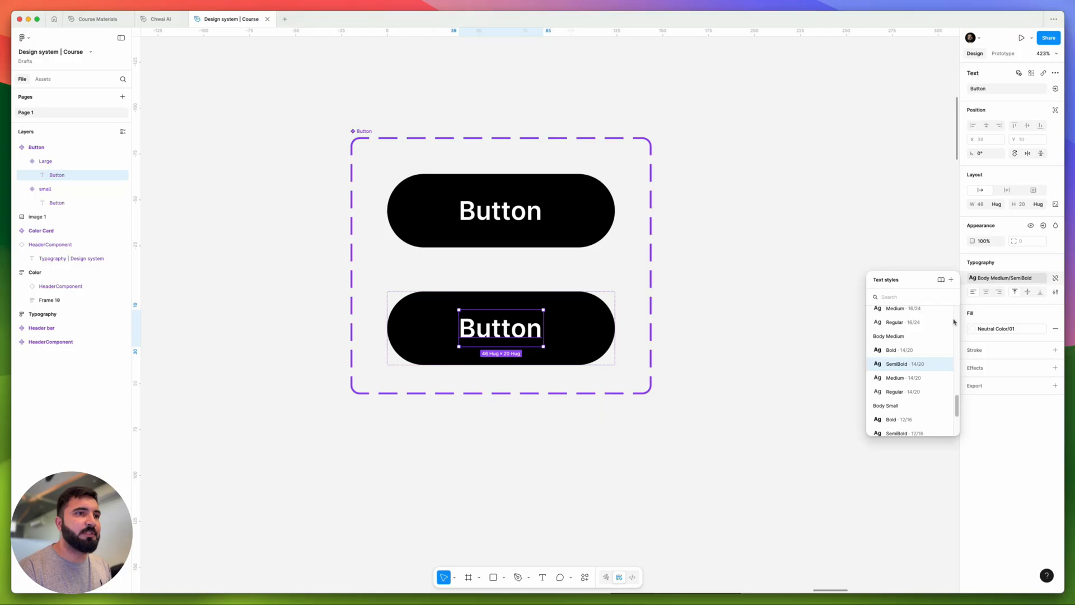
scroll(941, 339, "up", 3)
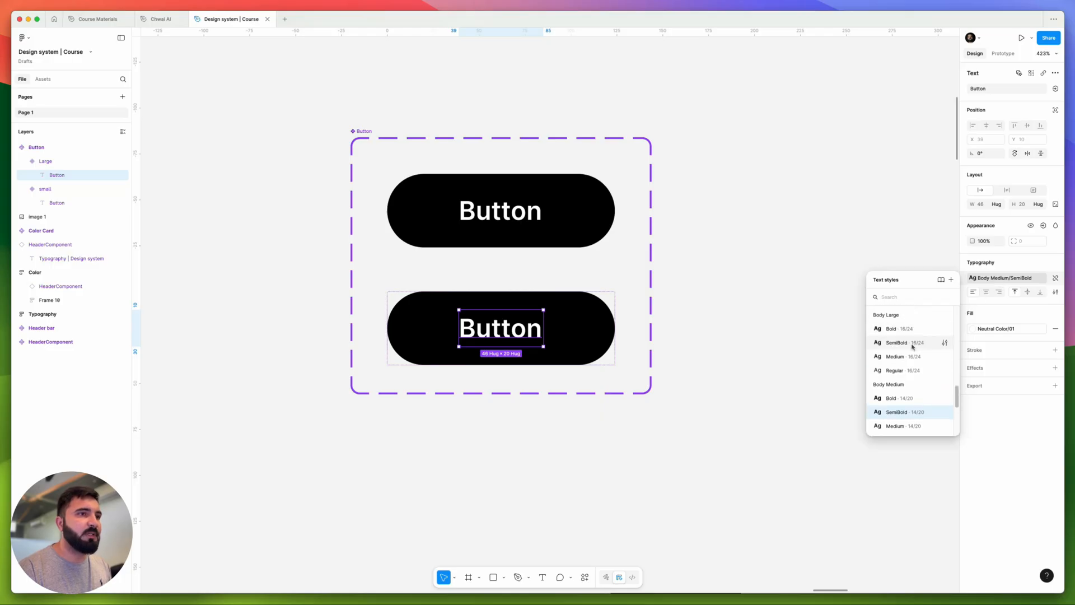
left_click(911, 343)
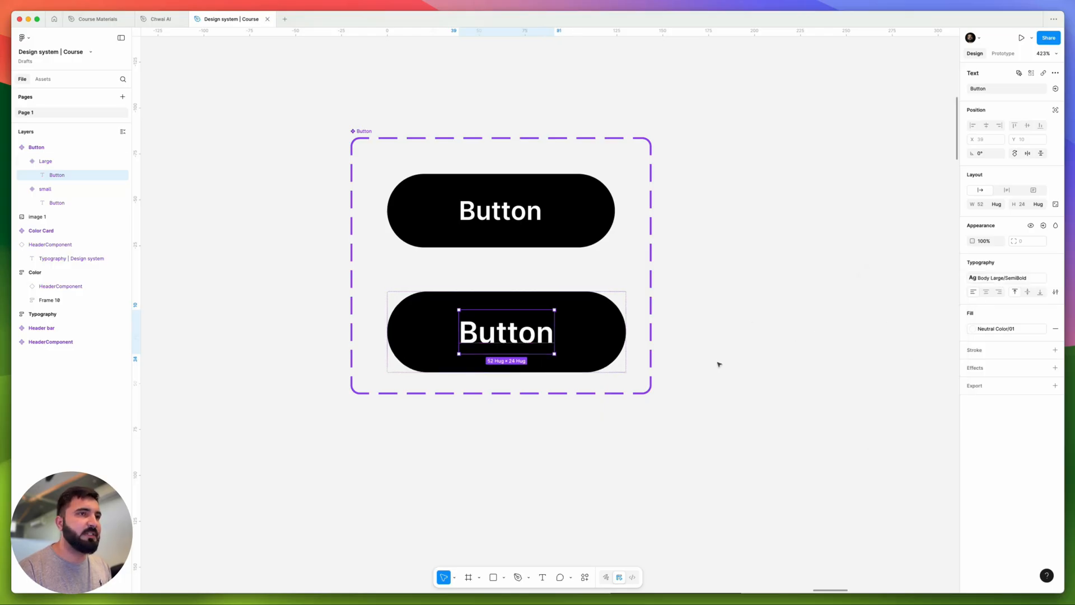
left_click(778, 313)
Step: Set the Large variant's vertical auto layout padding to 14
scroll(767, 347, "left", 3)
left_click(590, 300)
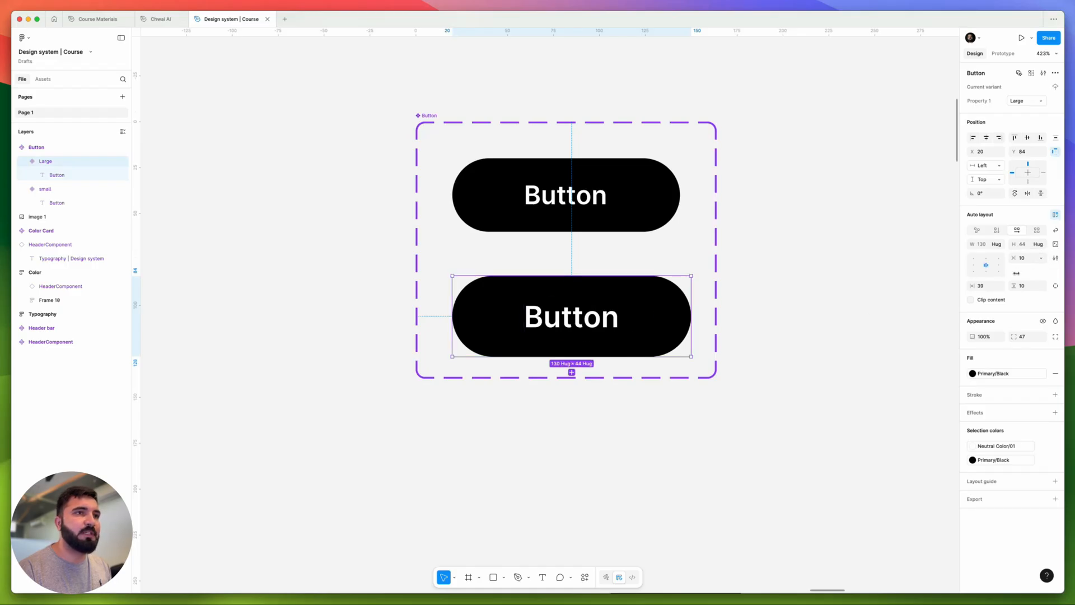
left_click_drag(1013, 286, 1017, 287)
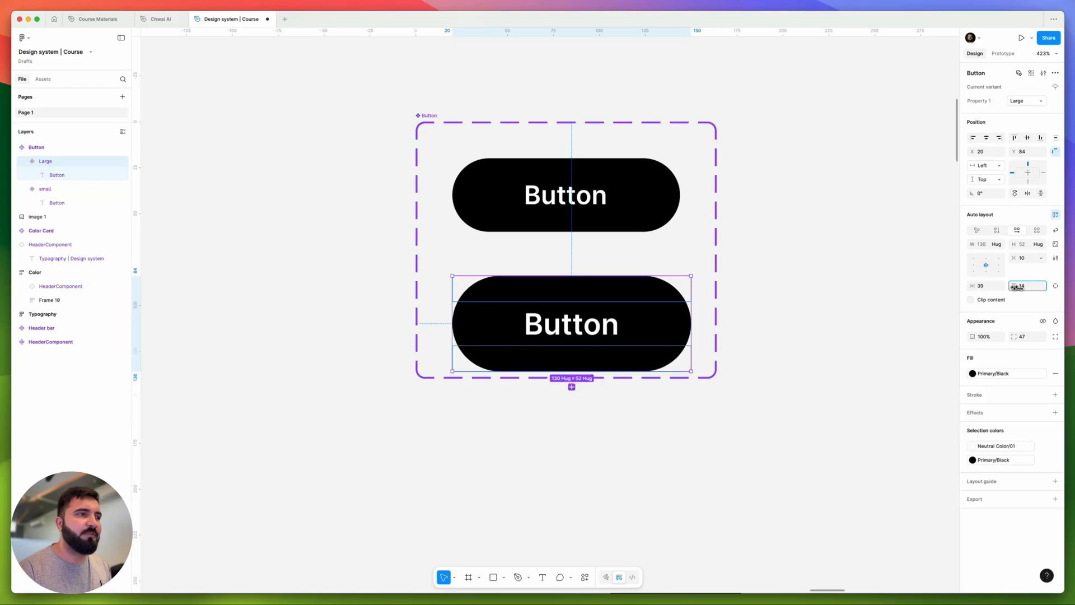
Step: Move the Large variant up to Y 70, closer to the small variant in the Button component set
left_click(791, 309)
left_click(618, 325)
left_click_drag(618, 325, 619, 301)
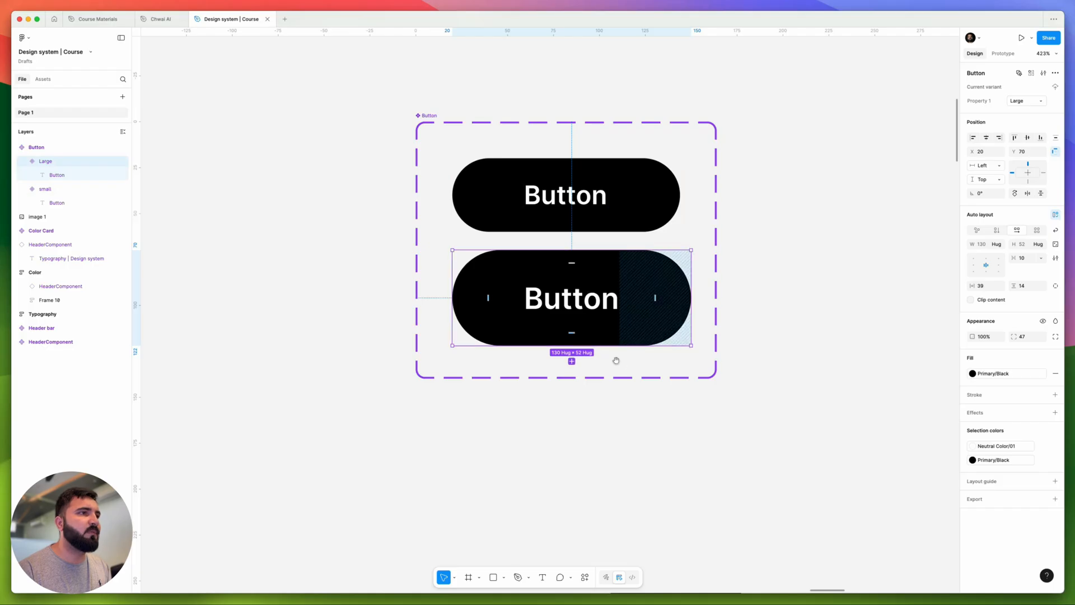
scroll(566, 263, "down", 3)
scroll(566, 264, "right", 2)
scroll(512, 178, "down", 3)
left_click(707, 221)
scroll(715, 285, "up", 2)
scroll(714, 286, "left", 2)
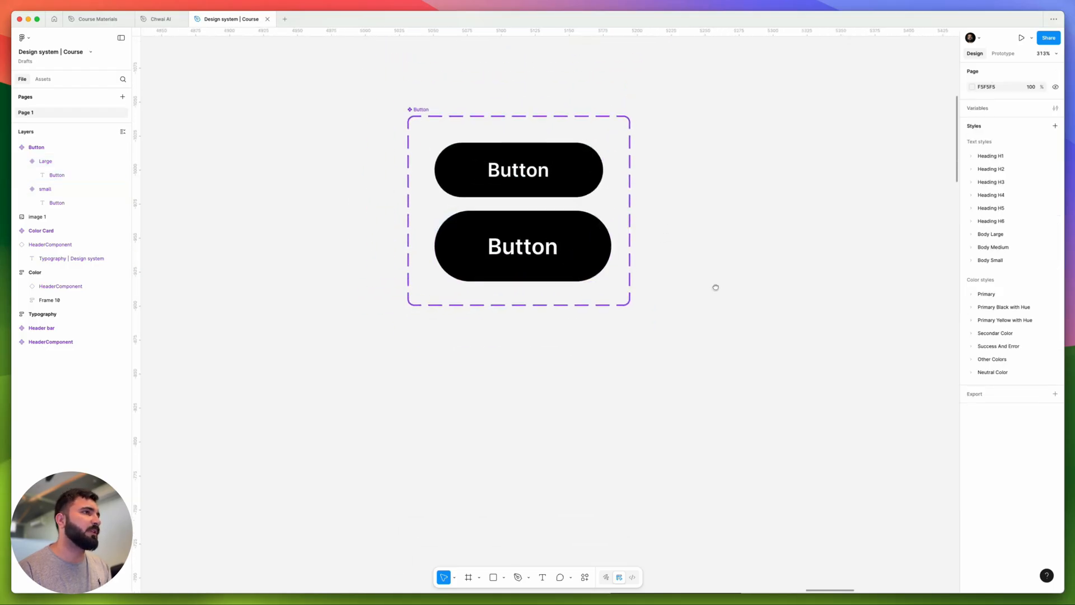
Step: Place an instance of the small button beside the Button component set and switch its Property 1 to Large
scroll(598, 248, "down", 3)
left_click(603, 234)
left_click_drag(603, 234, 808, 223)
scroll(616, 266, "right", 4)
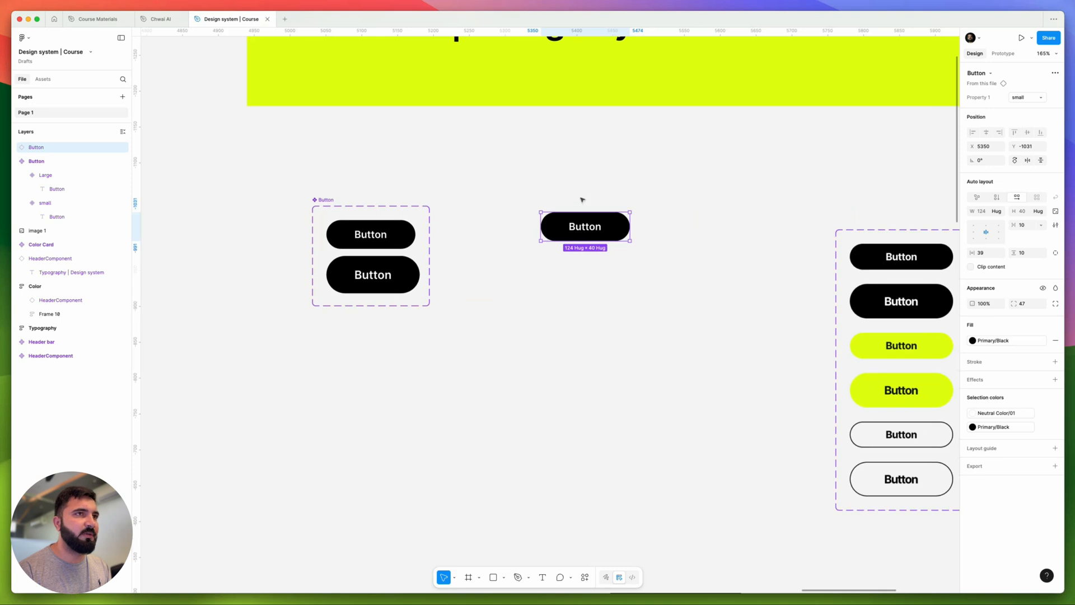
scroll(580, 199, "up", 2)
scroll(595, 230, "up", 2)
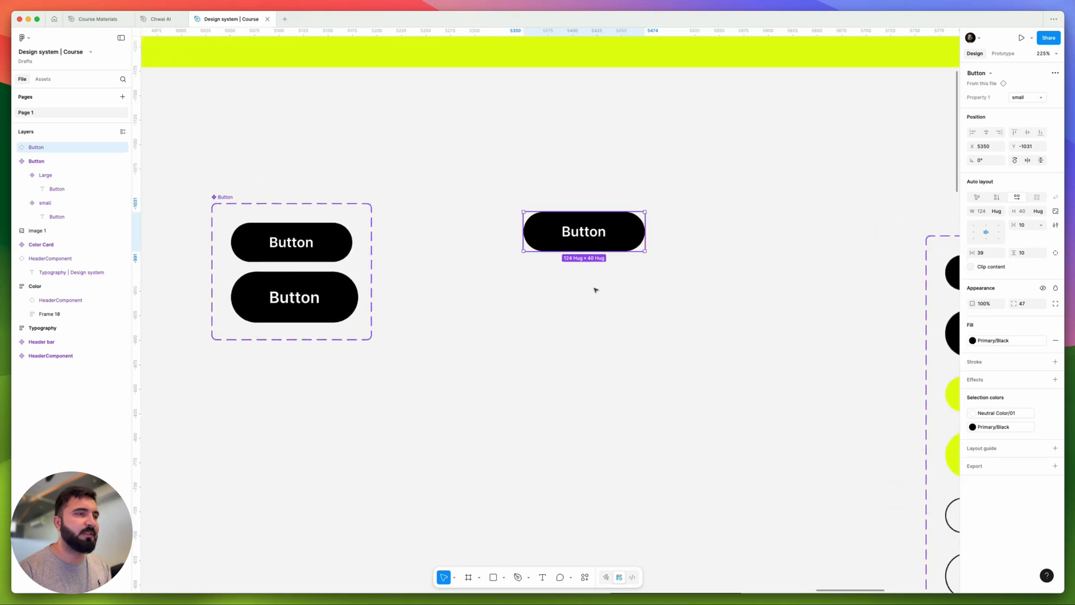
left_click(1022, 98)
left_click(1009, 107)
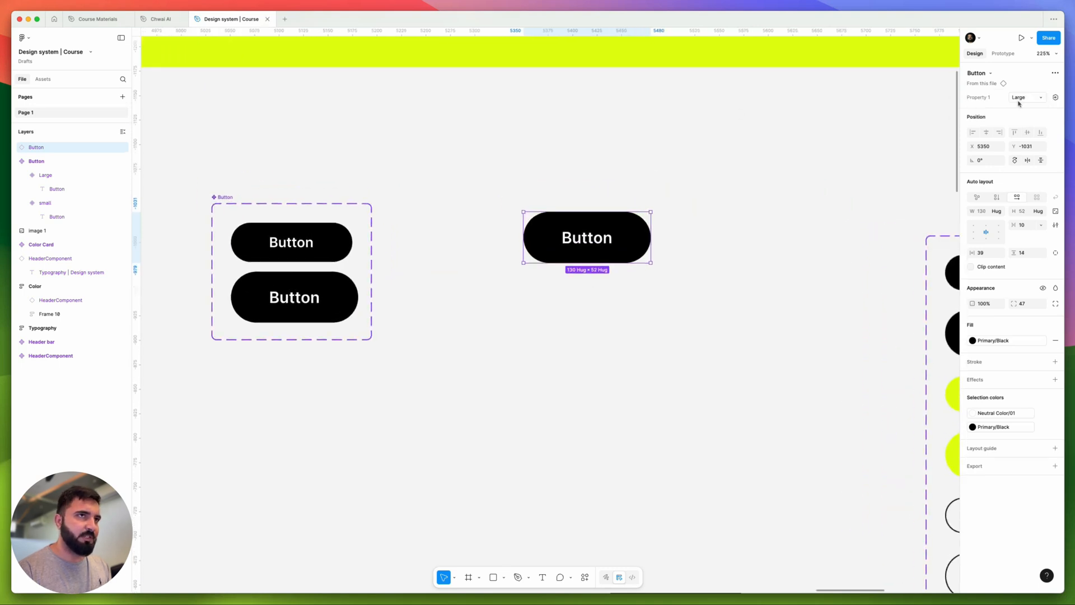
Step: Delete the button instance placed beside the component set
left_click(1020, 98)
left_click(974, 87)
left_click(473, 136)
left_click_drag(460, 145, 731, 262)
key("Delete")
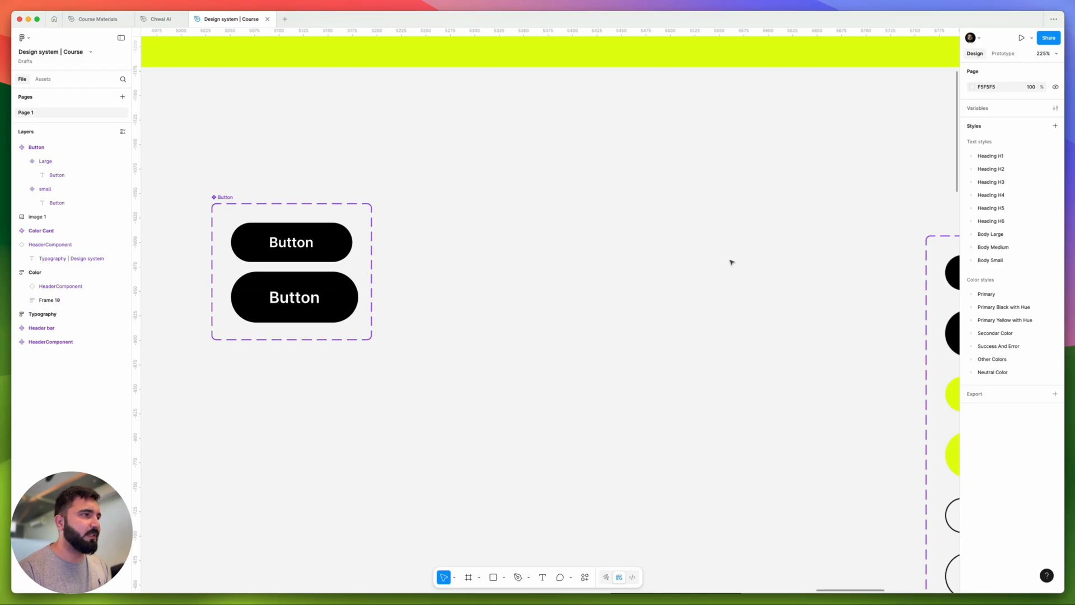
scroll(543, 336, "left", 3)
left_click_drag(524, 194, 333, 311)
scroll(517, 291, "up", 5)
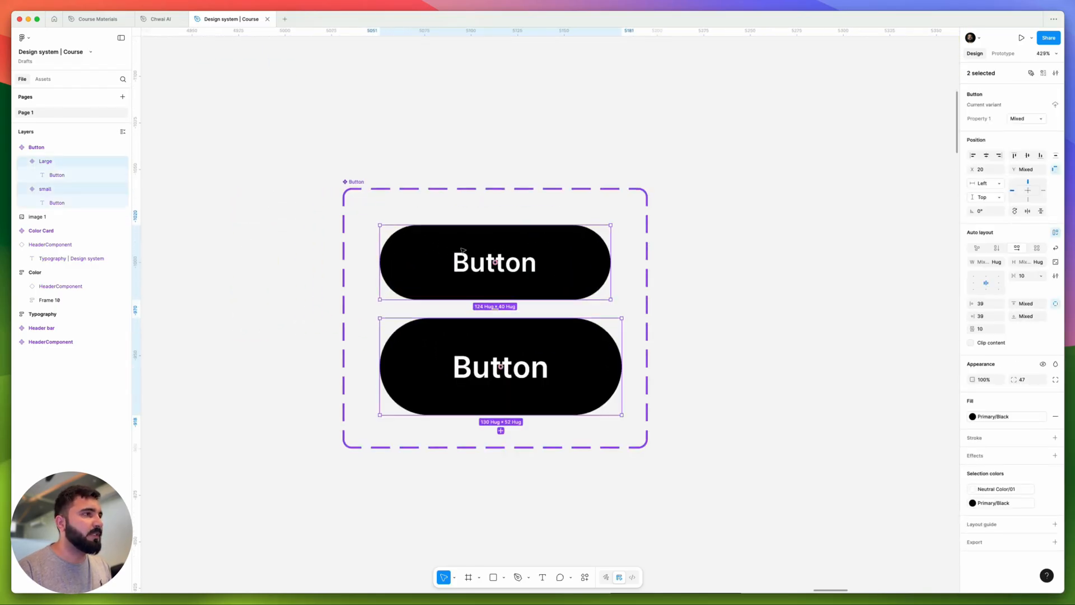
left_click(460, 260)
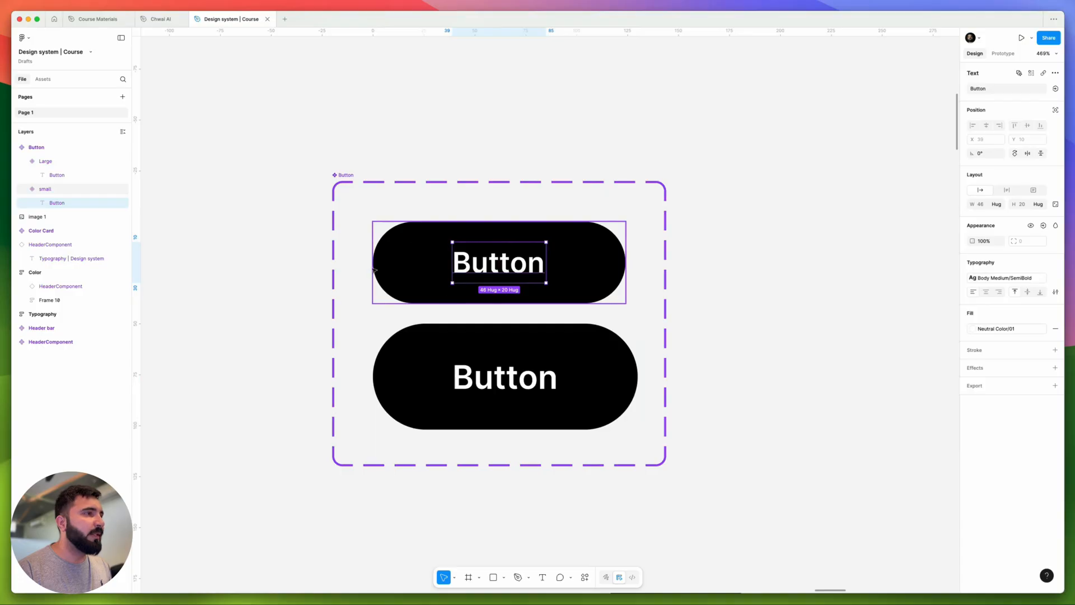
scroll(423, 251, "down", 5)
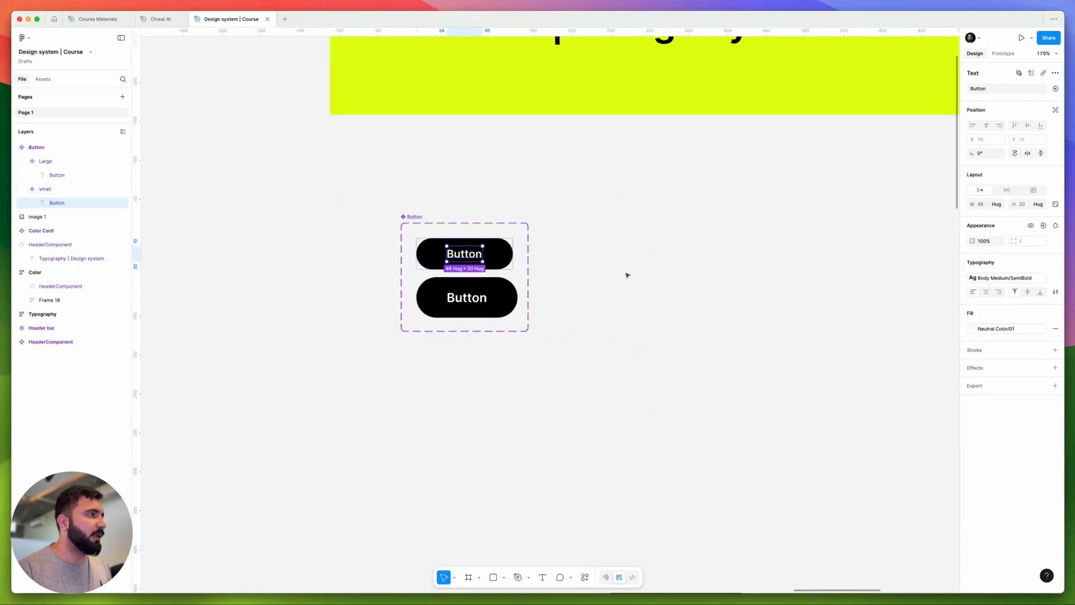
scroll(616, 266, "left", 3)
left_click(638, 237)
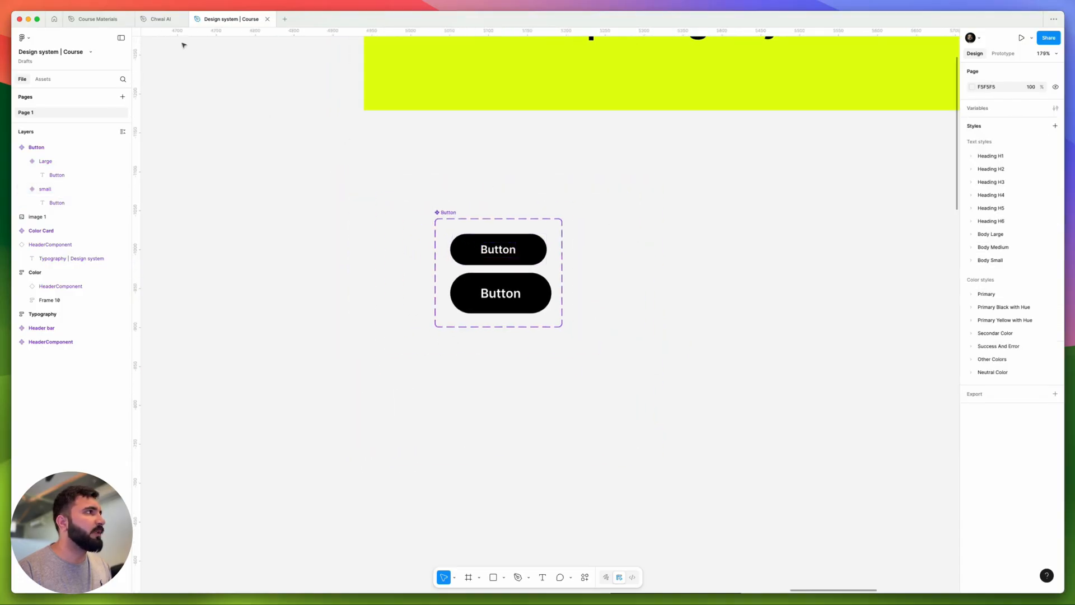
Step: In the Chwai AI file, copy the Line variants of the sparkle, sparkle-3, sparkle-5 and magic-wand icons
left_click(160, 19)
scroll(413, 160, "down", 8)
left_click(604, 159)
scroll(604, 157, "up", 10)
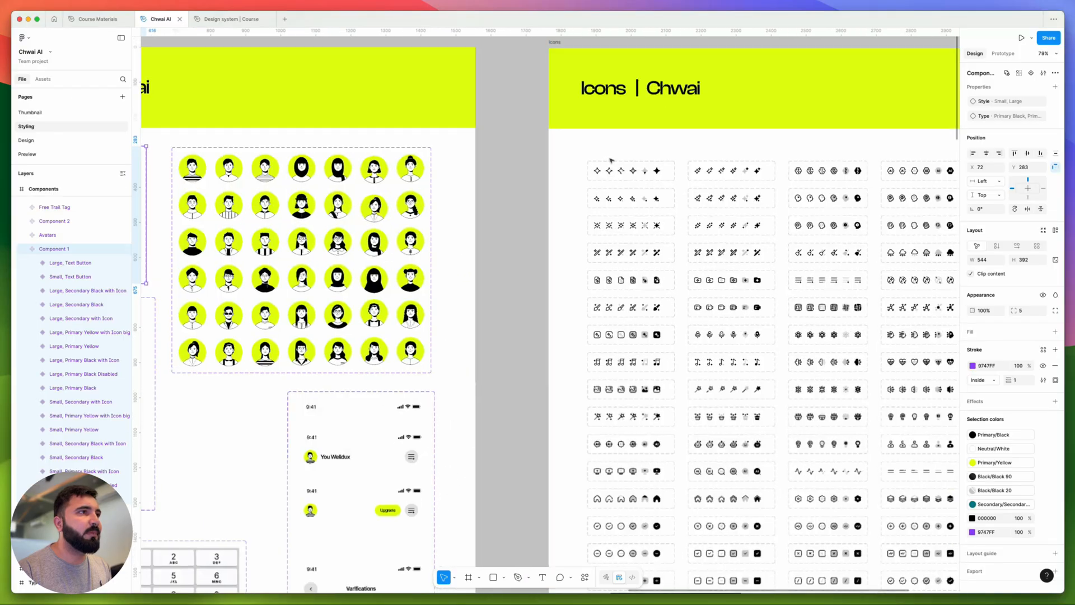
double_click(581, 191)
double_click(580, 190)
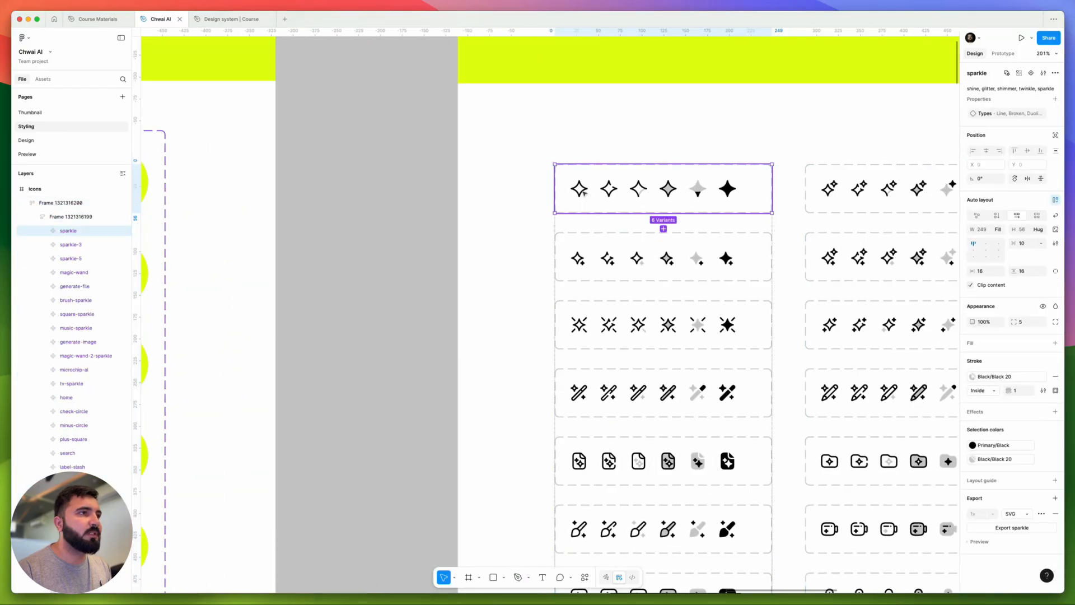
double_click(579, 189)
left_click(573, 258, "shift")
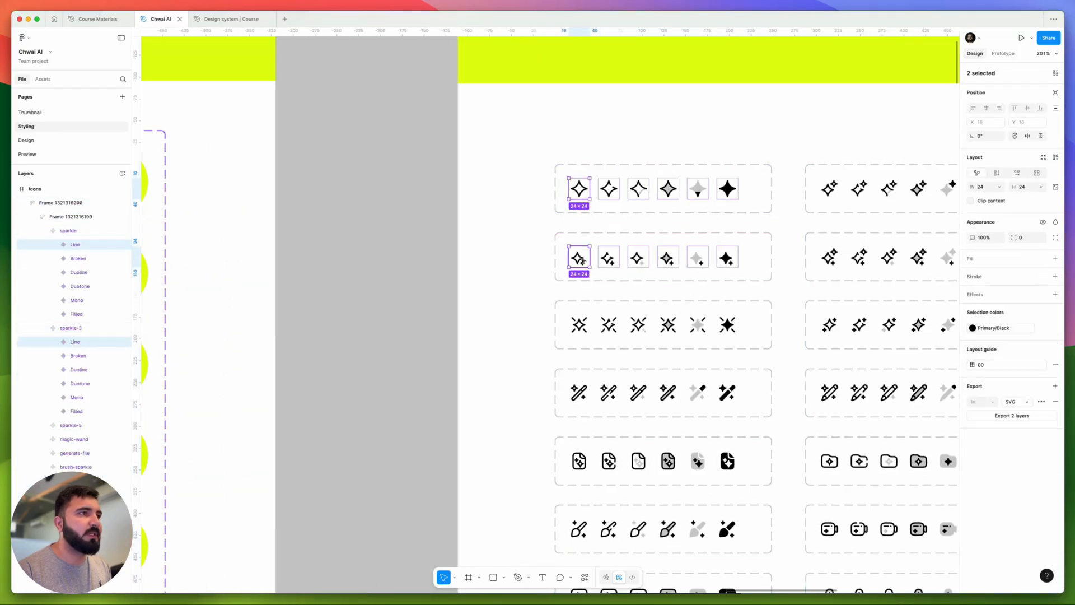
left_click(578, 322, "shift")
double_click(582, 323, "shift")
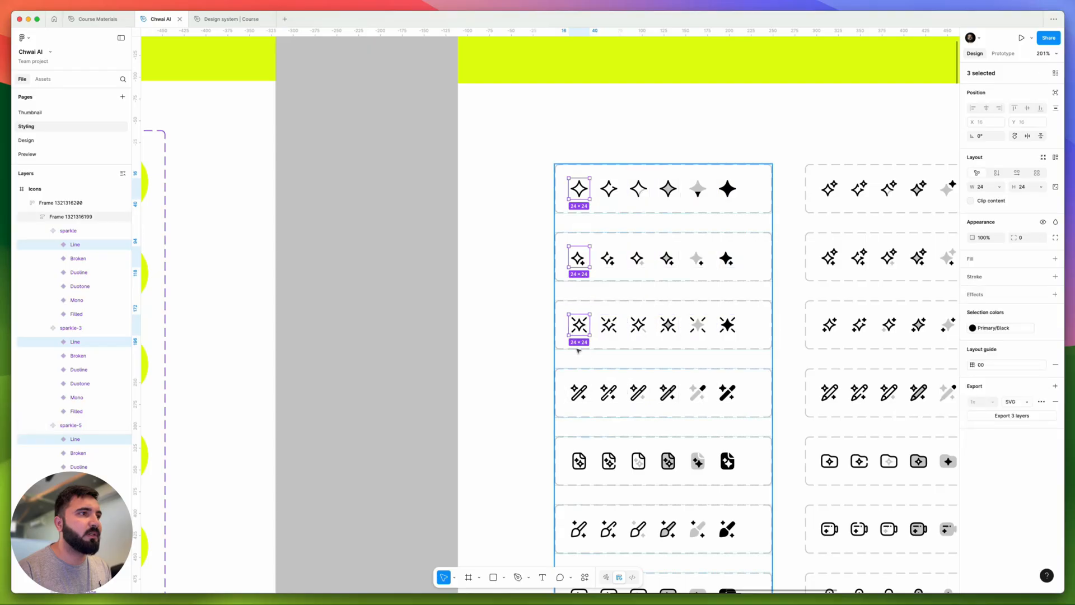
left_click(586, 398, "shift")
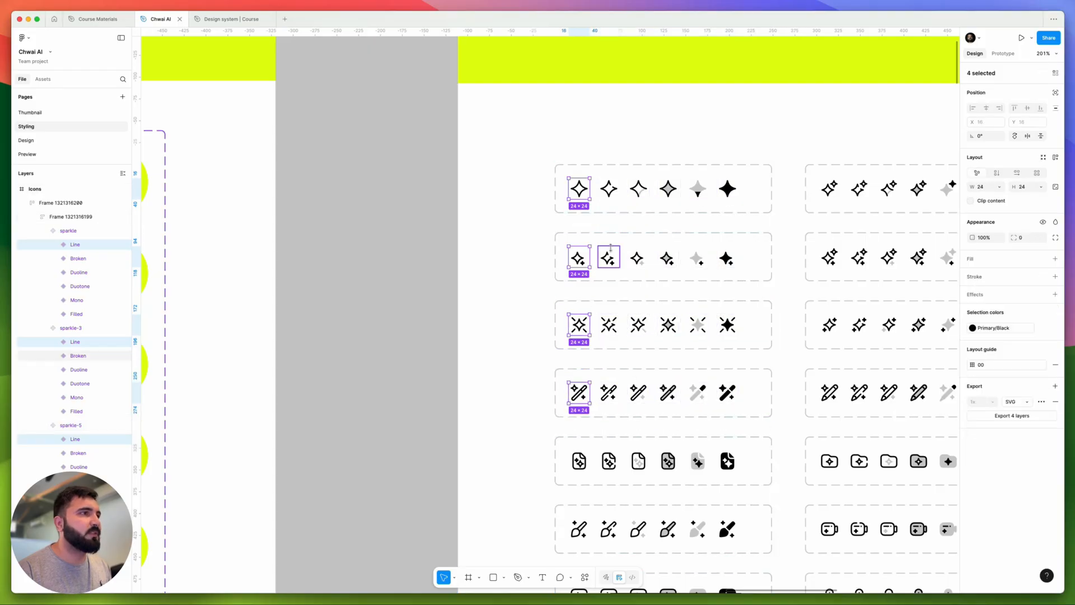
Step: Paste the four icons beside the Button component set in the Design system | Course file and spread them into a vertical column
left_click(228, 19)
scroll(480, 247, "down", 4)
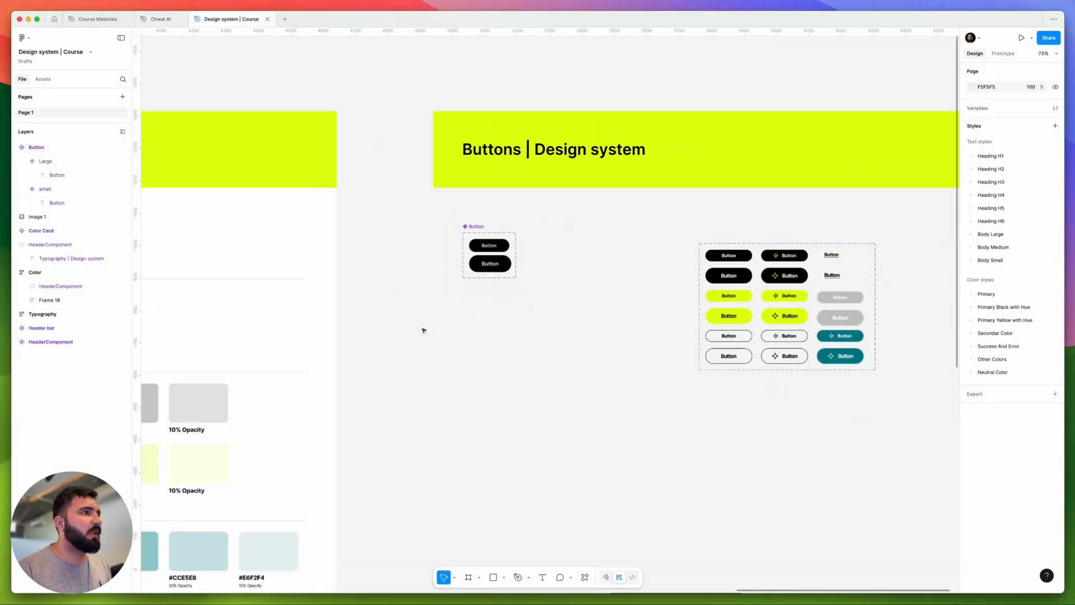
scroll(422, 329, "left", 3)
scroll(582, 257, "up", 5)
key("super+v")
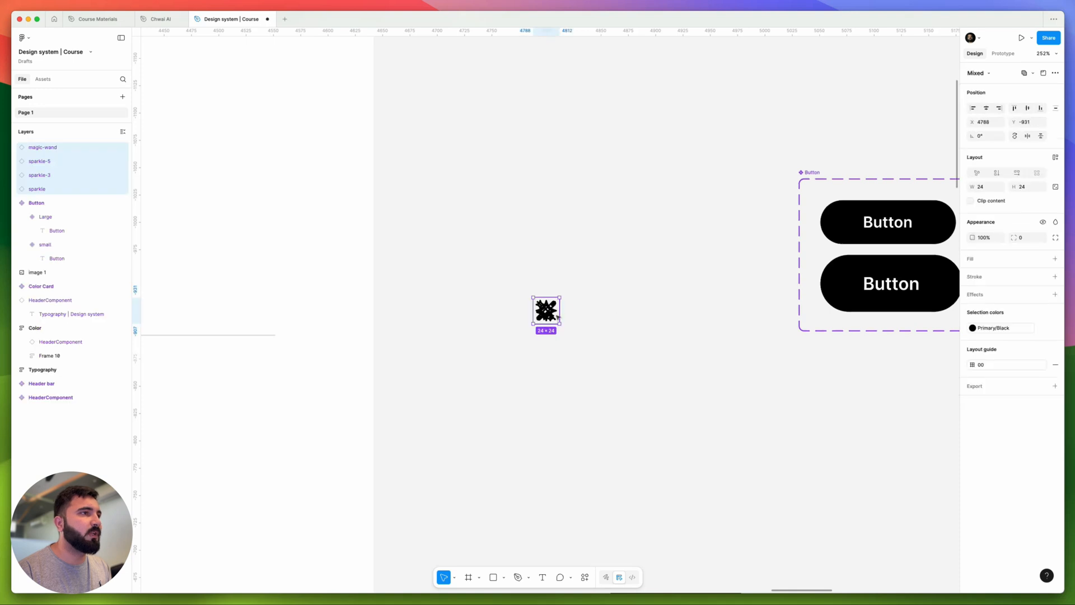
left_click(585, 309)
left_click_drag(549, 302, 548, 336)
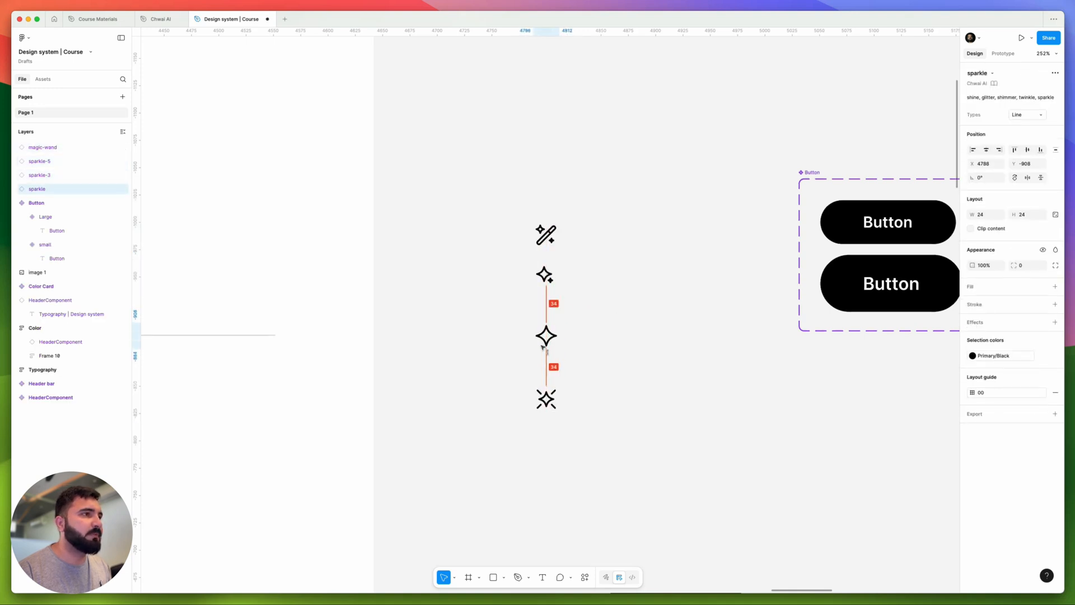
Step: Detach all four pasted icons from their library components
left_click_drag(503, 204, 582, 436)
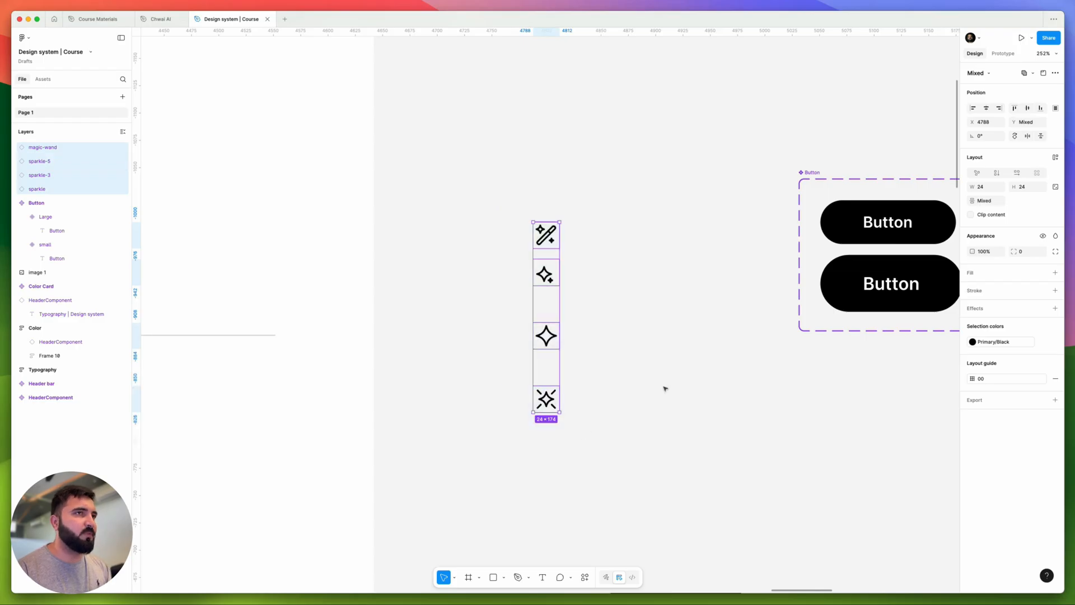
left_click_drag(625, 326, 564, 339)
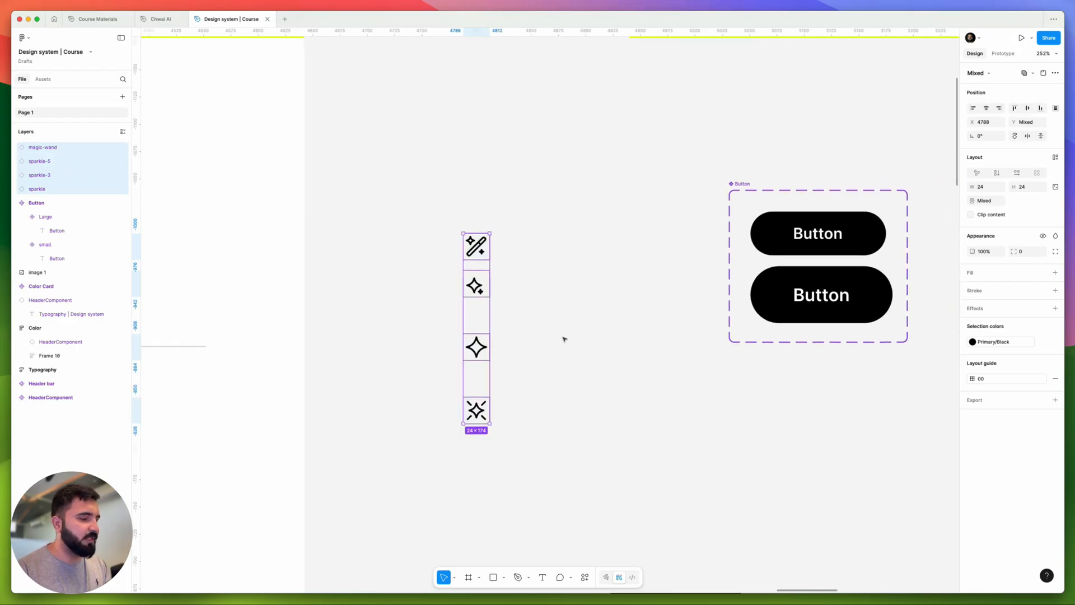
key("ctrl+alt+b")
key("ctrl+z")
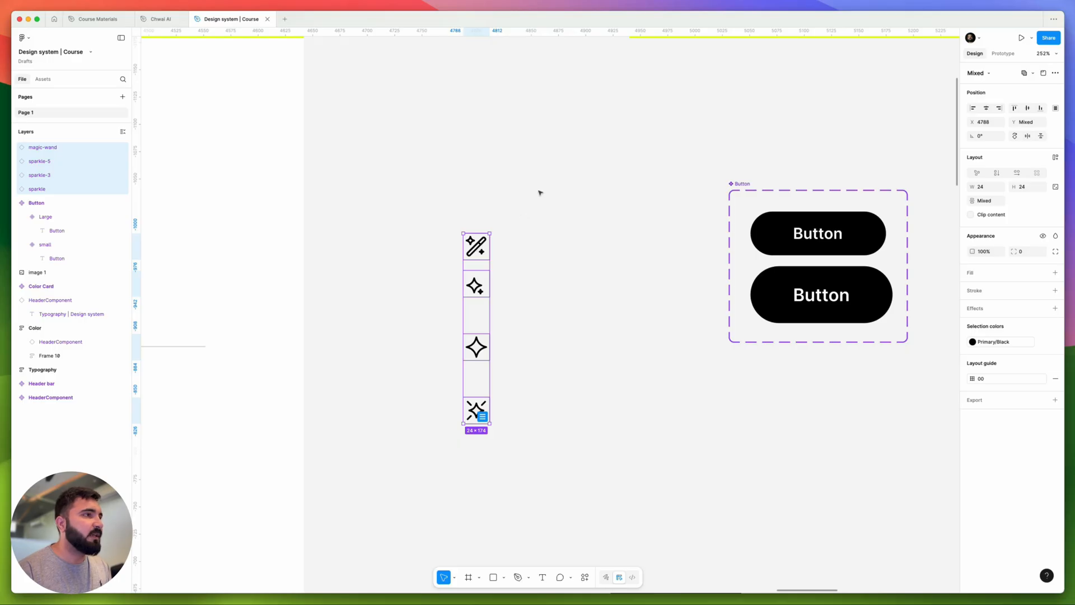
left_click_drag(540, 179, 448, 455)
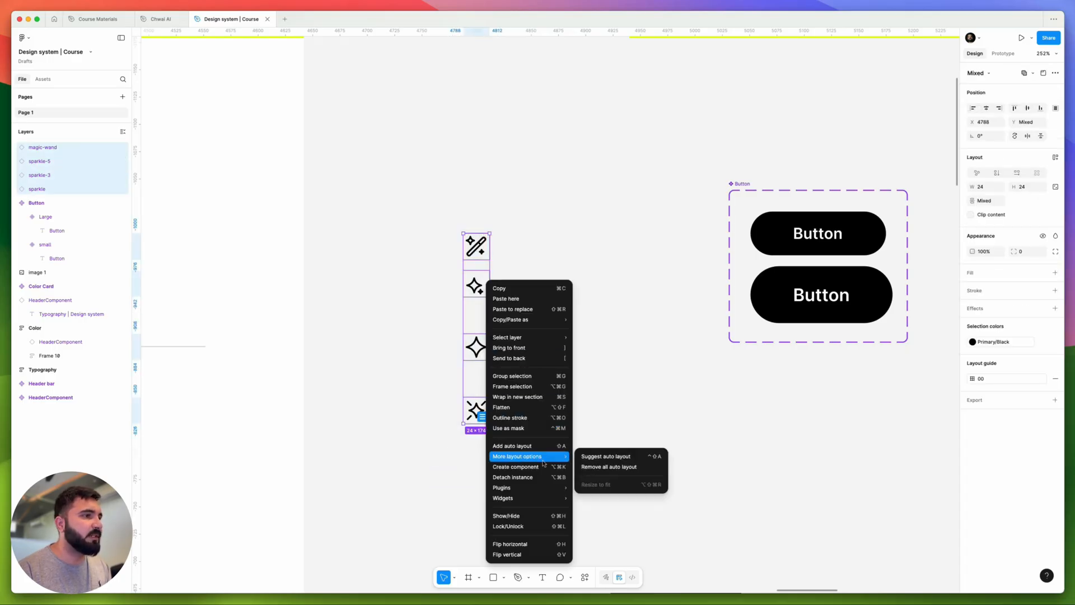
left_click(517, 477)
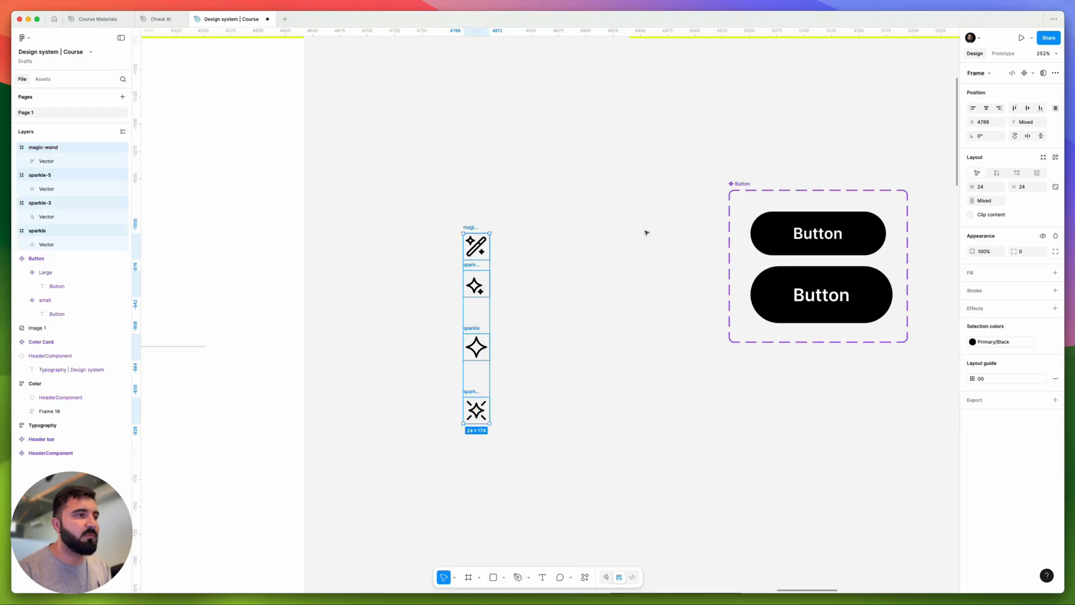
Step: Spread the detached icon frames more evenly in their column, about 190 tall overall, and select all four
scroll(530, 201, "up", 10)
left_click(646, 167)
scroll(655, 151, "down", 10)
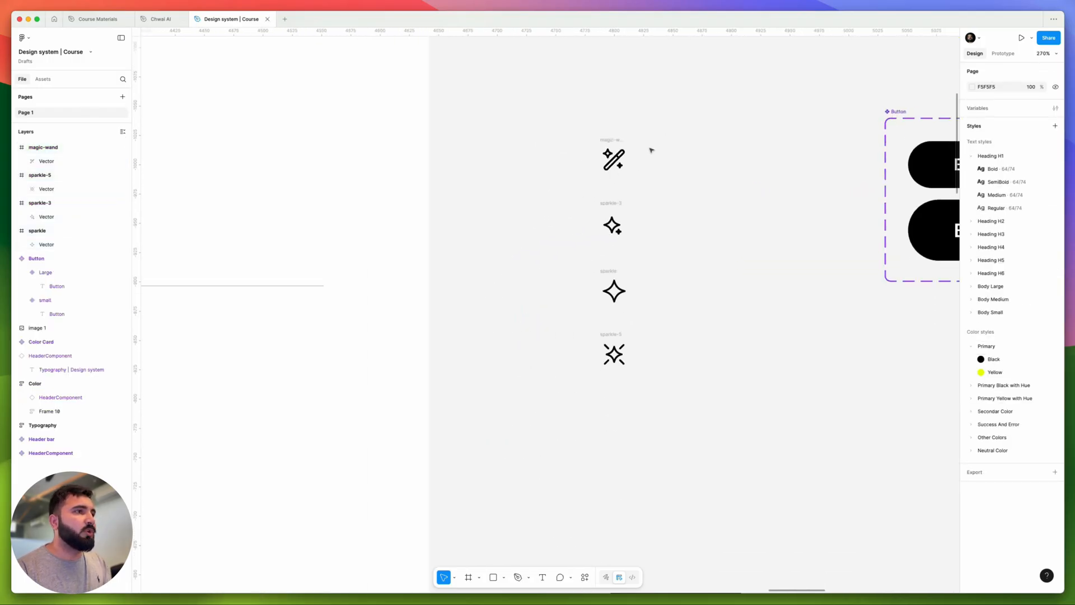
left_click_drag(652, 124, 546, 381)
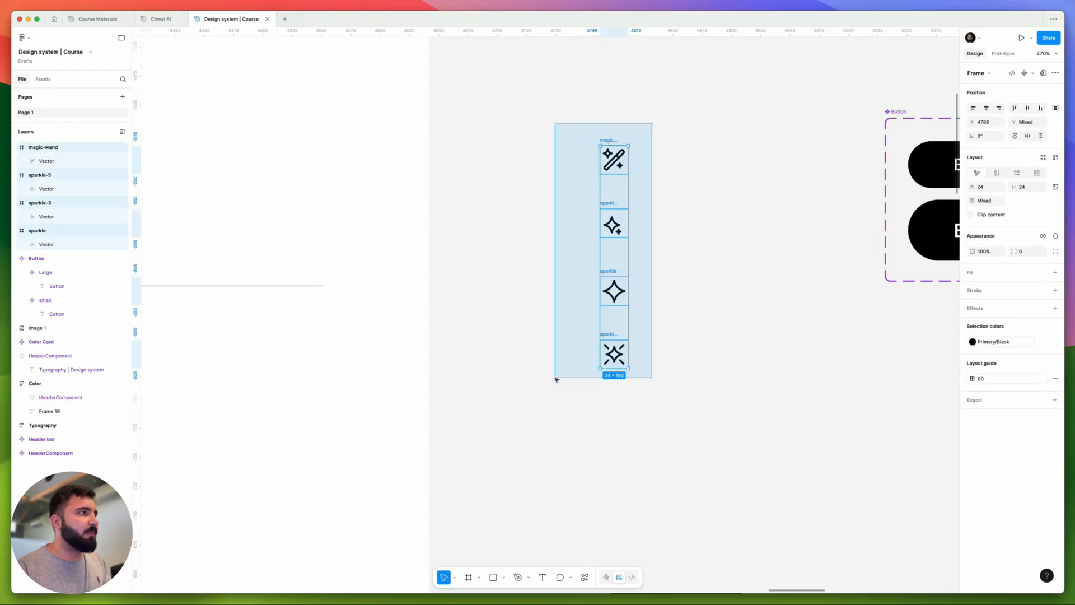
Step: Rename the magic-wand frame to Icons/magic-wand
scroll(598, 146, "up", 5)
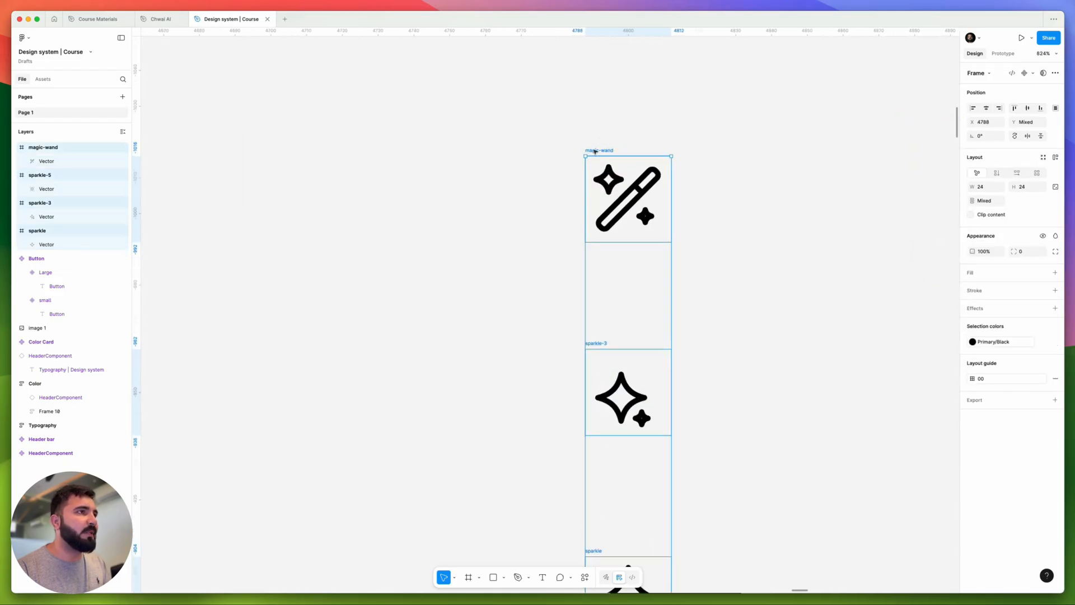
left_click(594, 150)
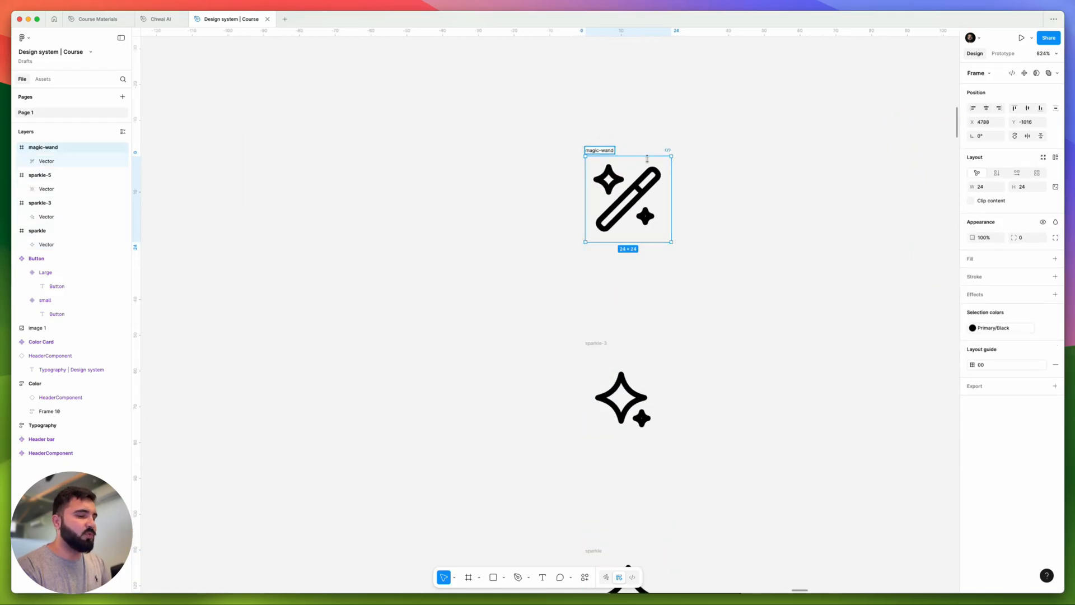
type("Icon")
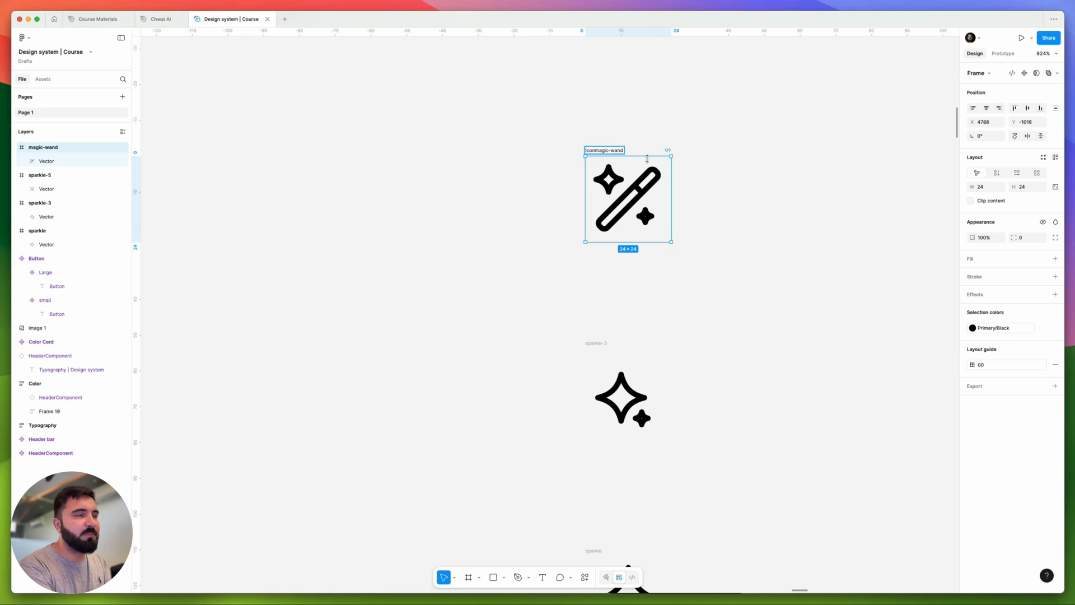
type("s/")
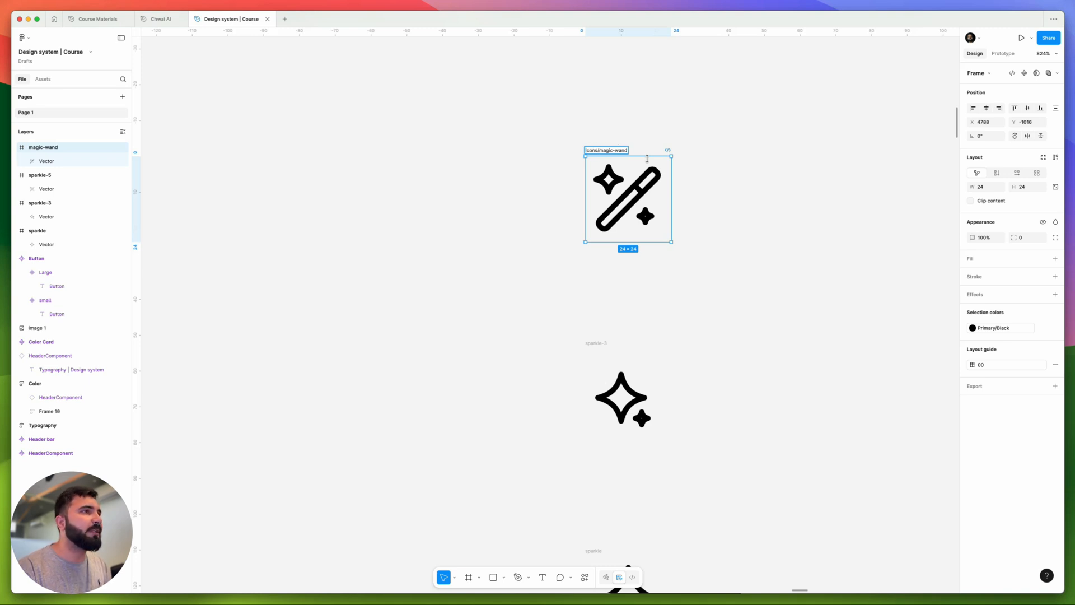
left_click_drag(600, 150, 565, 154)
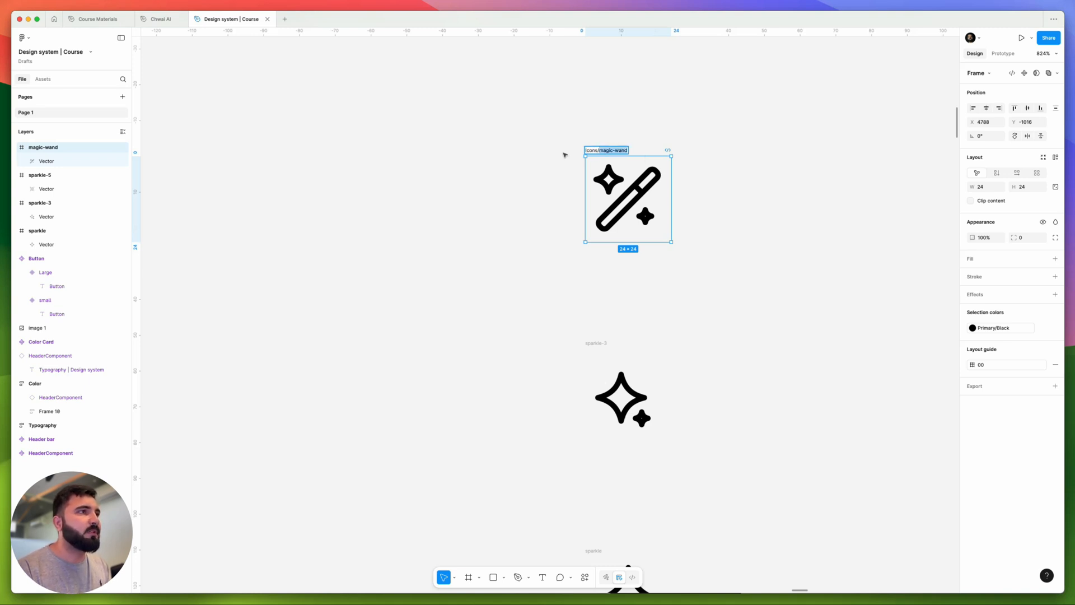
double_click(586, 150)
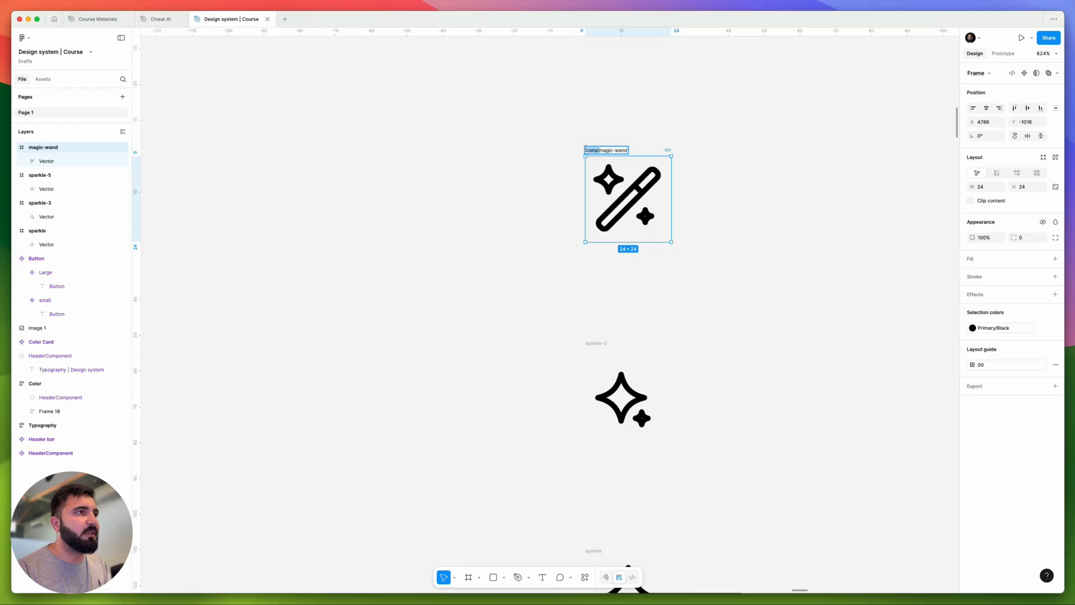
Step: Rename the sparkle-3 frame to Icons/sparkle-3 and the sparkle frame to Icons/sparkle
scroll(585, 224, "down", 3)
double_click(586, 267)
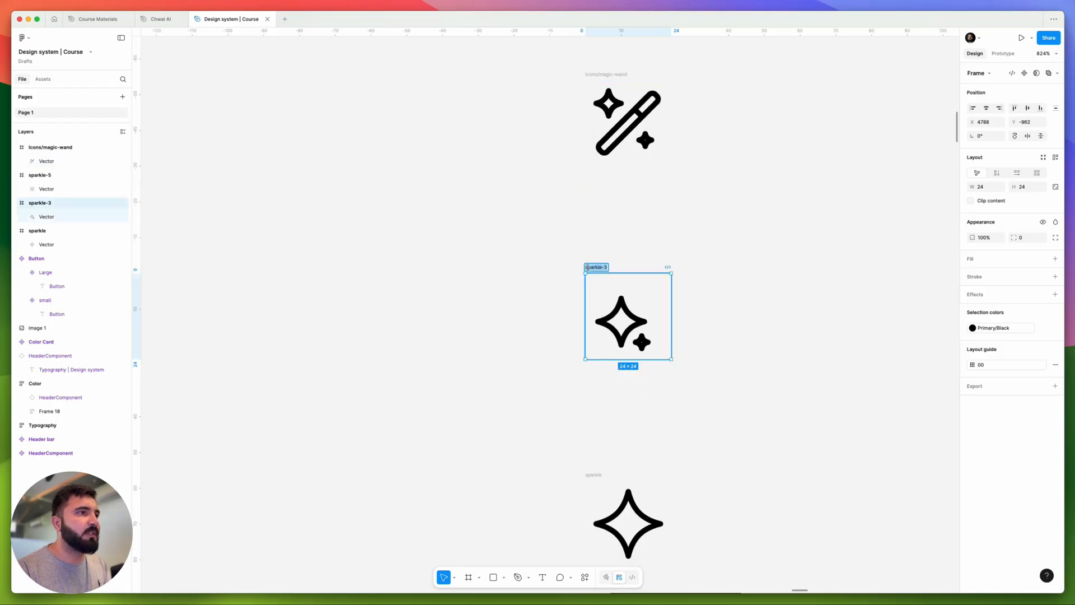
left_click(586, 267)
type("Icons/")
scroll(593, 334, "down", 5)
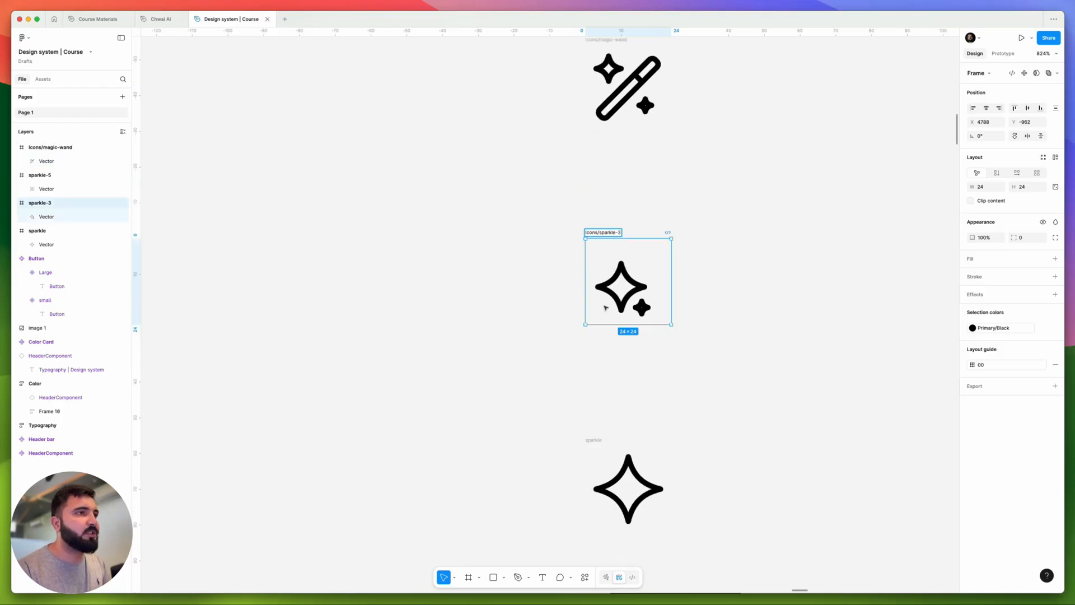
double_click(593, 333)
key("Left")
type("Icons/")
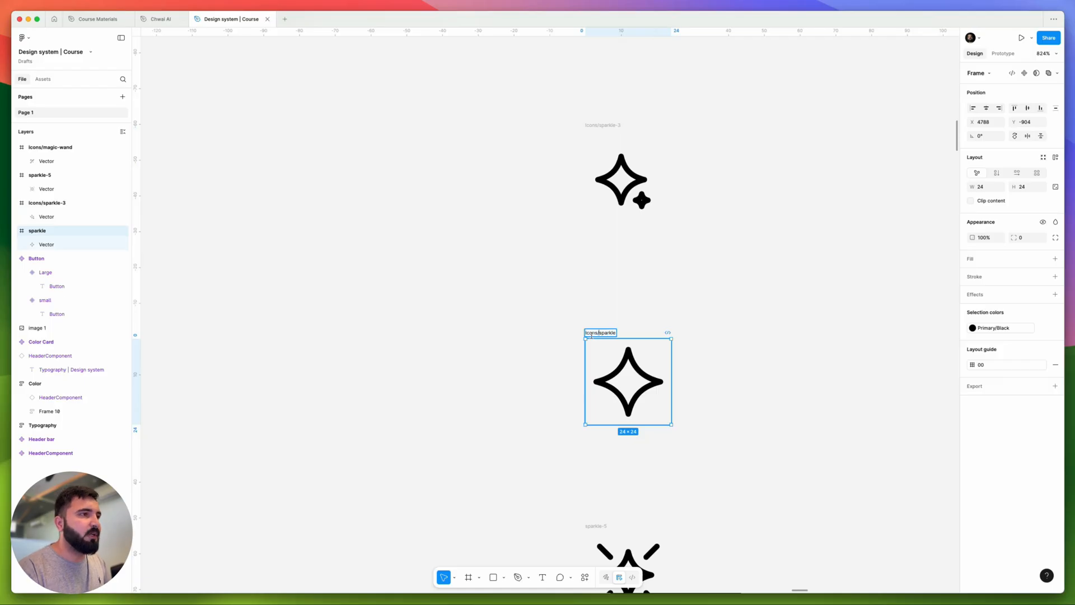
Step: Rename the sparkle-5 frame to Icons/sparkle-5
scroll(574, 395, "down", 6)
scroll(586, 370, "up", 5)
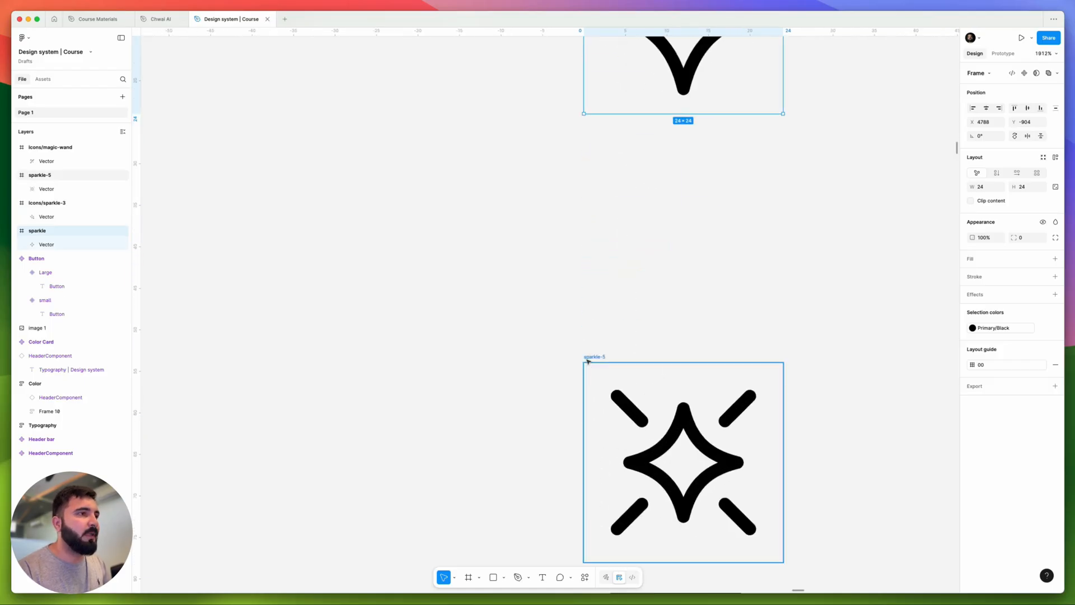
double_click(586, 358)
key("Left")
type("Icons/")
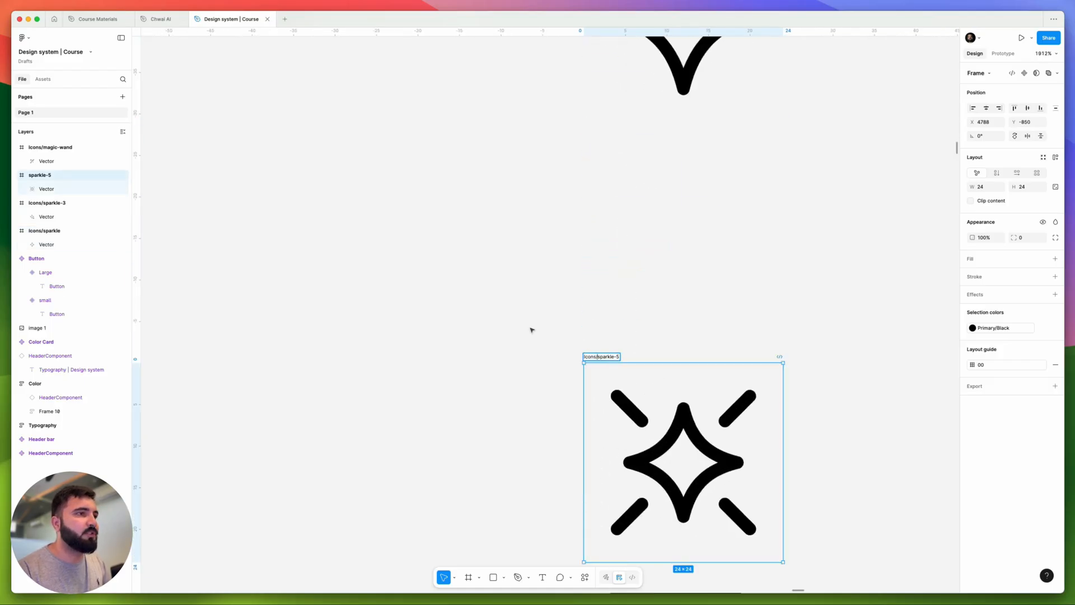
left_click(531, 329)
Step: Select all four icon frames and turn each into its own component with Create multiple components
scroll(530, 328, "down", 5)
scroll(470, 300, "down", 4)
scroll(464, 264, "up", 2)
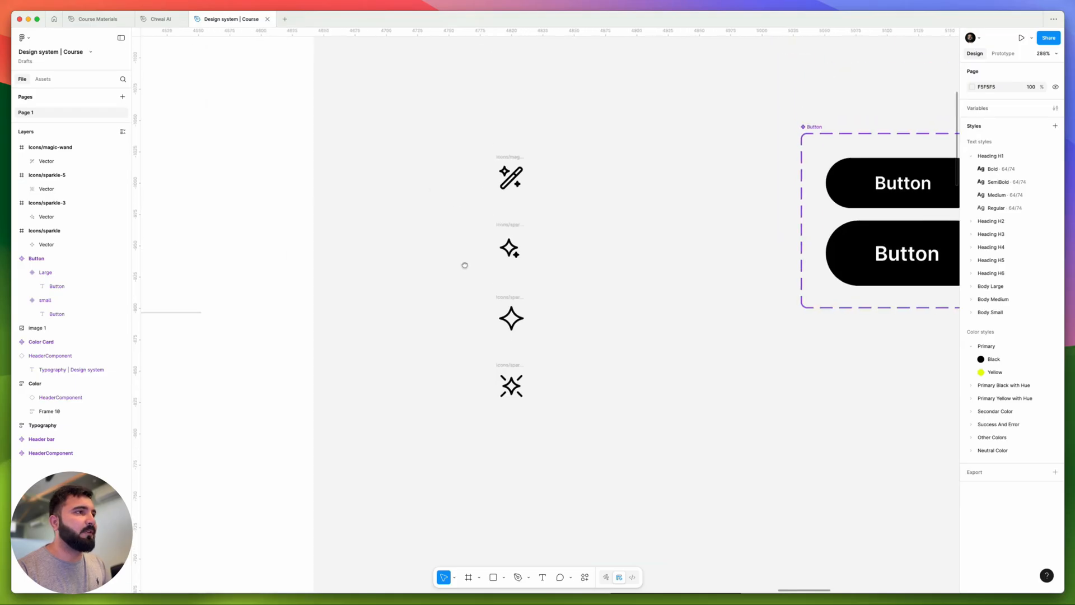
left_click_drag(448, 117, 512, 405)
left_click_drag(610, 420, 570, 429)
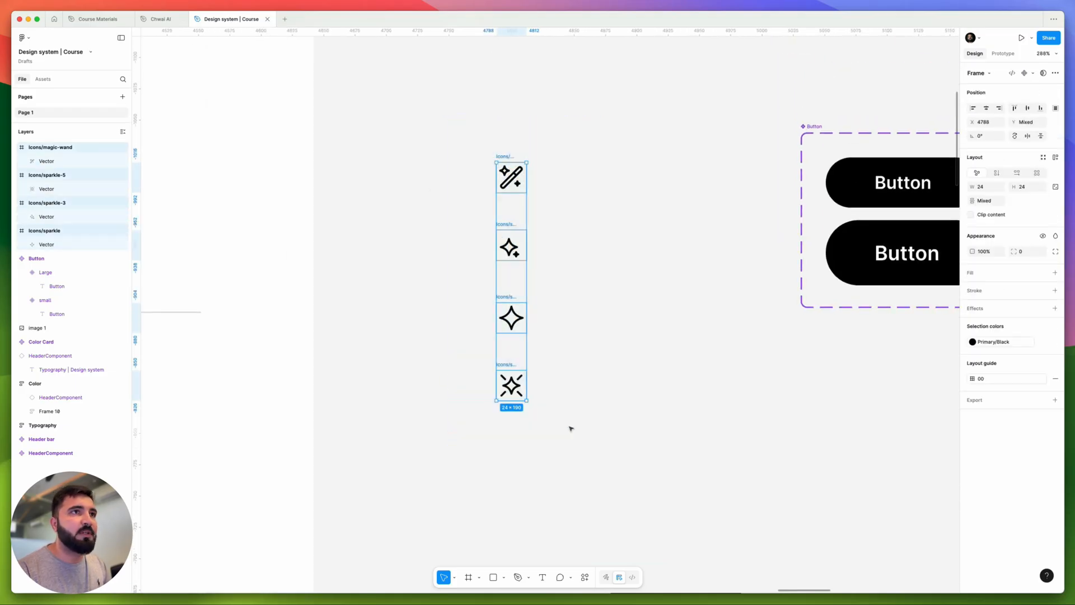
left_click(1033, 74)
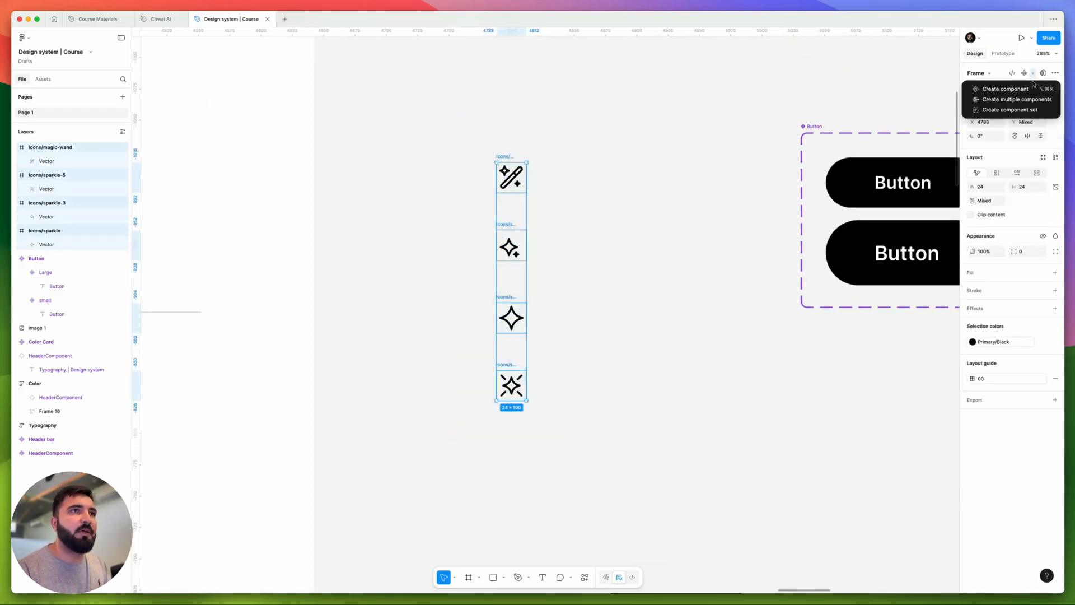
left_click(999, 99)
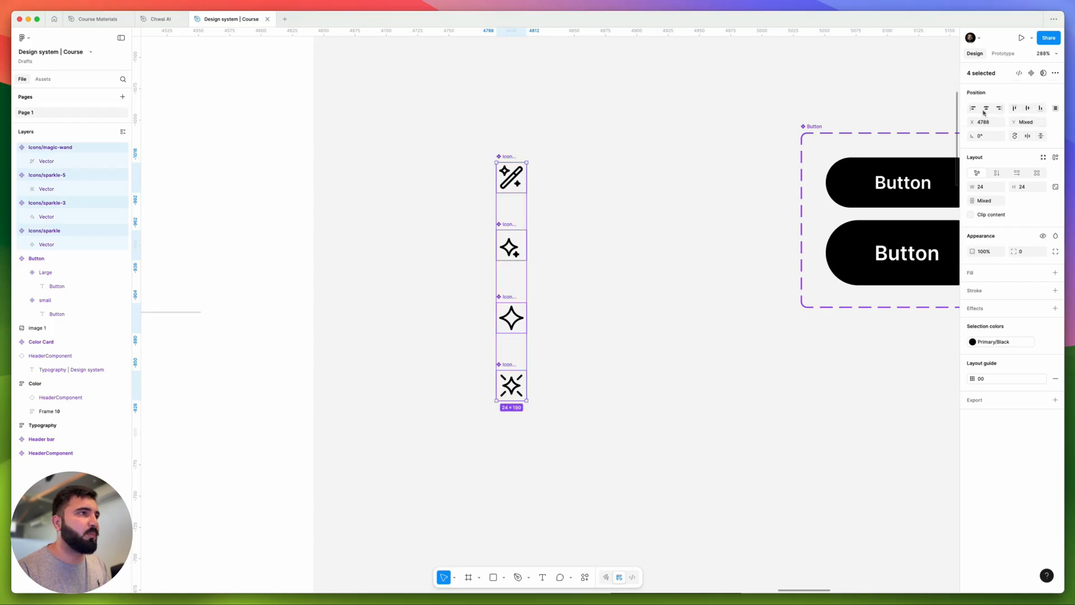
left_click(615, 169)
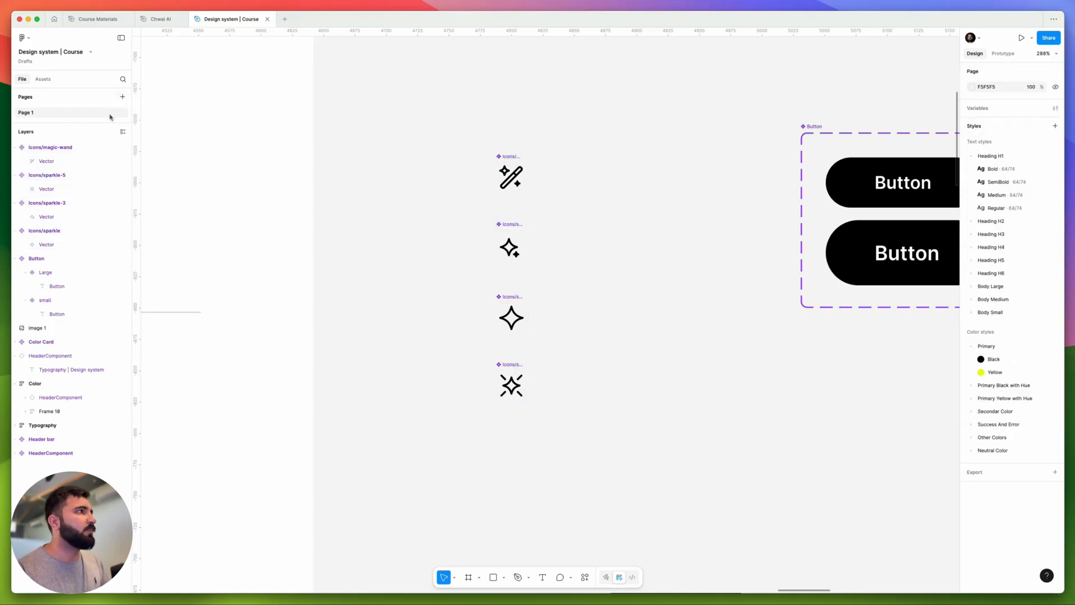
Step: Search the file's assets for "icons", then return to the layer list
left_click(44, 79)
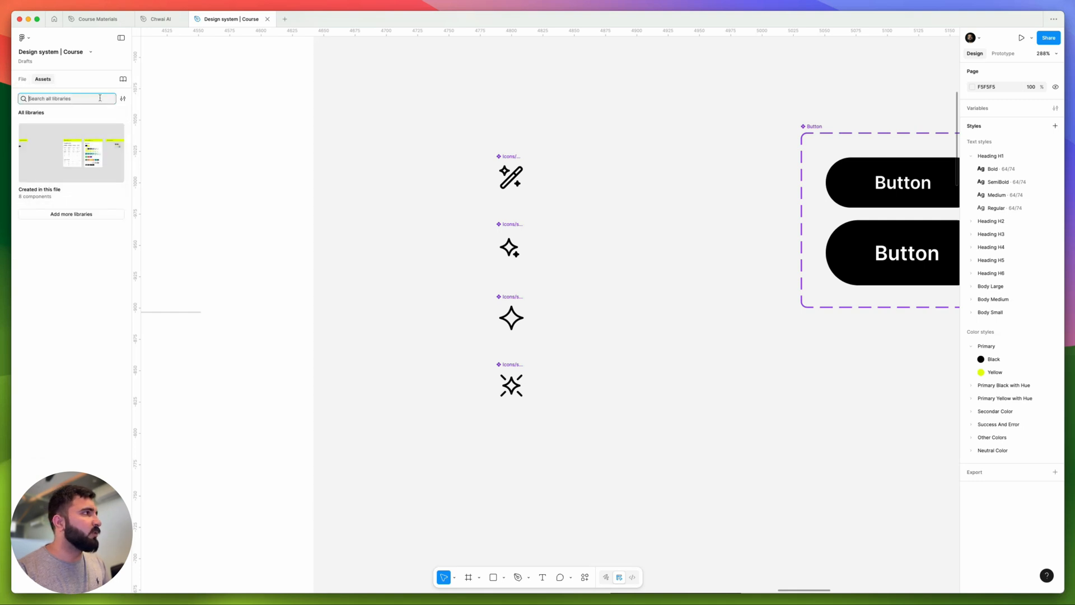
left_click(6, 106)
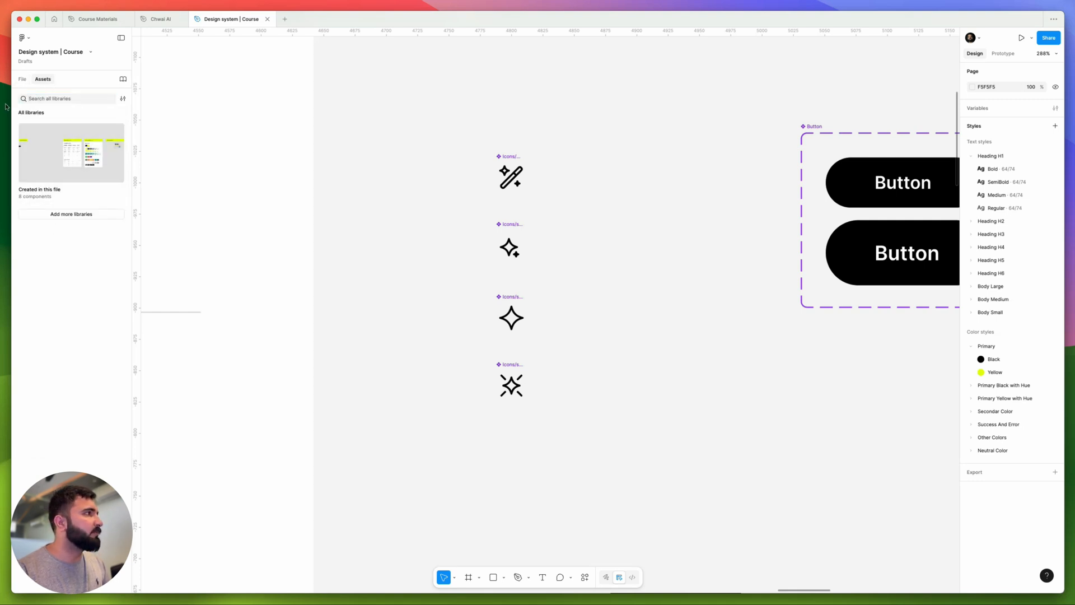
left_click(34, 94)
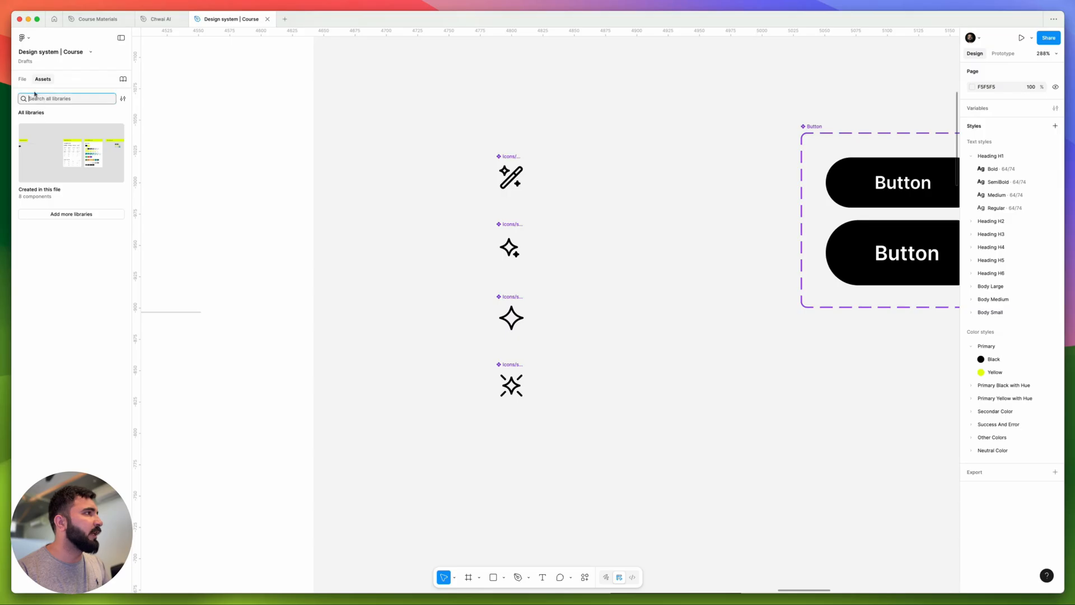
type("icons")
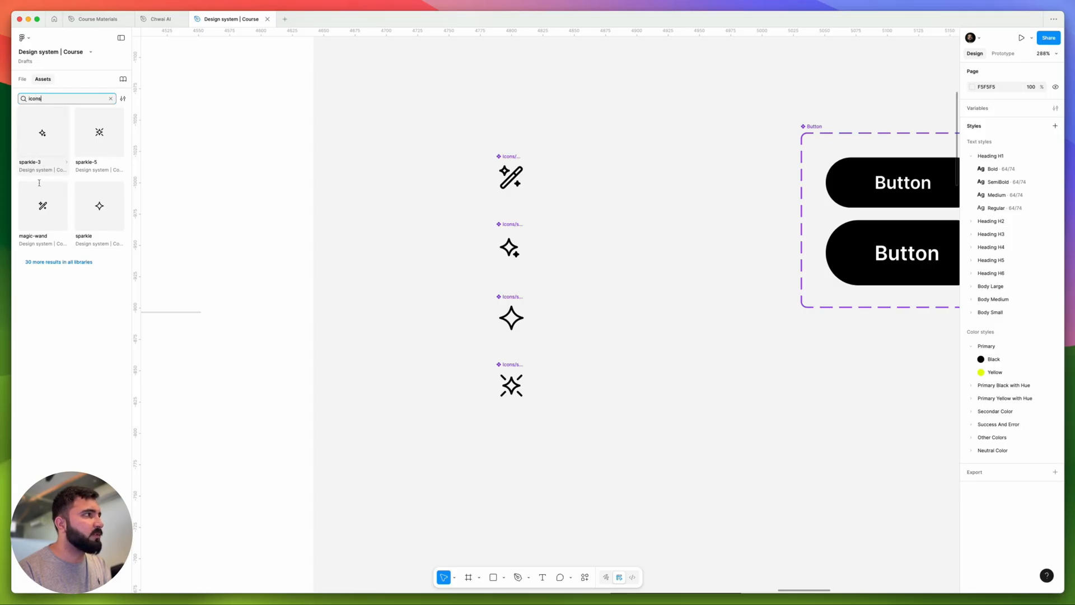
left_click(22, 79)
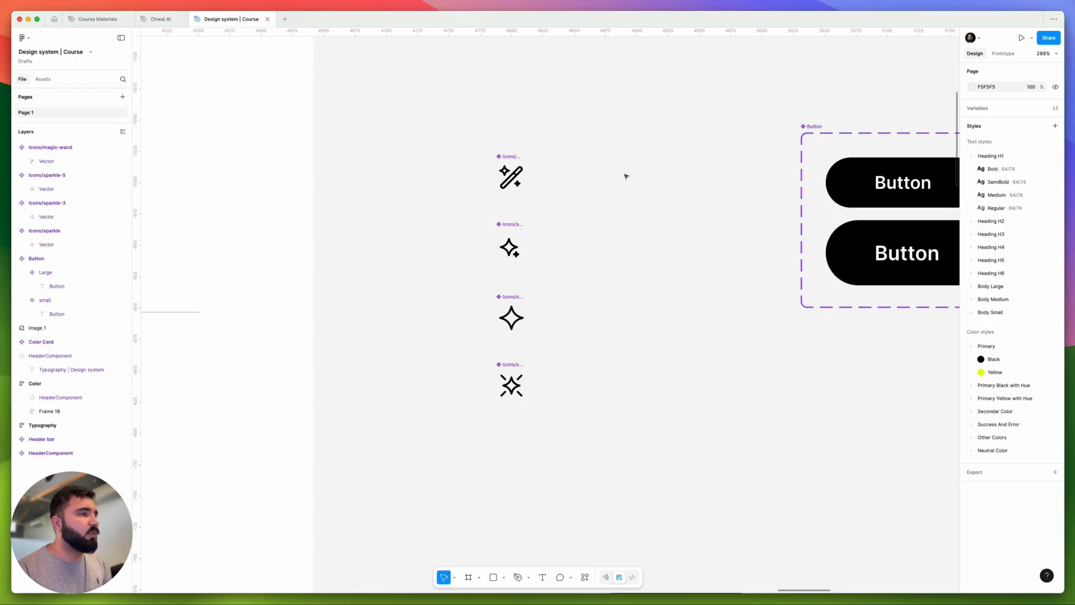
Step: Place an instance of the Icons/sparkle-5 component before the label inside the small Button variant
left_click_drag(586, 119, 454, 418)
left_click(595, 270)
left_click_drag(592, 225, 454, 288)
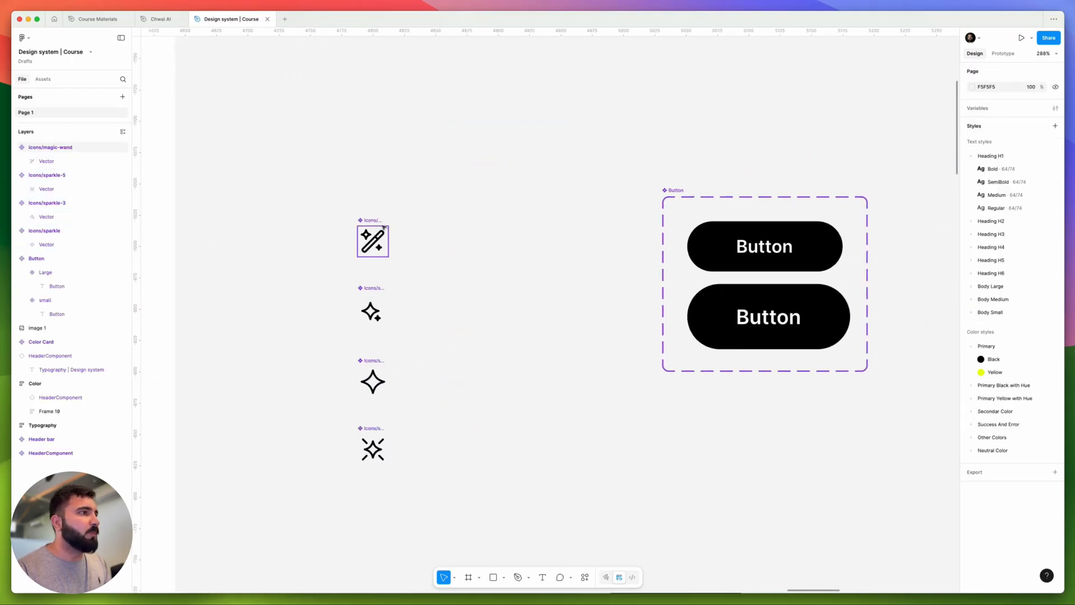
left_click(374, 449)
left_click_drag(374, 449, 731, 252)
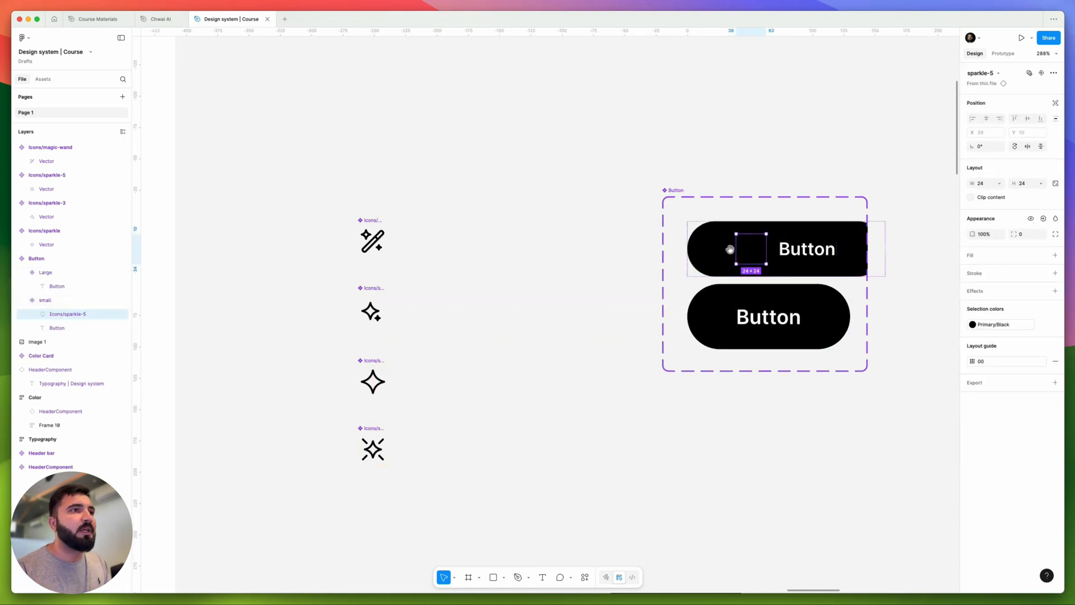
Step: Resize the sparkle-5 icon in the small Button variant to 20 × 20, matching the label's height
scroll(732, 252, "right", 5)
scroll(623, 277, "up", 5)
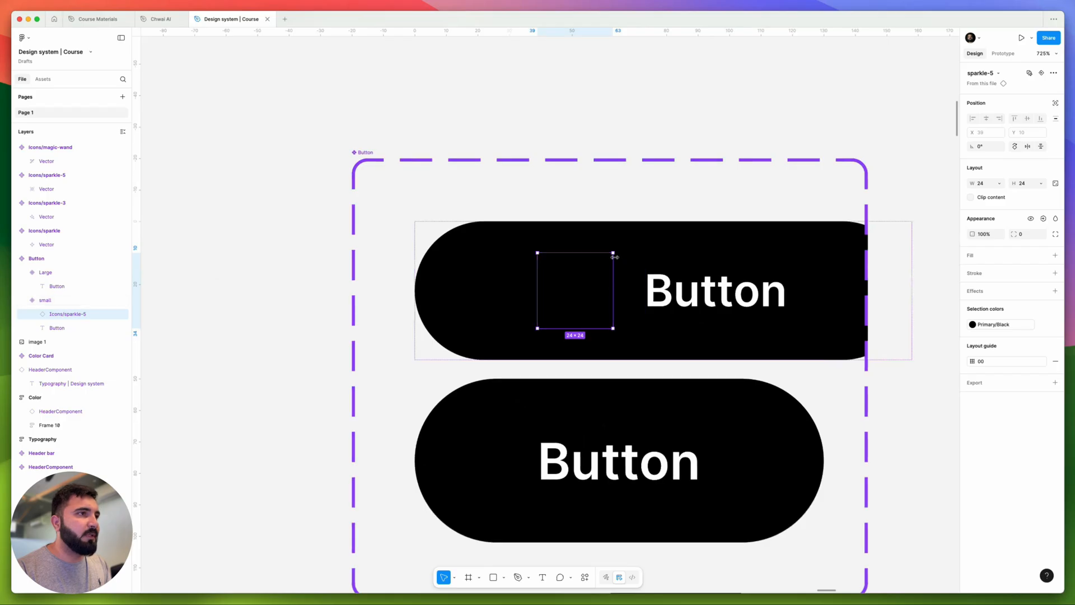
left_click_drag(614, 255, 606, 257)
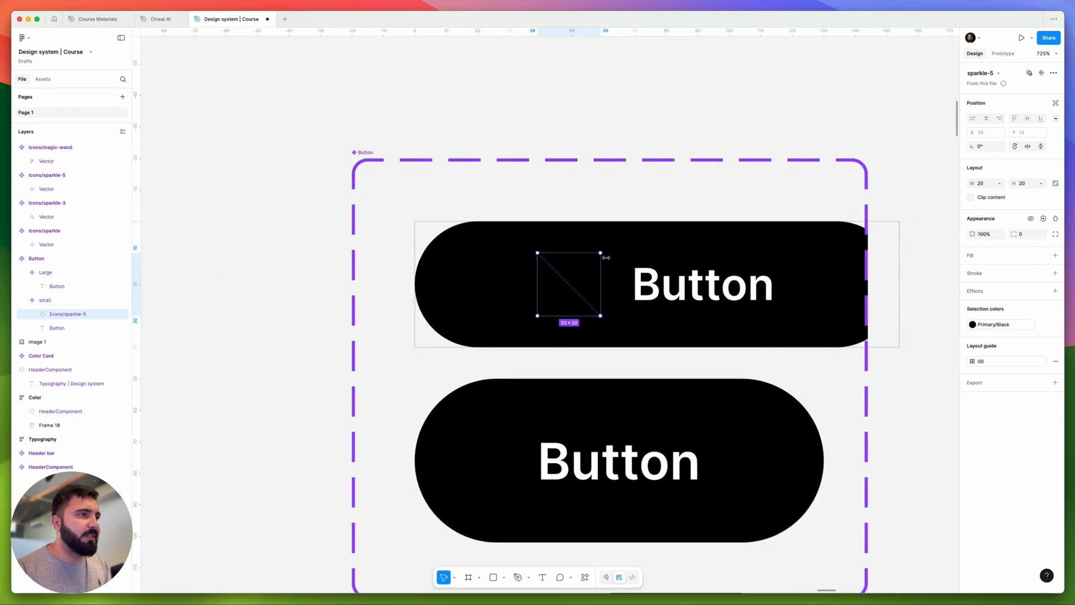
left_click(672, 298)
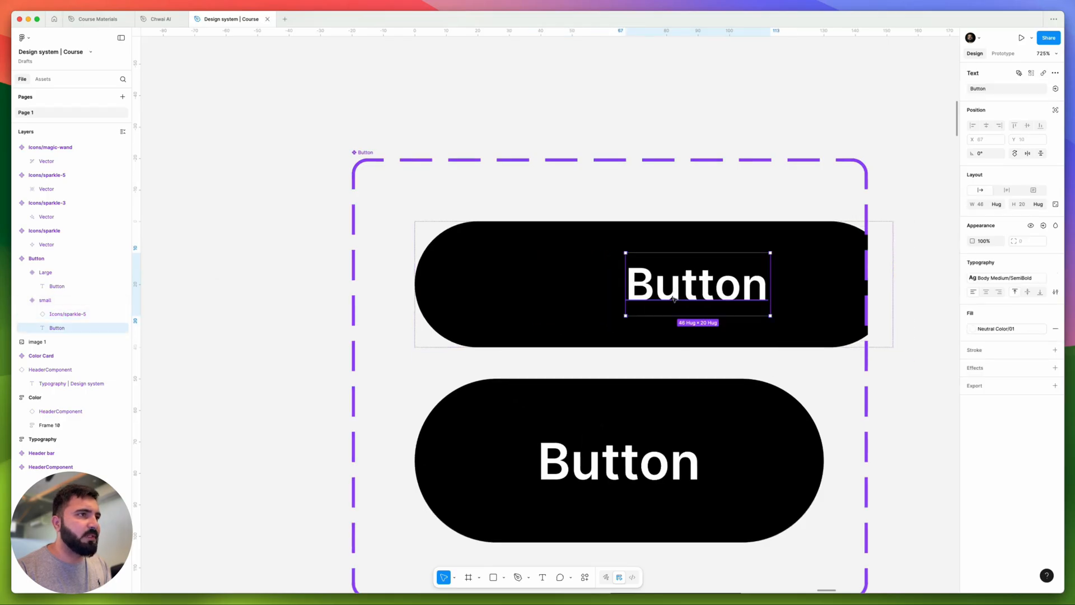
left_click(594, 287)
left_click(573, 284)
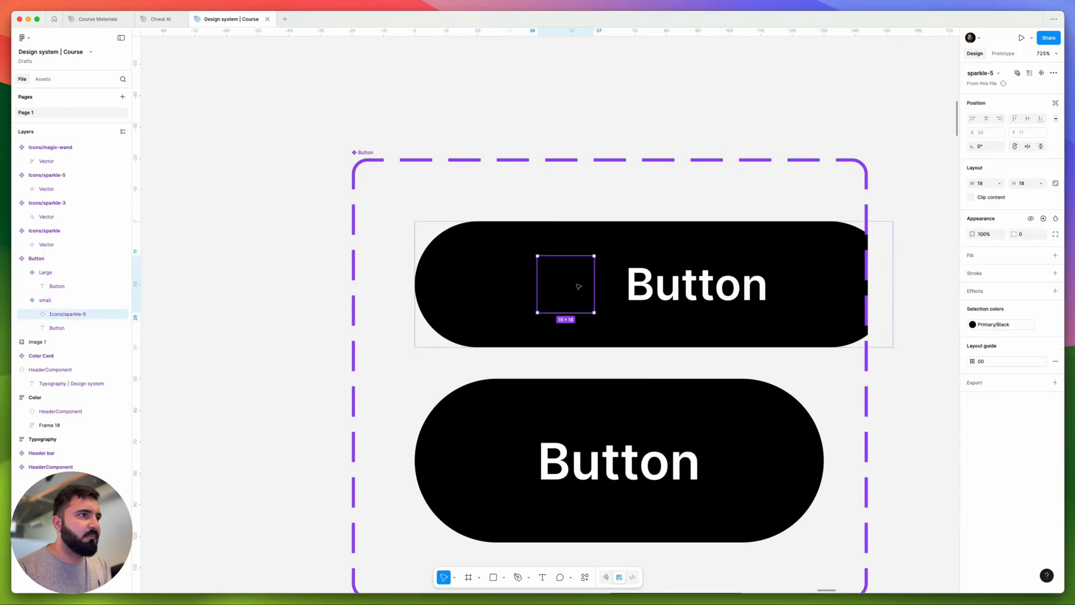
left_click_drag(597, 314, 599, 317)
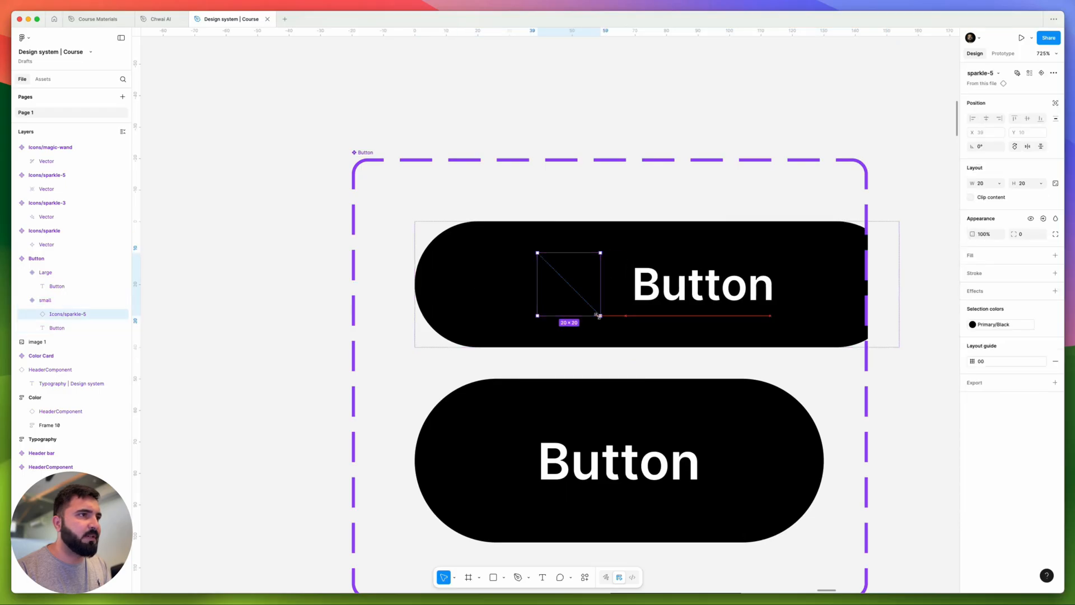
Step: Change the small variant's sparkle-5 icon color from the library to Neutral Color/01
left_click(1006, 325)
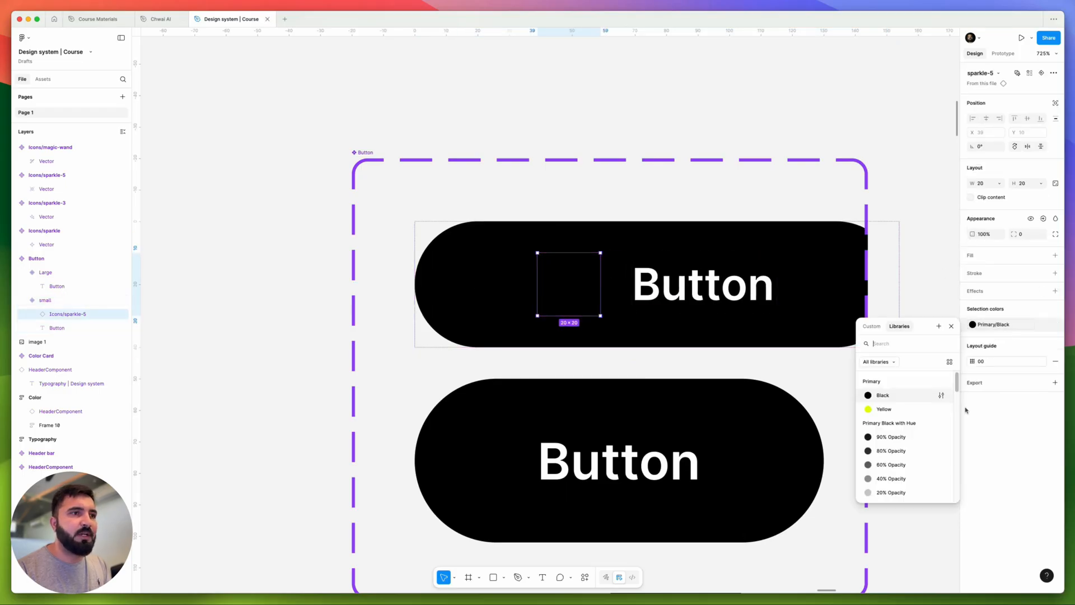
scroll(884, 412, "down", 5)
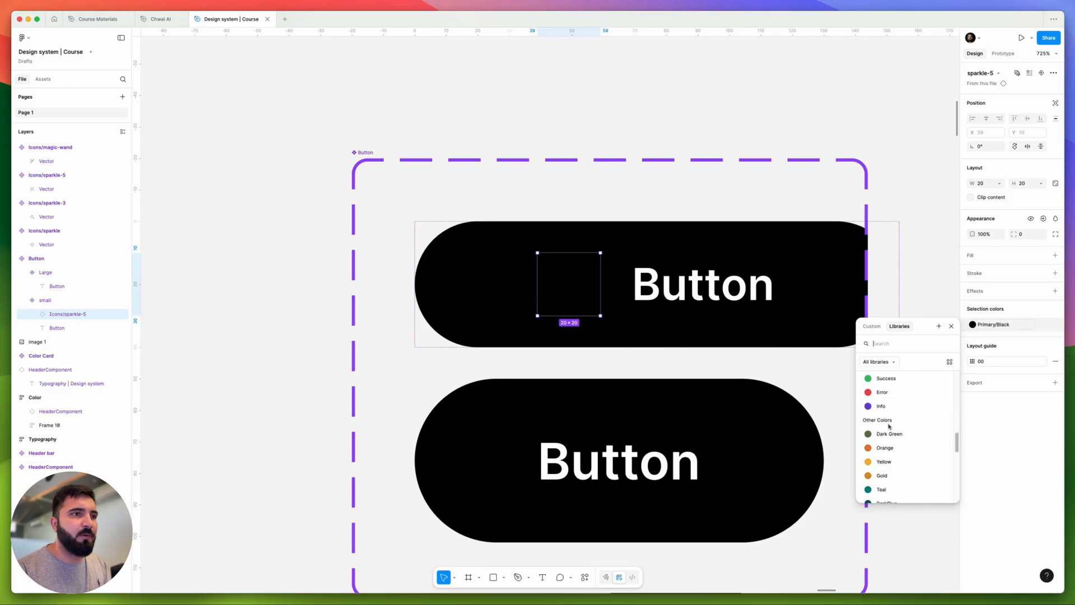
scroll(889, 426, "down", 5)
left_click(880, 470)
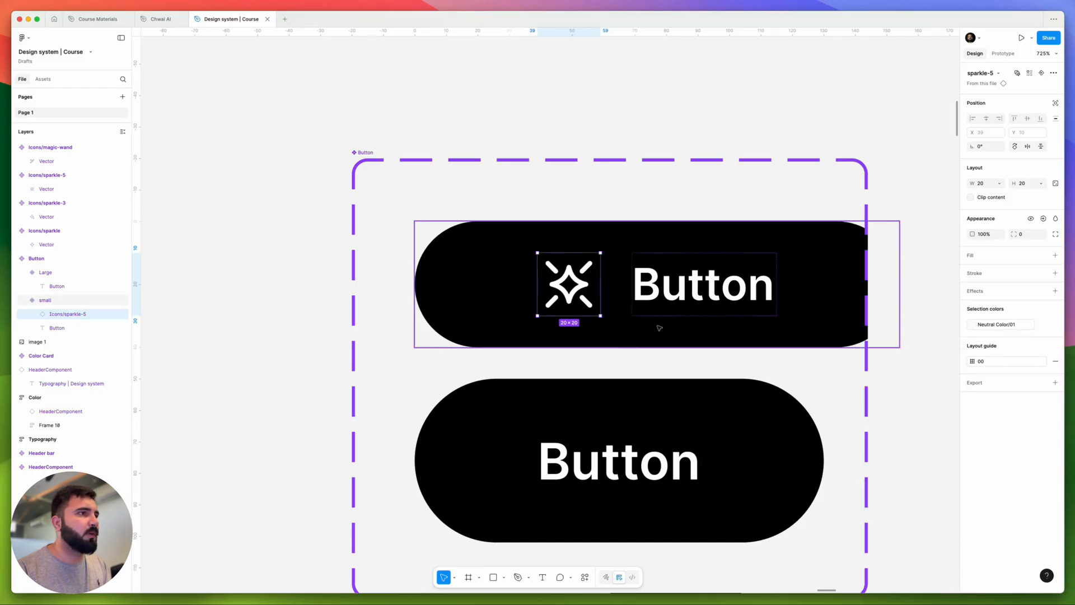
Step: Duplicate the sparkle-5 icon to the other side of the label in the small Button variant
scroll(610, 291, "down", 5)
scroll(603, 288, "up", 5)
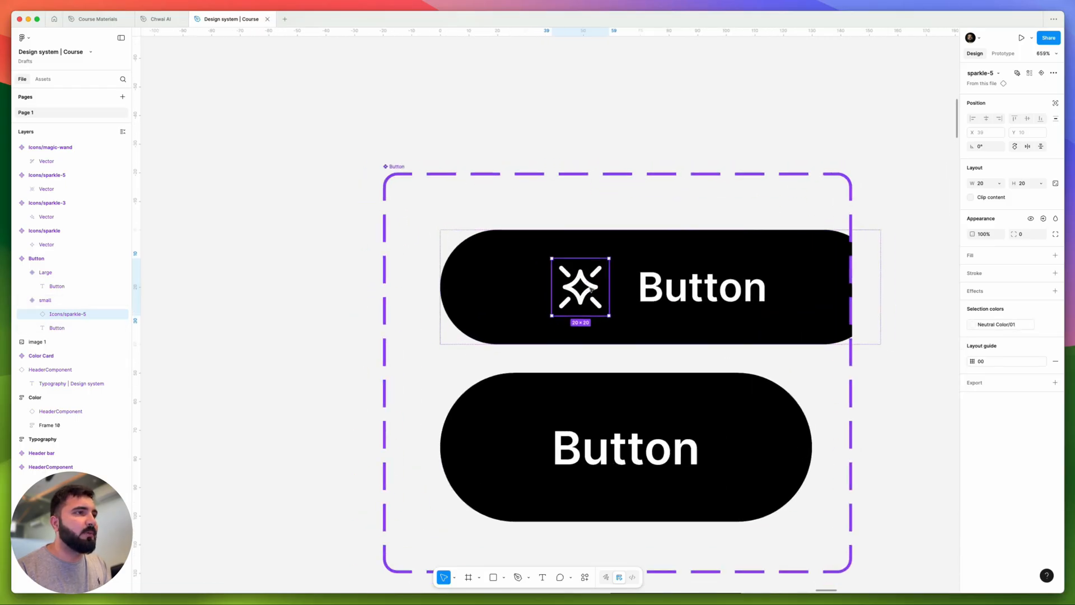
left_click_drag(602, 288, 789, 288)
scroll(637, 294, "down", 5)
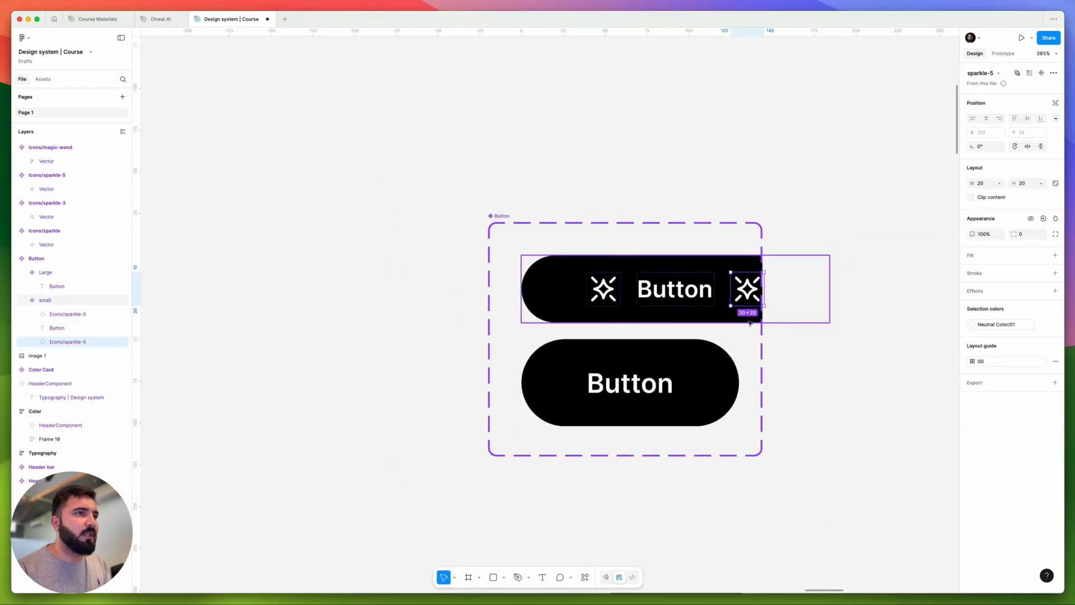
Step: Widen the Button component set to about 256 so it encloses the whole small variant
key("Escape")
left_click(495, 221)
scroll(495, 221, "down", 2)
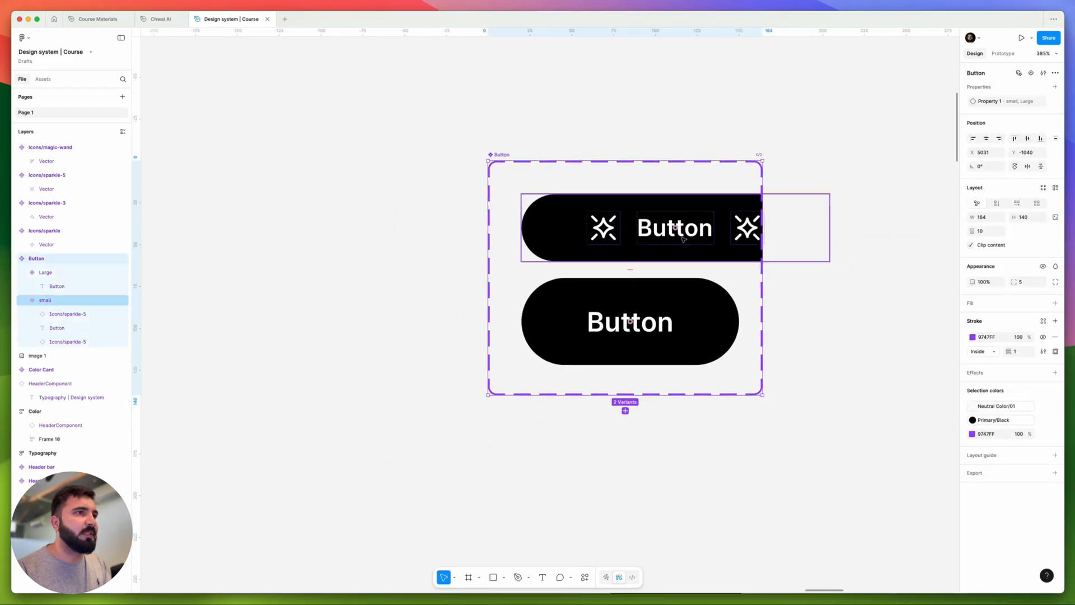
left_click_drag(764, 234, 917, 241)
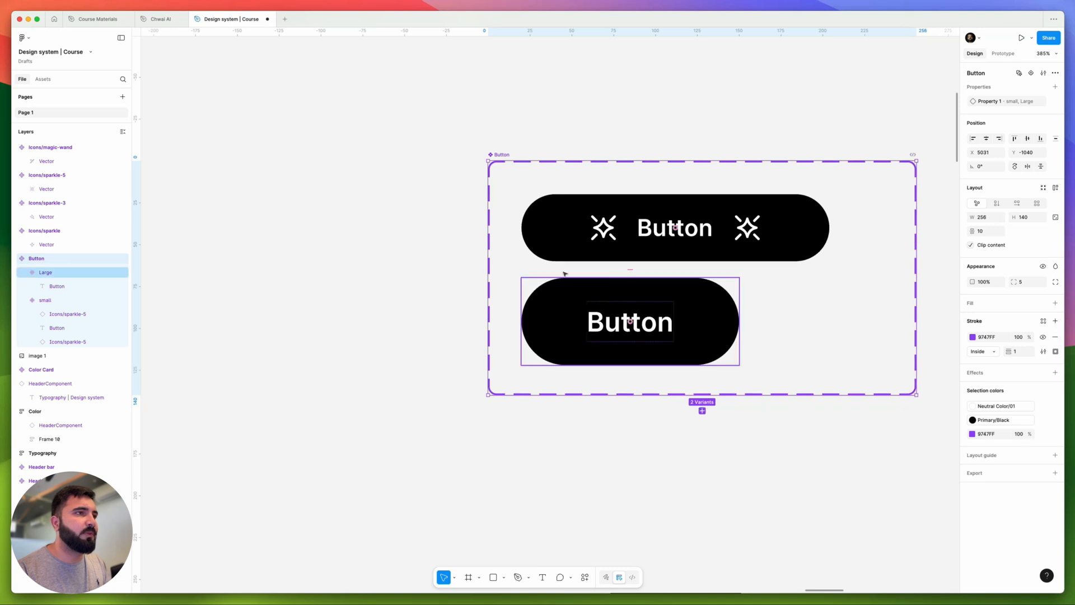
Step: Copy the small variant's sparkle-5 icon into the Large variant, placing one before and one after the label
scroll(591, 232, "up", 4)
double_click(614, 233)
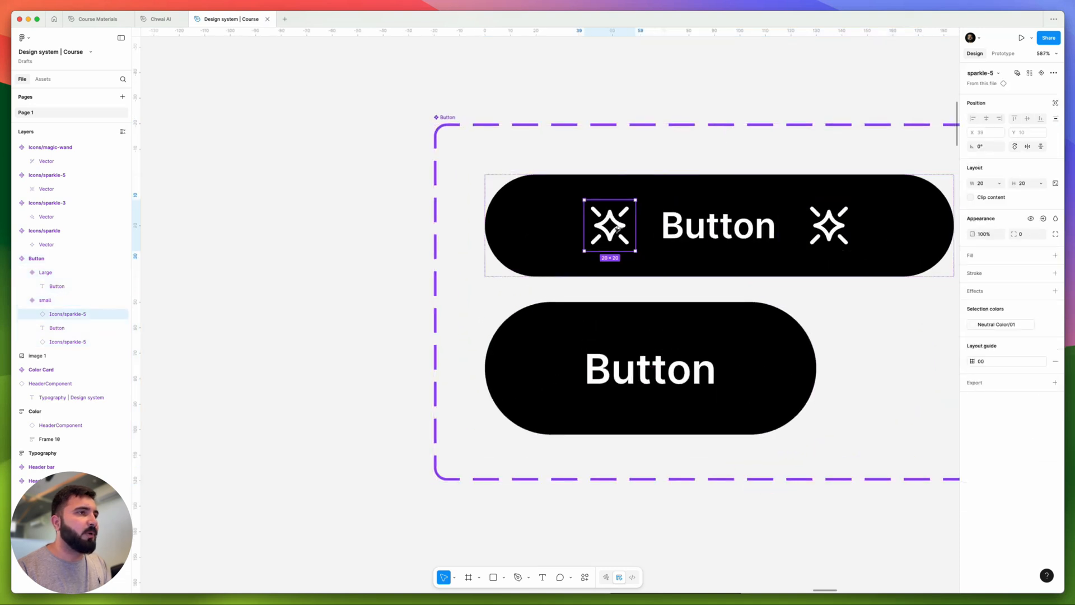
left_click_drag(615, 232, 614, 383)
scroll(615, 382, "right", 3)
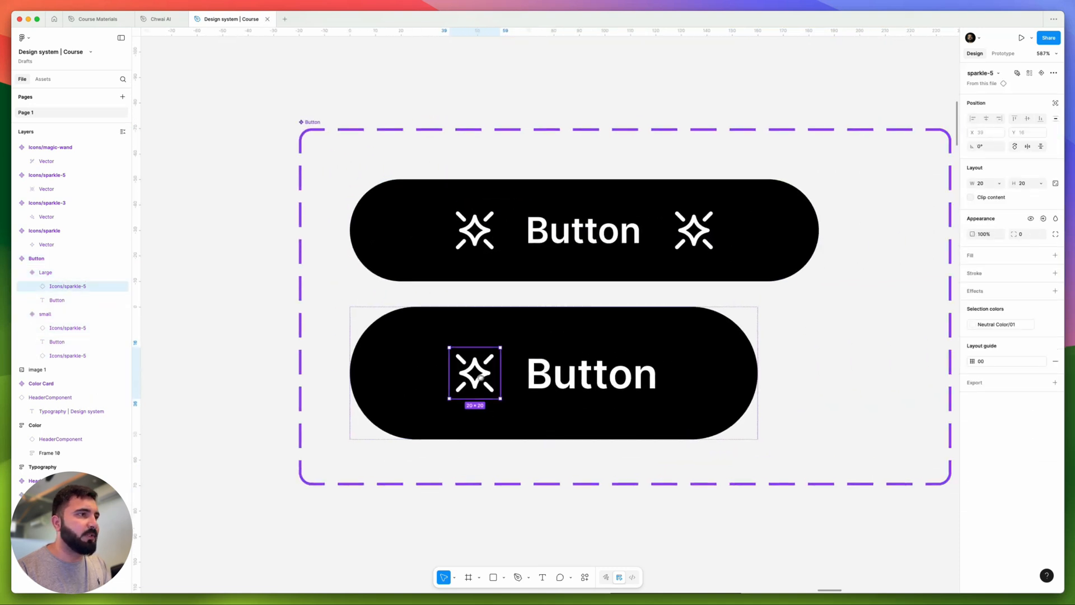
left_click_drag(480, 376, 679, 372)
scroll(617, 332, "down", 1)
scroll(618, 334, "down", 3)
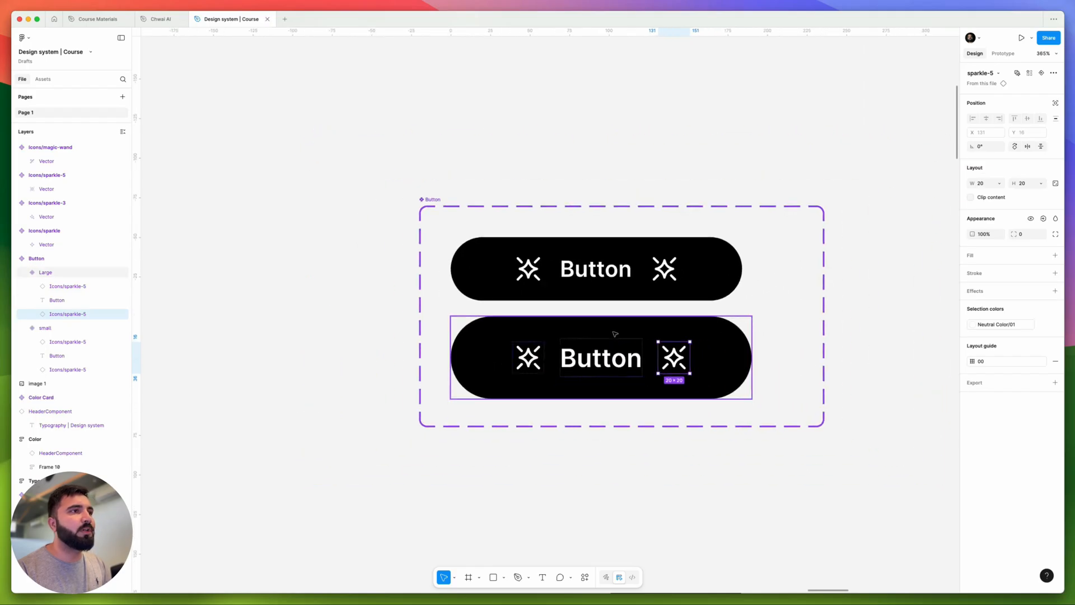
Step: Resize both sparkle-5 icons in the Large Button variant to 24 × 24 and deselect
scroll(734, 327, "up", 3)
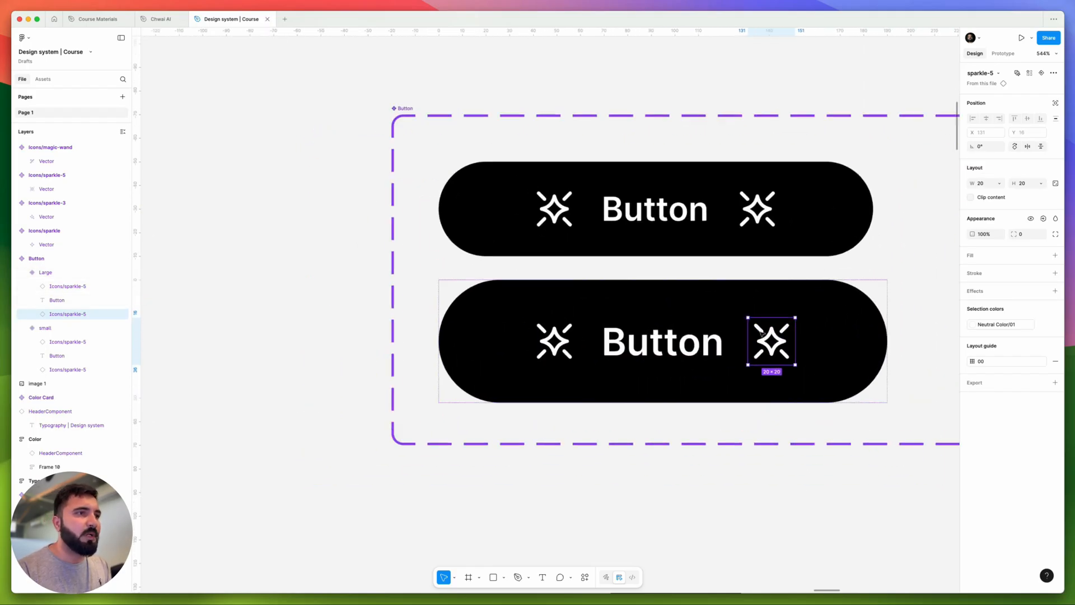
scroll(773, 364, "up", 3)
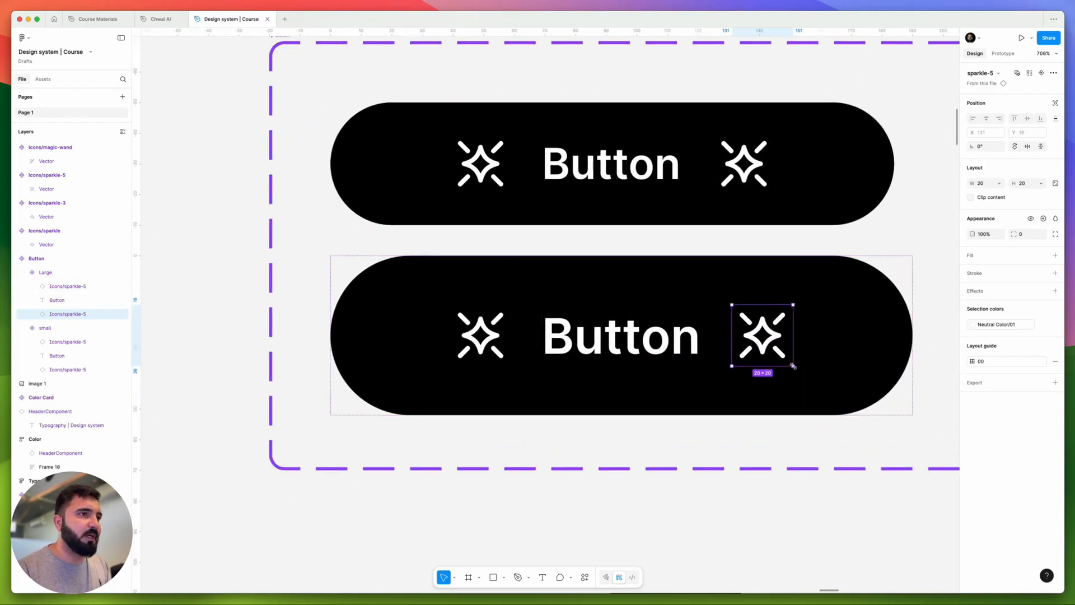
left_click_drag(792, 366, 798, 368)
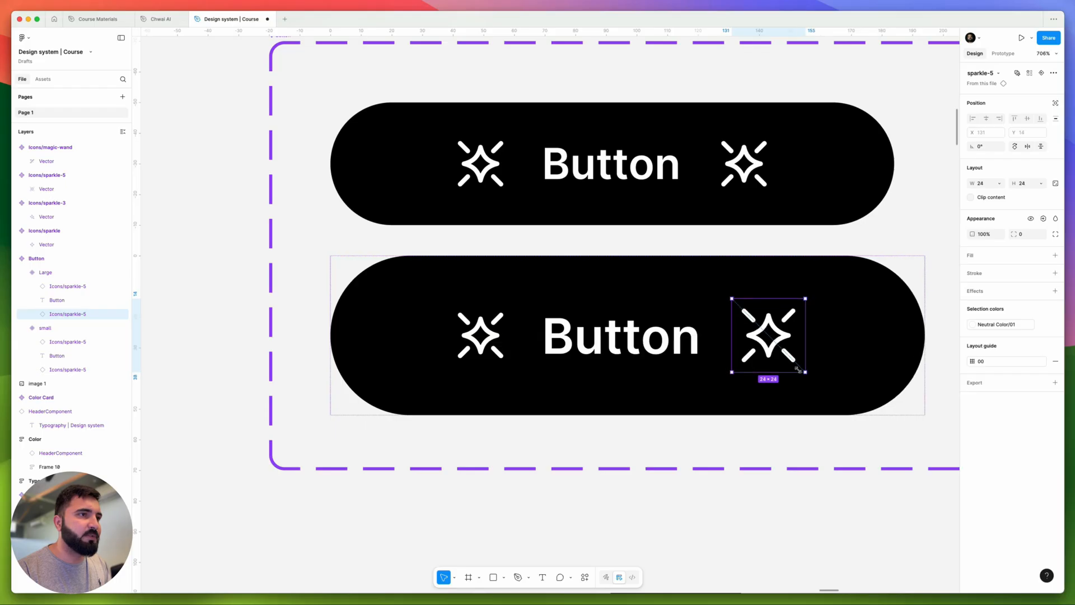
left_click(509, 364)
left_click_drag(512, 368, 516, 369)
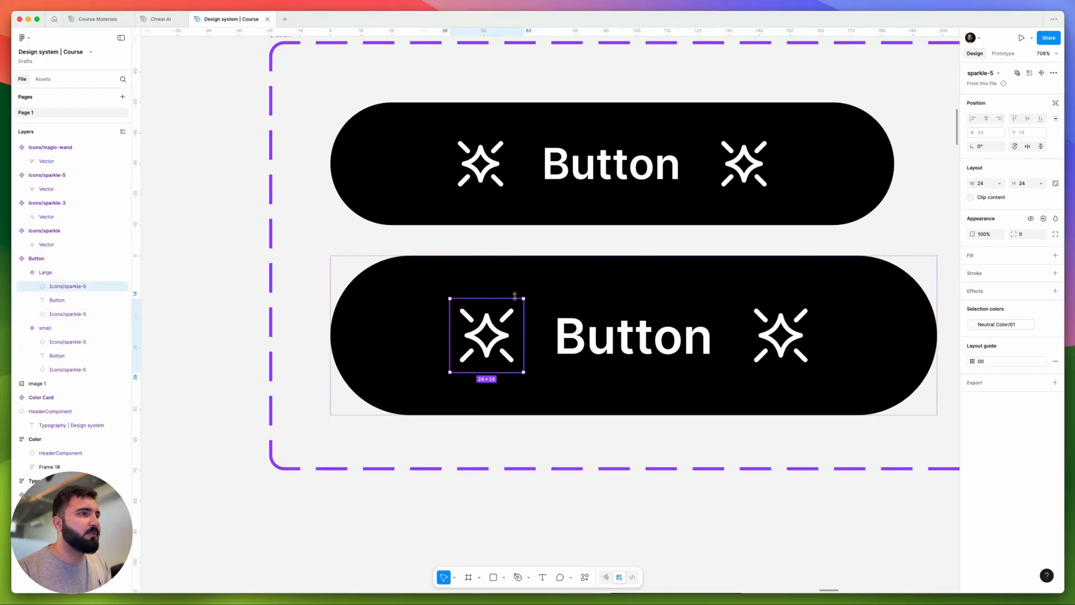
scroll(515, 295, "down", 5)
left_click(540, 424)
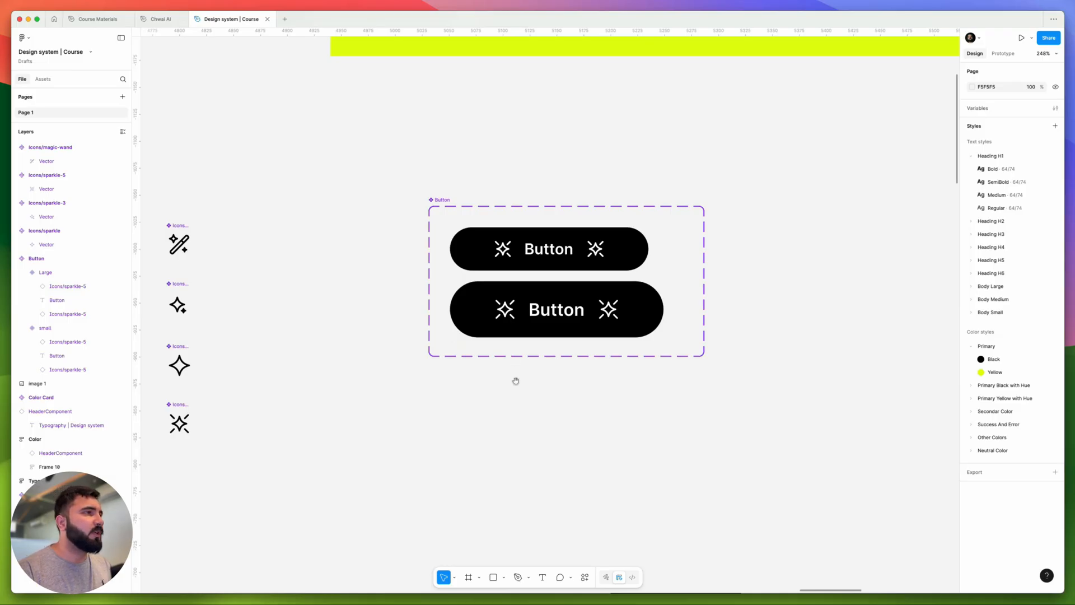
scroll(492, 347, "up", 5)
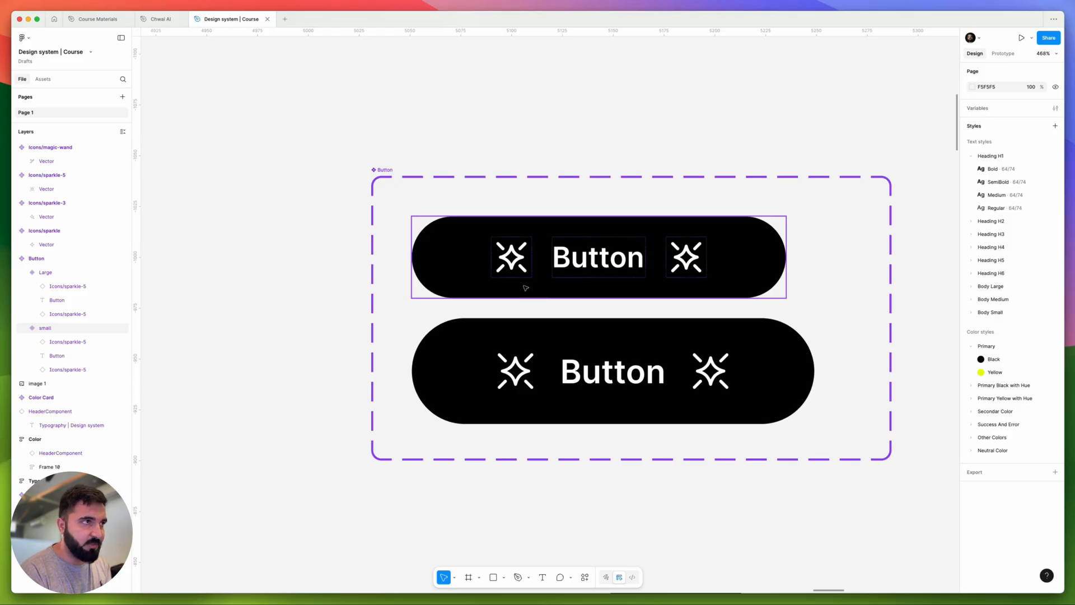
Step: Add a Boolean property named Right Icon with the value True to the Button component set
scroll(491, 218, "down", 5)
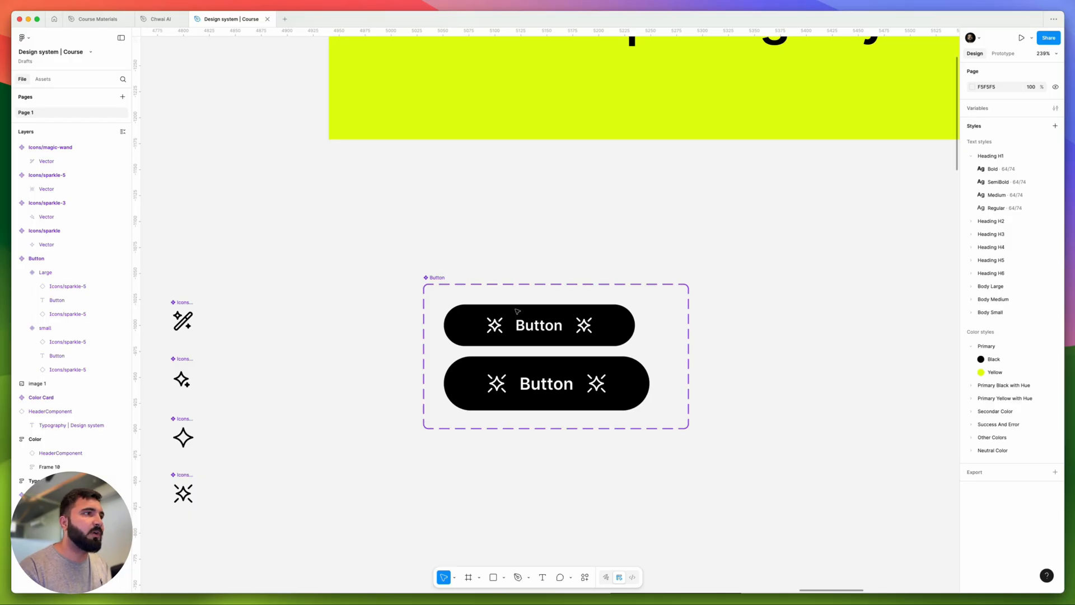
scroll(404, 262, "down", 2)
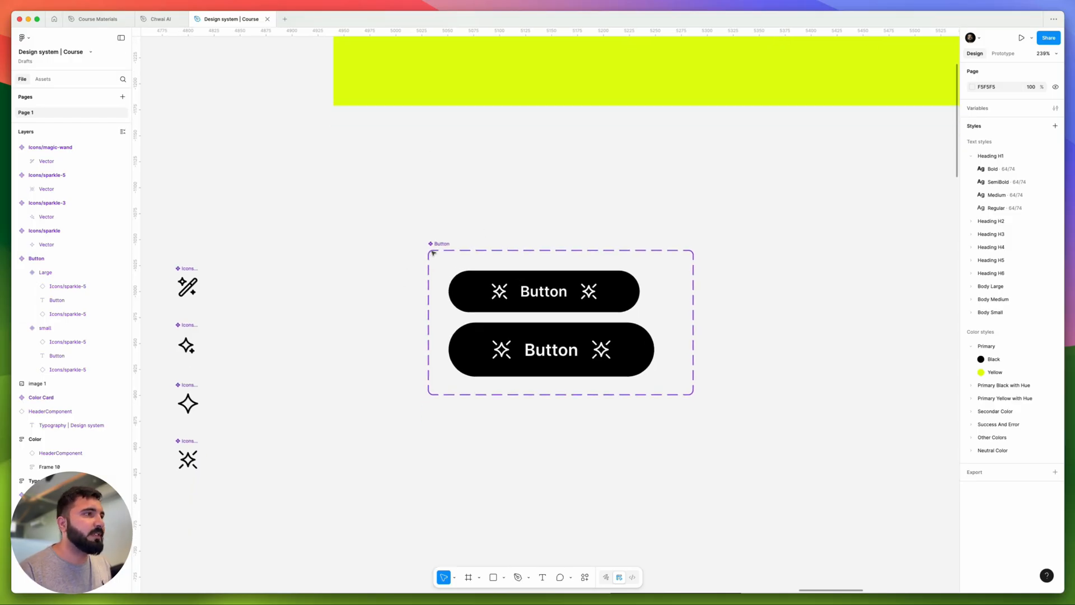
left_click(438, 245)
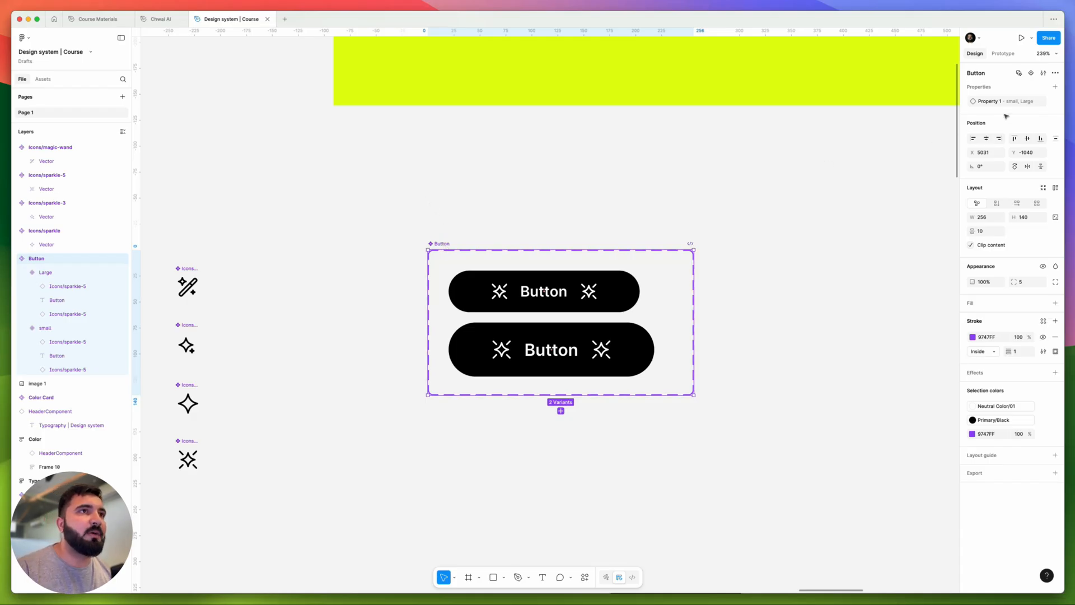
left_click(1055, 88)
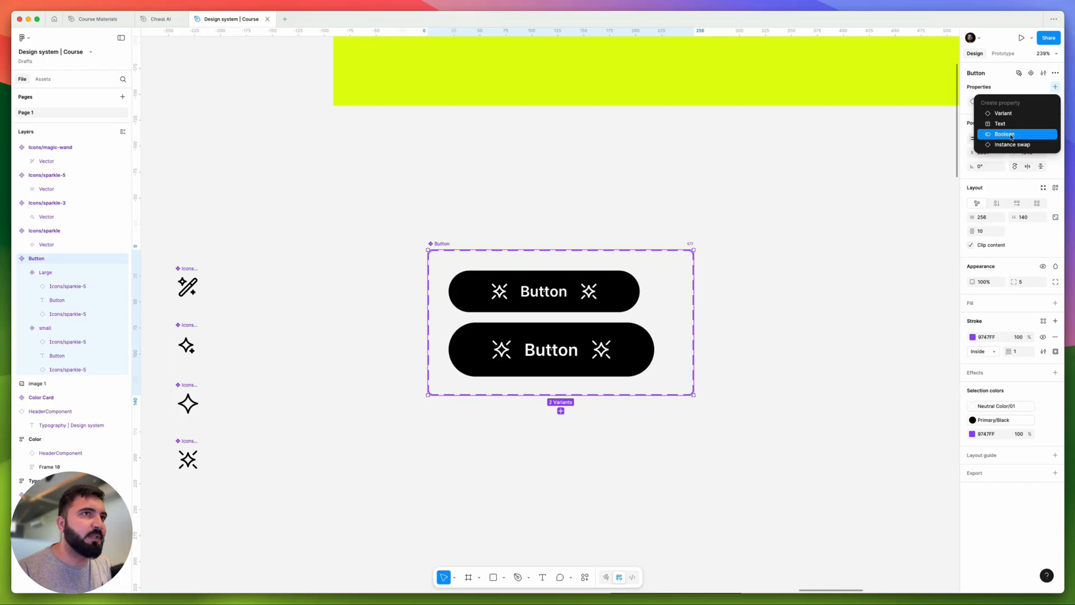
left_click(1011, 135)
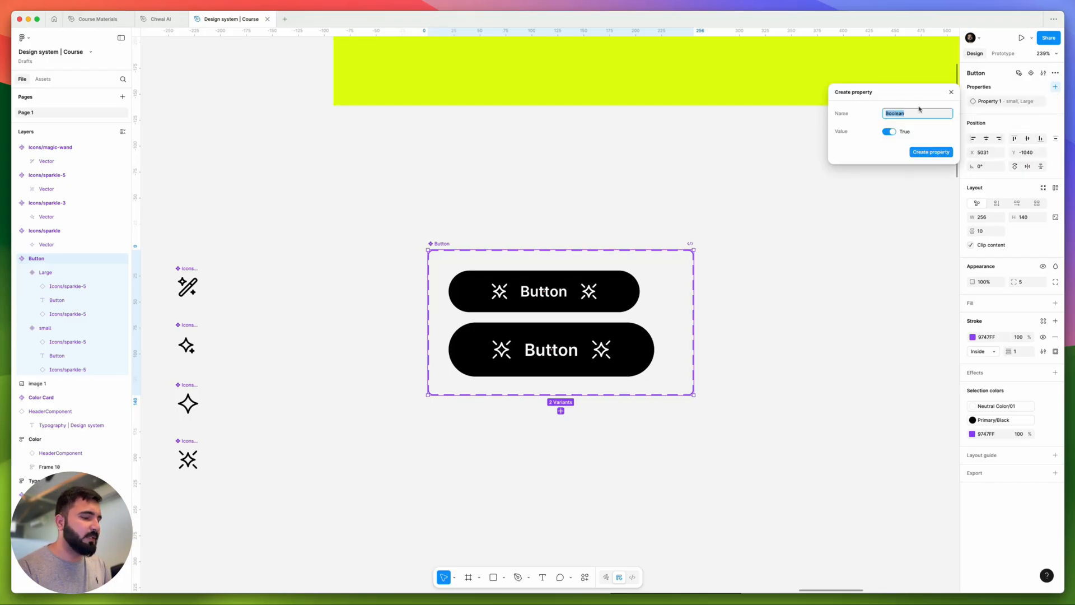
key("BackSpace")
type("Icon o")
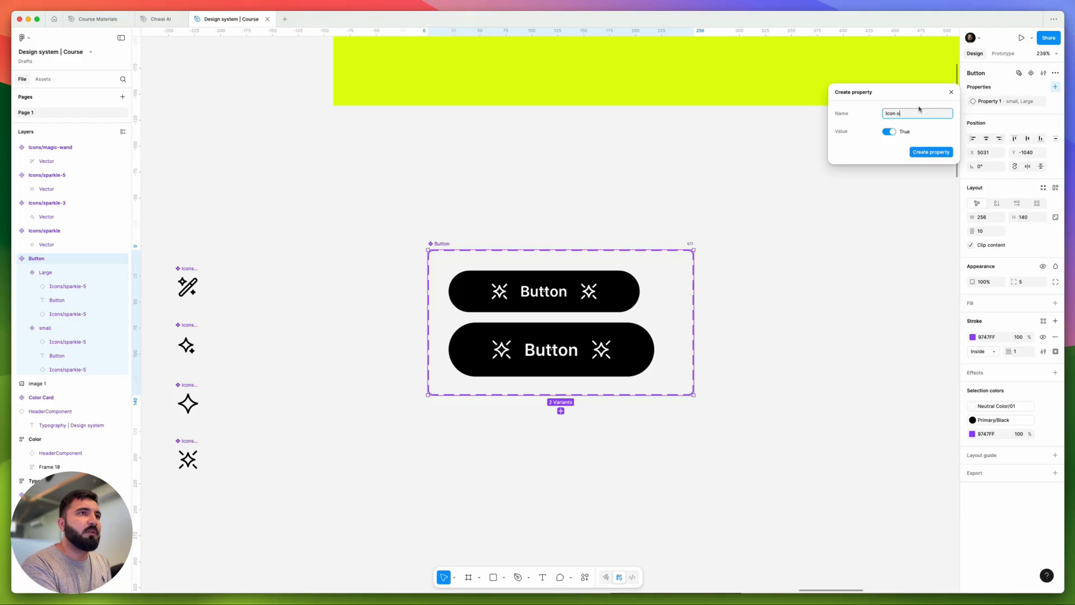
type("nn the right")
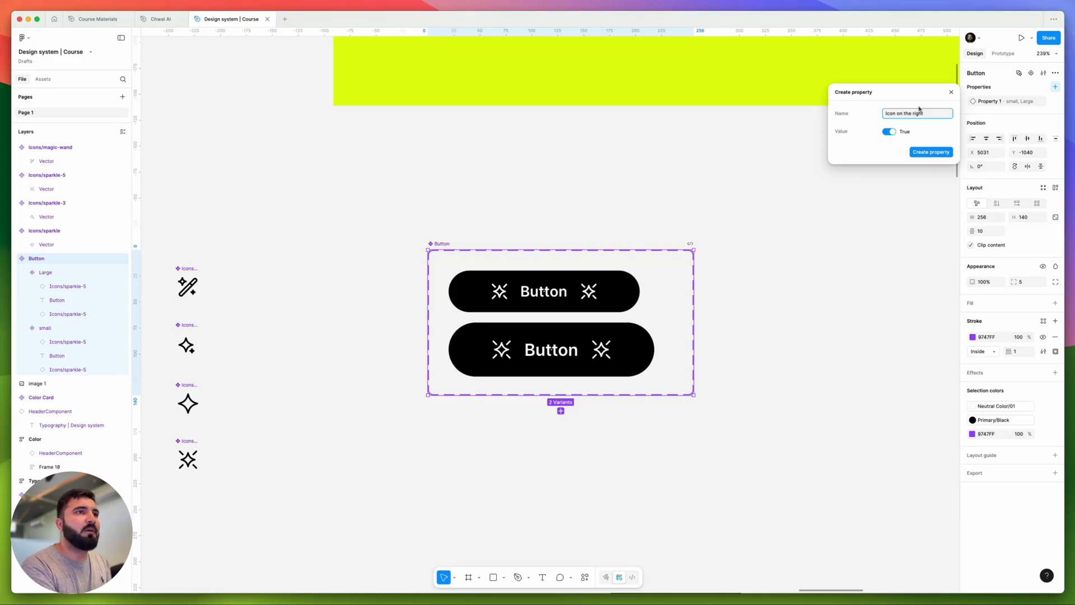
key("super+a")
type("Right Icon")
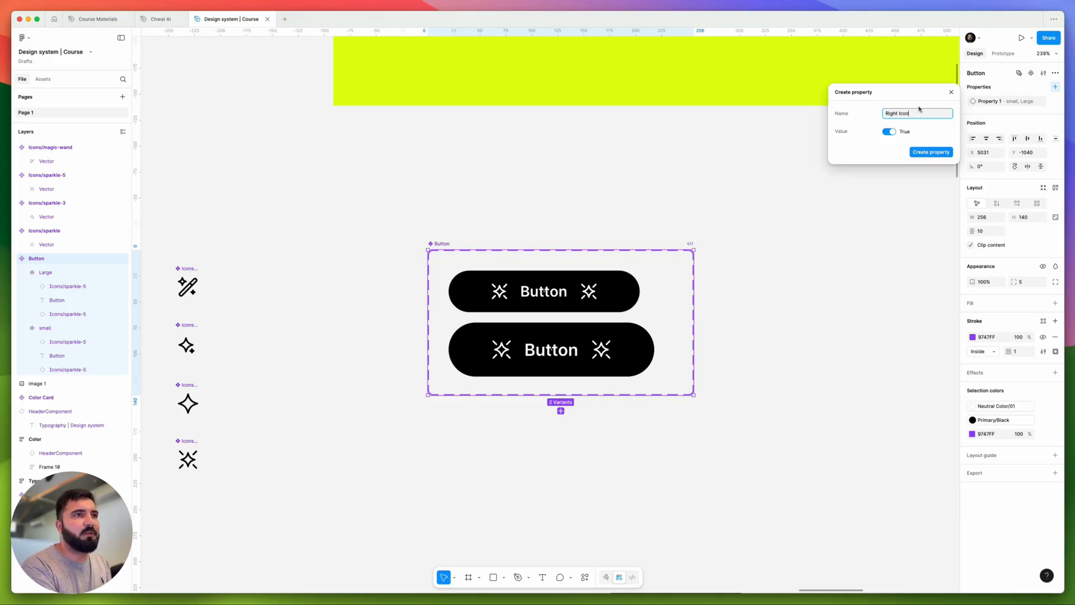
key("Return")
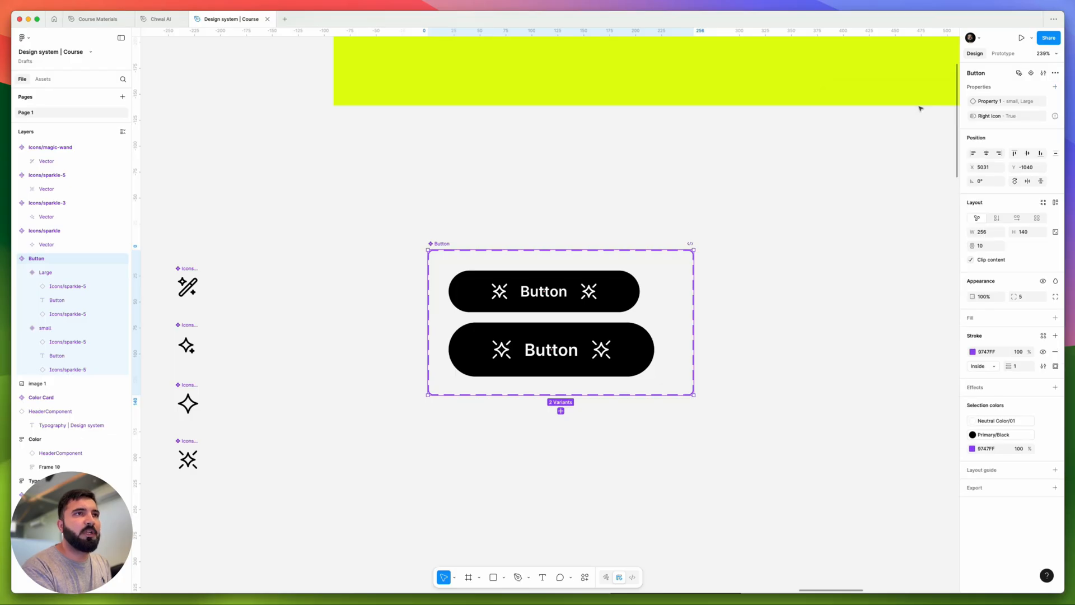
Step: Add a second Boolean property named Left Icon, set to True, to the Button component set and deselect it
left_click(1056, 88)
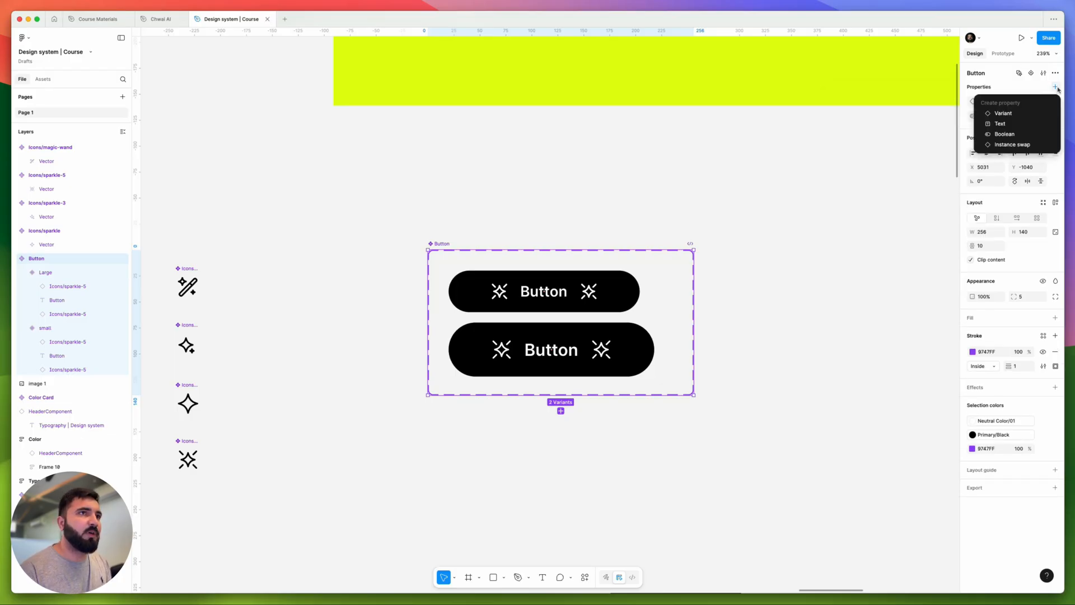
left_click(1008, 135)
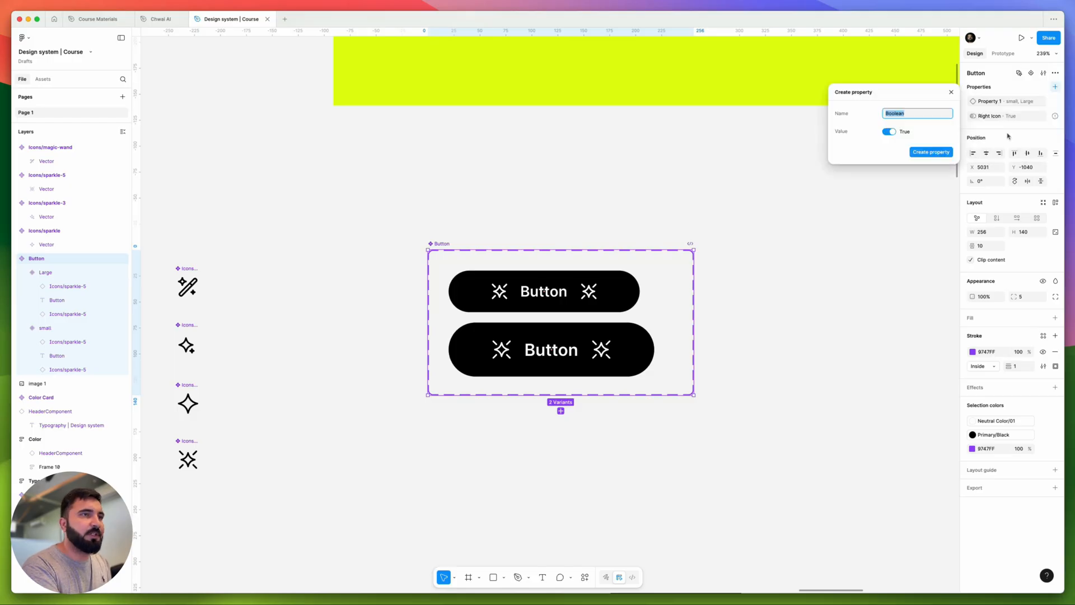
key("BackSpace")
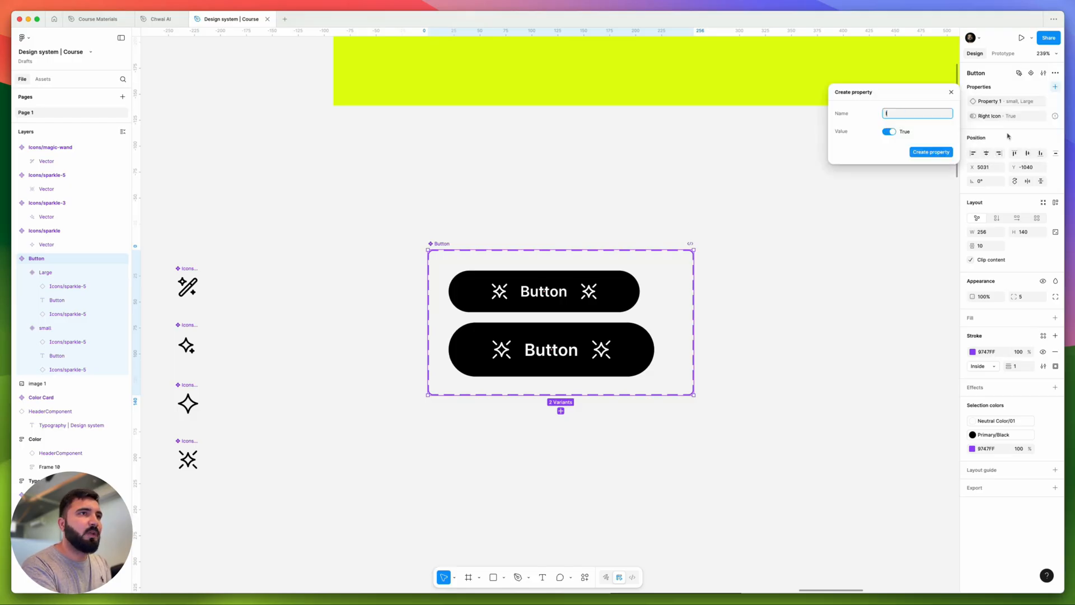
type("Icon")
key("BackSpace")
key("BackSpace")
key("BackSpace")
key("BackSpace")
type("Left")
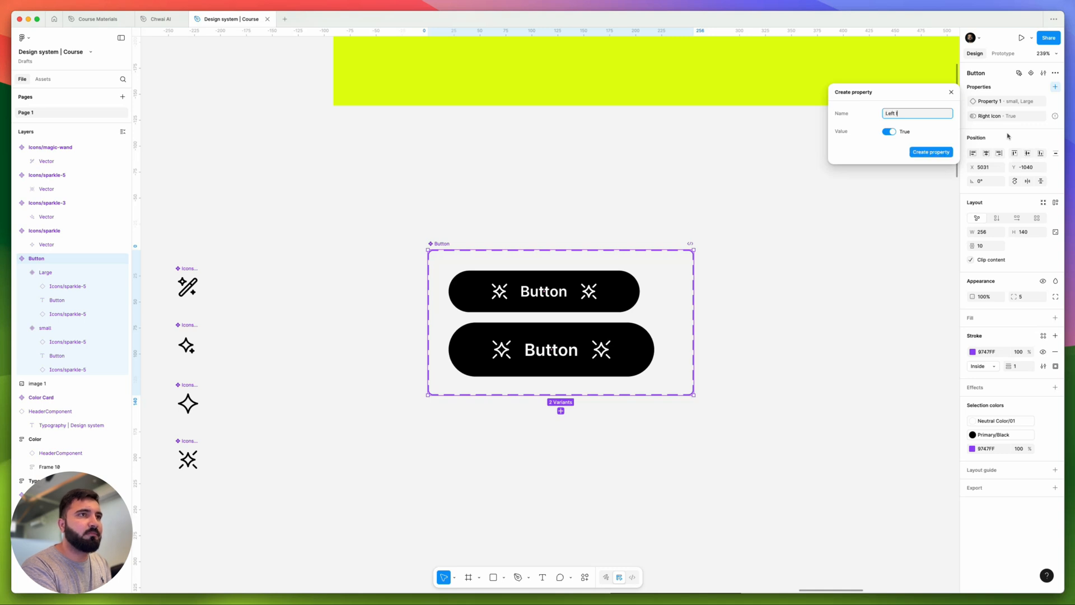
type(" Icon")
key("Return")
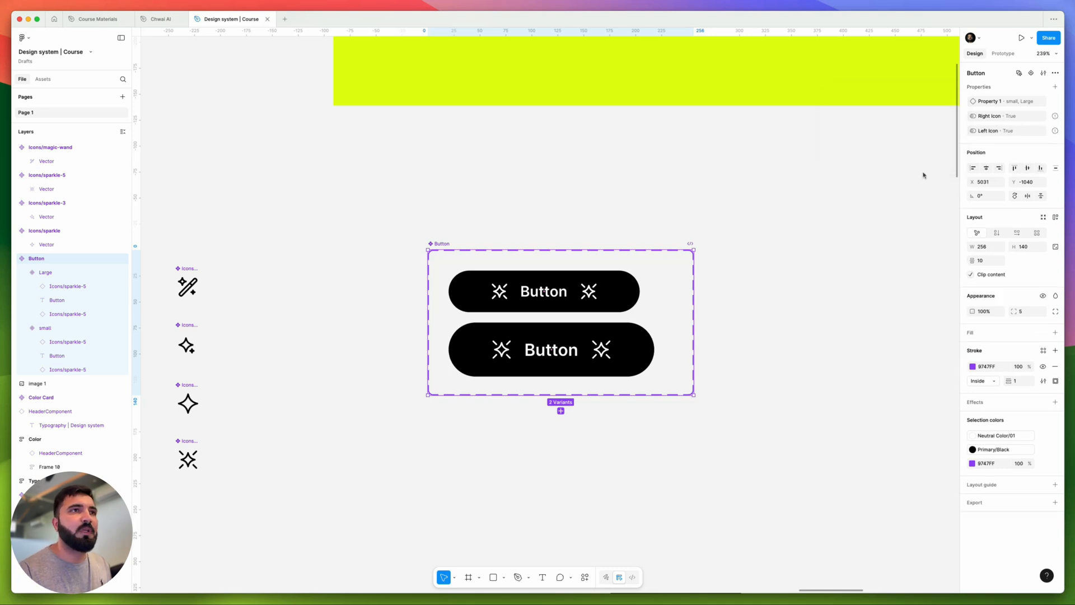
mouse_move(1055, 117)
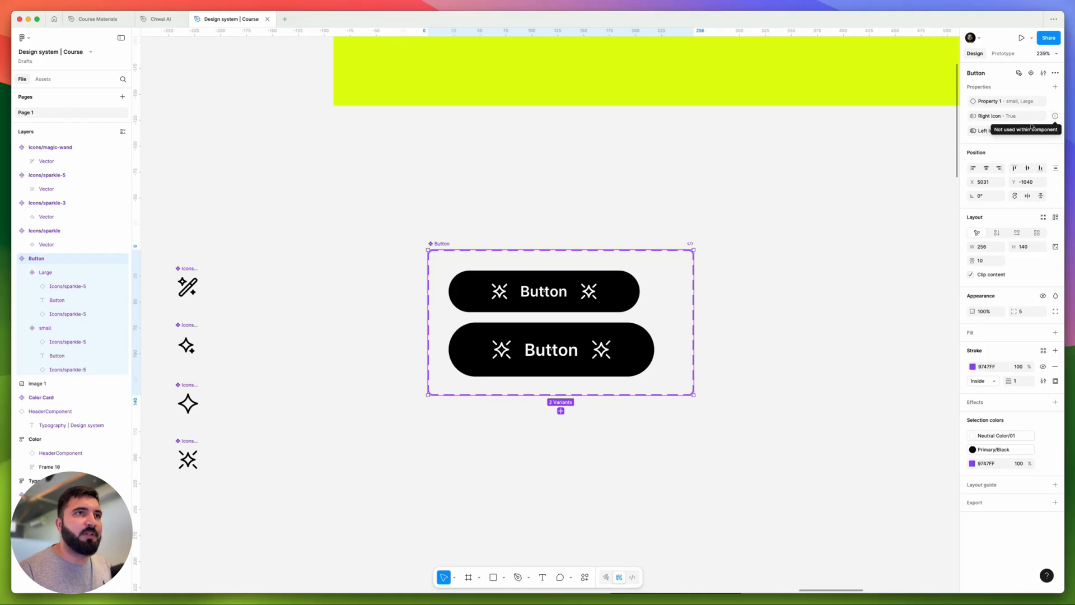
left_click(759, 251)
Step: Place an instance of the small Button variant on the empty canvas to the right of the component set
left_click_drag(775, 318, 684, 271)
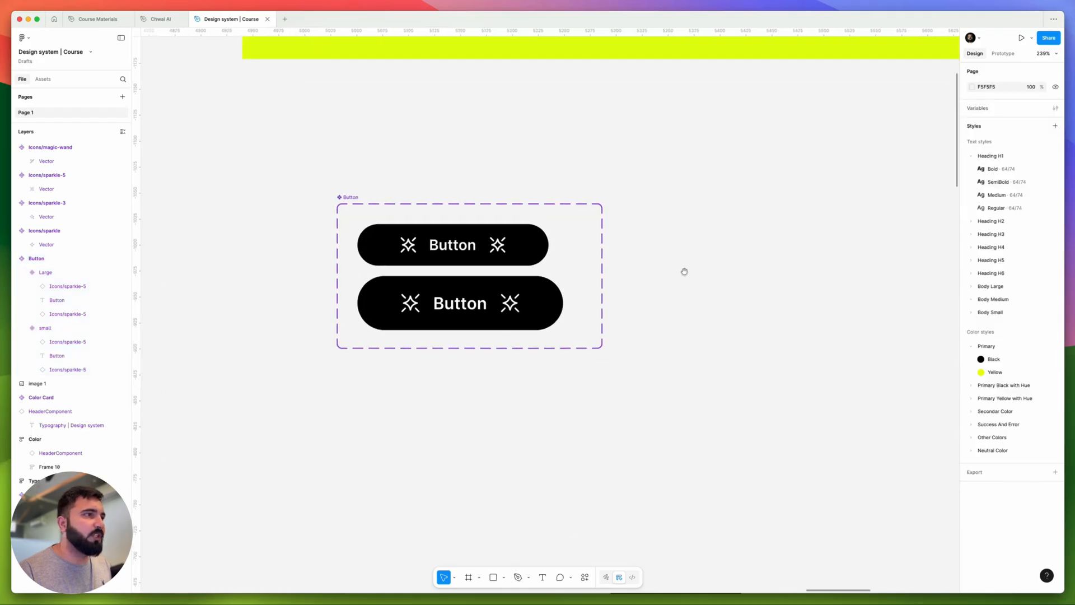
left_click(522, 261)
scroll(468, 242, "down", 5)
scroll(465, 241, "up", 6)
left_click_drag(441, 247, 773, 259)
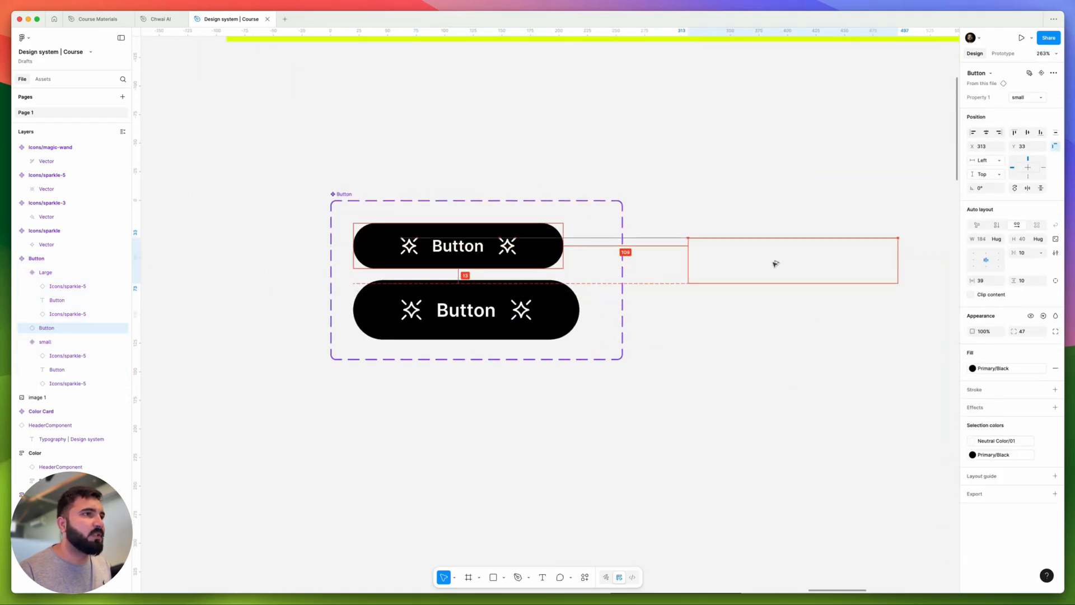
scroll(728, 251, "right", 3)
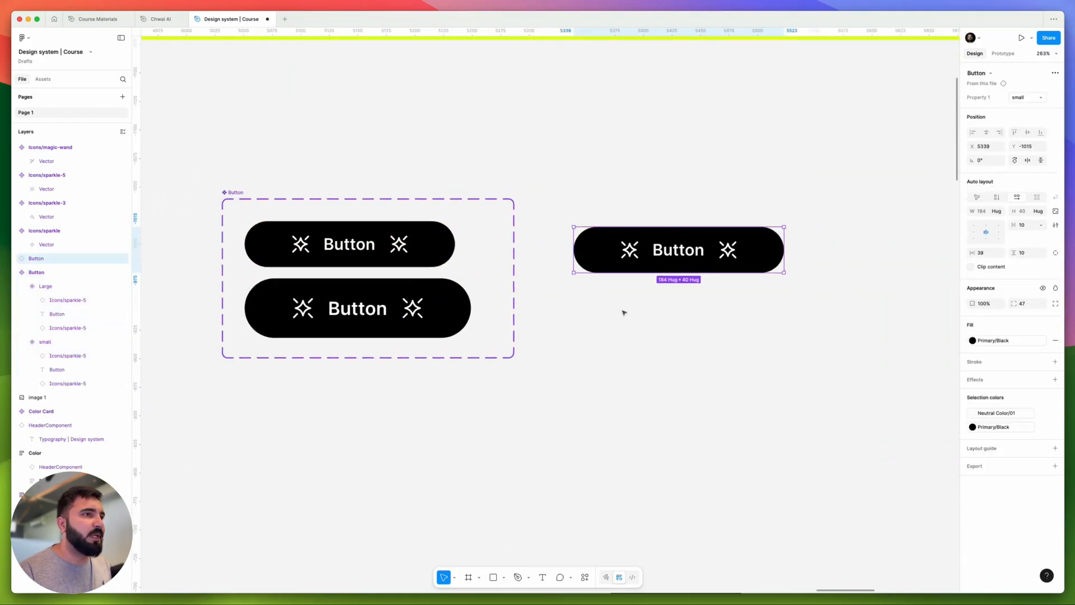
Step: Test the Button instance's size variants by switching it to Large and back to small, and deselect it
left_click(1026, 97)
left_click(1023, 103)
left_click(1023, 99)
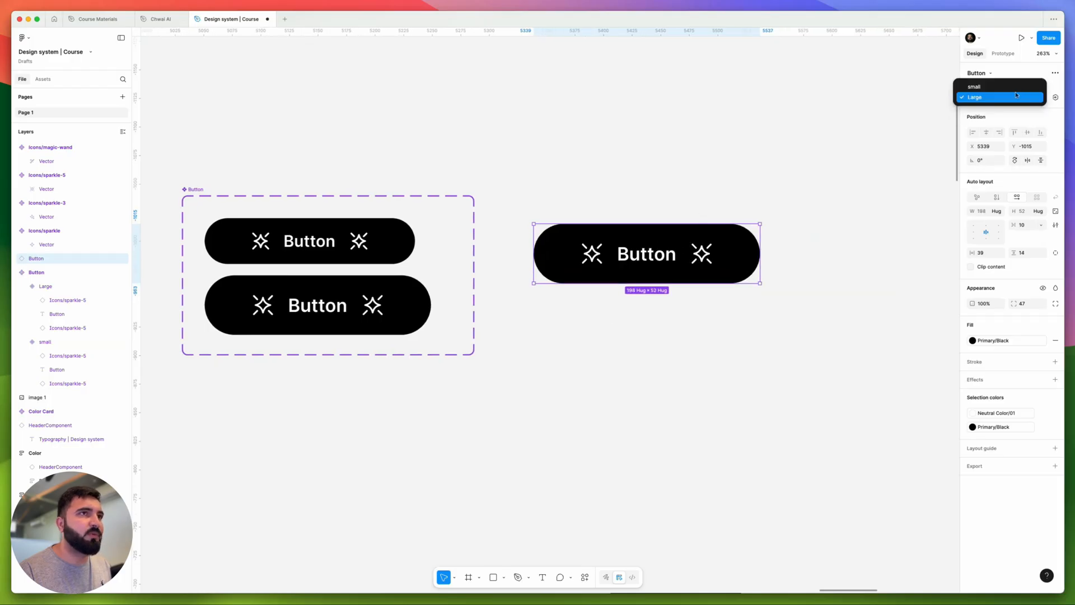
left_click(1018, 84)
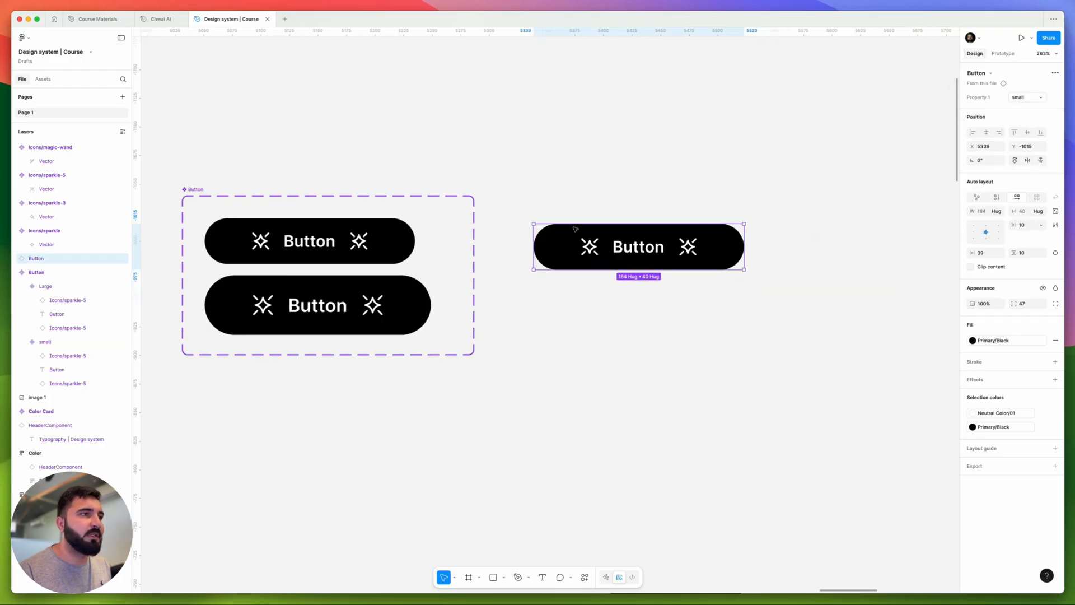
left_click(571, 370)
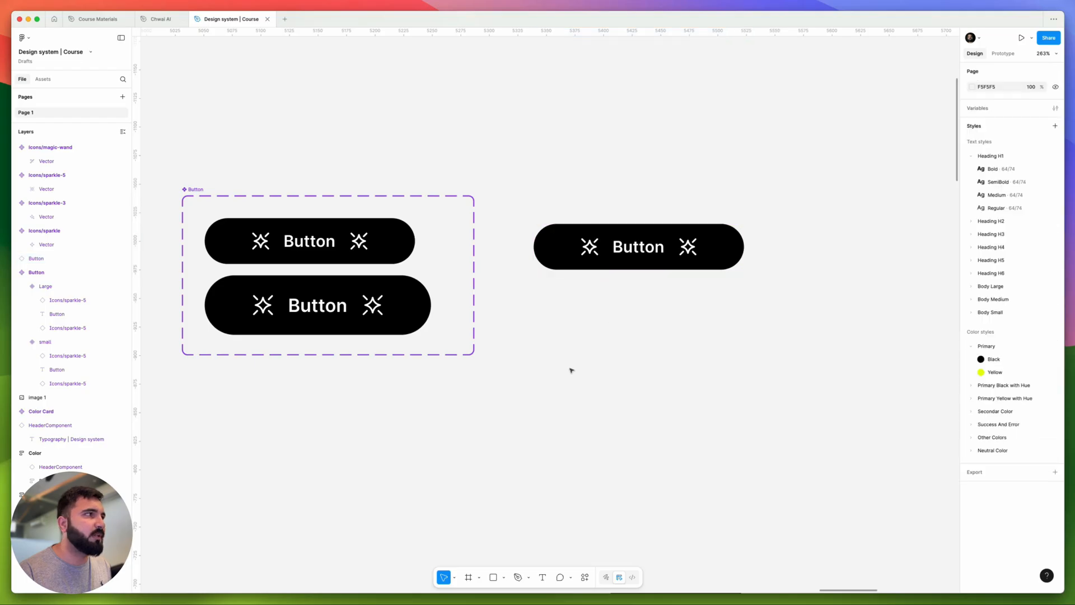
Step: Bind the visibility of the sparkle-5 icons before the label in both Button variants to the Left Icon property
scroll(398, 103, "up", 5)
scroll(370, 232, "up", 3)
left_click(371, 232)
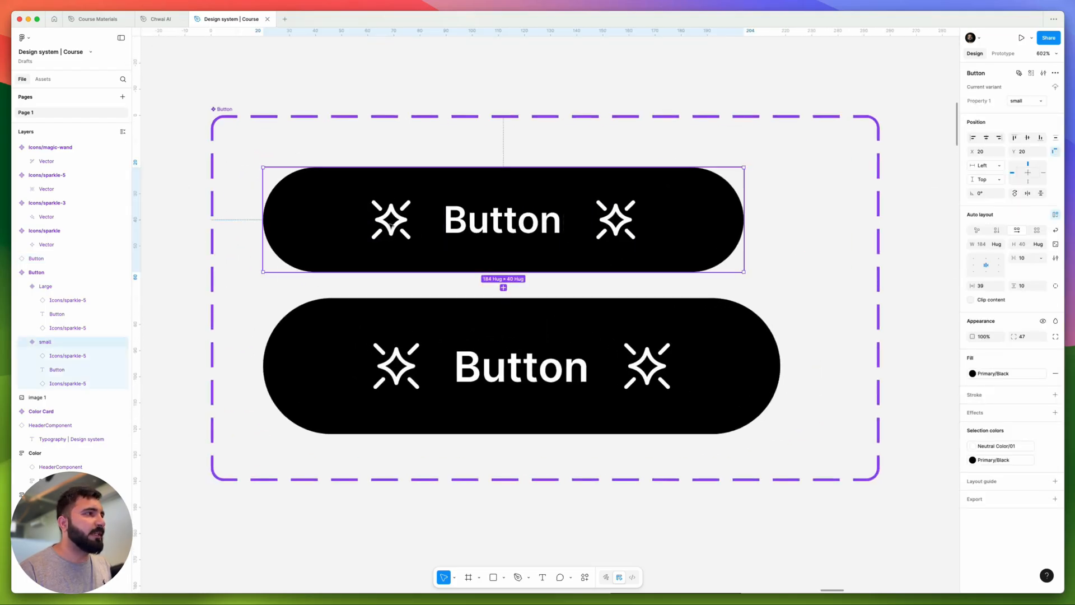
left_click(370, 232)
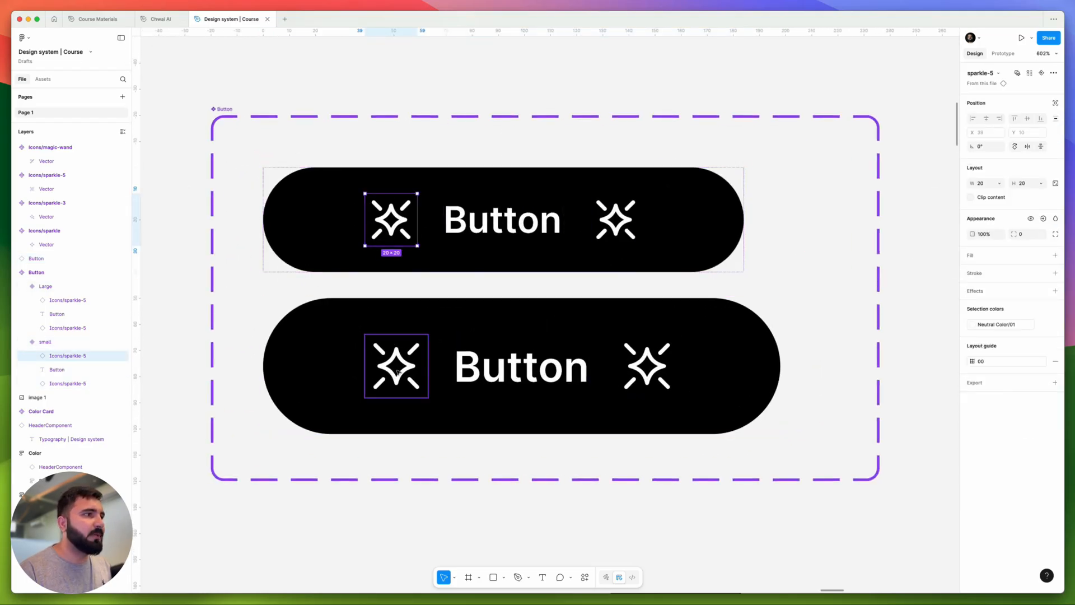
left_click(413, 350, "shift")
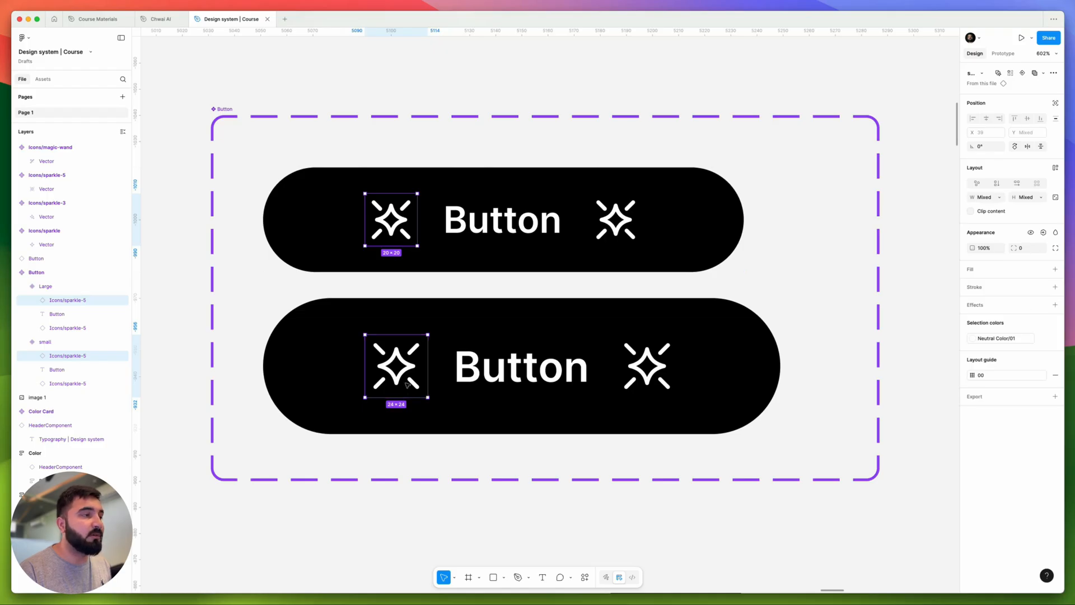
left_click(1043, 233)
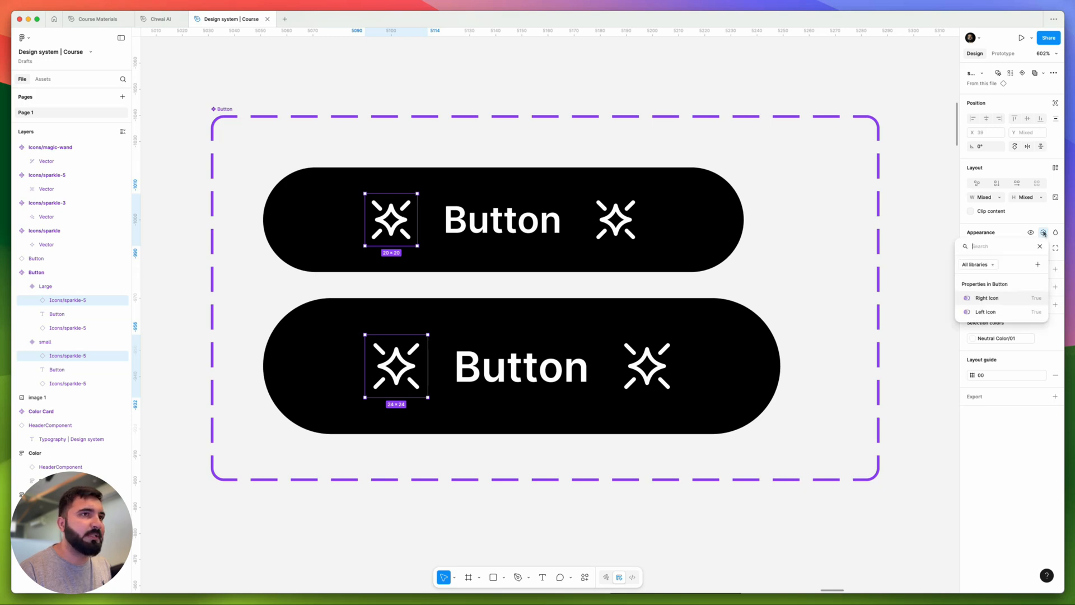
left_click(982, 312)
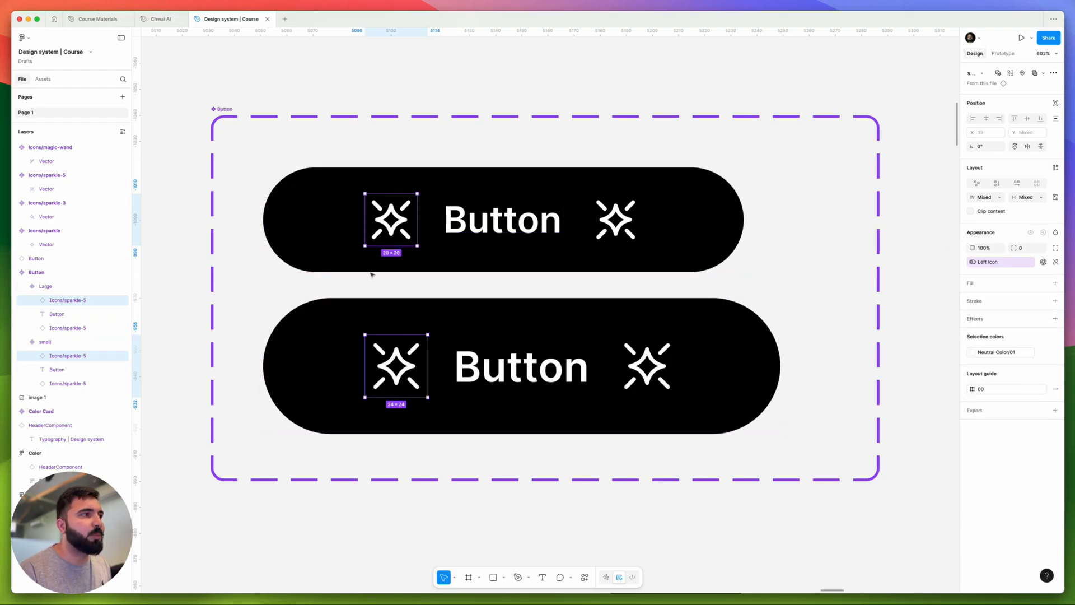
Step: Test the Left Icon property on the Button instance by repeatedly turning it off and on, leaving it on
scroll(386, 249, "down", 5)
scroll(701, 298, "up", 1)
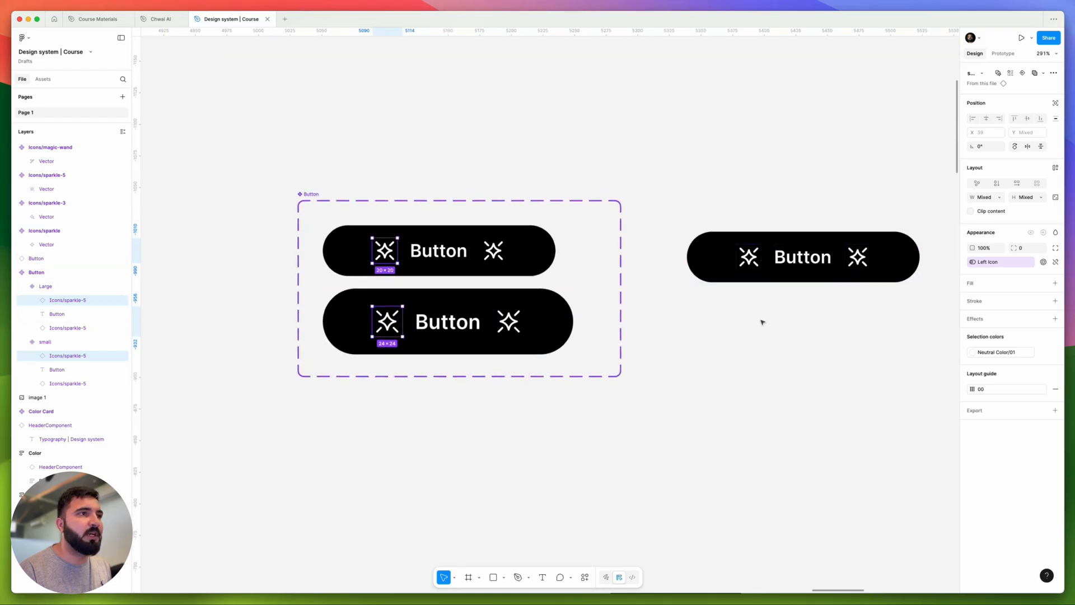
scroll(763, 319, "right", 3)
left_click(678, 267)
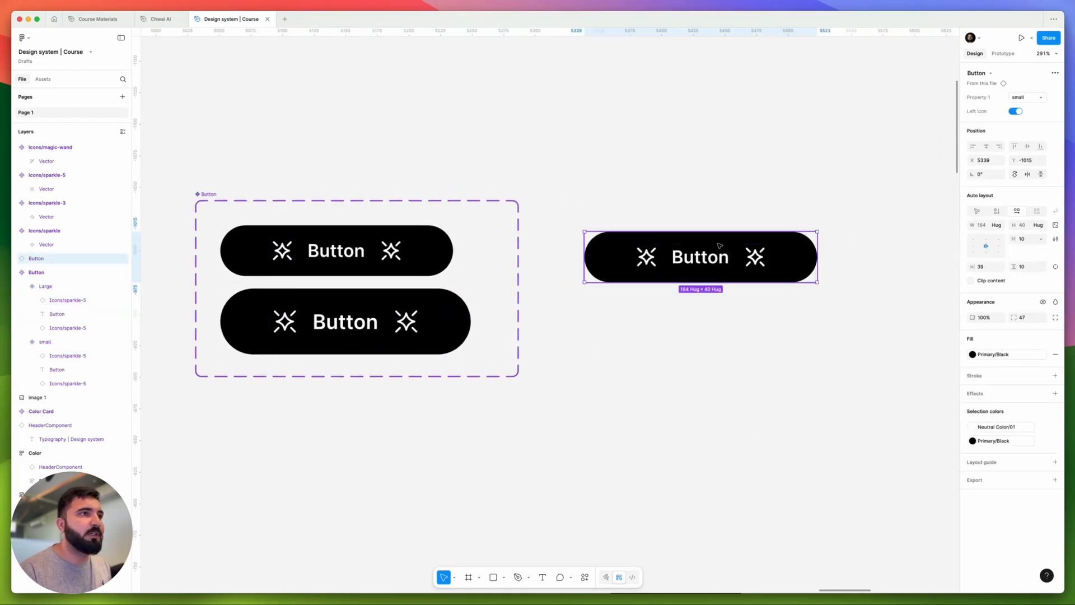
left_click(1016, 111)
left_click(1016, 111)
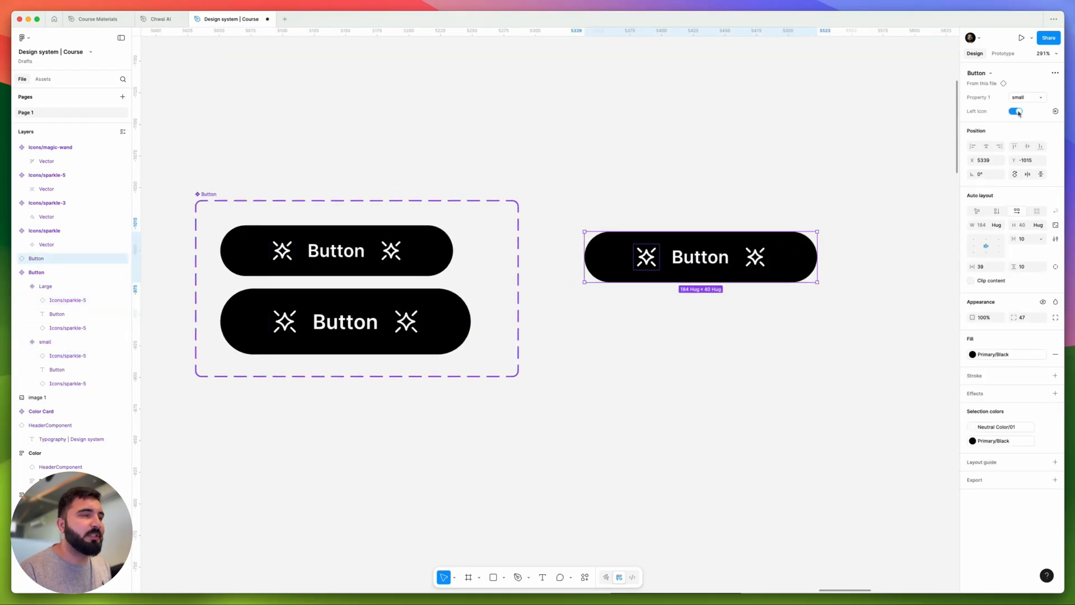
left_click(1016, 112)
left_click(1016, 112)
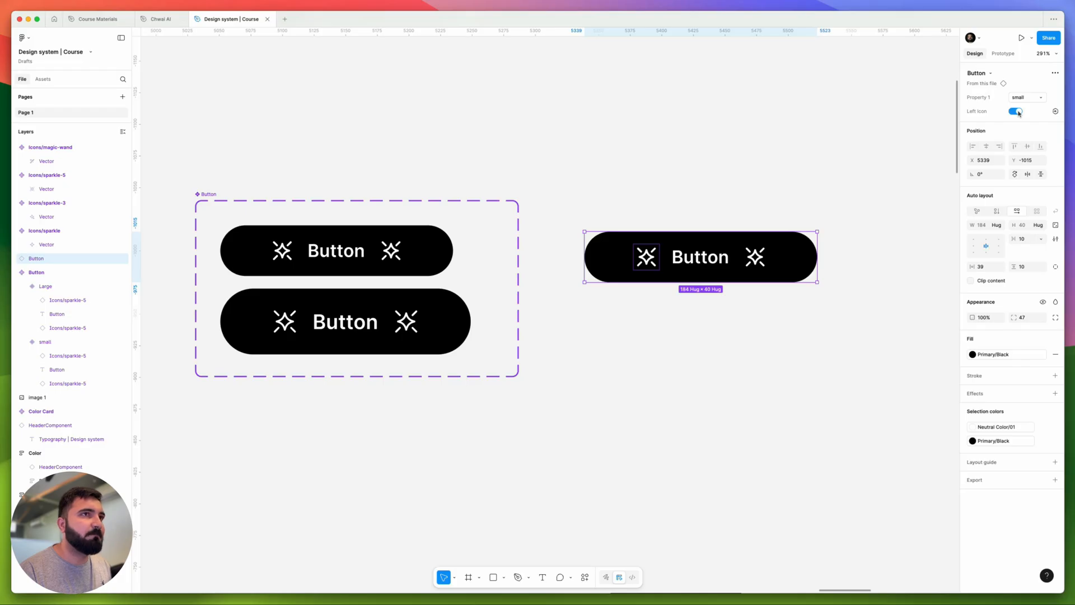
left_click(1017, 111)
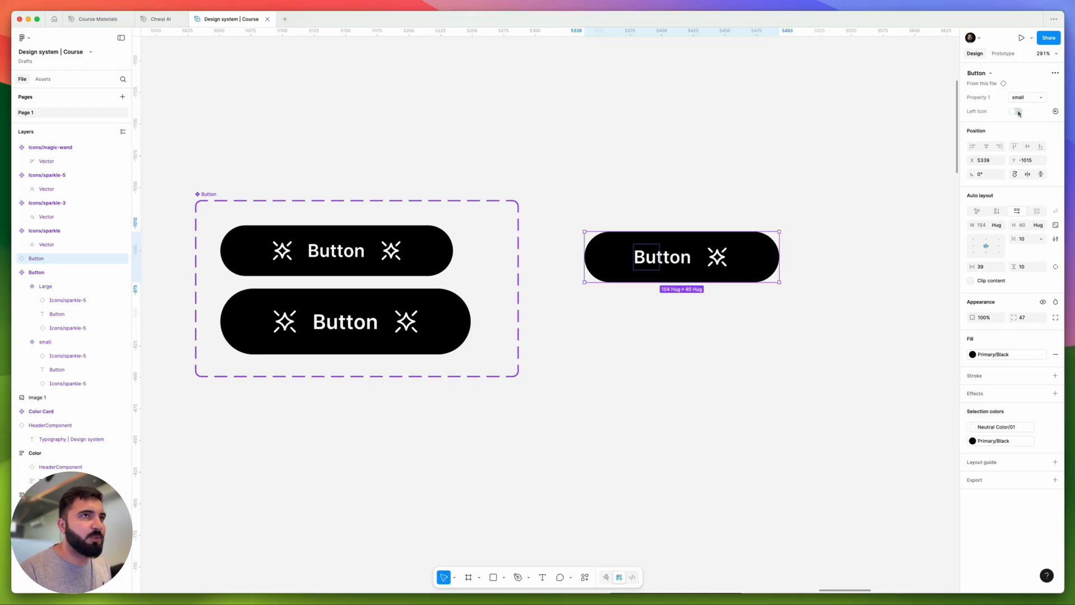
left_click(1016, 111)
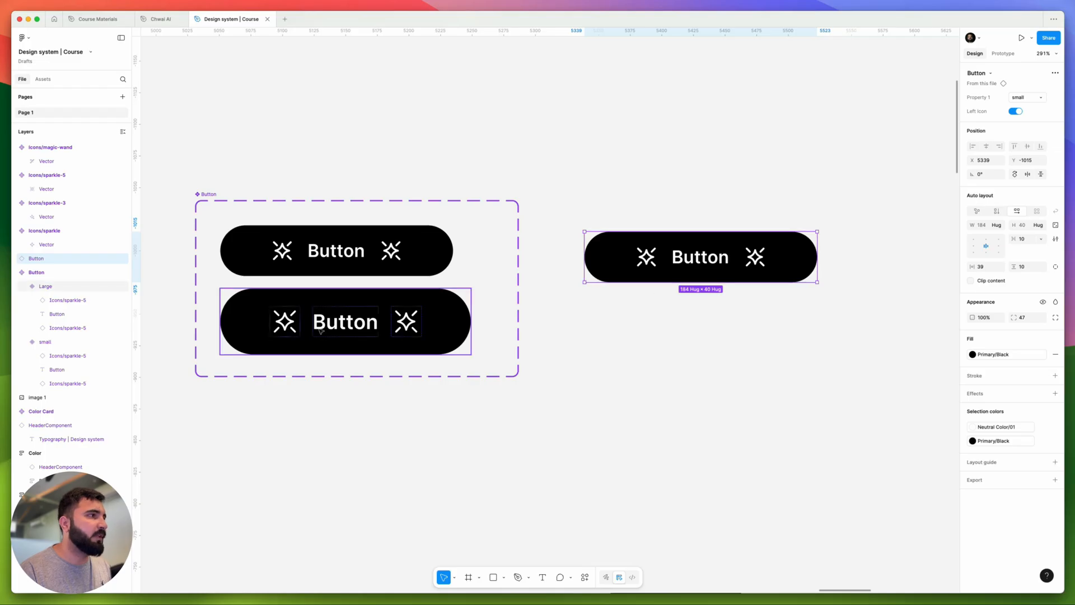
Step: Bind the visibility of the sparkle-5 icons after the label in both Button variants to the Right Icon property
scroll(384, 251, "up", 3)
double_click(385, 252)
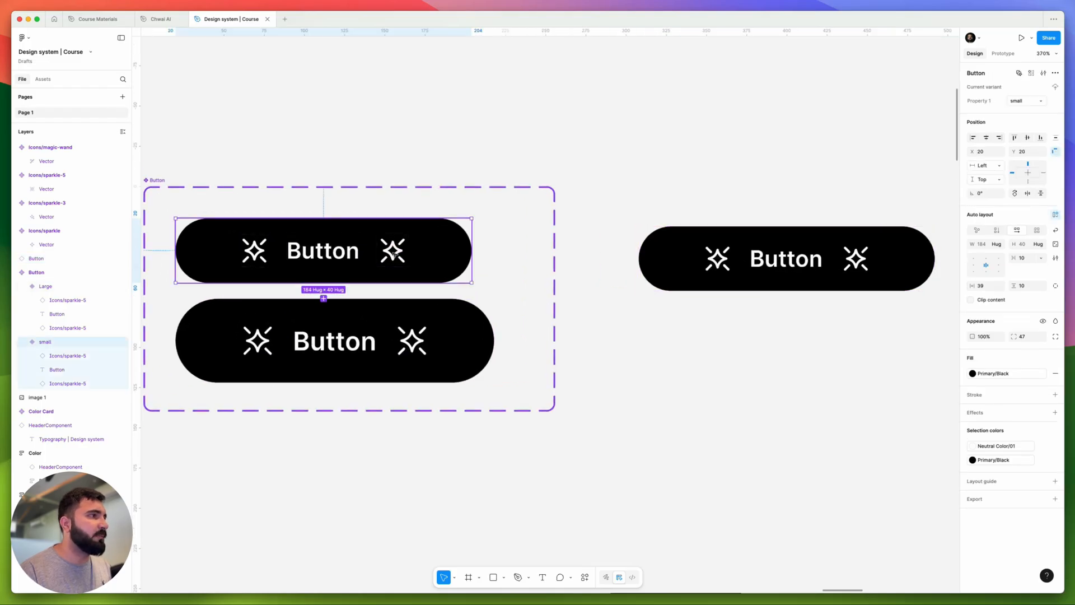
left_click(410, 331, "shift")
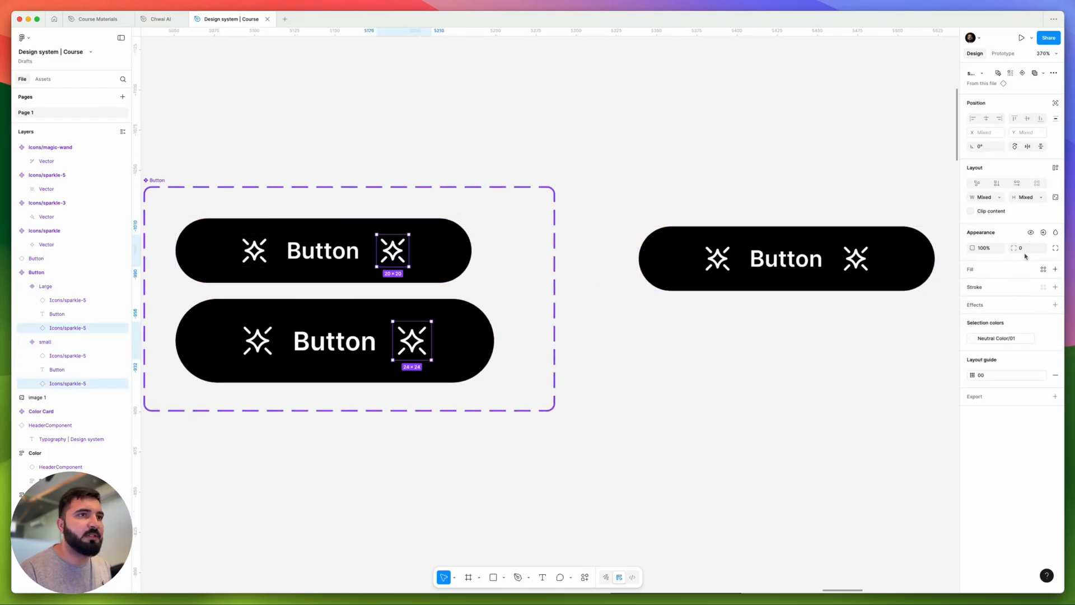
left_click(1043, 232)
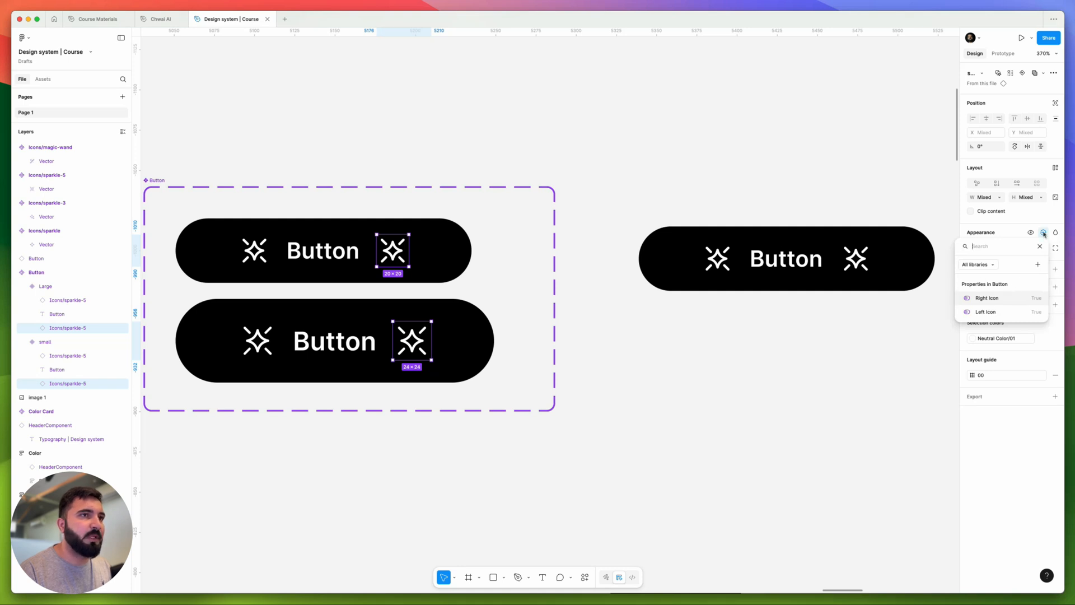
left_click(987, 298)
scroll(384, 211, "down", 5)
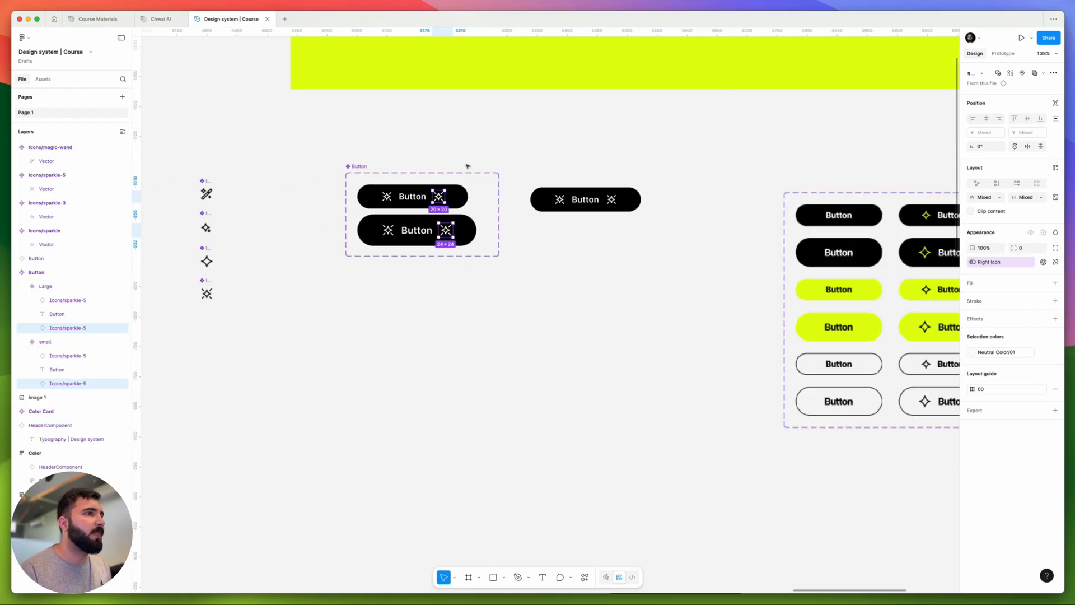
left_click(451, 152)
Step: Test the Button instance's Right Icon and Left Icon properties by turning both off and on again, and deselect it
scroll(450, 151, "up", 2)
left_click(585, 222)
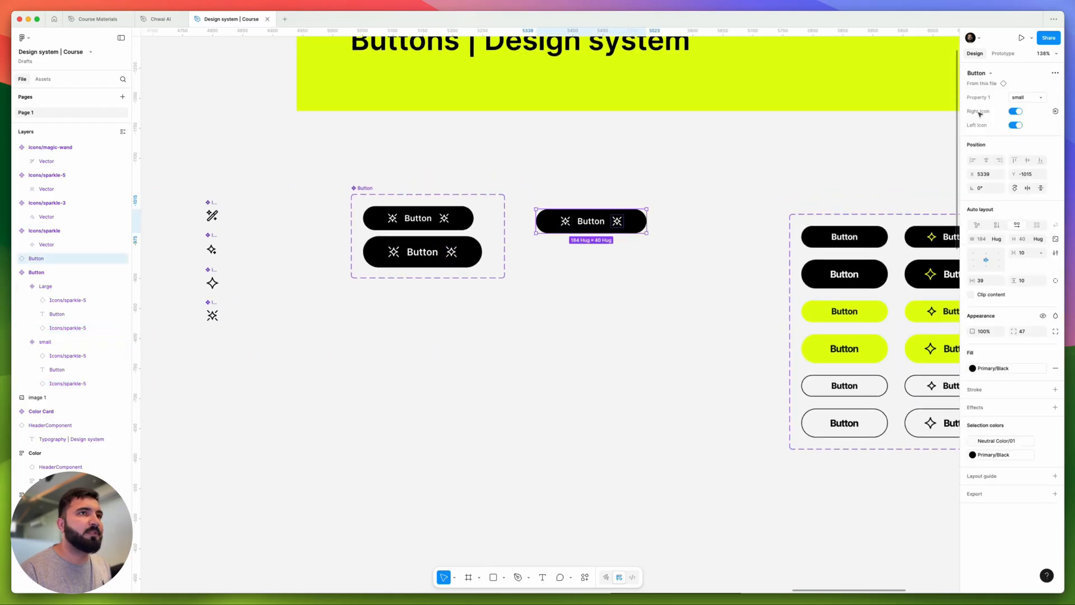
left_click(1016, 112)
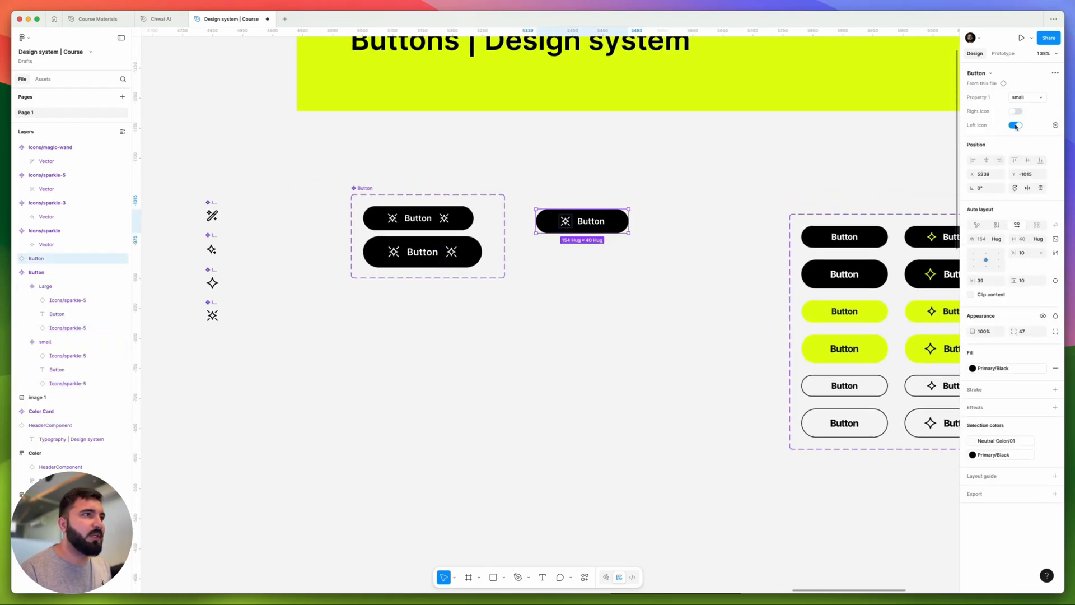
left_click(1015, 123)
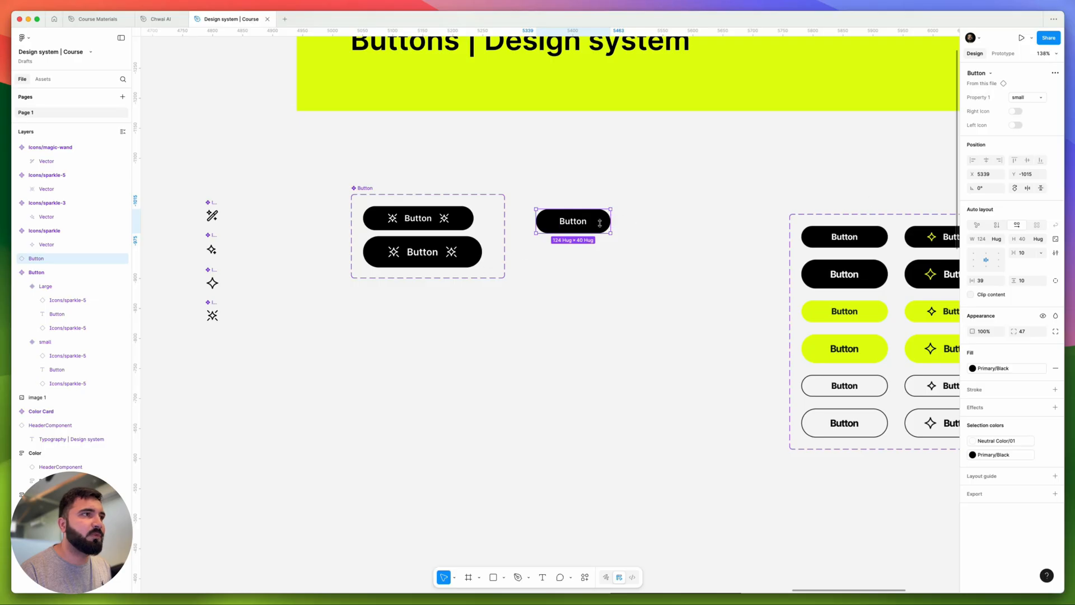
left_click(1015, 111)
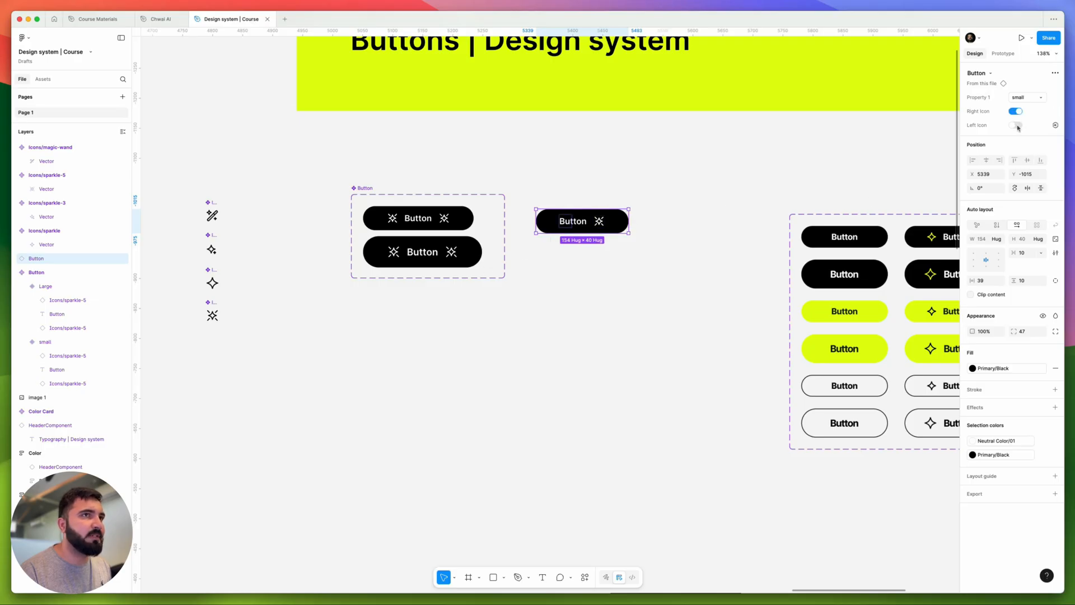
left_click(1016, 125)
left_click(549, 185)
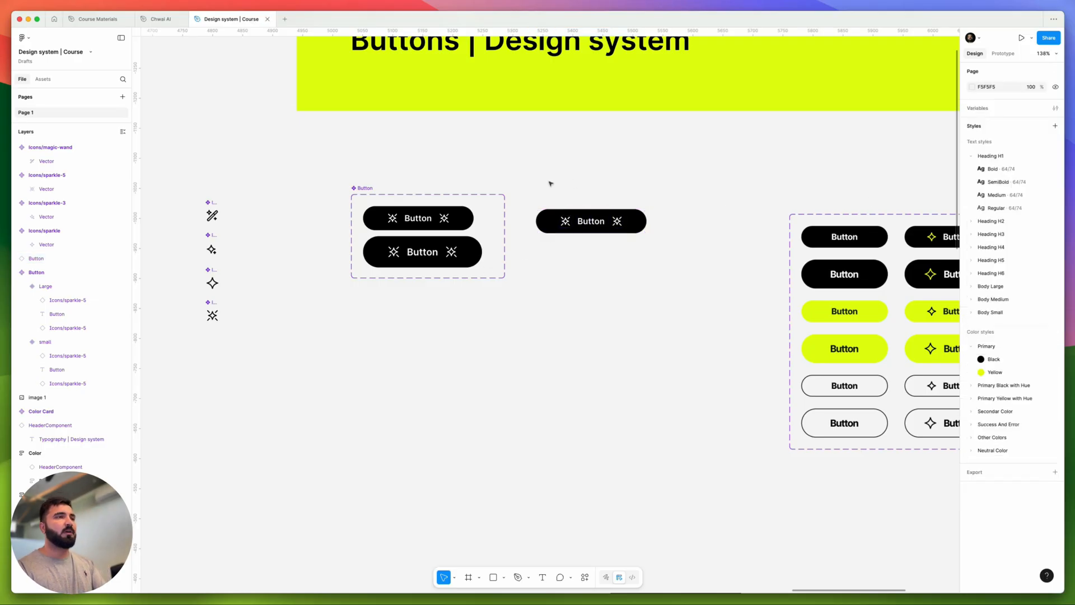
Step: Compare the button styles in the reference image with the Button component set
scroll(647, 274, "right", 5)
scroll(705, 242, "up", 5)
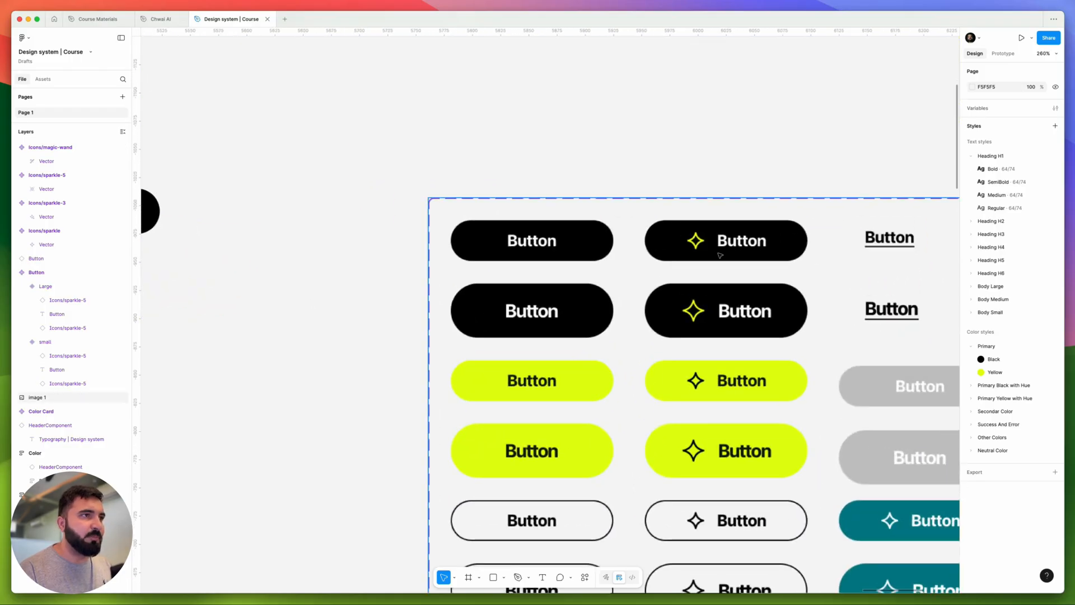
scroll(705, 242, "down", 5)
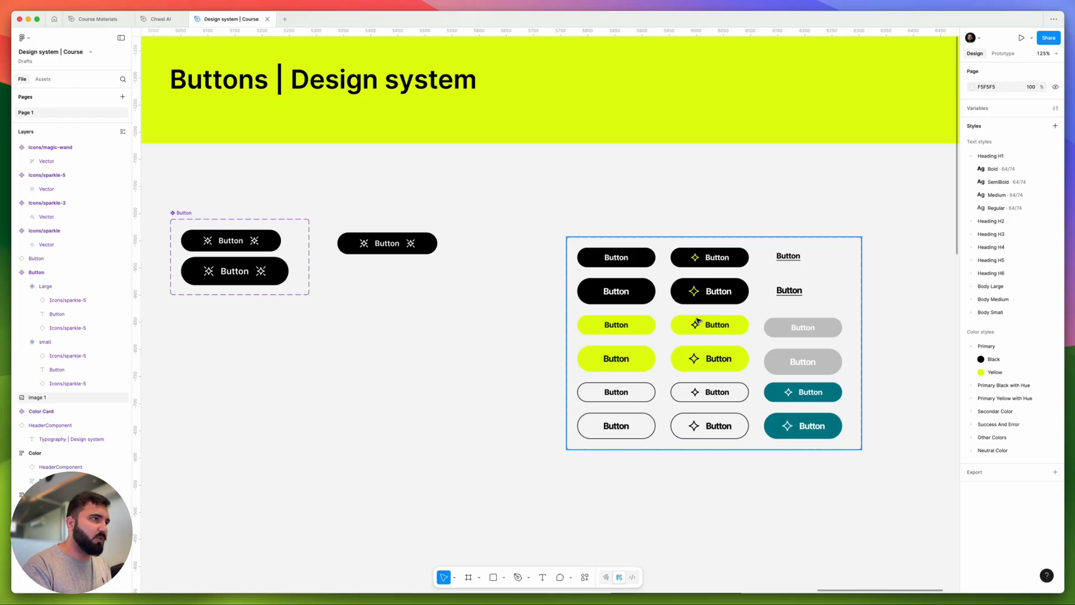
scroll(392, 251, "left", 5)
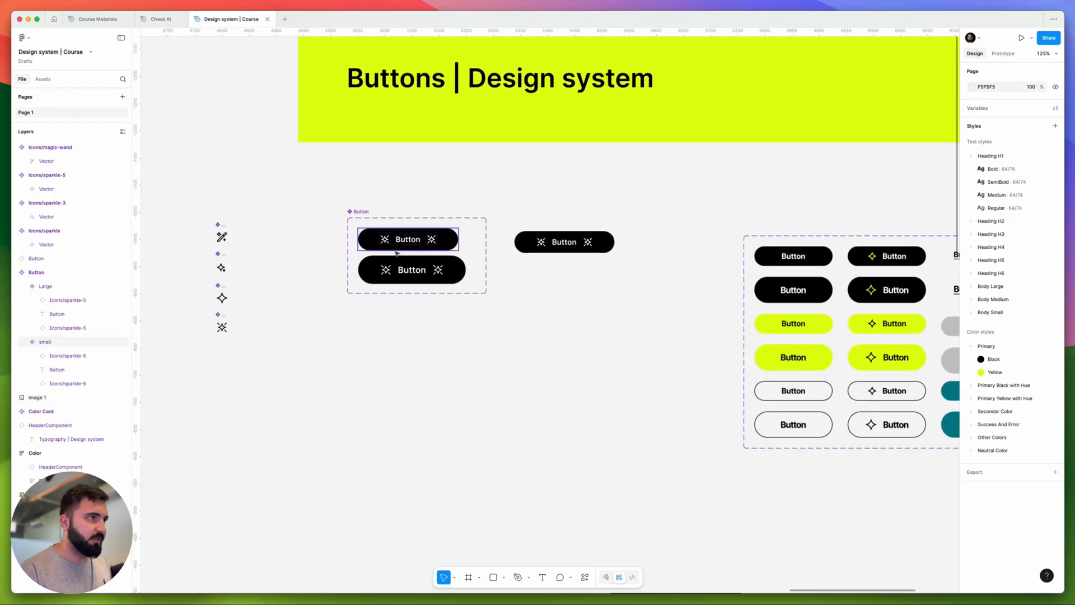
scroll(396, 253, "up", 2)
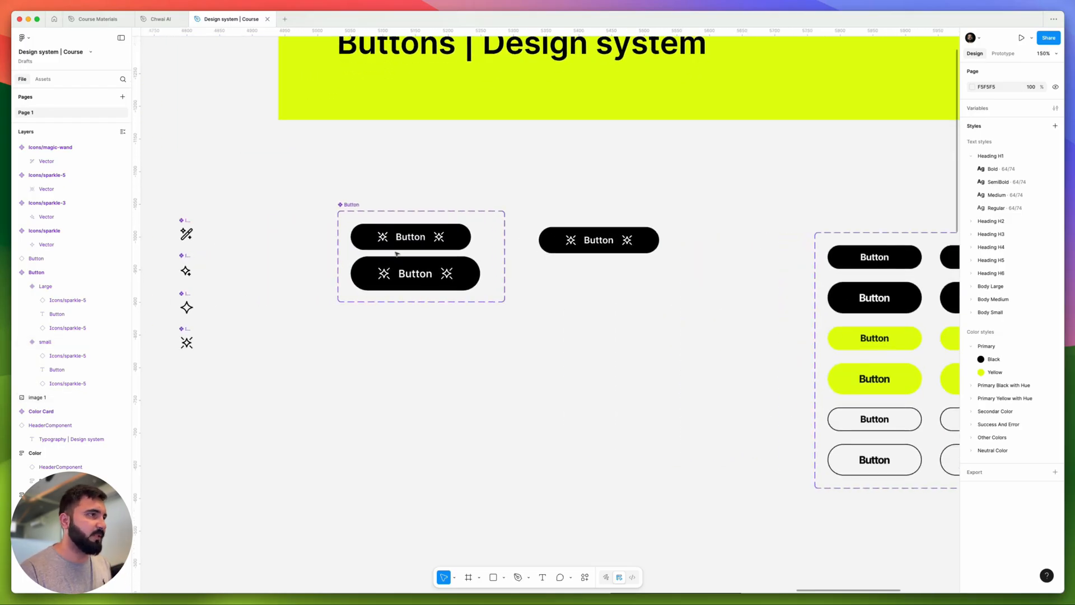
scroll(396, 253, "right", 2)
scroll(396, 253, "up", 1)
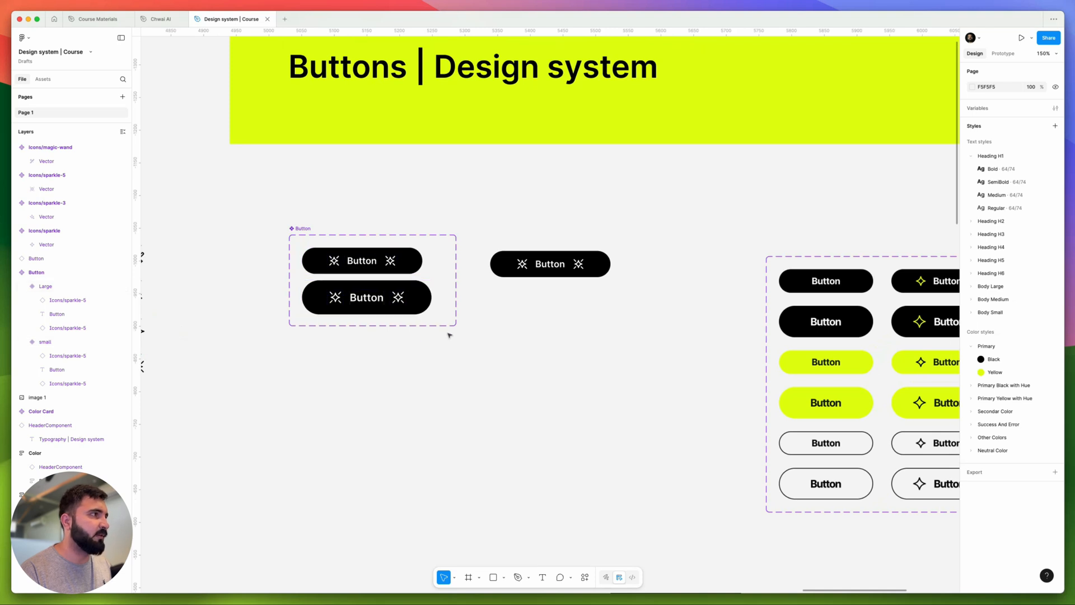
Step: Rename the Button component set's variant property from Property 1 to Size
left_click(299, 228)
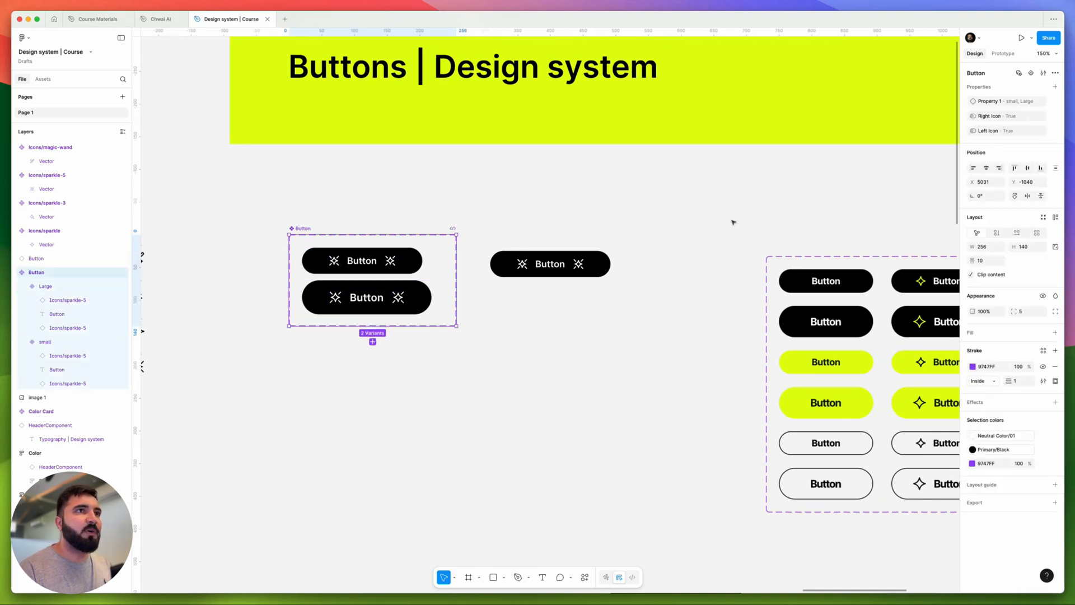
double_click(976, 103)
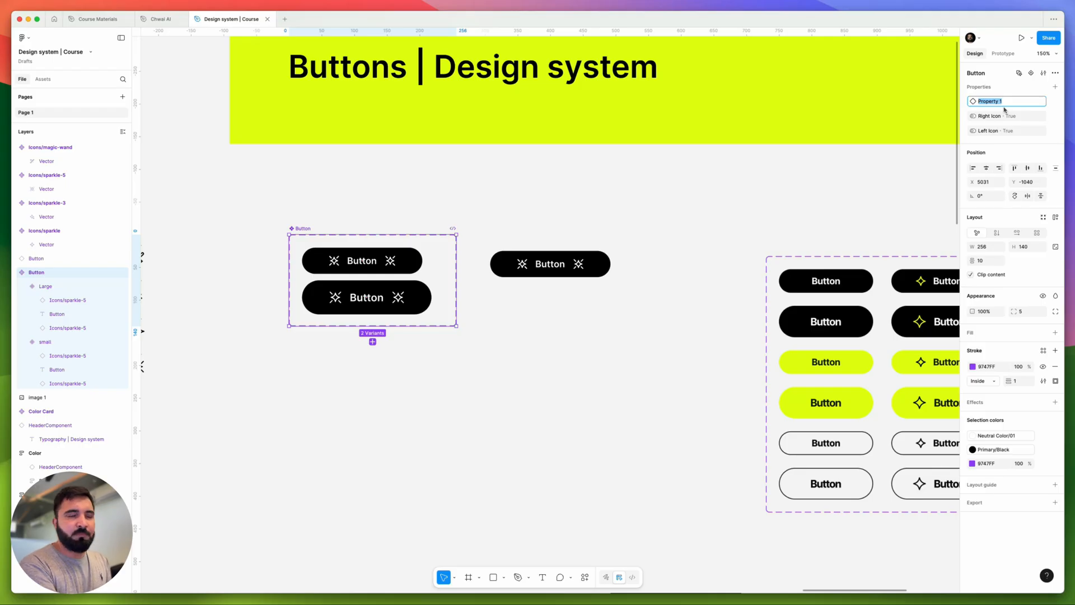
type("Size")
key("Return")
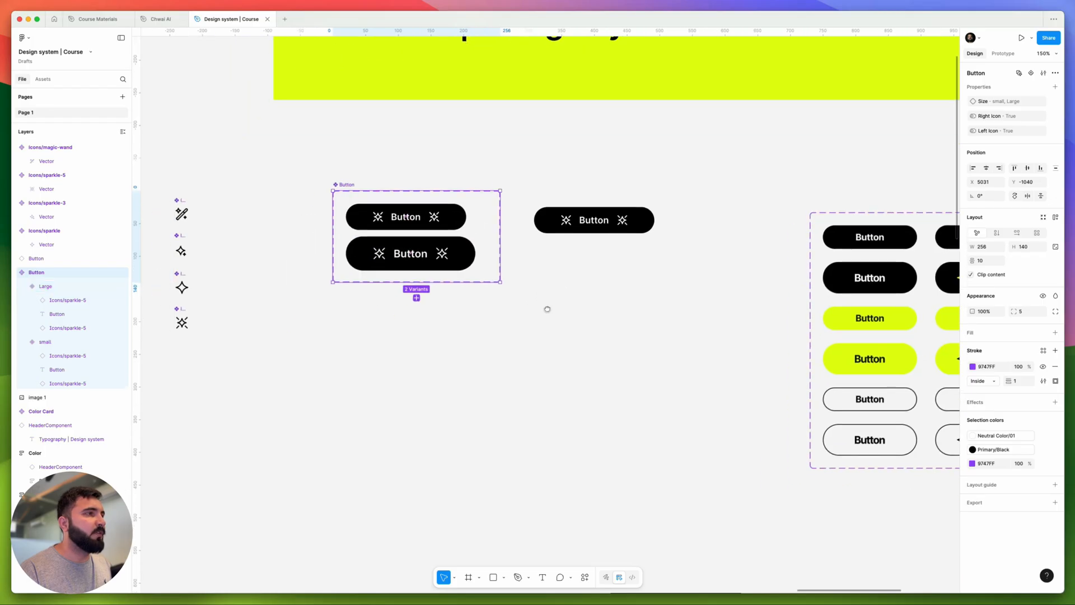
Step: Create a text property named Button on the Button component set, leaving its value empty
scroll(470, 319, "down", 2)
scroll(470, 319, "left", 2)
scroll(413, 218, "up", 5)
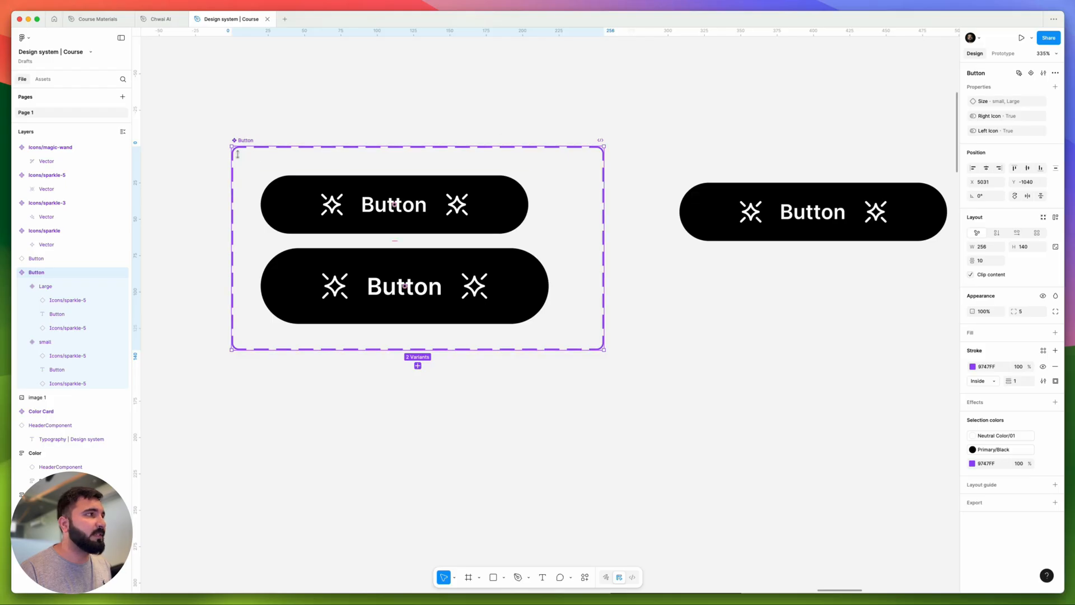
left_click(1053, 88)
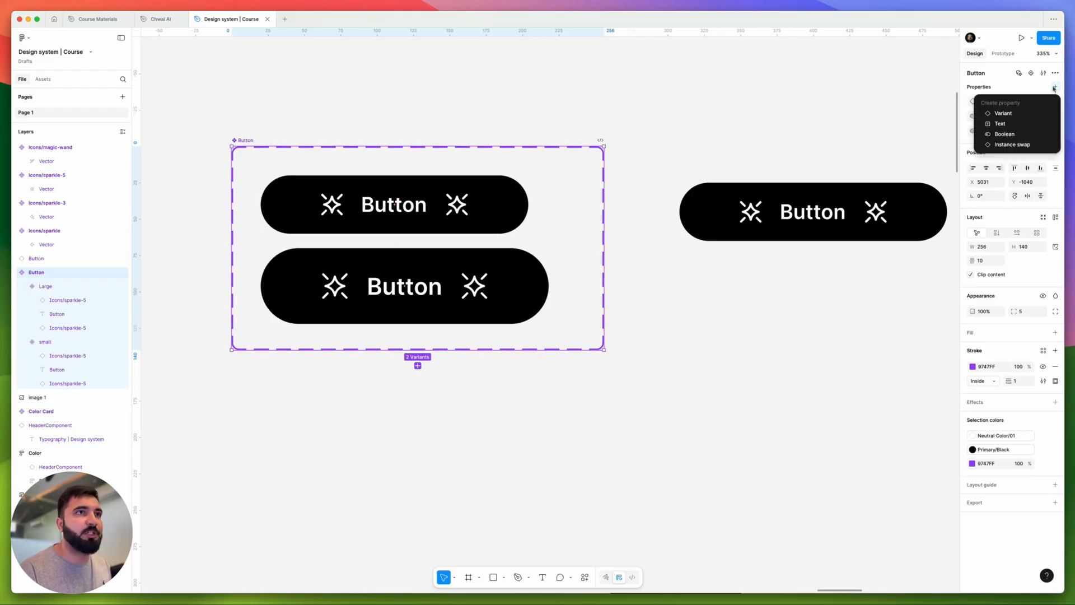
left_click(1007, 124)
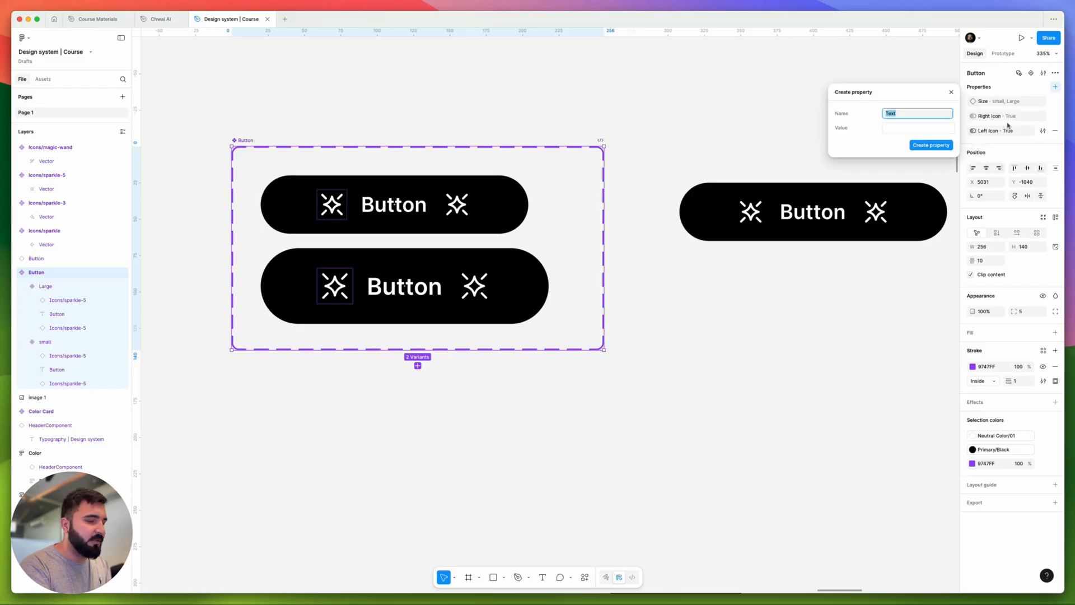
type("Butt")
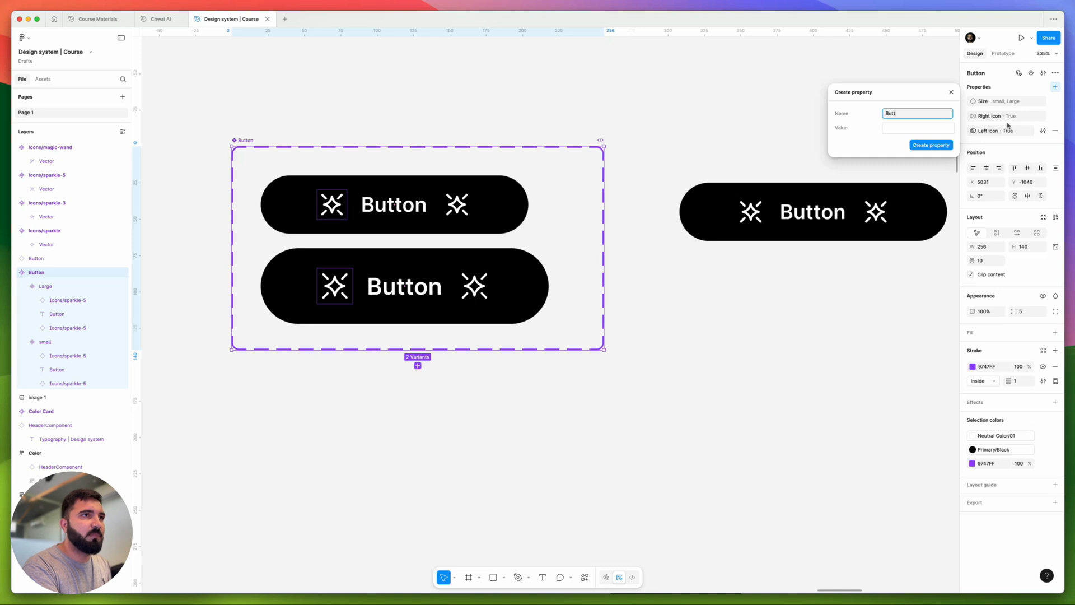
type("on")
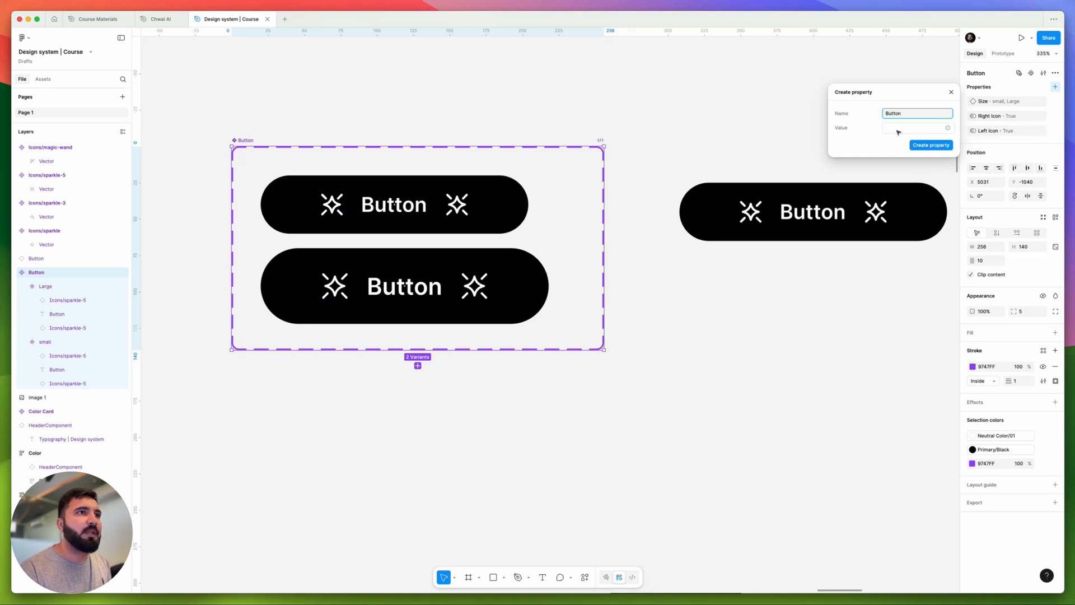
left_click(920, 146)
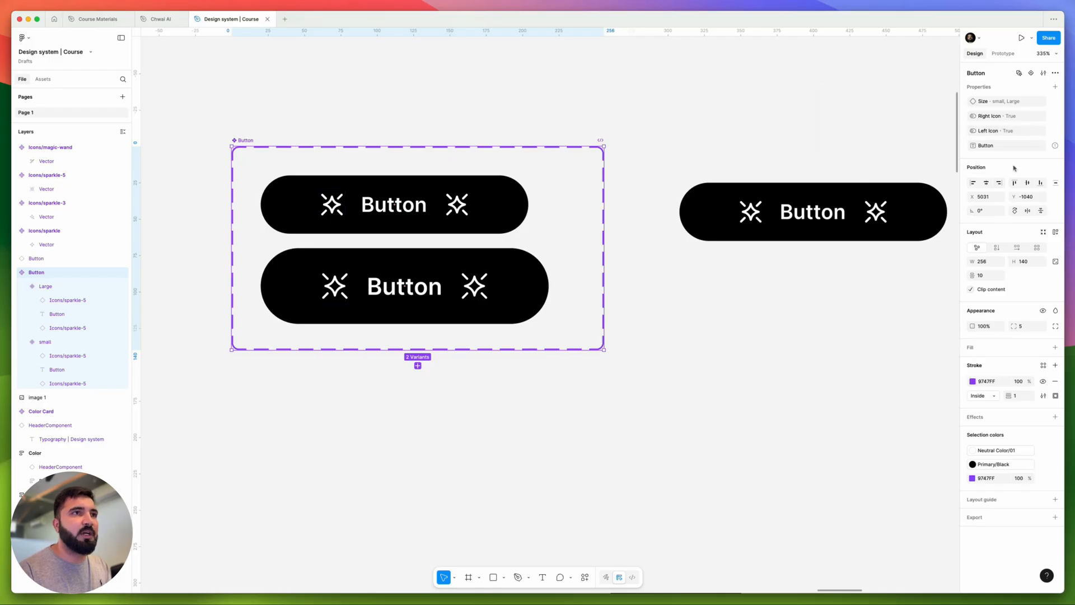
Step: Check the new text property's usage notice and the Button instance's available properties, and clear the selection
mouse_move(1056, 146)
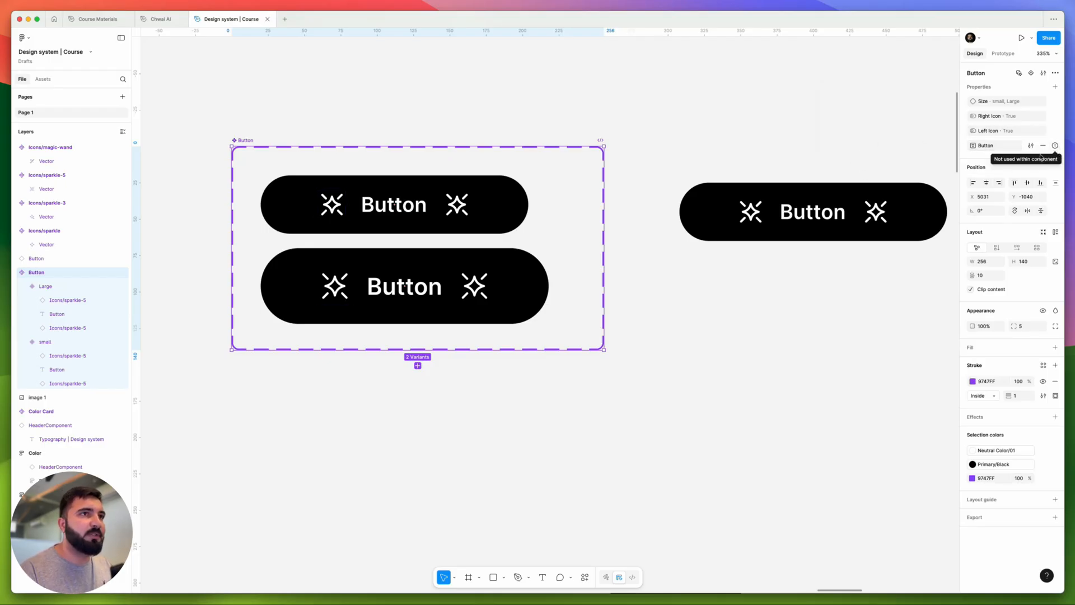
left_click(787, 175)
left_click(780, 221)
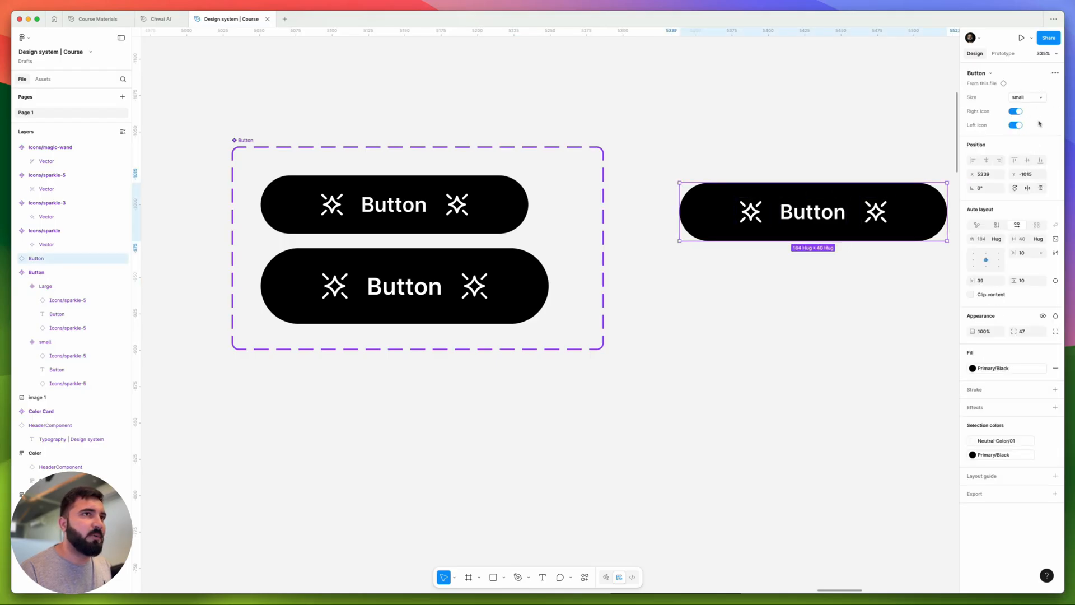
left_click(696, 127)
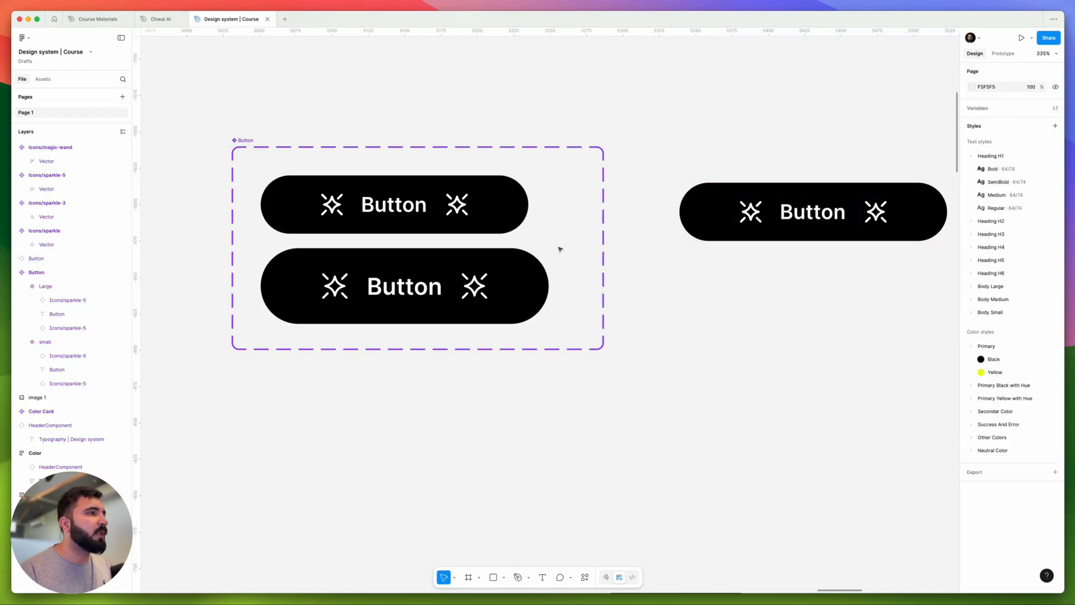
Step: Bind the text content of the labels in both the small and Large variants to the Button text property
scroll(560, 247, "left", 2)
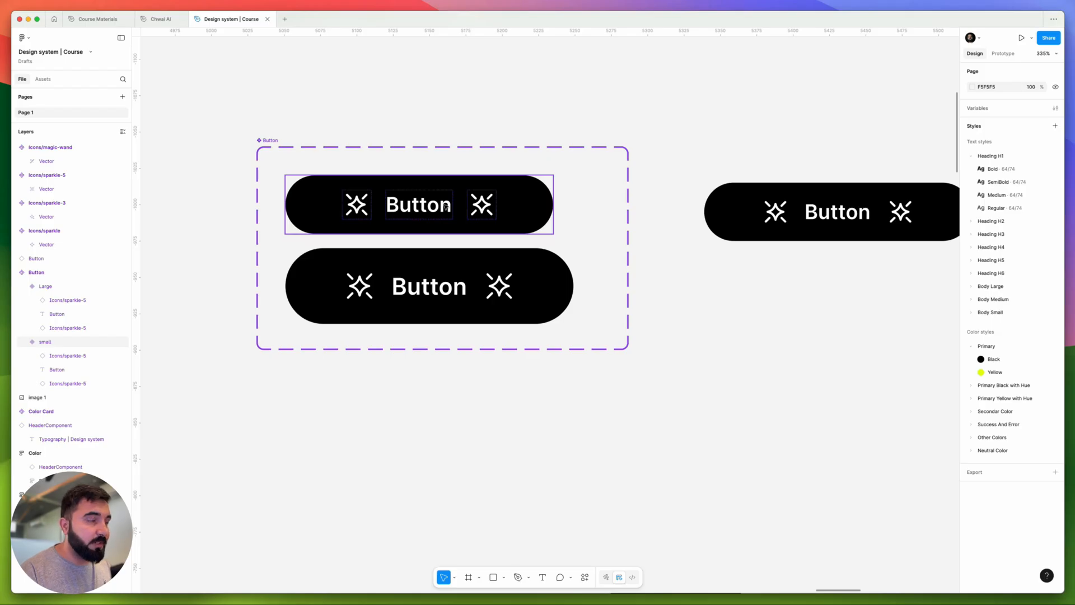
left_click(446, 207)
left_click(443, 204)
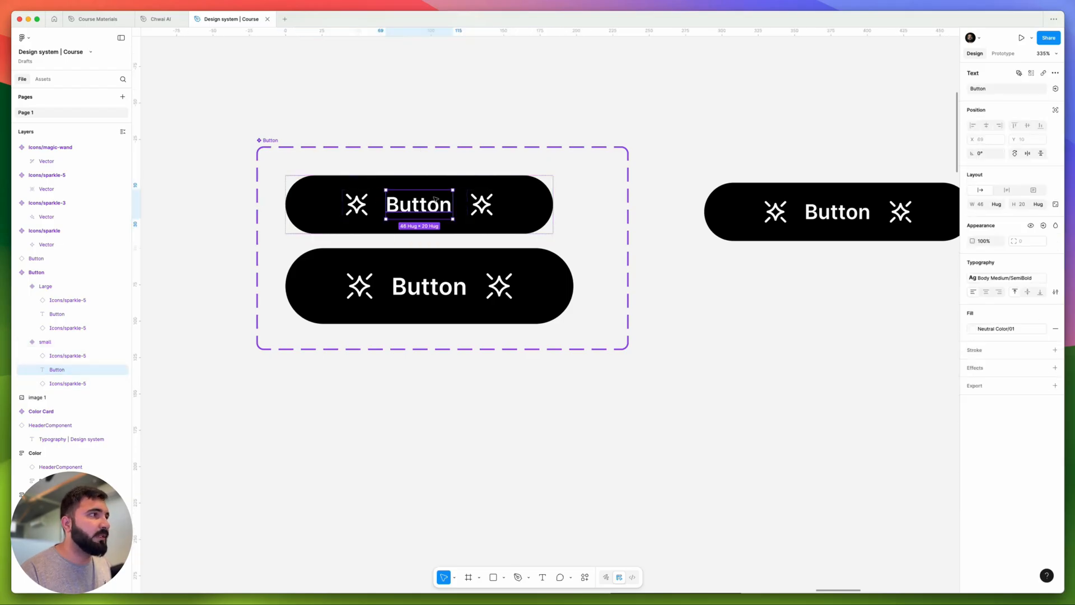
left_click(441, 289, "shift")
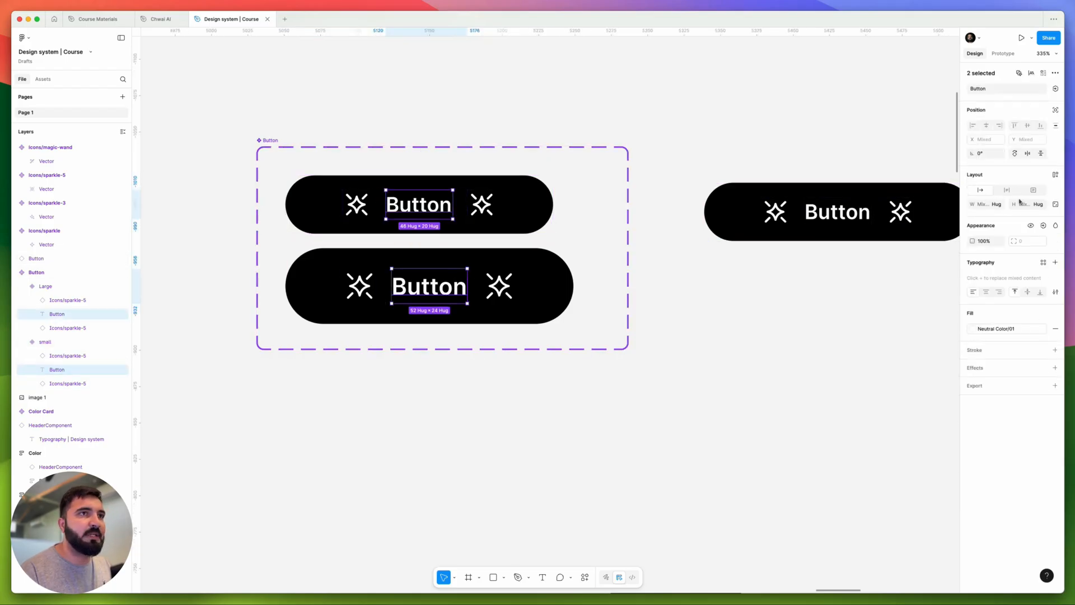
left_click(1055, 89)
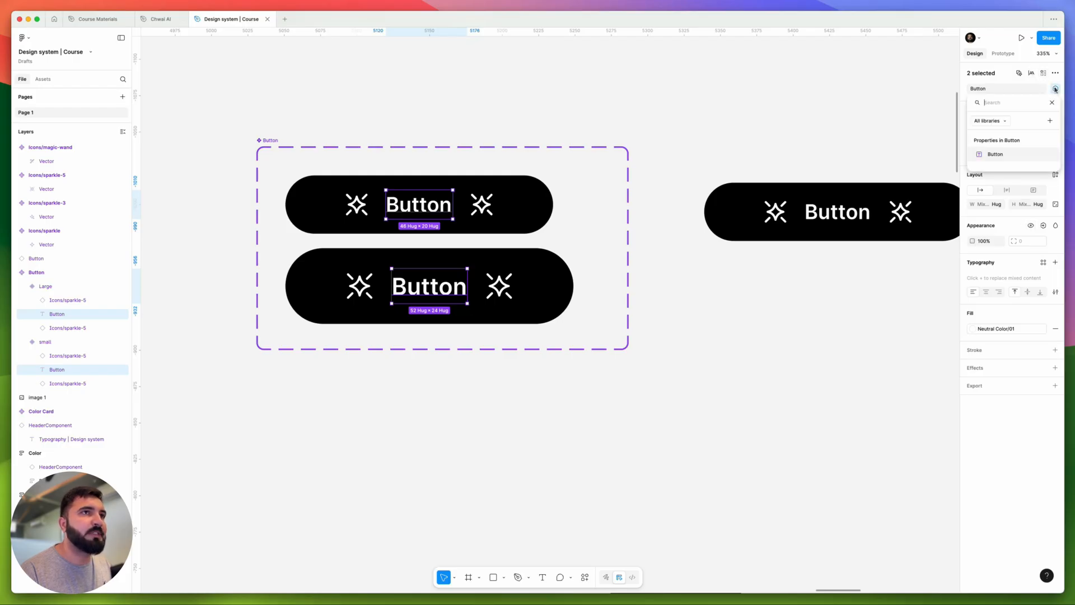
left_click(994, 154)
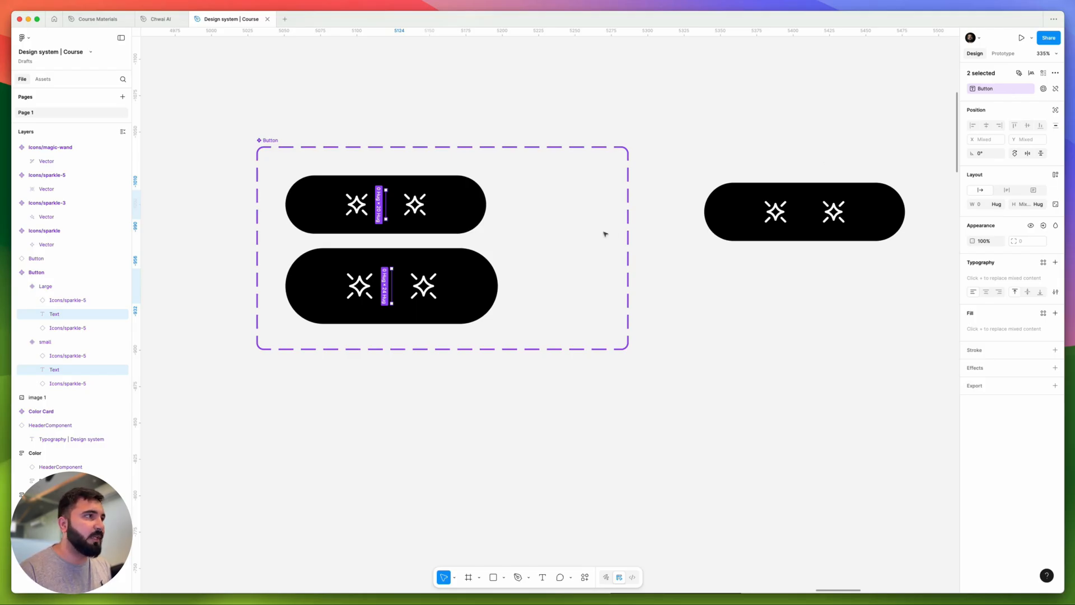
left_click(1013, 90)
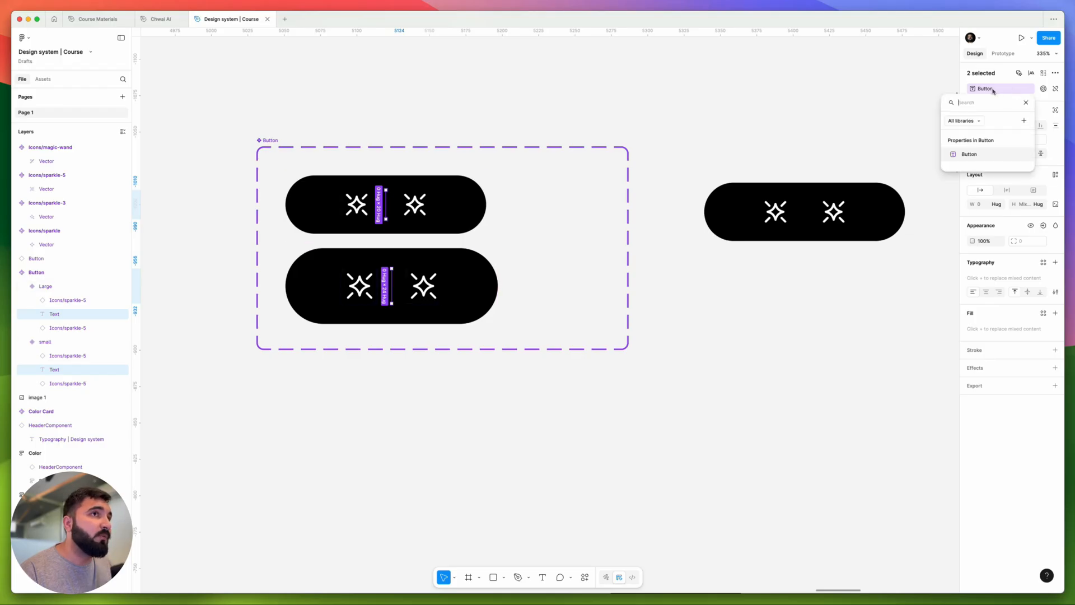
left_click(970, 154)
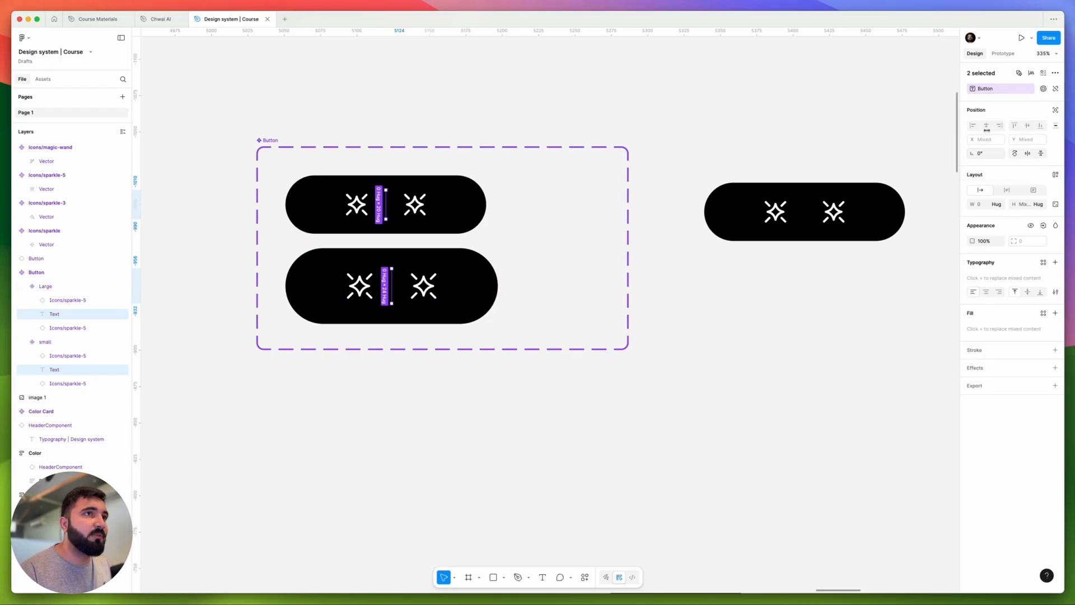
Step: Rename the Button component set's text property to Button Text and set its value to Button
left_click(827, 132)
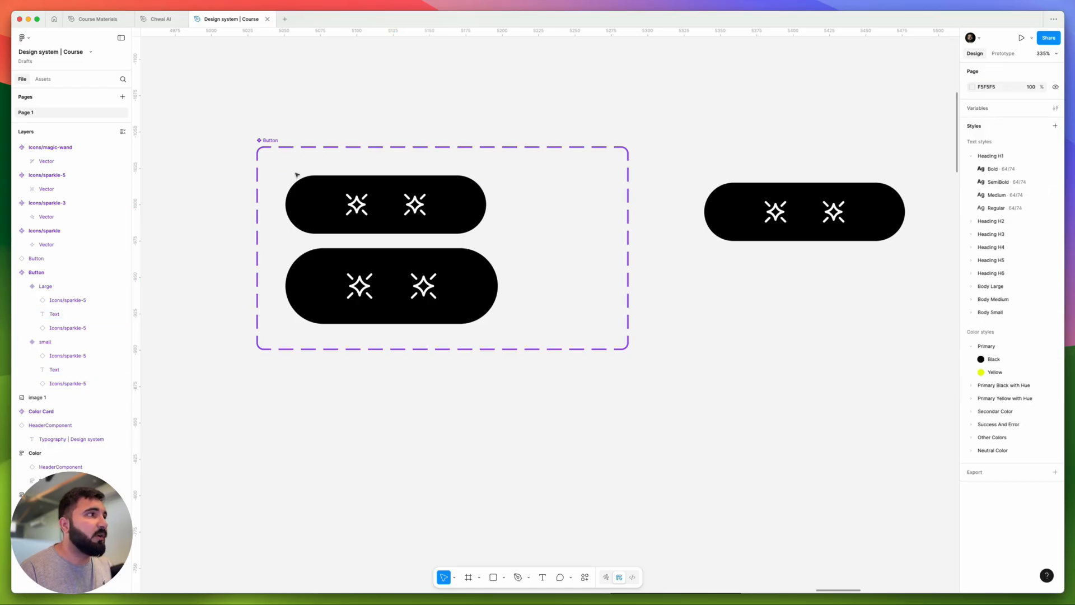
left_click(276, 146)
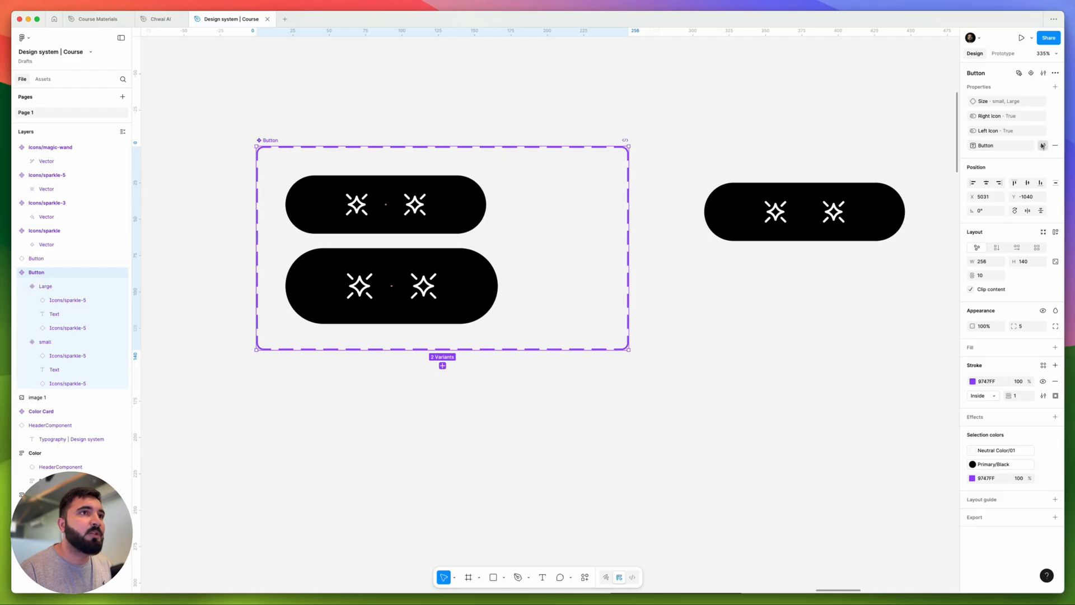
left_click(1043, 145)
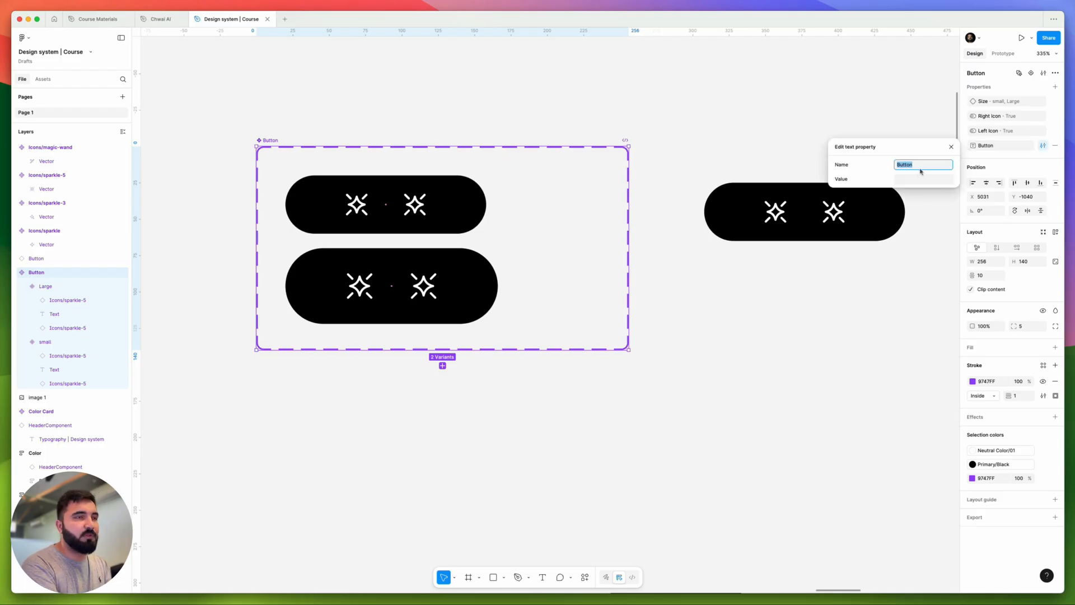
type("Text")
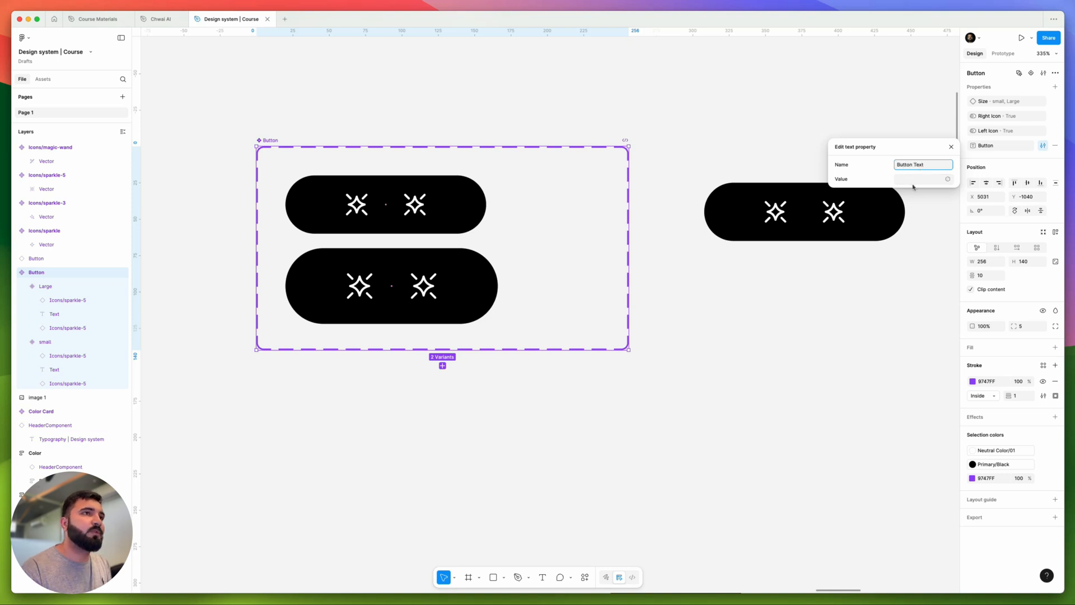
left_click(918, 180)
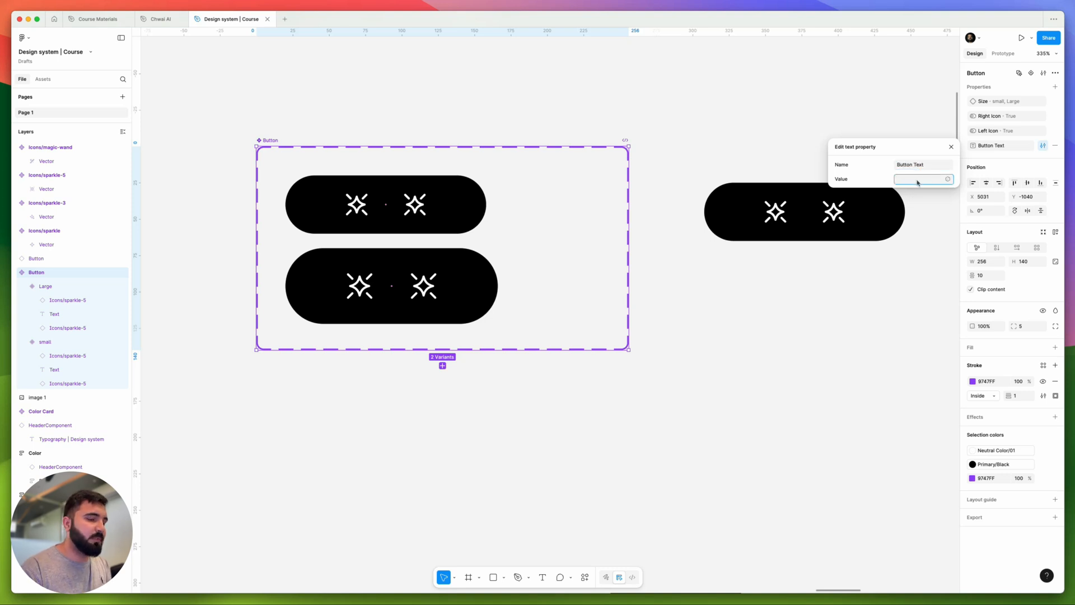
key("Return")
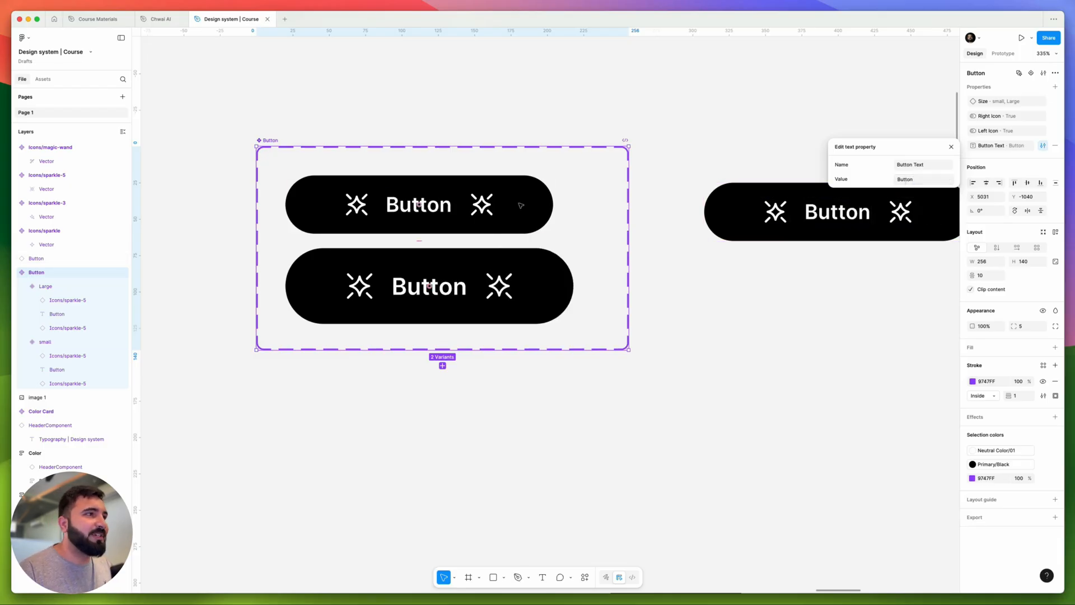
Step: Select the Button instance beside the component set and examine its Size, icon and Button Text properties
scroll(342, 245, "down", 3)
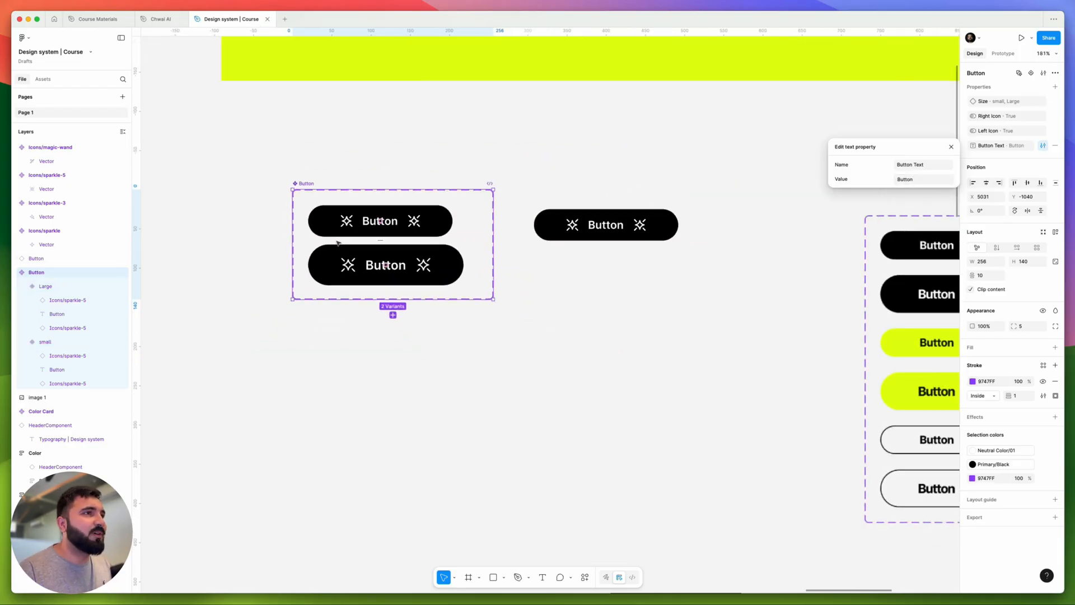
left_click_drag(530, 332, 700, 168)
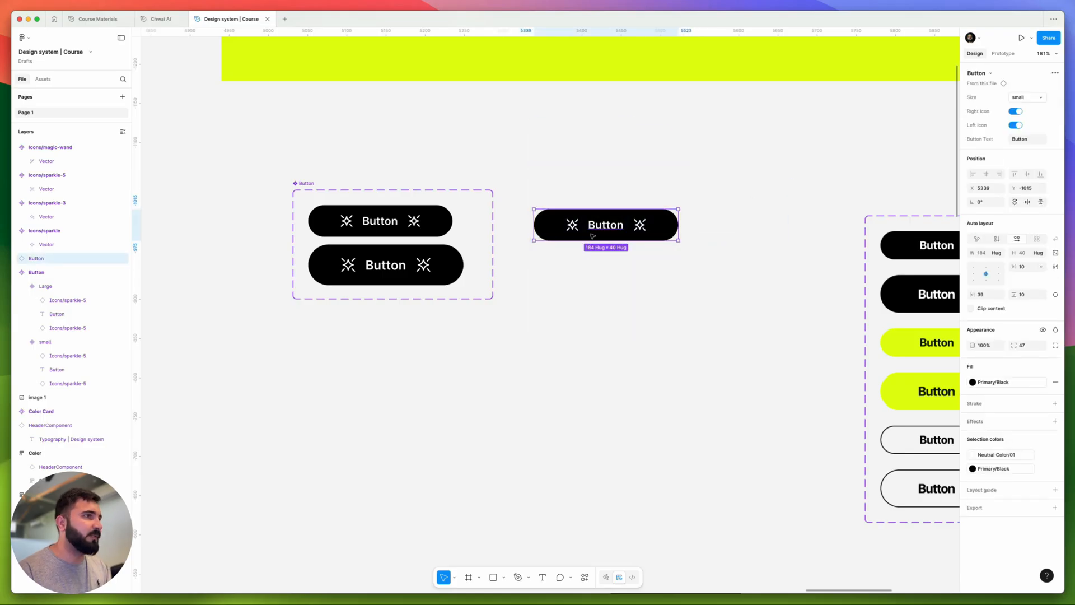
scroll(564, 230, "up", 5)
scroll(689, 274, "left", 3)
scroll(698, 184, "down", 3)
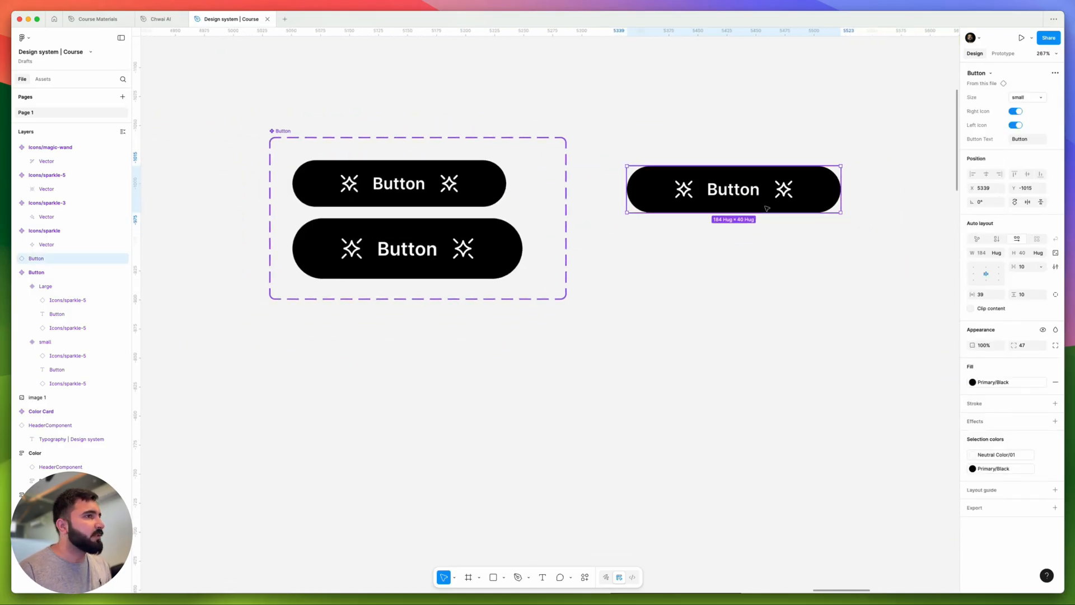
Step: Examine the Button component set's existing properties and the property types that can be added to it
scroll(734, 208, "left", 3)
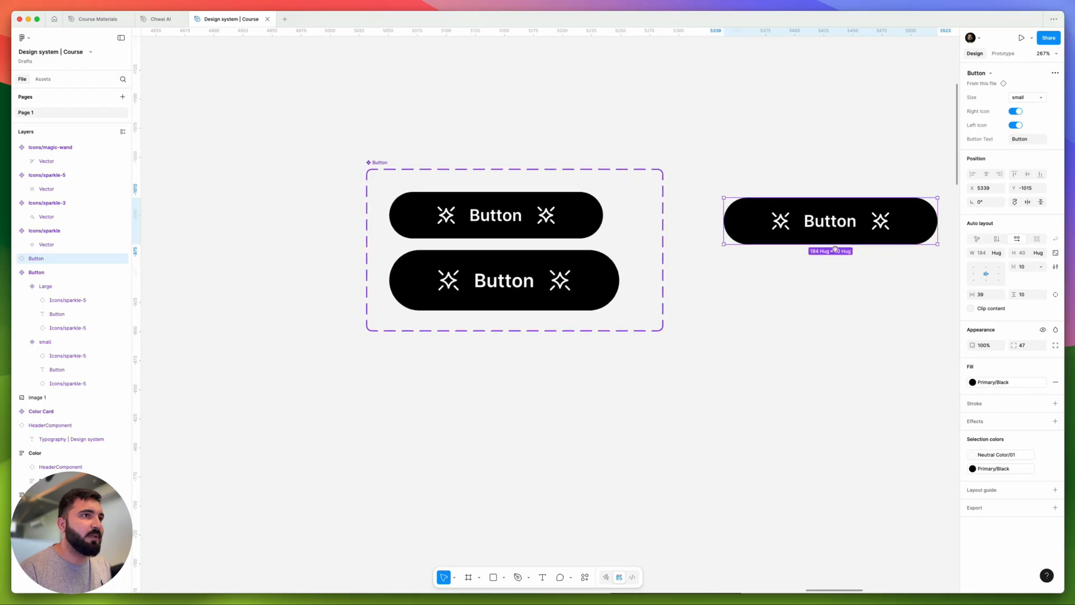
scroll(636, 149, "down", 2)
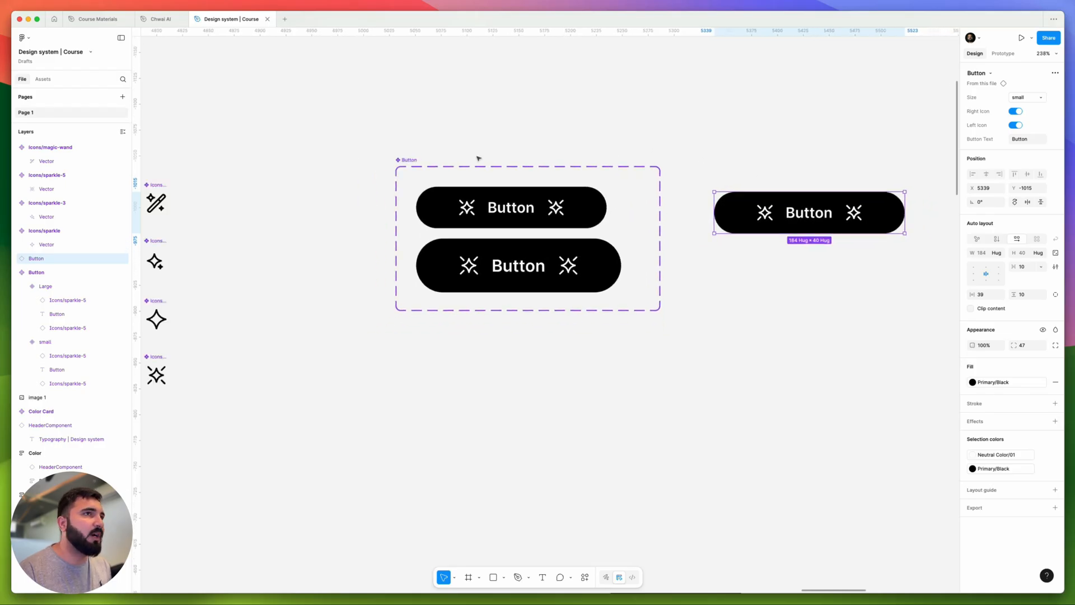
left_click(597, 135)
left_click(410, 160)
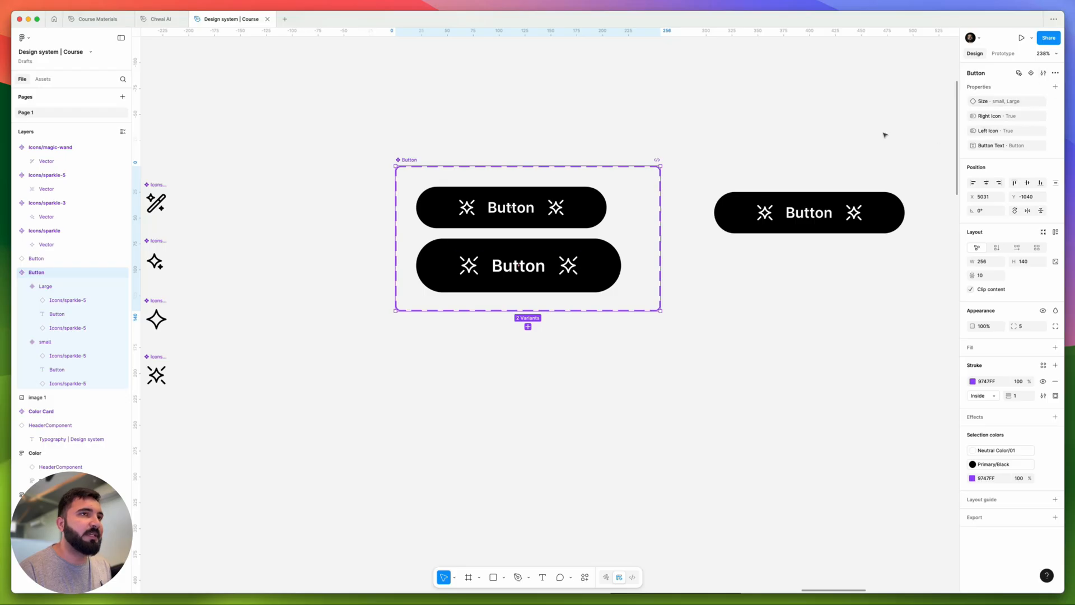
left_click(501, 124)
left_click(408, 159)
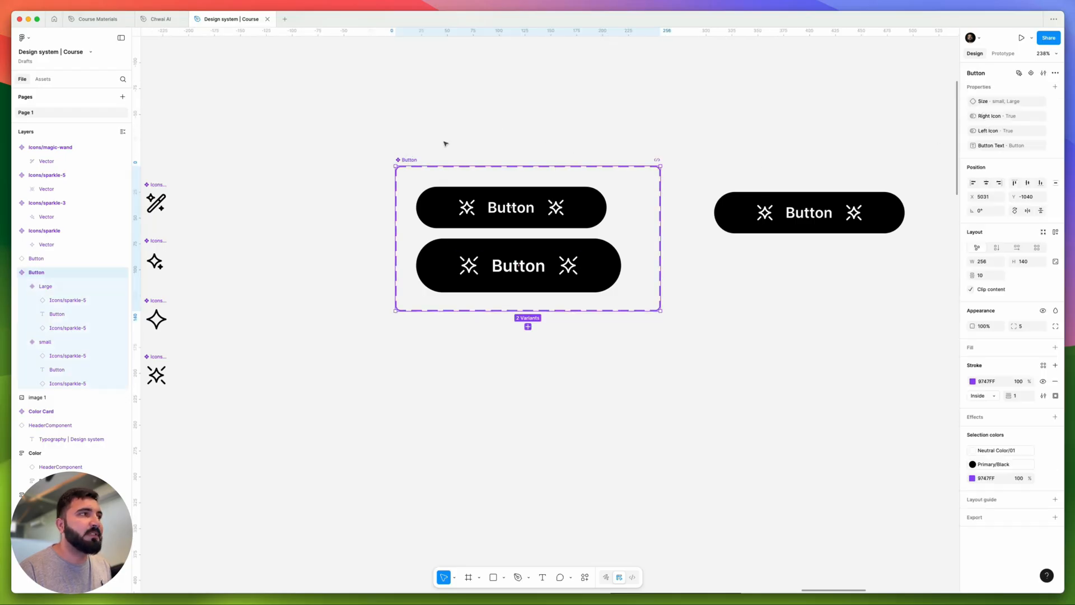
left_click(1055, 88)
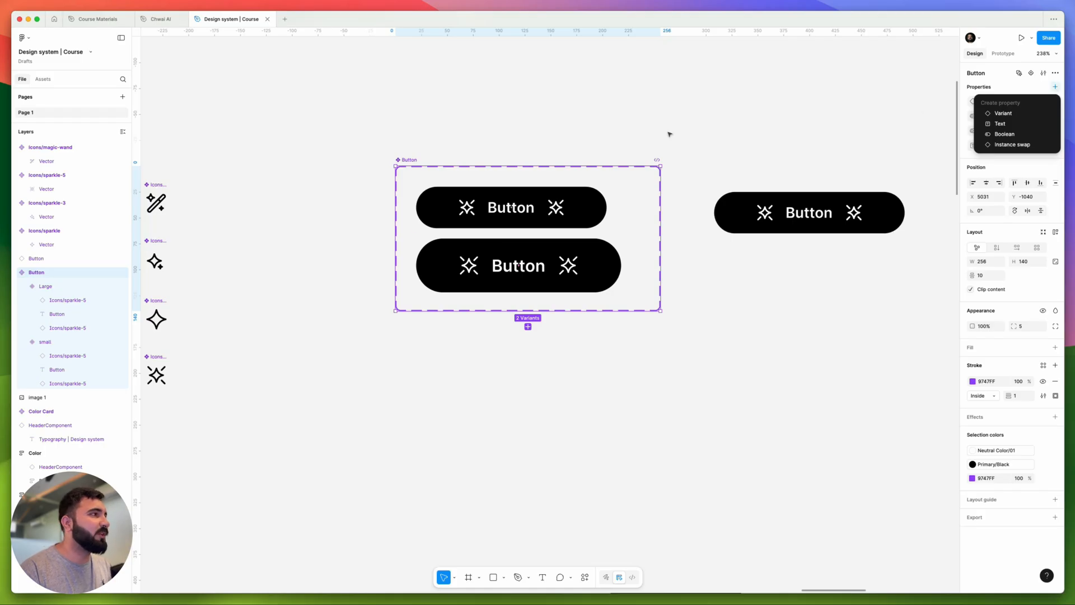
Step: Examine the four icon components beside the buttons and the left icon inside the small button variant
scroll(326, 206, "down", 5)
left_click_drag(276, 148, 225, 334)
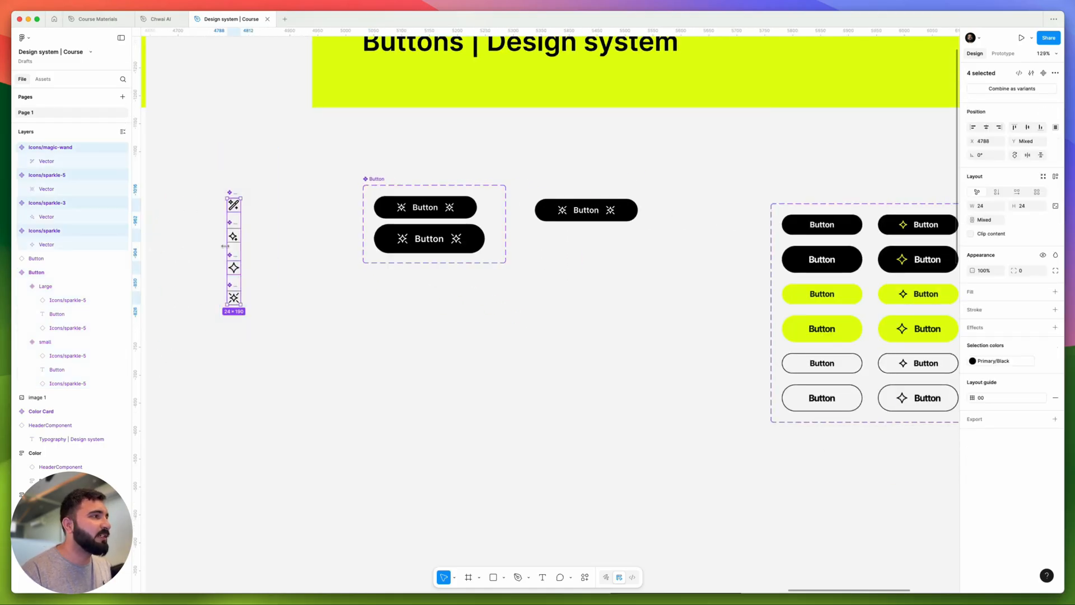
scroll(228, 115, "up", 10)
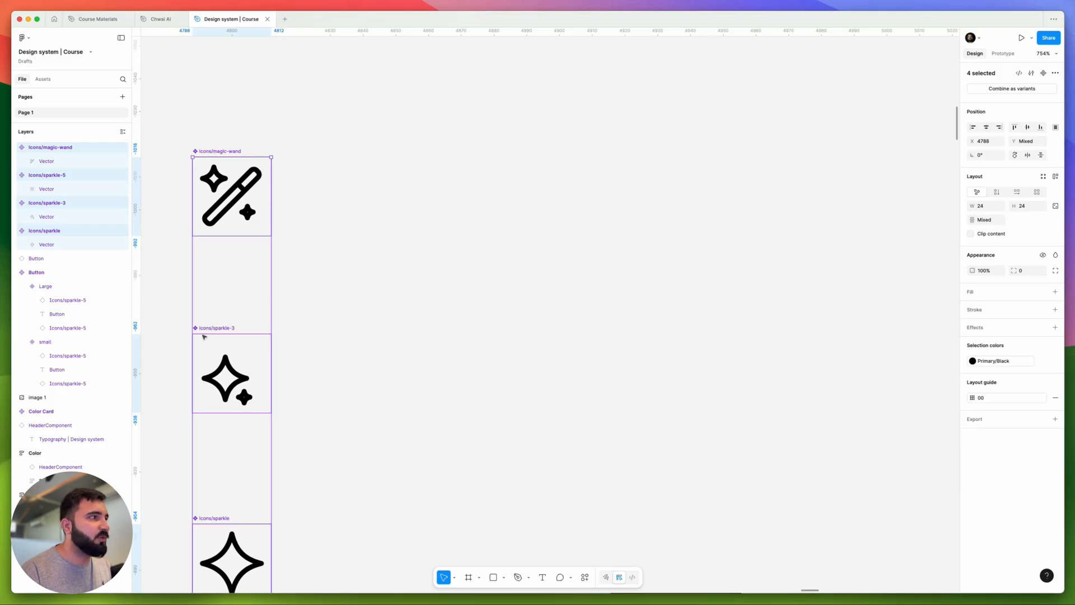
scroll(360, 221, "down", 5)
left_click_drag(363, 126, 251, 491)
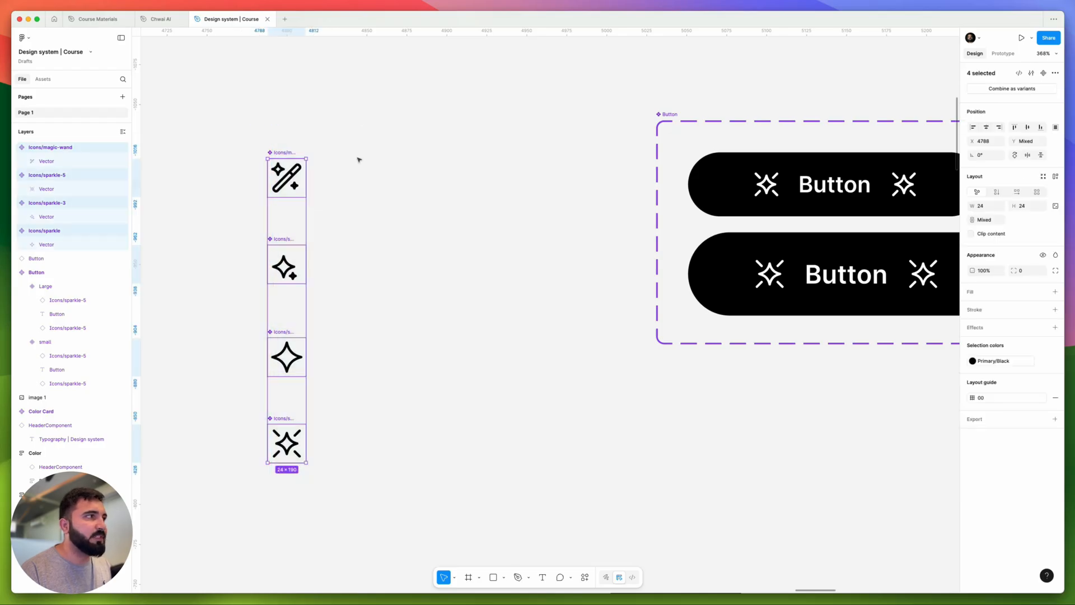
left_click_drag(359, 131, 208, 477)
scroll(420, 270, "right", 5)
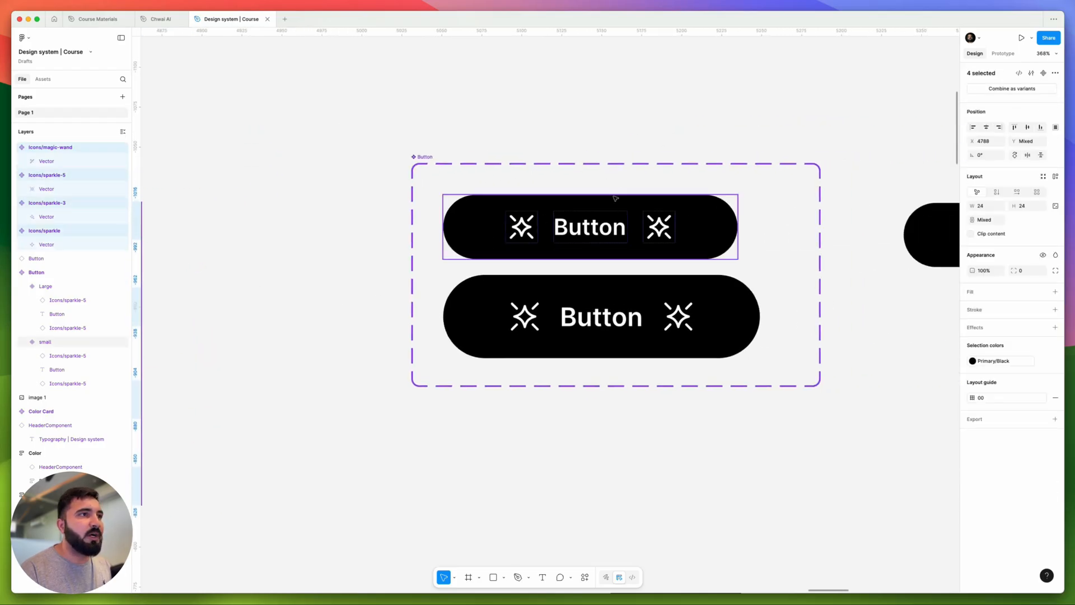
double_click(522, 229)
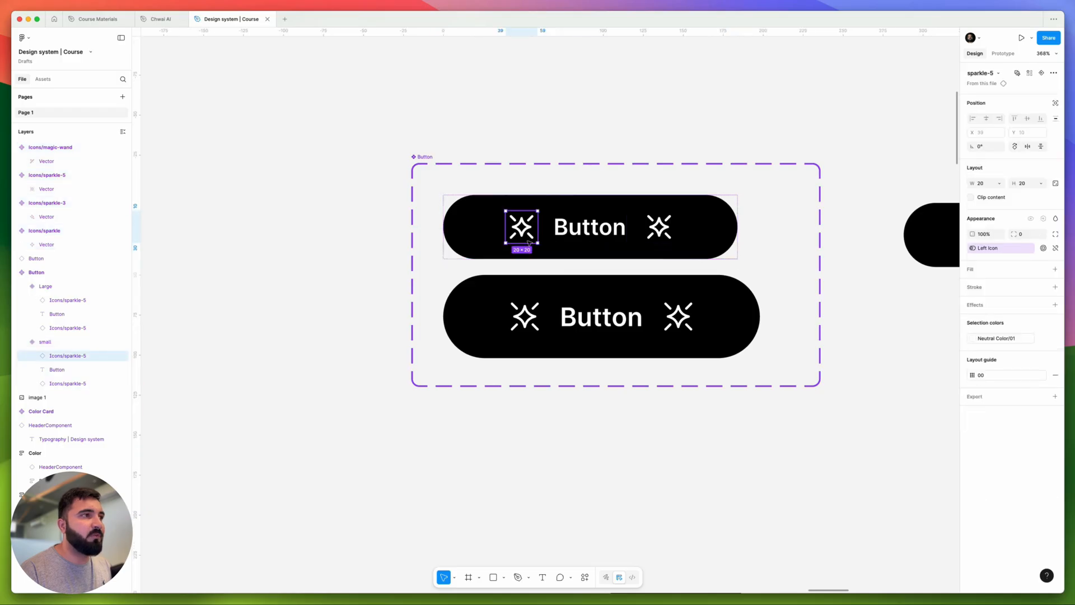
scroll(522, 229, "left", 3)
Step: Add an instance swap property named Icons to the Button component set, with sparkle-5 from the Icons folder as its value
left_click(523, 168)
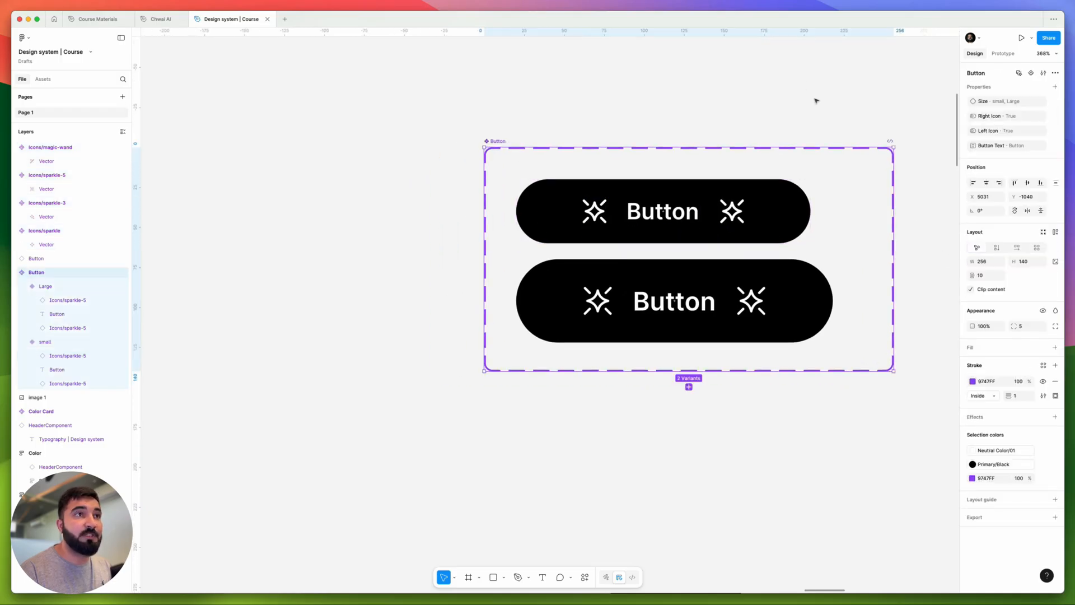
left_click(1054, 86)
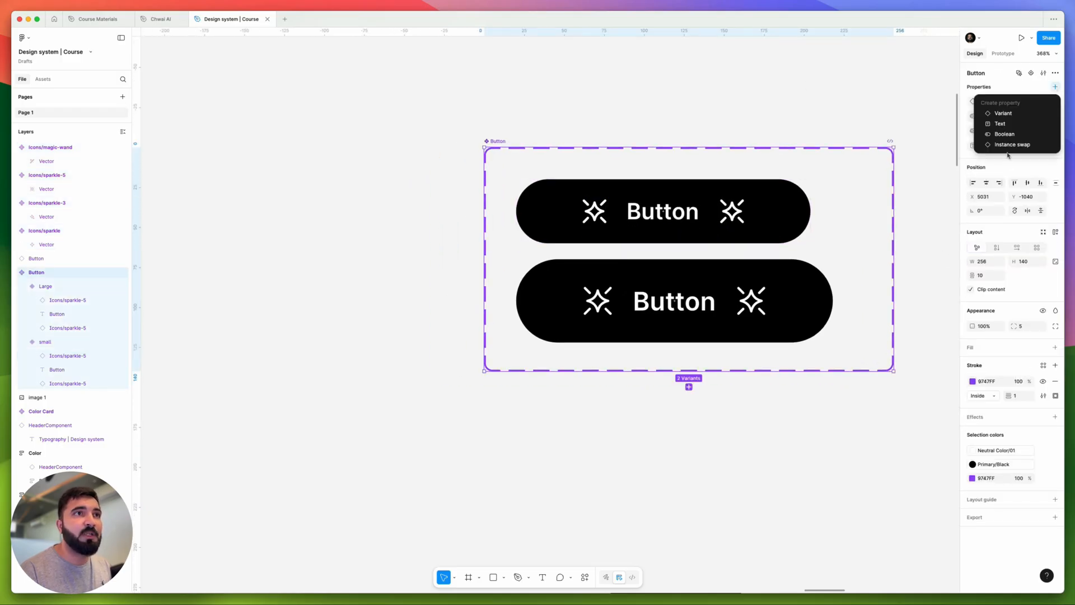
left_click(1012, 145)
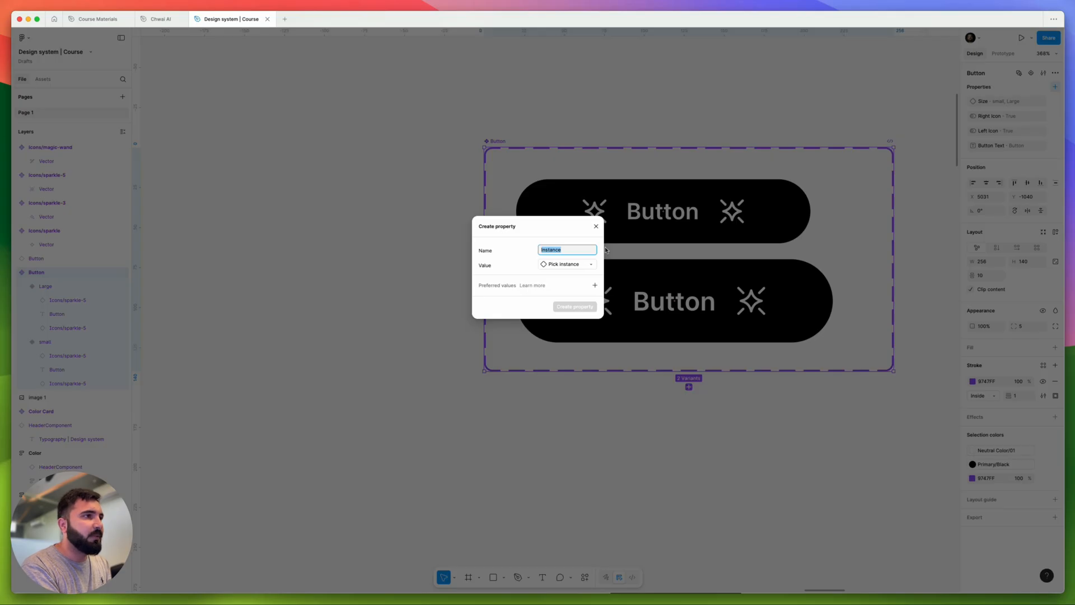
type("Icons")
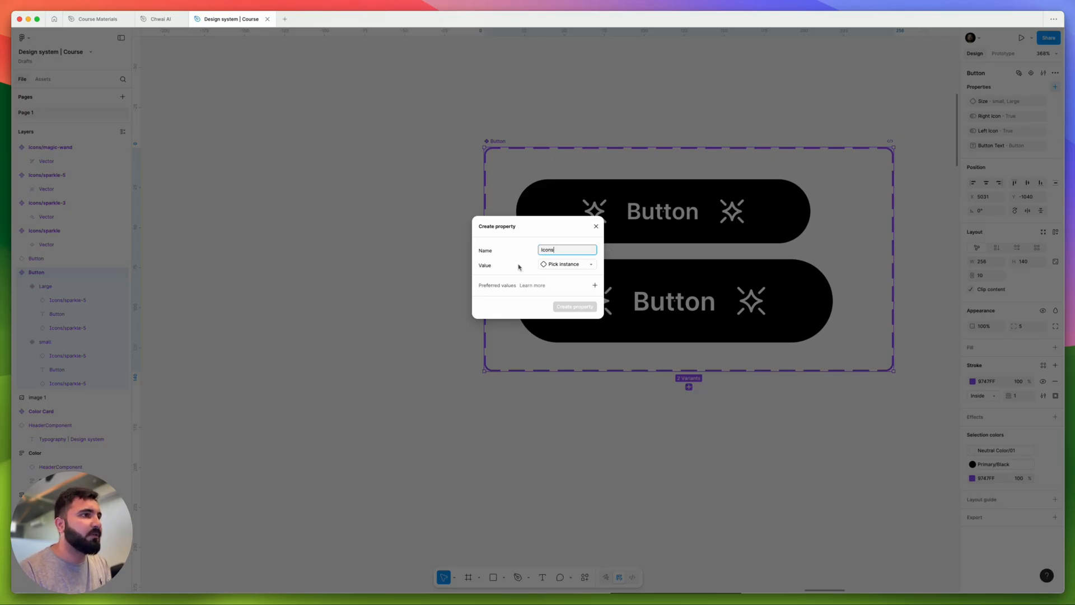
left_click(556, 265)
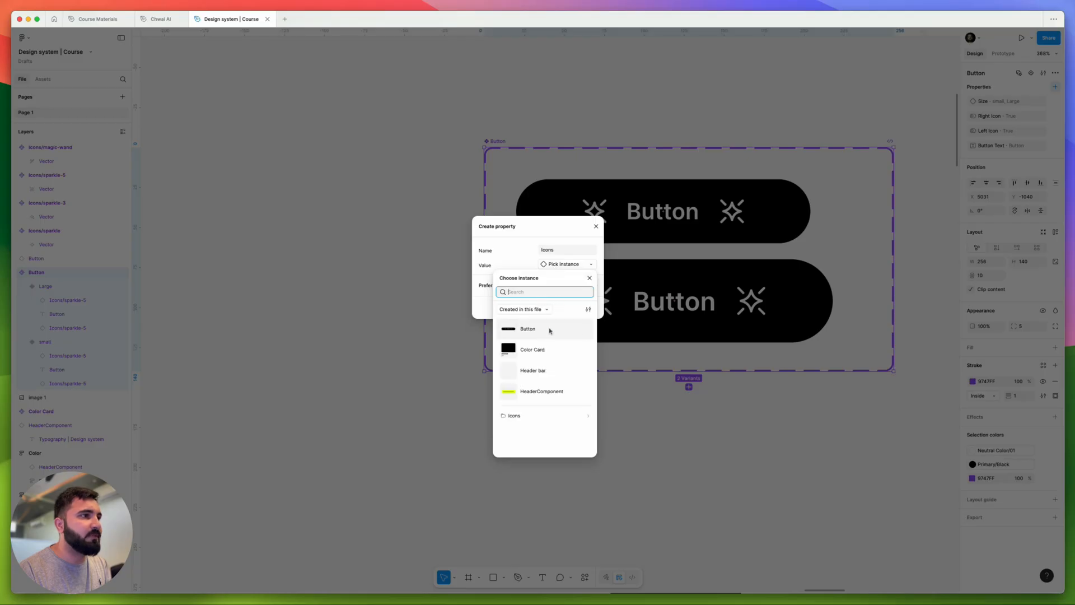
left_click(529, 417)
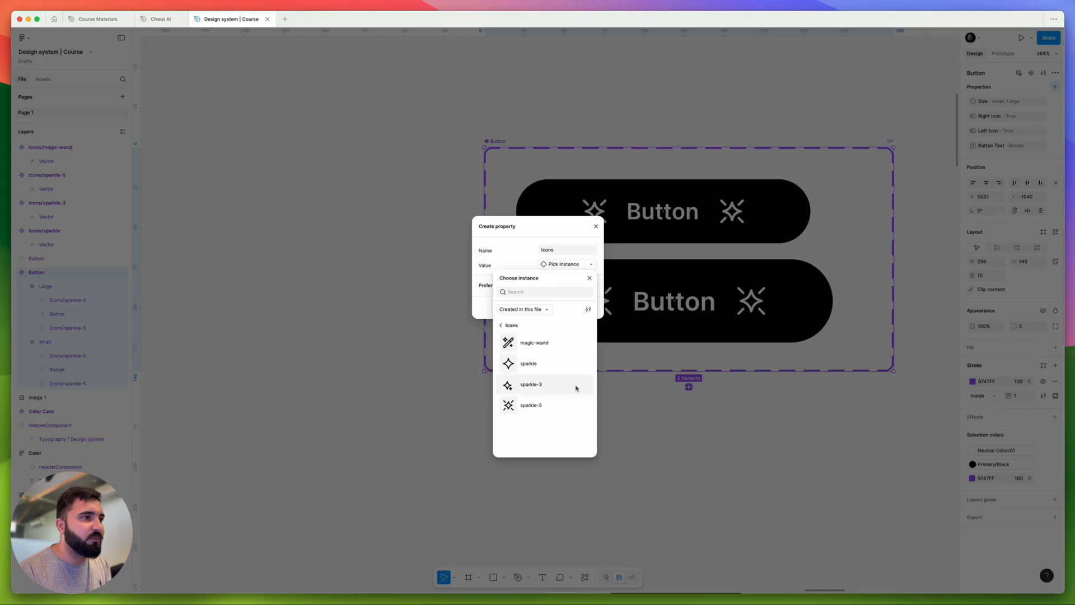
left_click(532, 406)
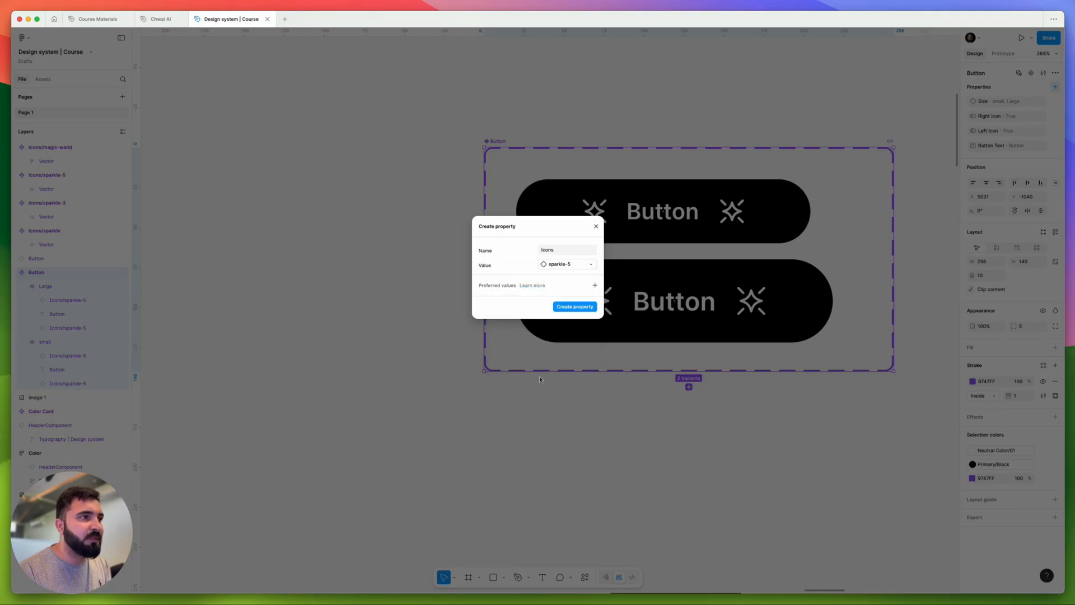
left_click(580, 312)
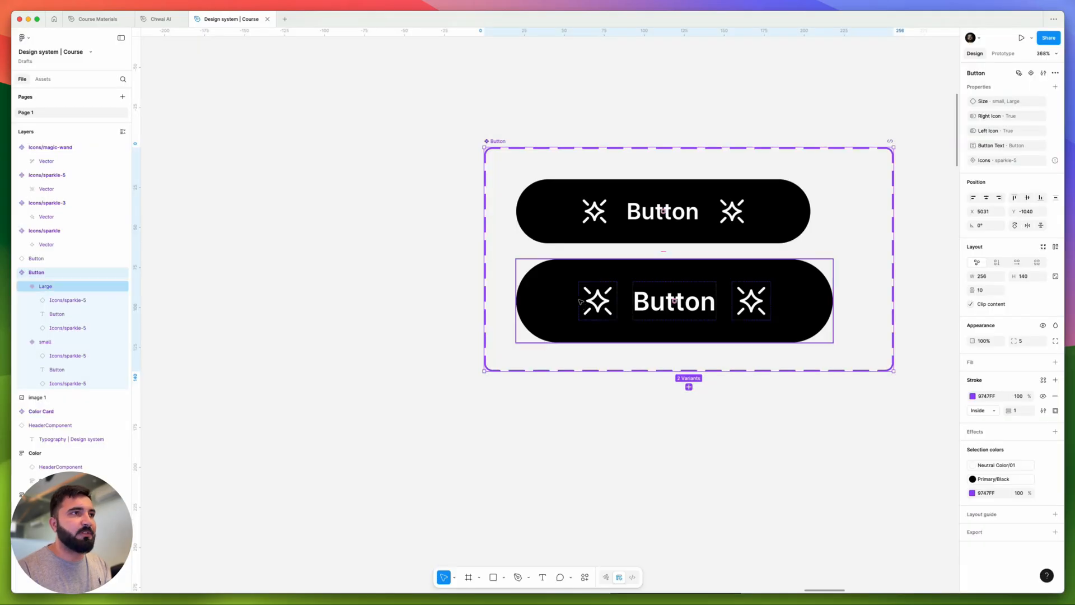
Step: Link the left and right icons of both the small and Large button variants to the Icons instance swap property
scroll(724, 141, "down", 1)
scroll(724, 141, "down", 2)
left_click(718, 110)
left_click_drag(717, 112, 583, 125)
left_click(385, 153)
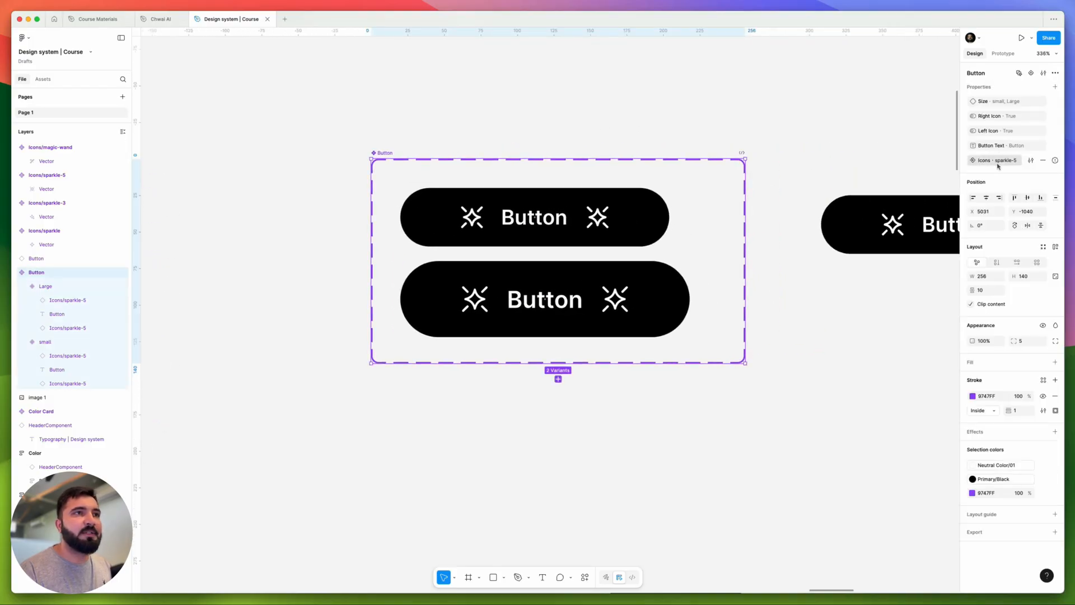
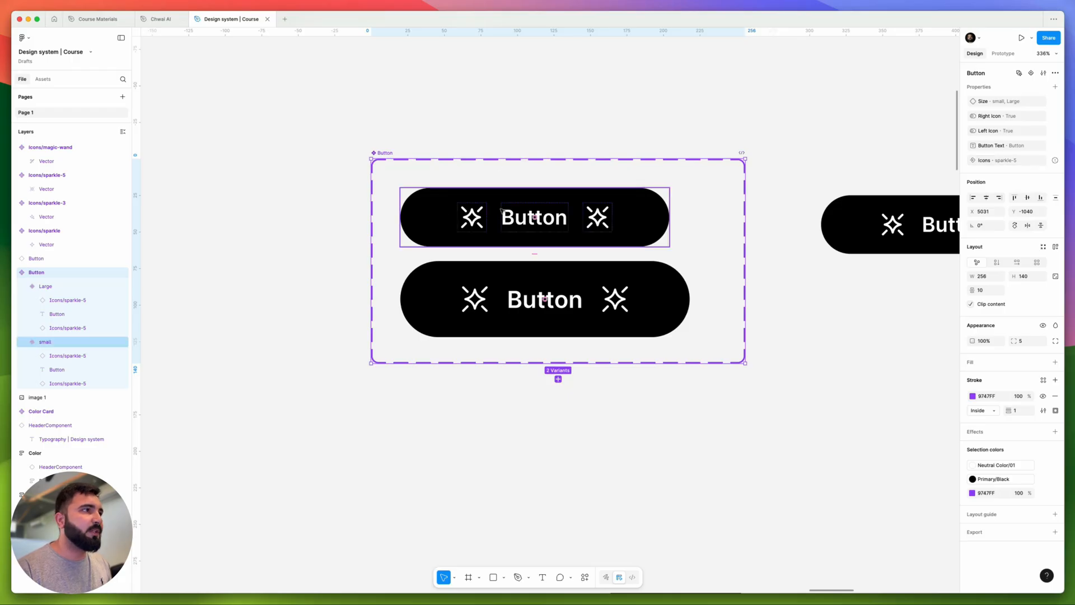
left_click(476, 224)
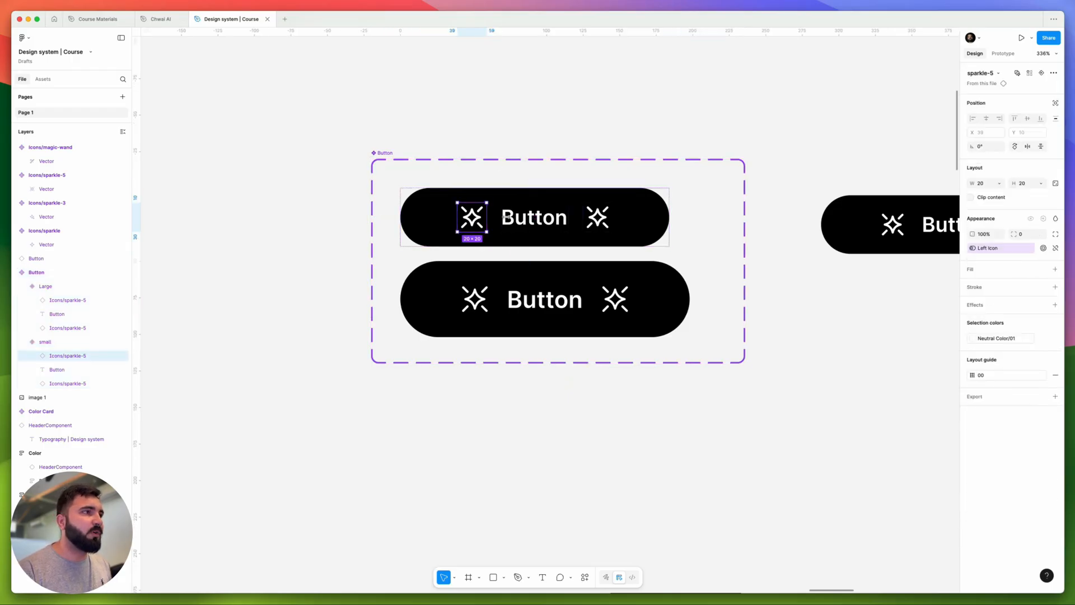
left_click(598, 217, "shift")
left_click(473, 305, "shift")
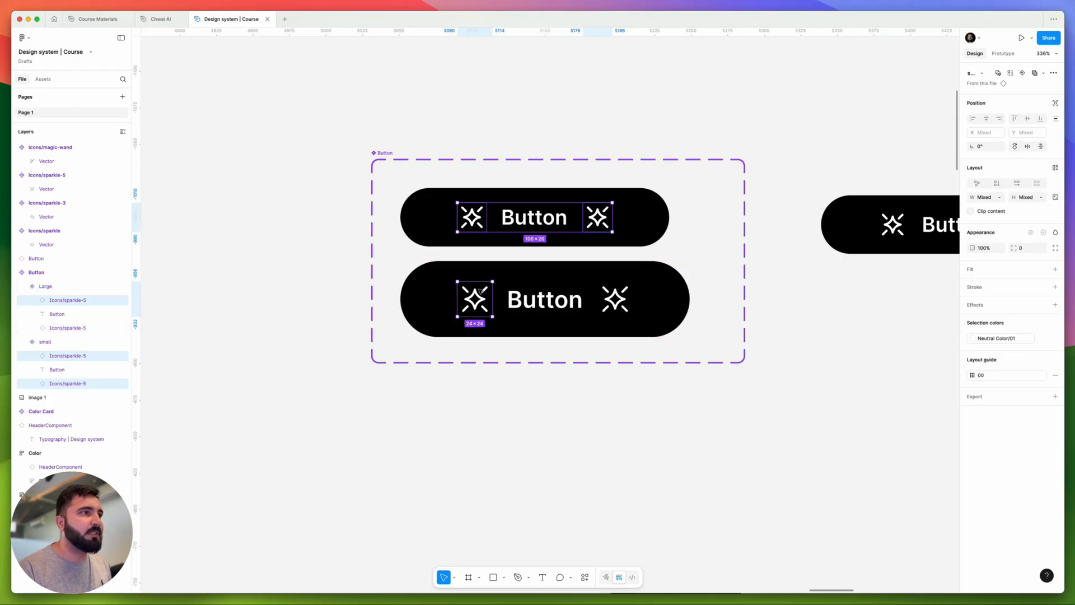
left_click(615, 298, "shift")
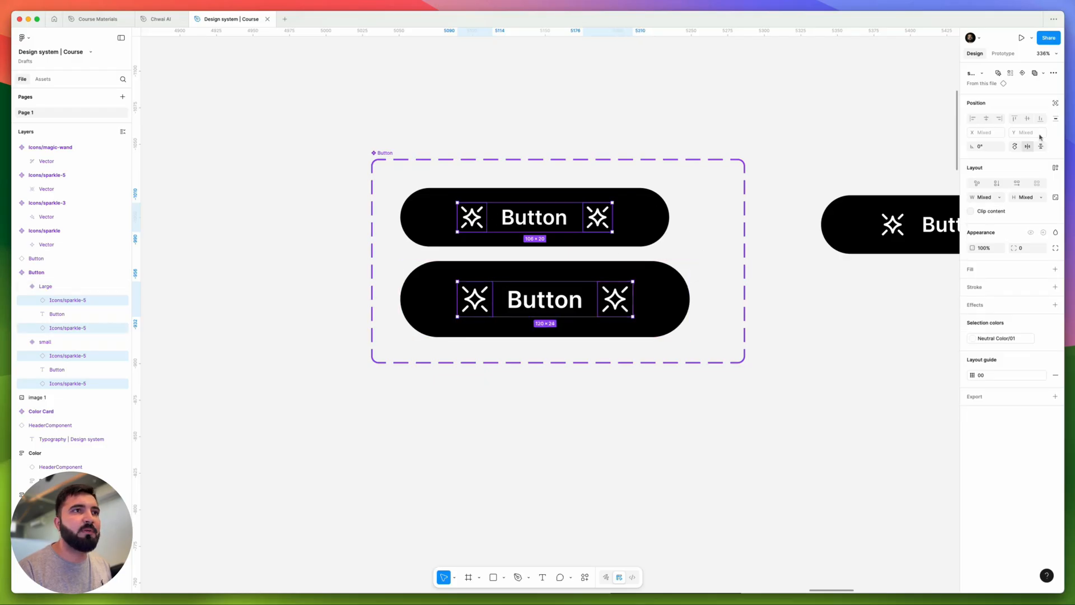
left_click(1023, 74)
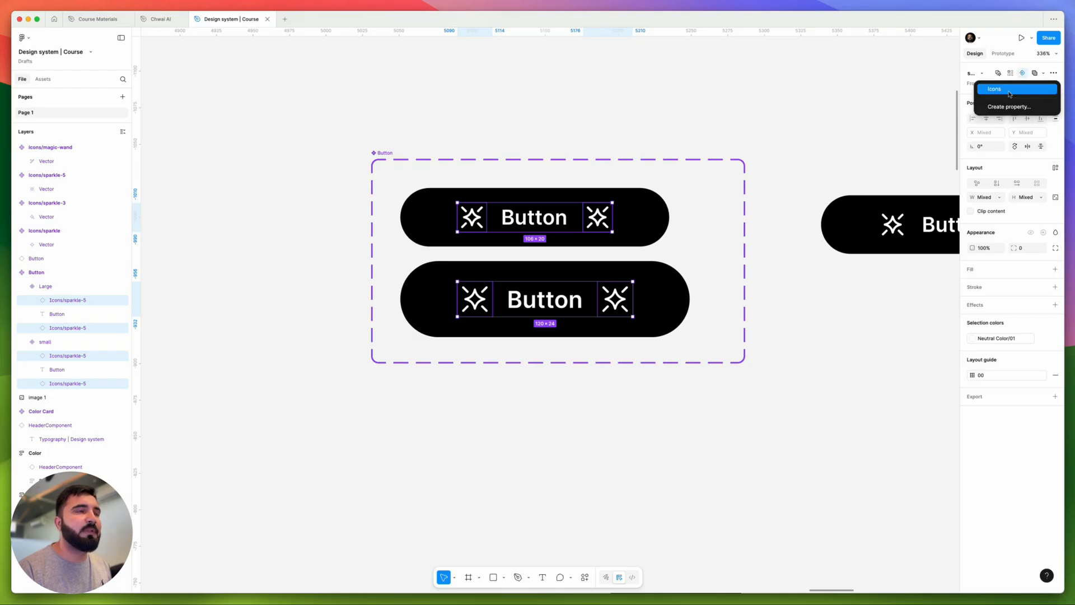
left_click(1010, 91)
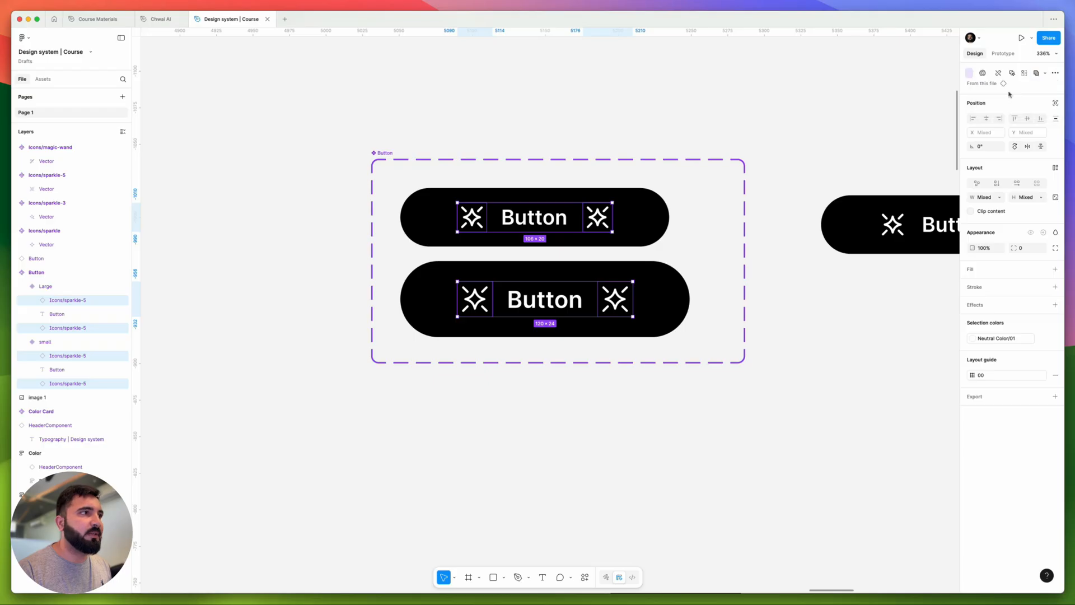
left_click(530, 117)
Step: Test the separate button instance by switching its Right Icon and Left Icon properties off and on again
scroll(442, 271, "left", 5)
scroll(523, 187, "down", 5)
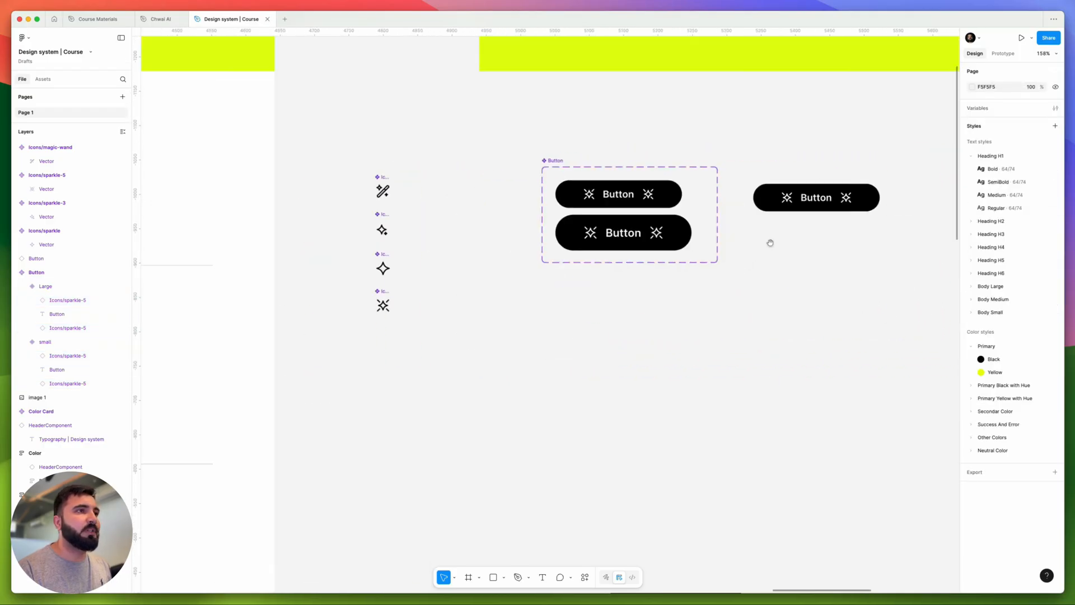
scroll(770, 243, "right", 3)
left_click(681, 219)
scroll(681, 218, "up", 5)
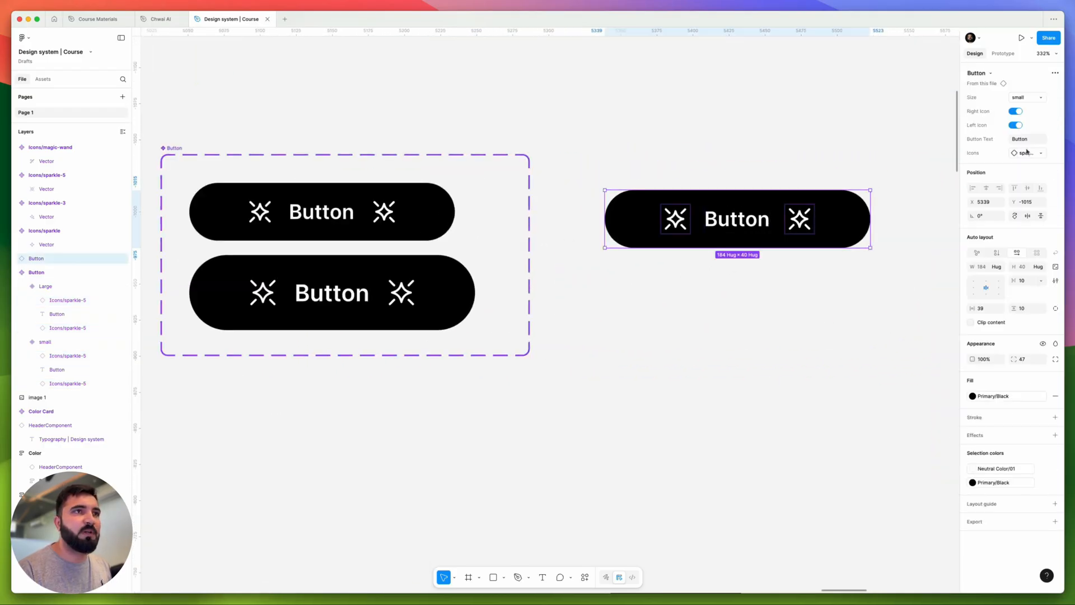
left_click(1015, 112)
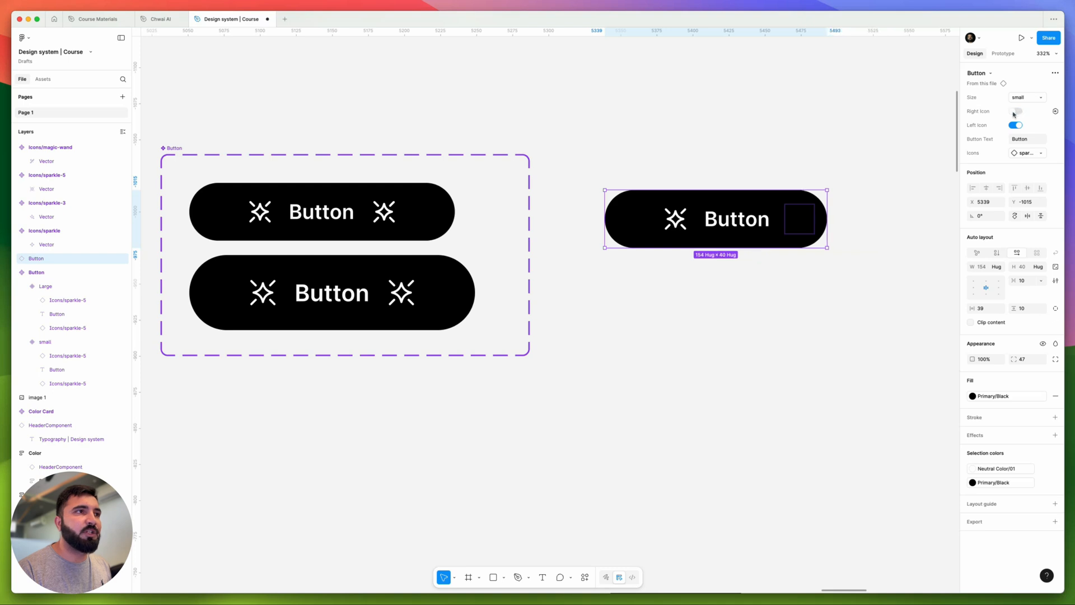
left_click(1015, 111)
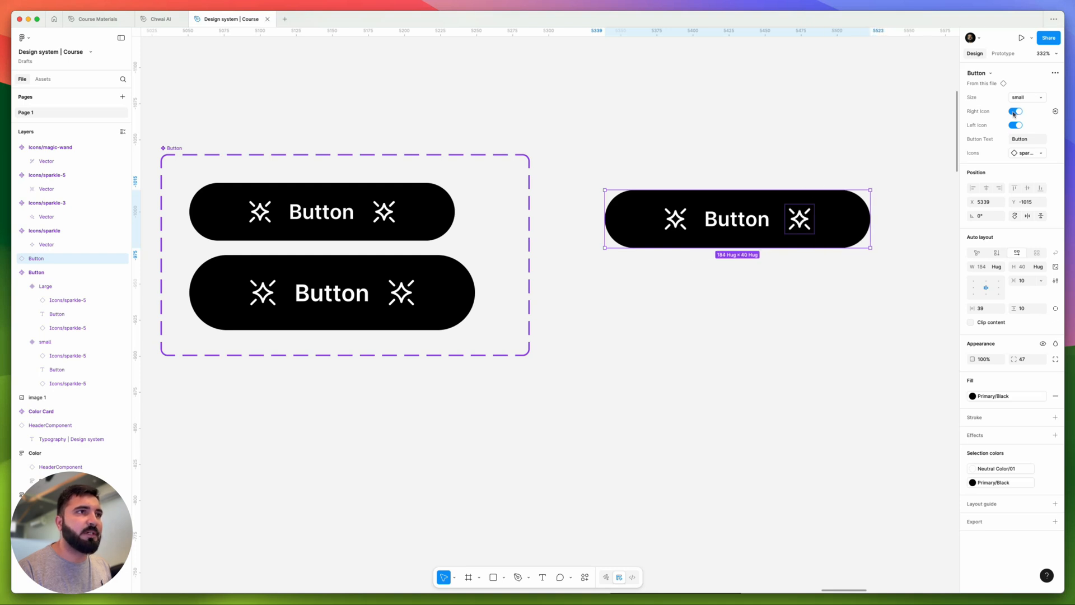
left_click(1015, 125)
left_click(1015, 126)
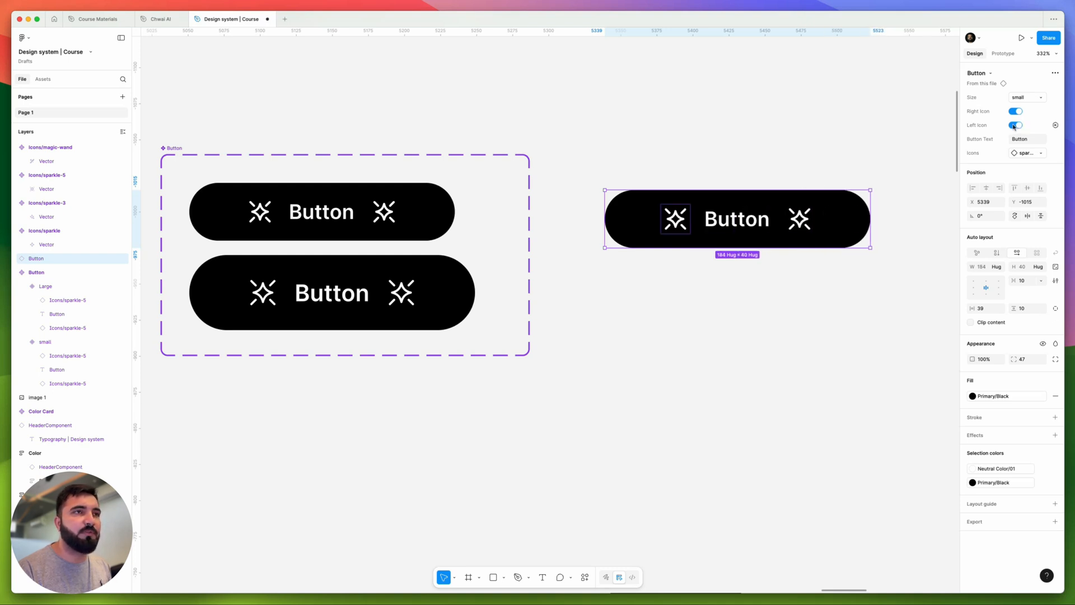
Step: Set the separate button instance's size to Large and its button text to "Login"
left_click(1037, 99)
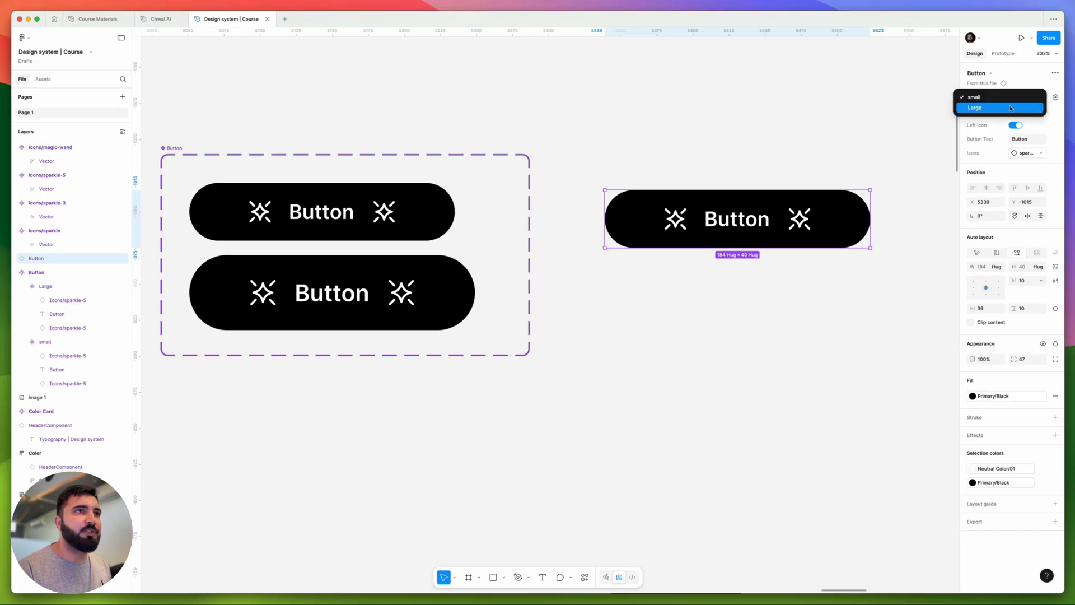
left_click(1024, 99)
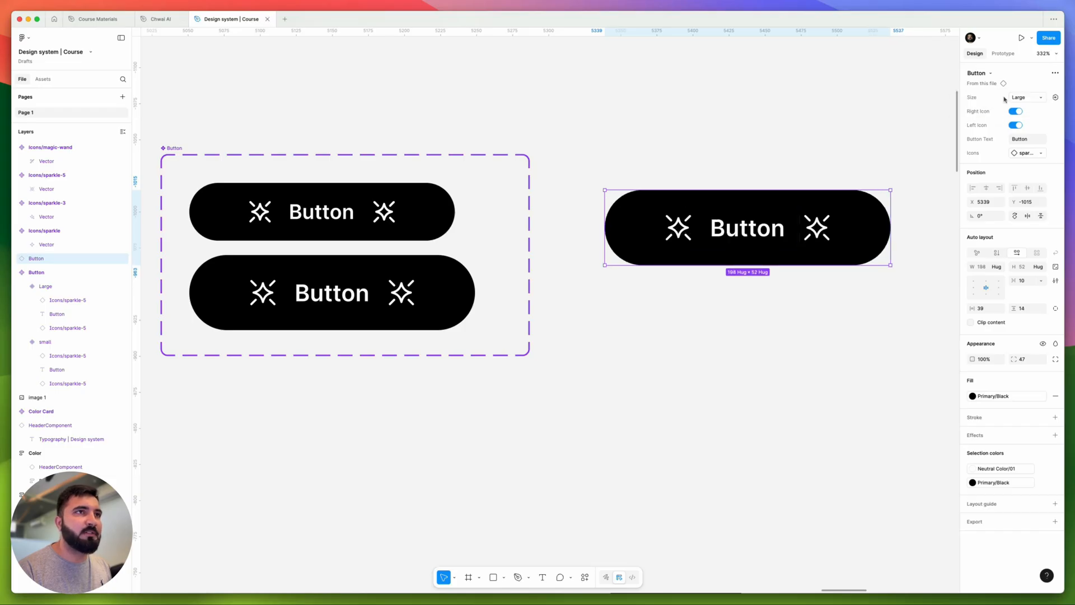
left_click(1030, 139)
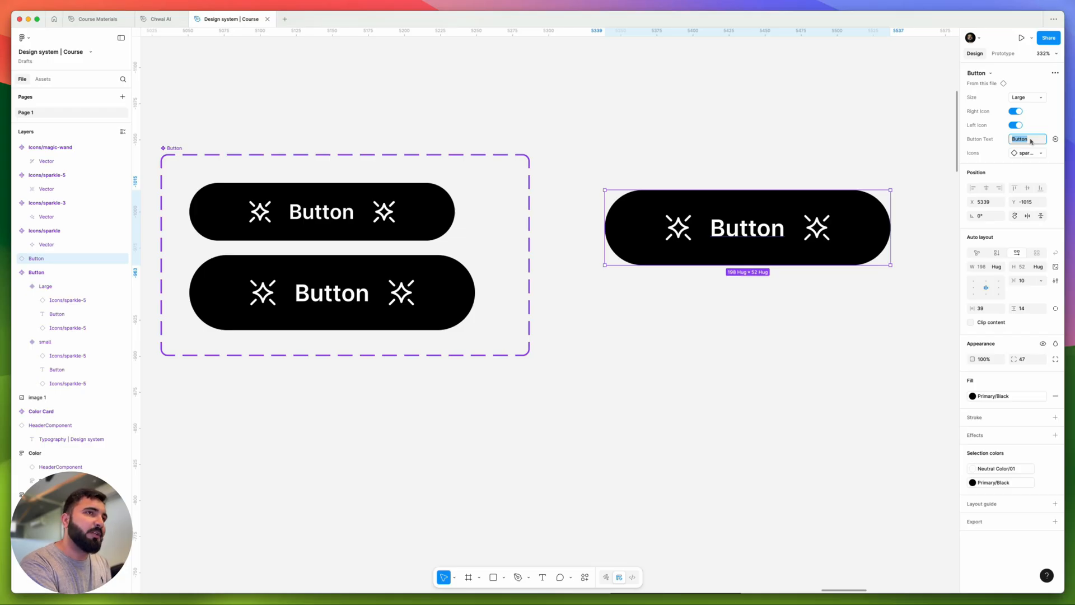
type("Login")
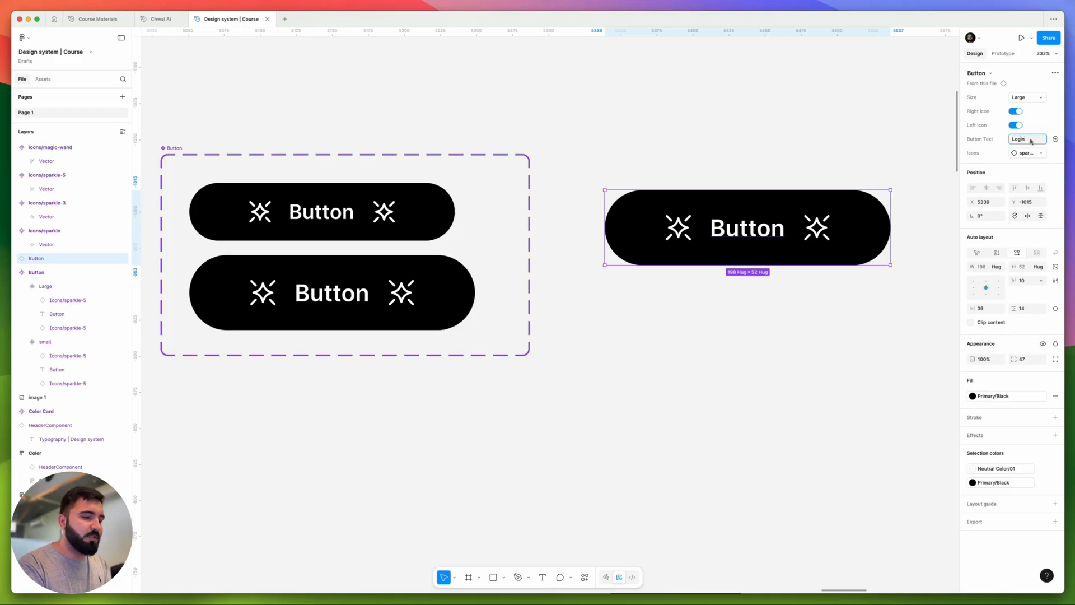
key("Return")
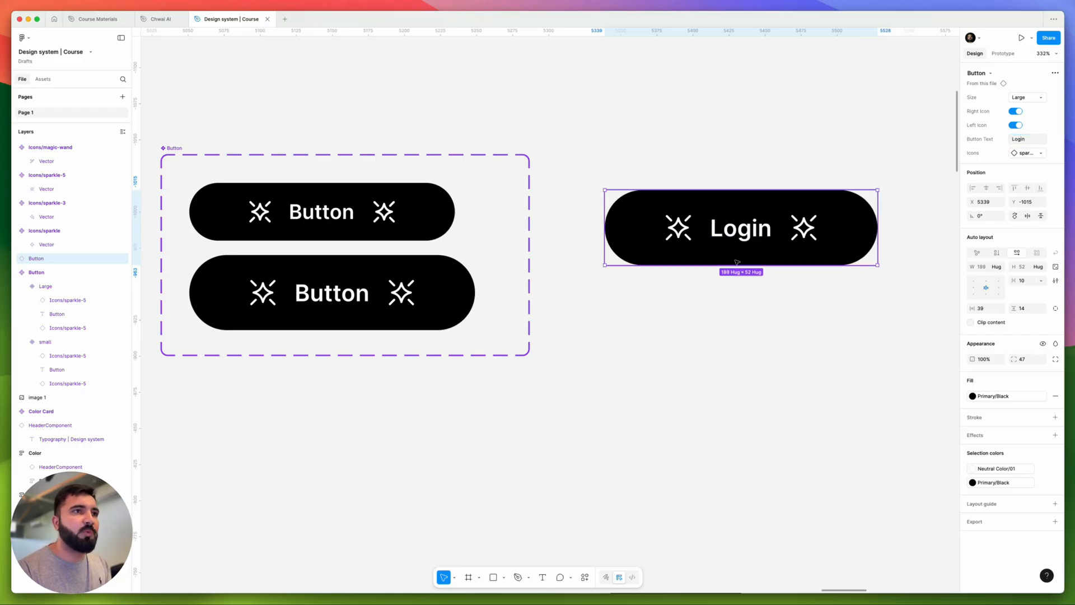
Step: Inspect the text layer and the left icon layer inside the separate Login button instance
double_click(736, 224)
double_click(747, 234)
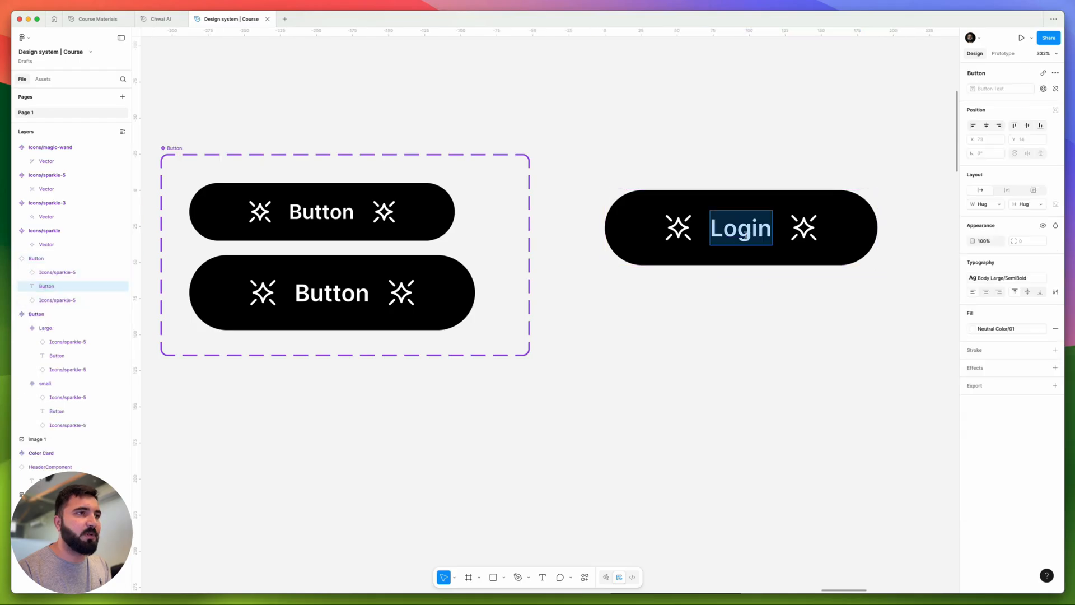
key("Escape")
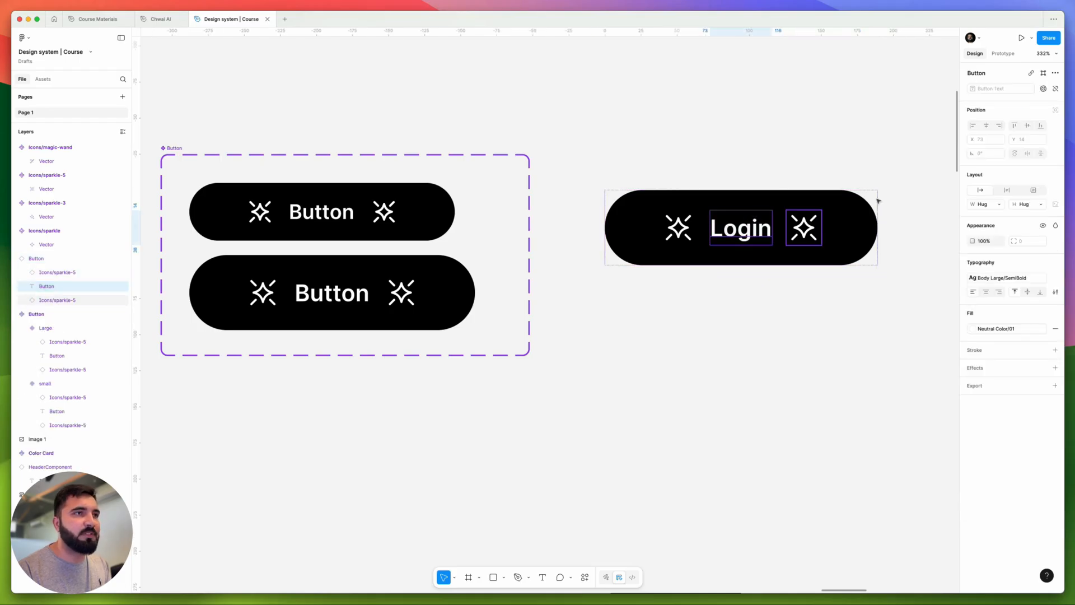
left_click(771, 168)
left_click(851, 212)
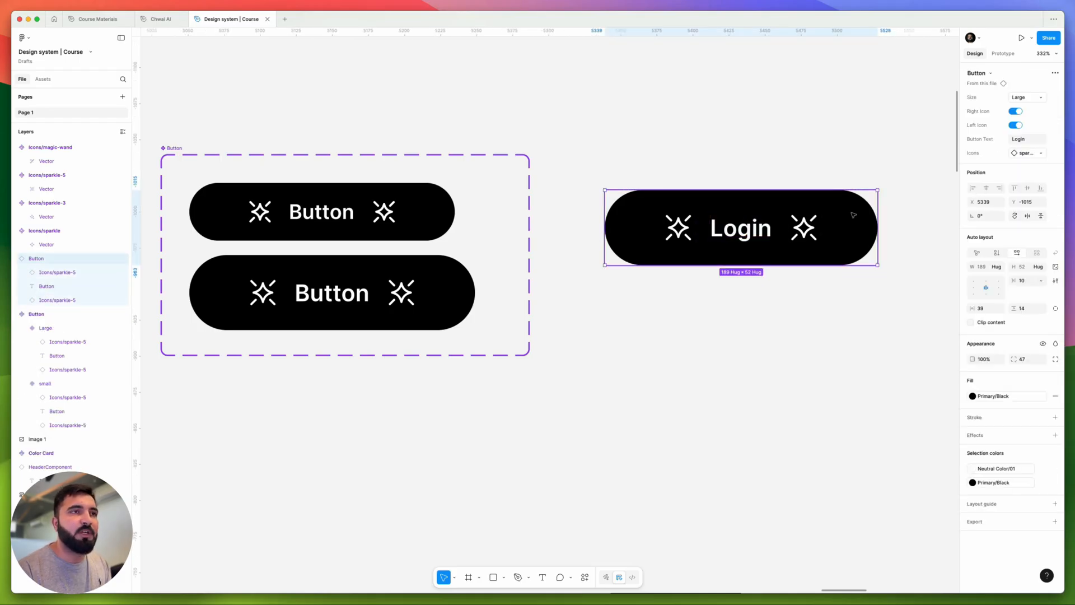
double_click(675, 237)
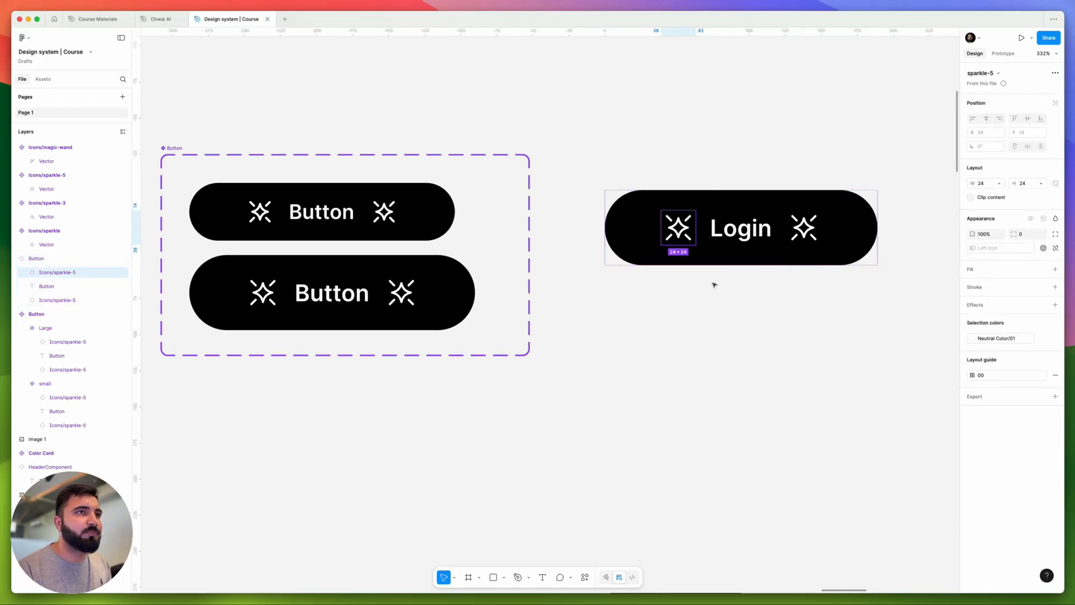
left_click(741, 290)
Step: Swap the icons of the separate Login button instance to magic-wand through its Icons property
left_click(649, 193)
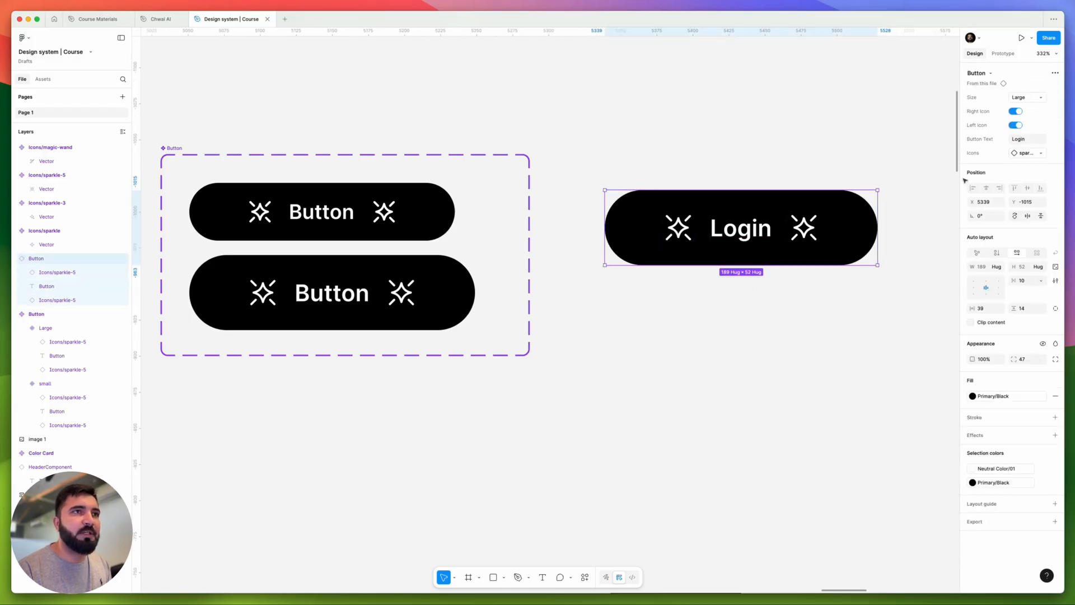
left_click(1010, 156)
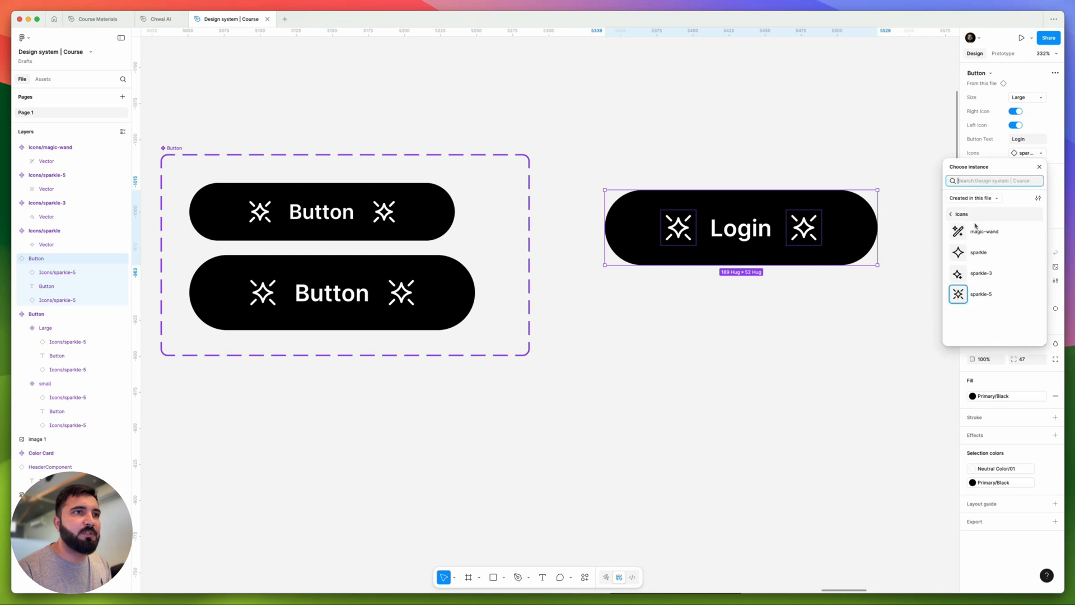
left_click(975, 228)
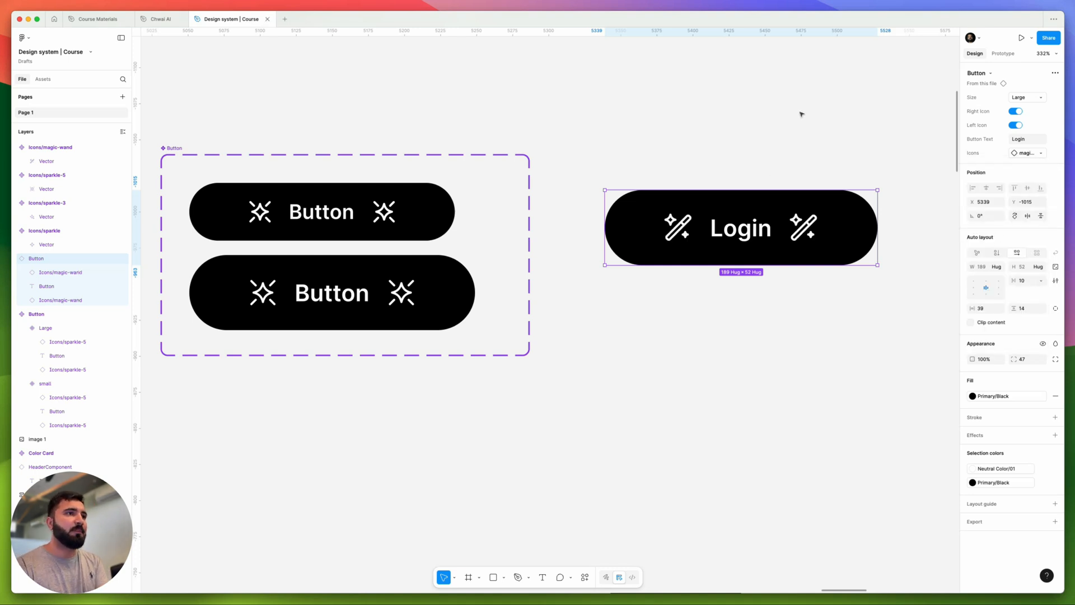
Step: Check which component properties are applied to the left icon of the small button variant
double_click(257, 219)
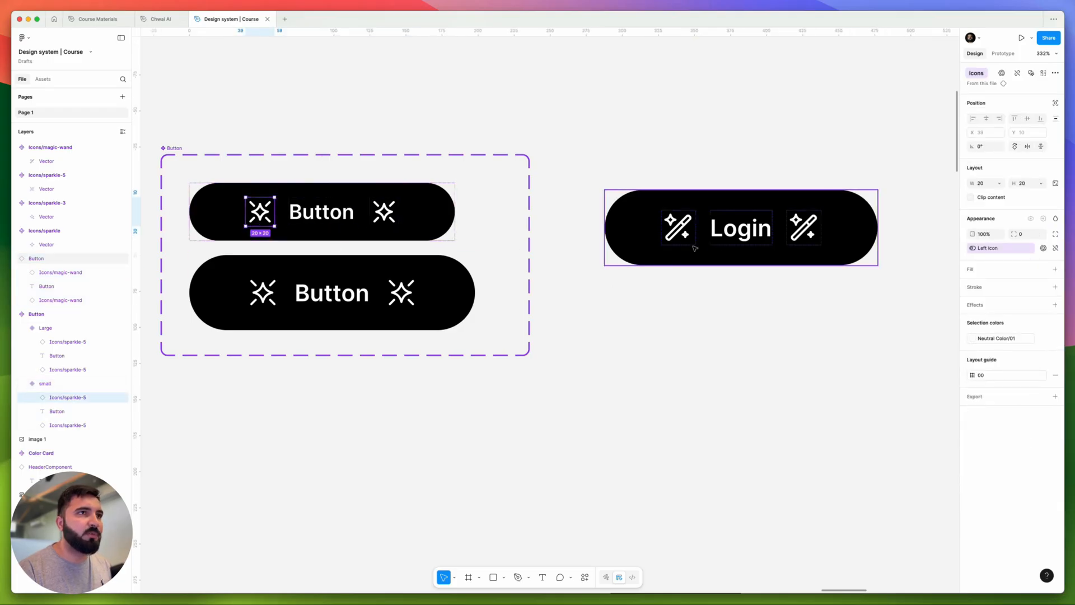
left_click(705, 147)
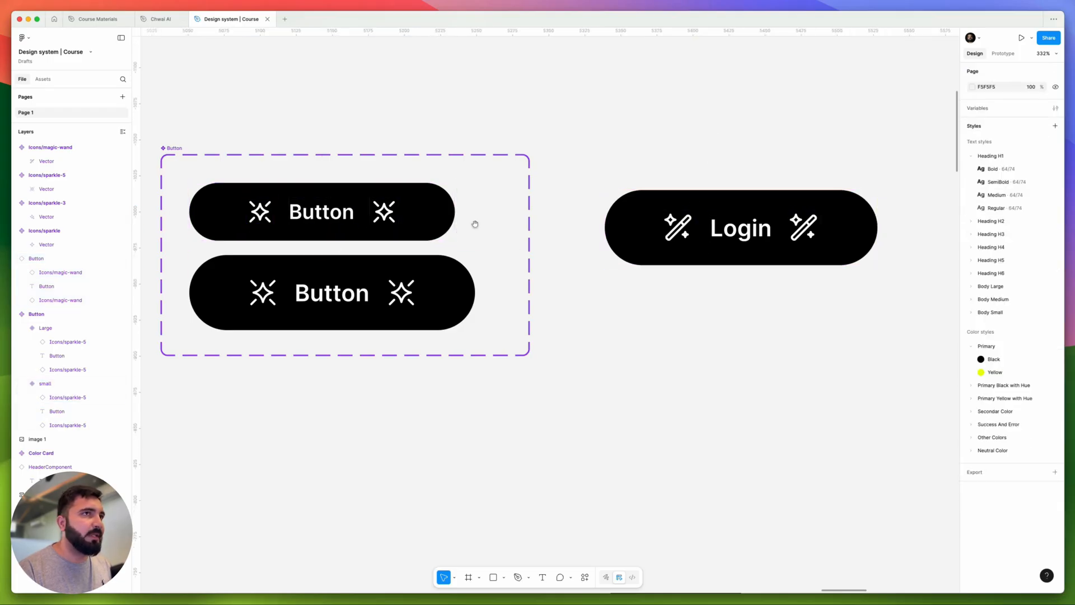
double_click(260, 215)
scroll(400, 234, "left", 5)
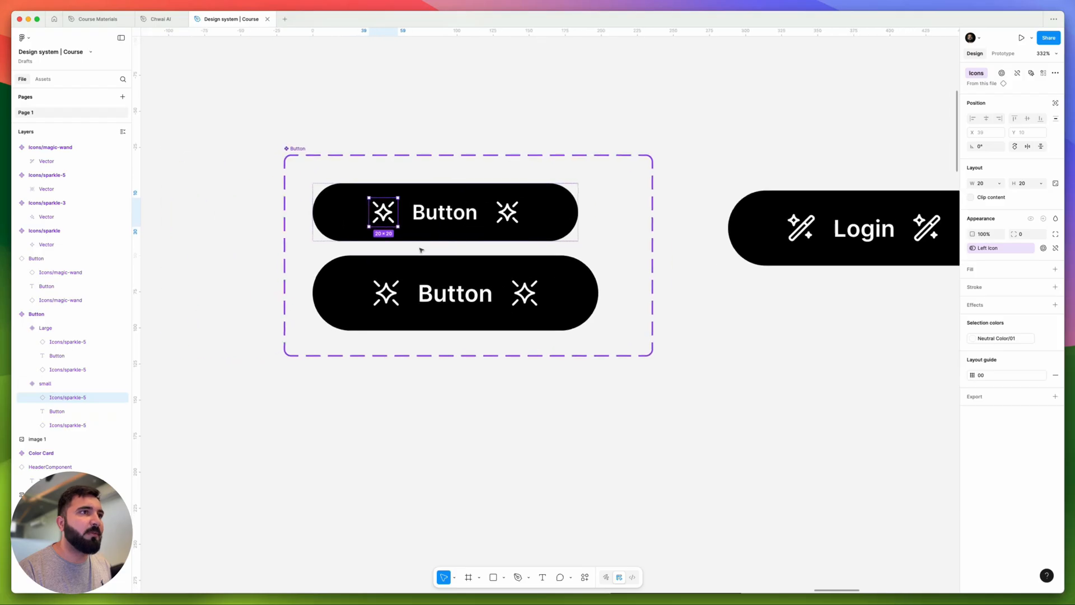
scroll(401, 234, "down", 2)
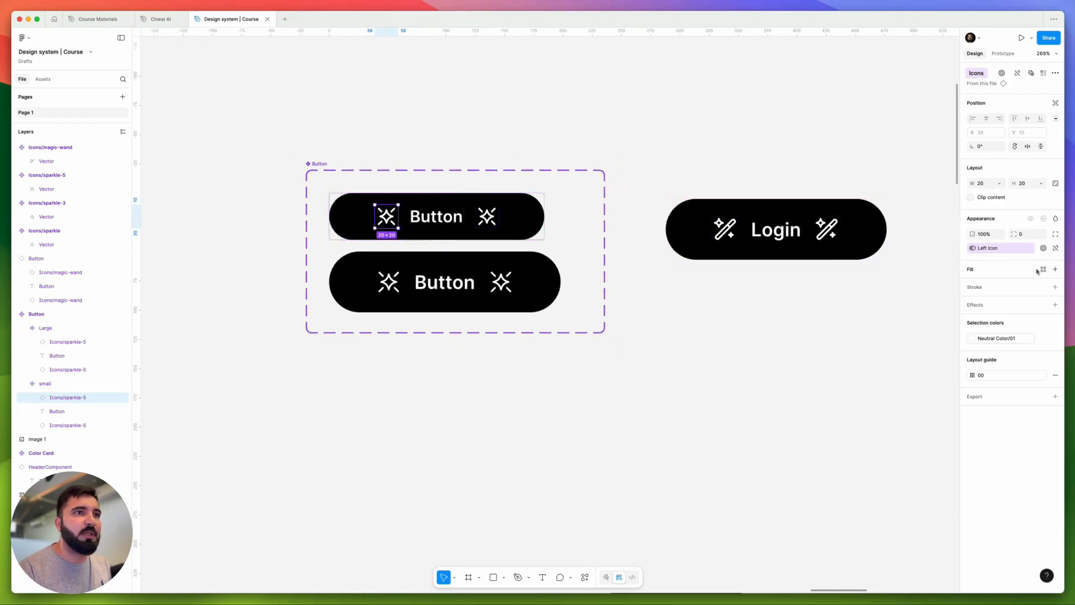
left_click(535, 212)
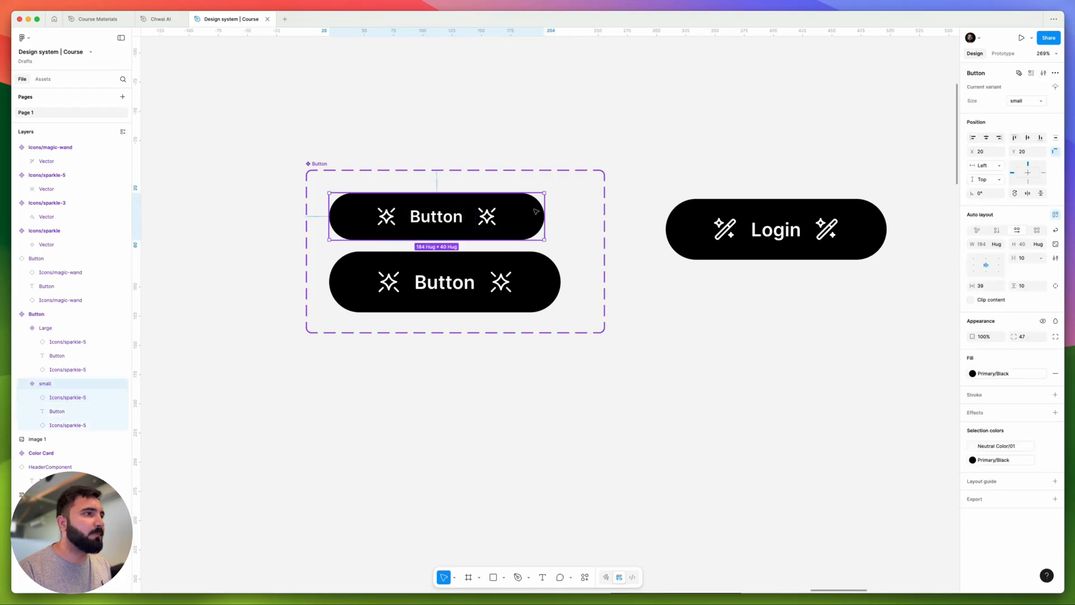
Step: Undo the separate instance's icon, text and size changes and the linking of the variants' icons to the Icons property
key("super+z")
key("super+z")
key("super+z")
key("super+z")
key("super+z")
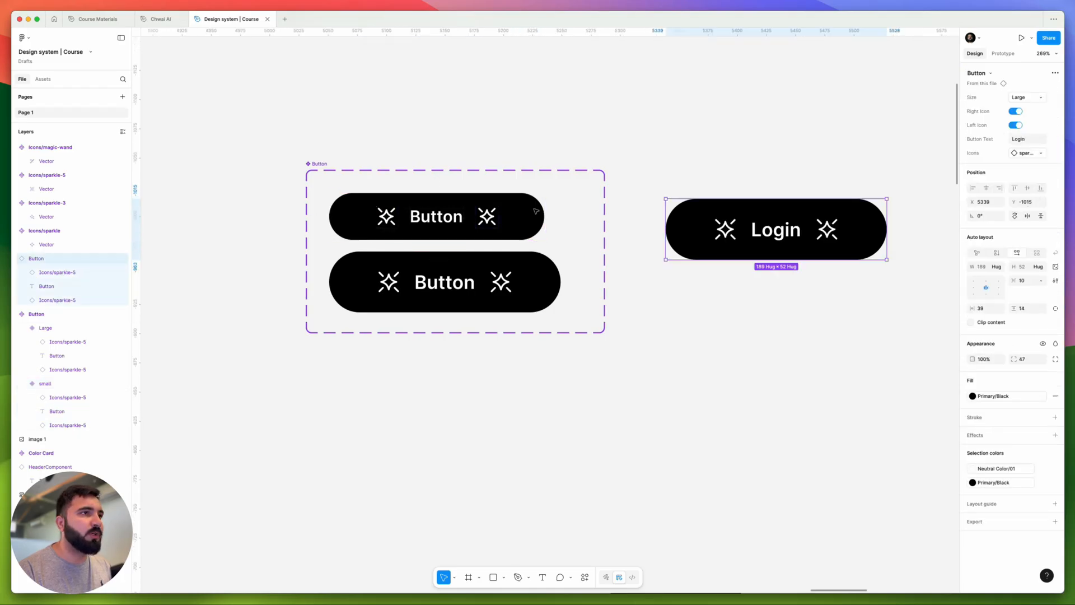
key("super+z")
key("super+z")
key("super+z")
key("super+z")
key("super+z")
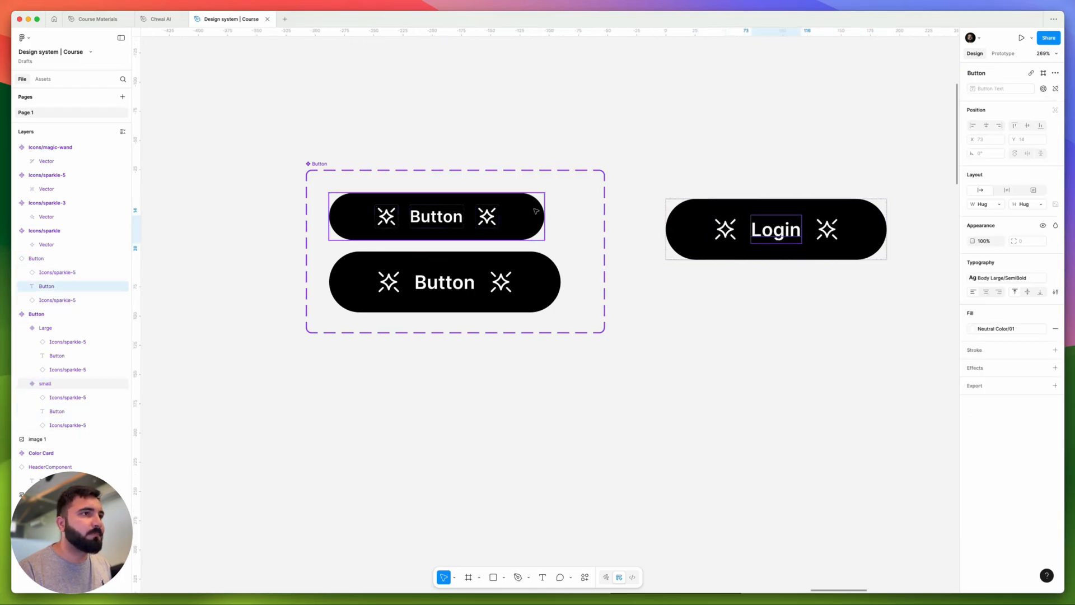
key("super+z")
key("super+z")
key("super+z")
key("super+z")
key("super+z")
key("super+z")
key("super+z")
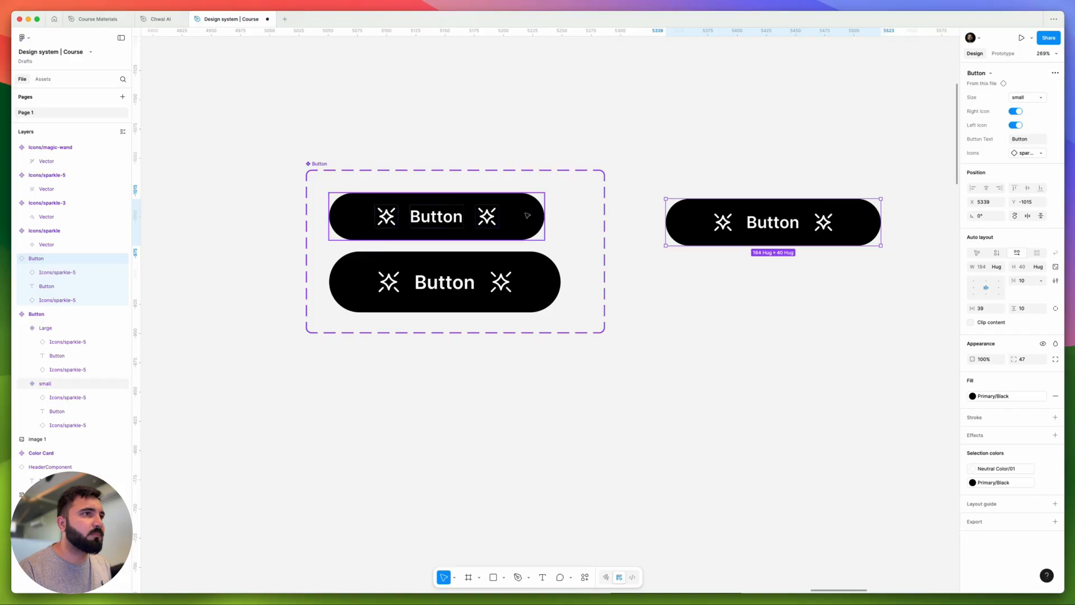
key("super+z")
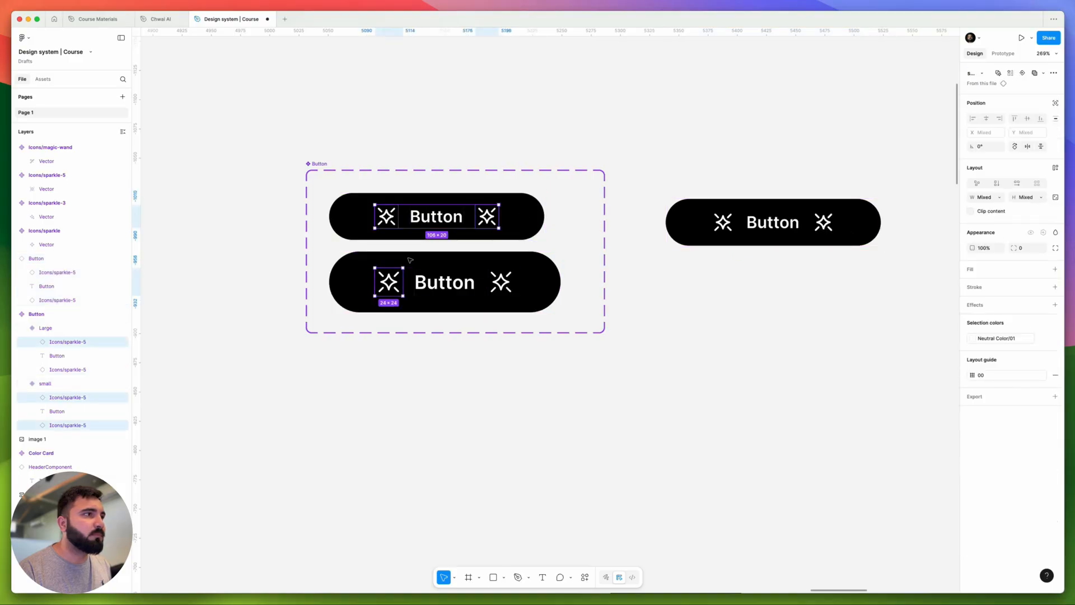
key("super+shift+z")
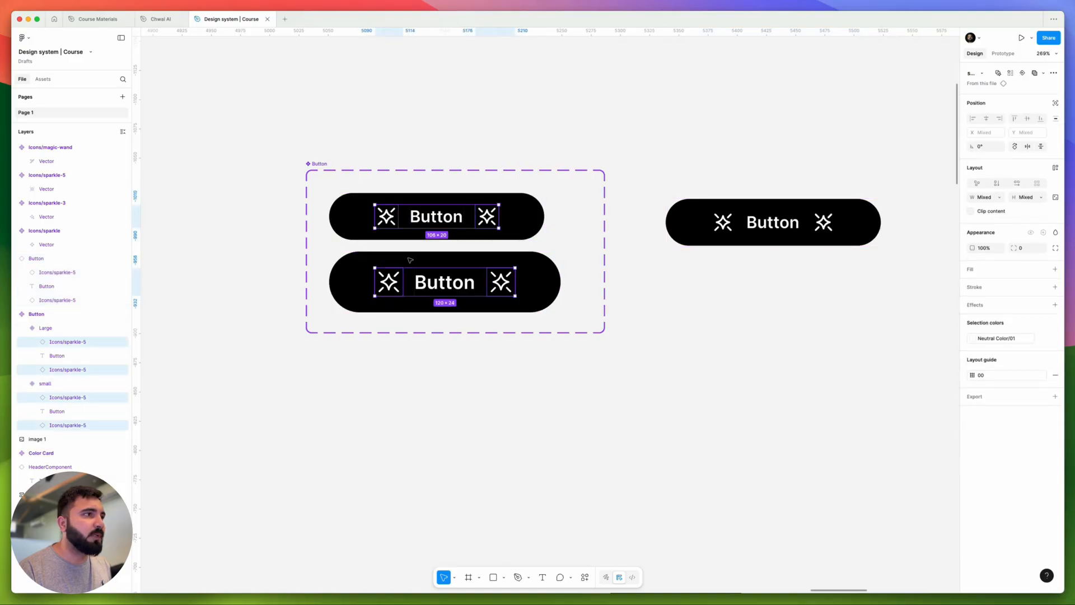
Step: Link the left and right icons of the small button variant to the Icons instance swap property
left_click(386, 217)
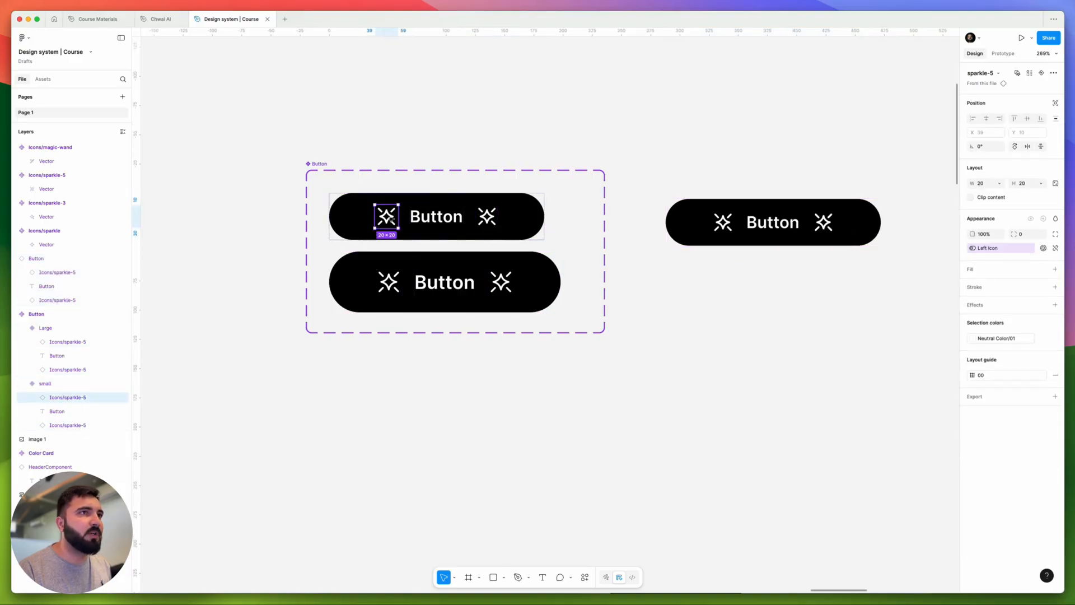
left_click(1039, 73)
left_click(1006, 90)
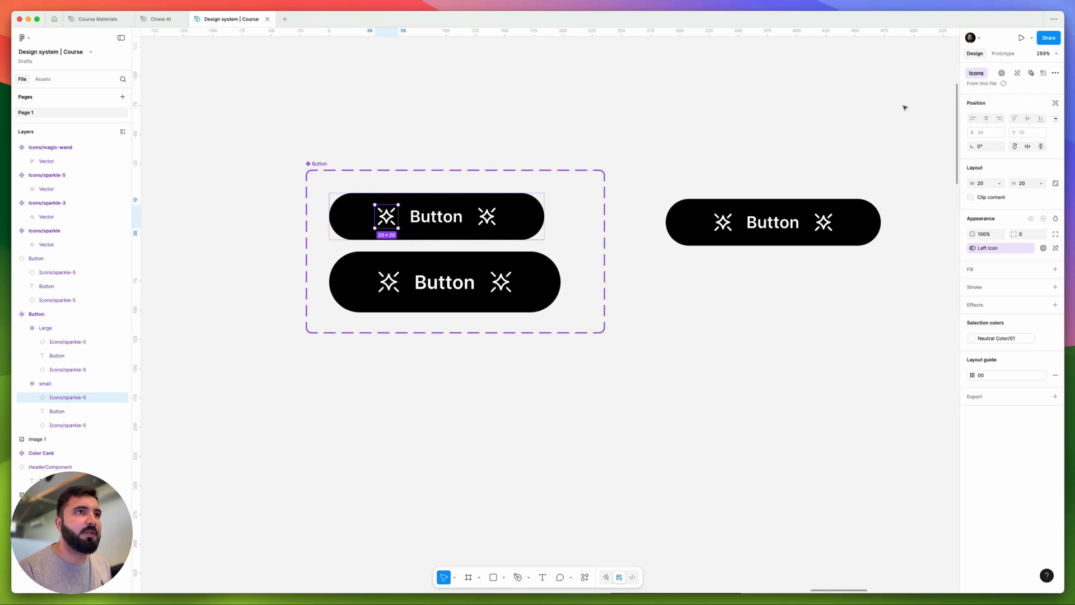
left_click(486, 216)
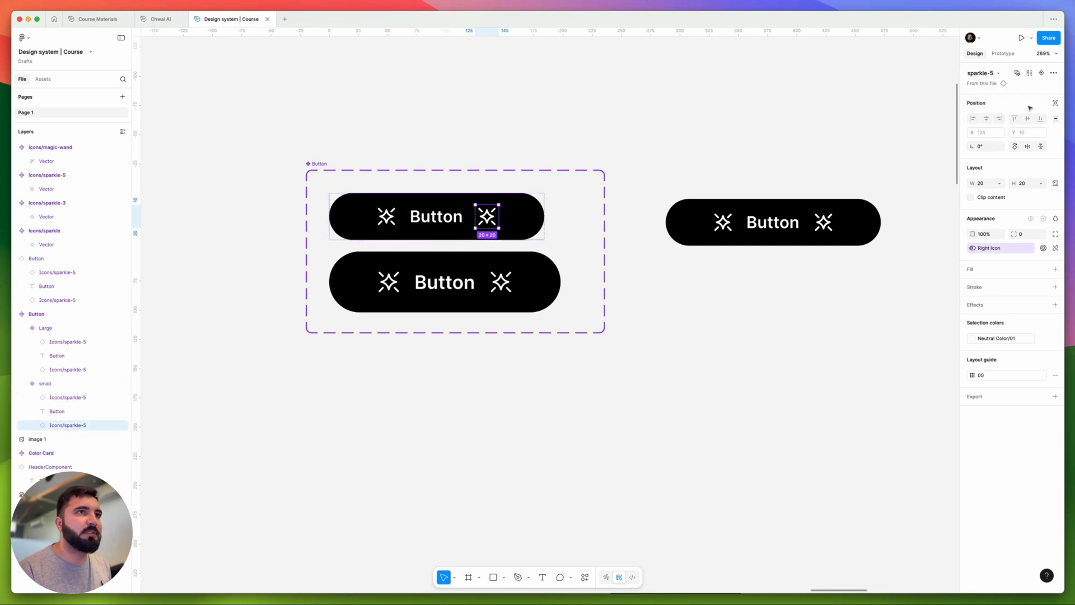
left_click(1041, 73)
left_click(1006, 90)
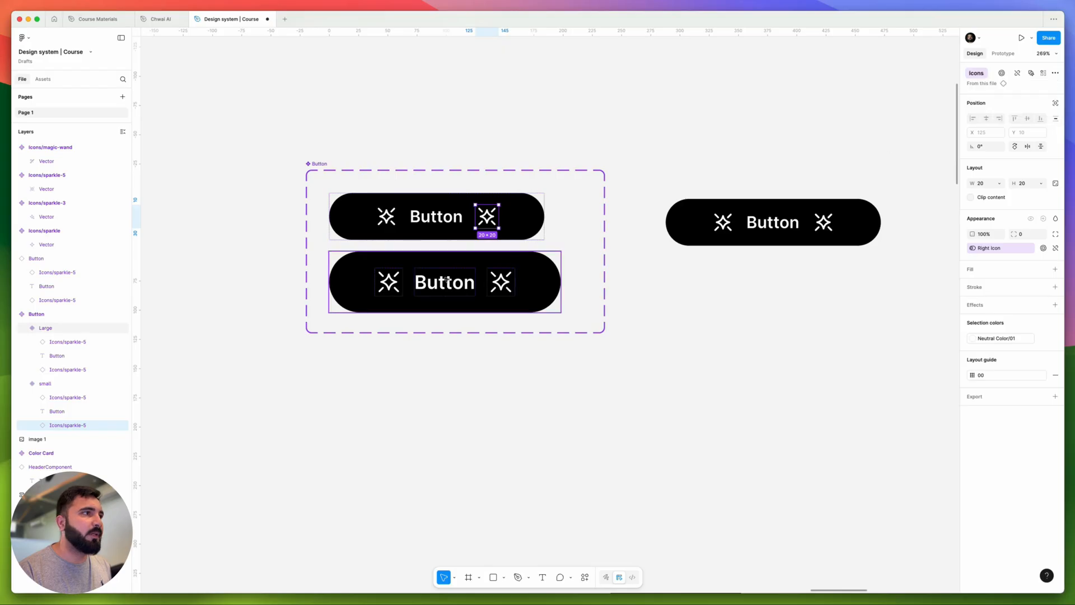
Step: Link the left and right icons of the Large button variant to the Icons instance swap property
left_click(375, 289)
left_click(375, 289)
left_click(1040, 73)
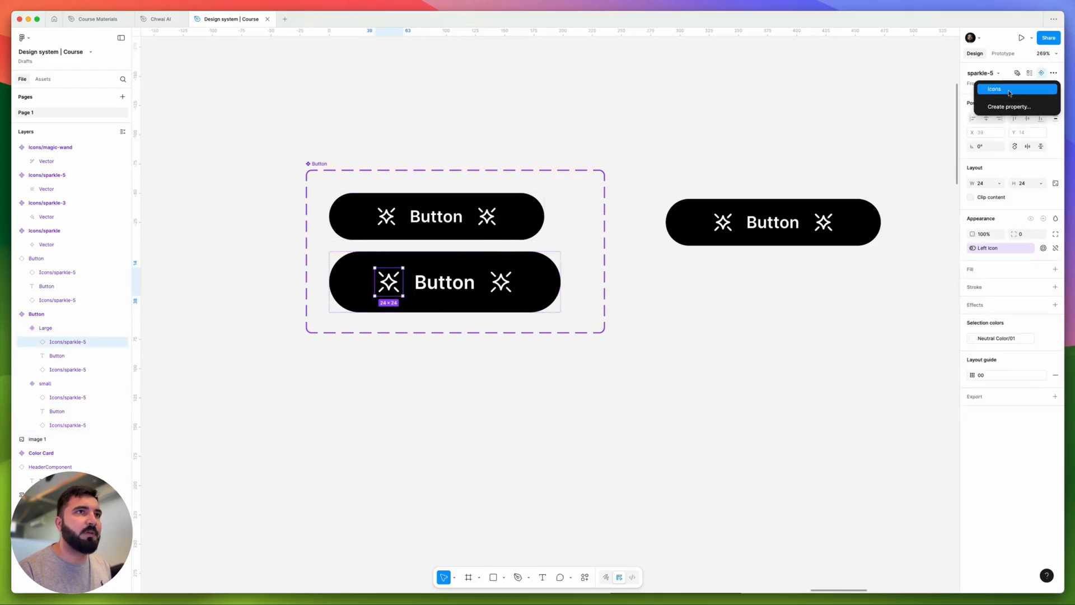
left_click(1006, 89)
left_click(500, 281)
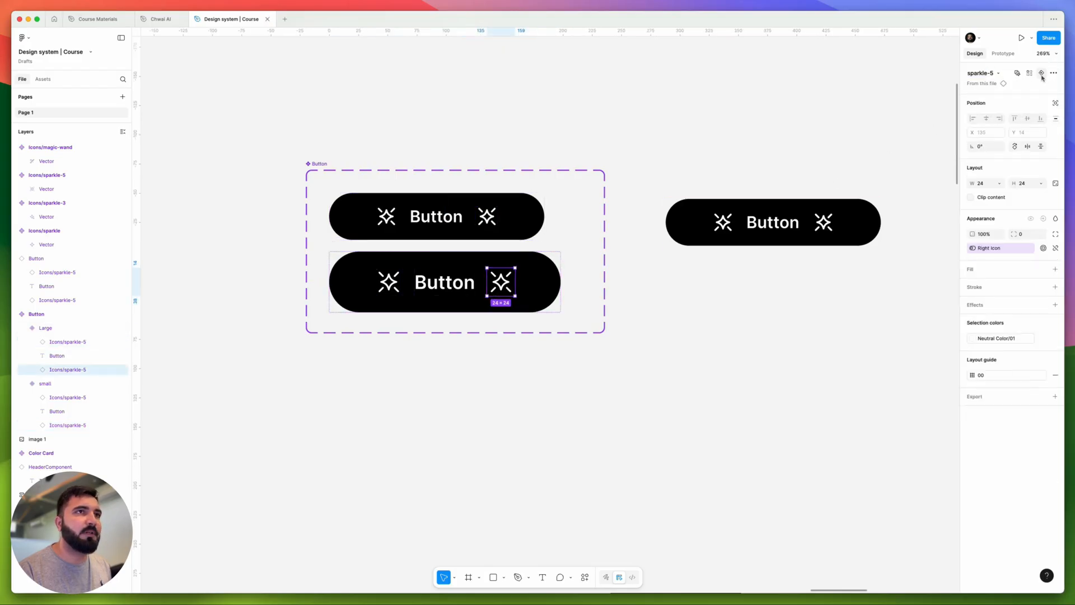
left_click(1040, 74)
left_click(1006, 89)
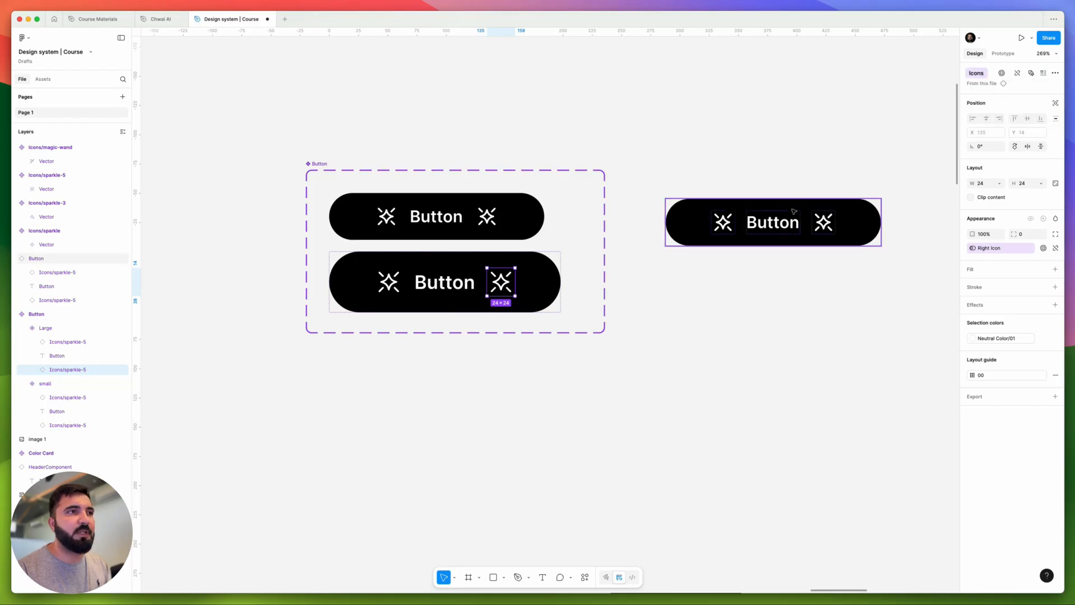
Step: Compare the left icon inside the separate button instance with the left icon of the small variant
left_click(764, 227)
left_click(728, 229)
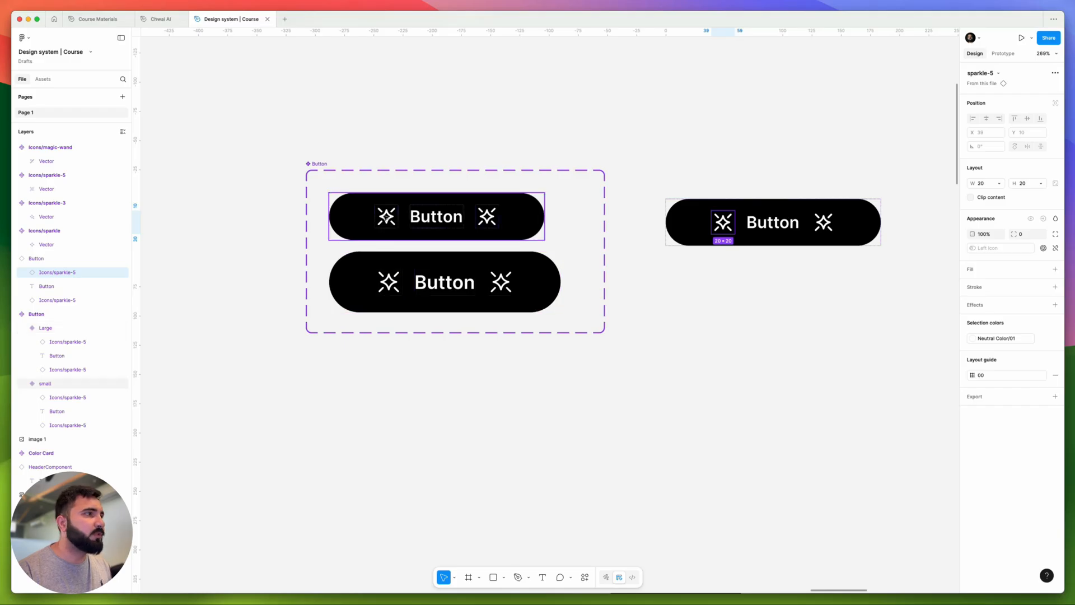
left_click(385, 217)
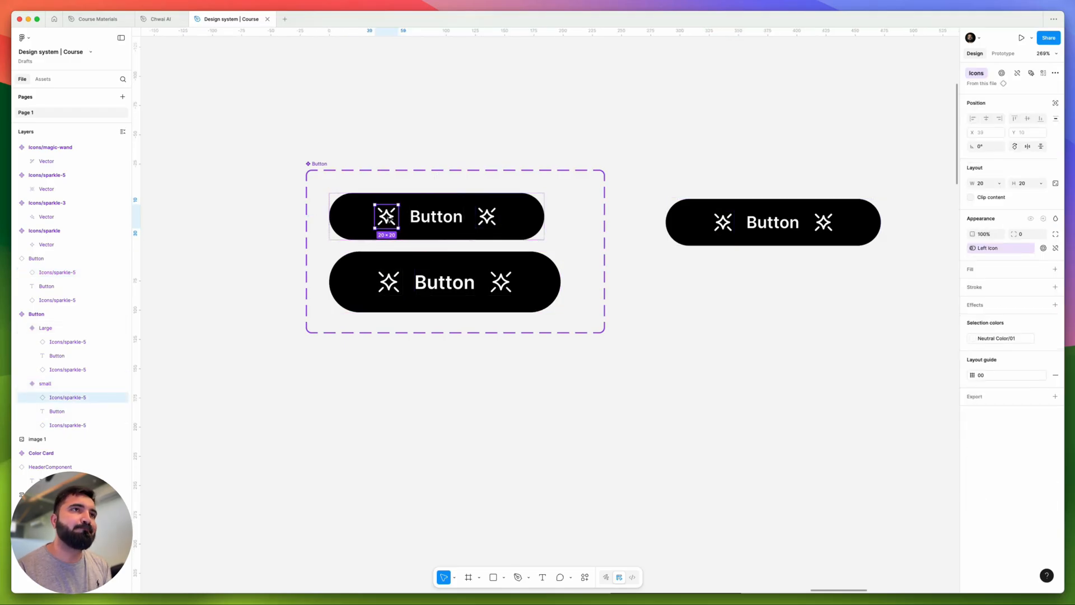
Step: Test the separate button instance by switching its Right Icon property off and on again
left_click(865, 216)
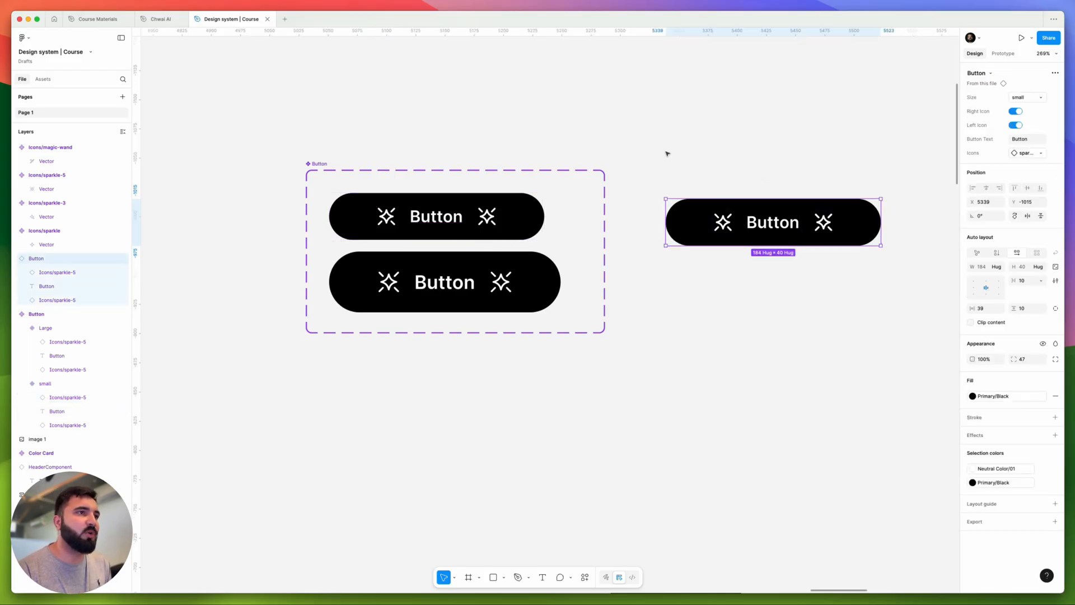
left_click_drag(657, 156, 909, 288)
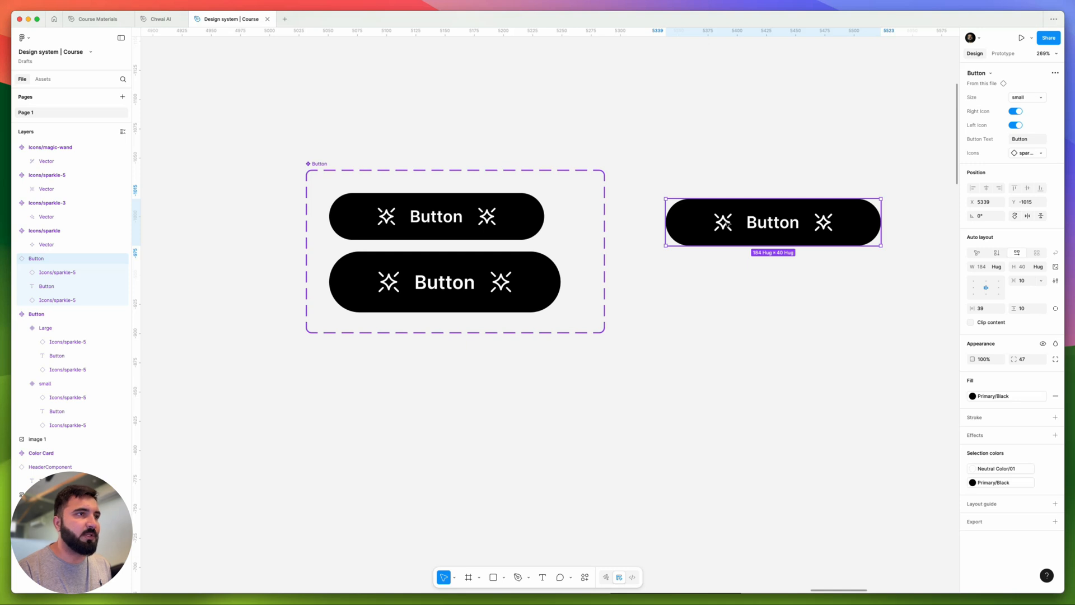
left_click_drag(821, 139, 667, 255)
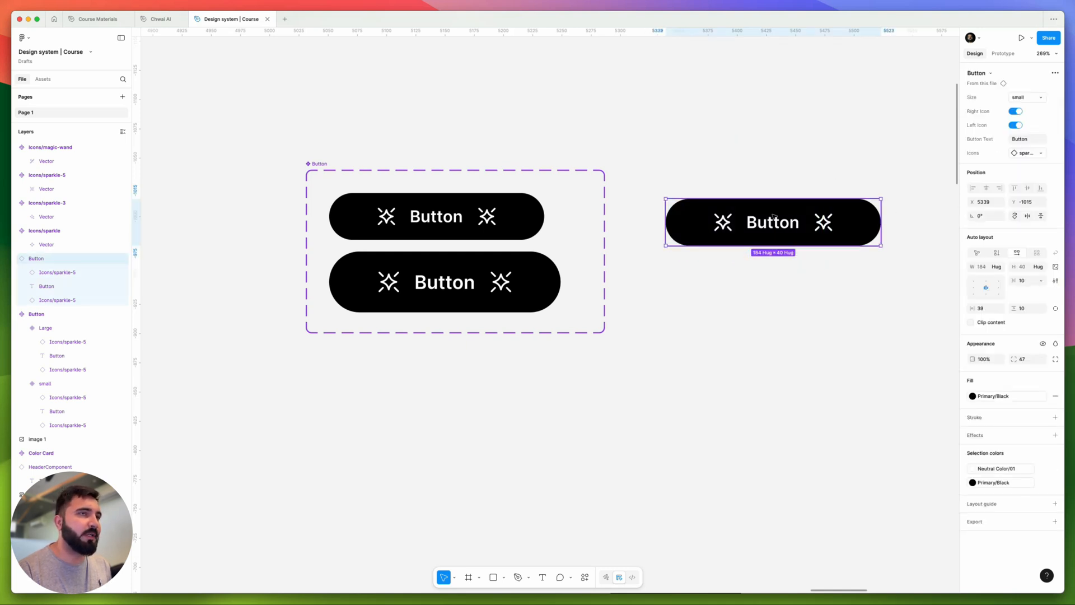
left_click(1016, 111)
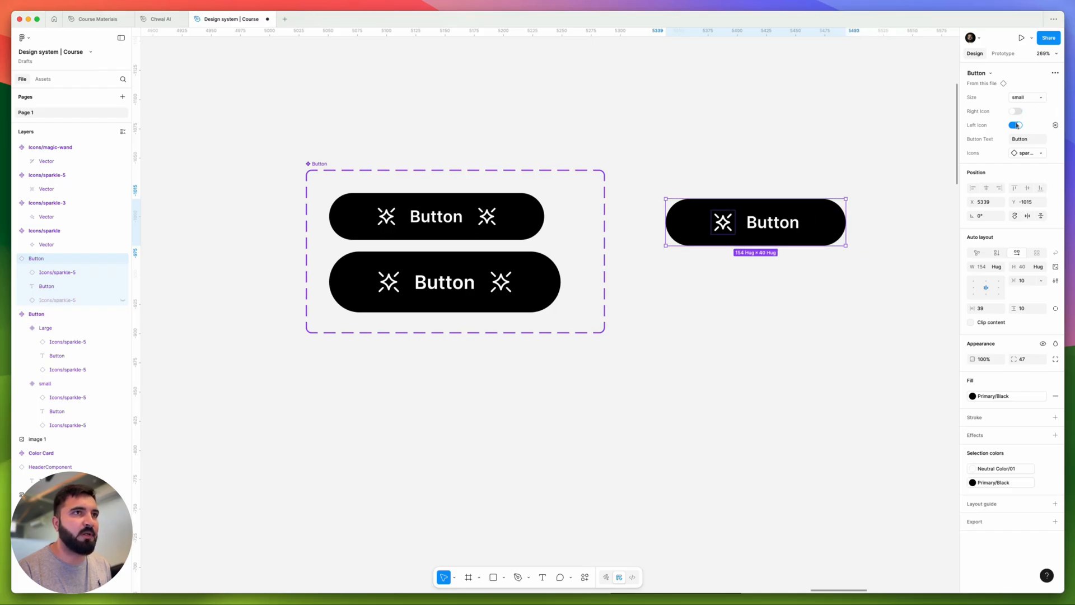
left_click(1016, 111)
Step: Swap the separate instance's icons to magic-wand, sparkle and finally sparkle-3, and try its Right Icon property
left_click(1026, 152)
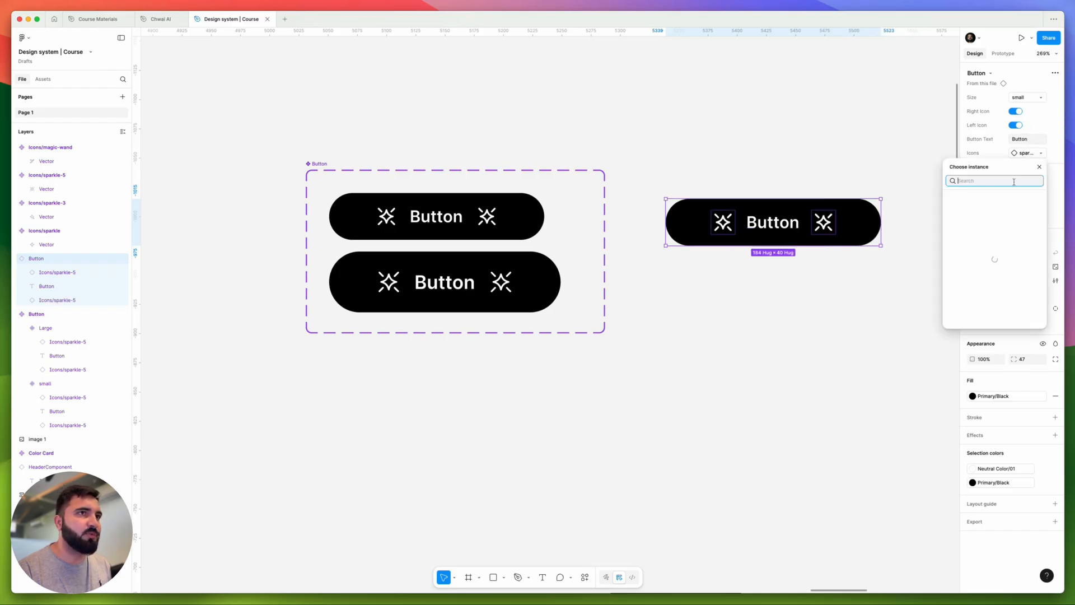
left_click(982, 230)
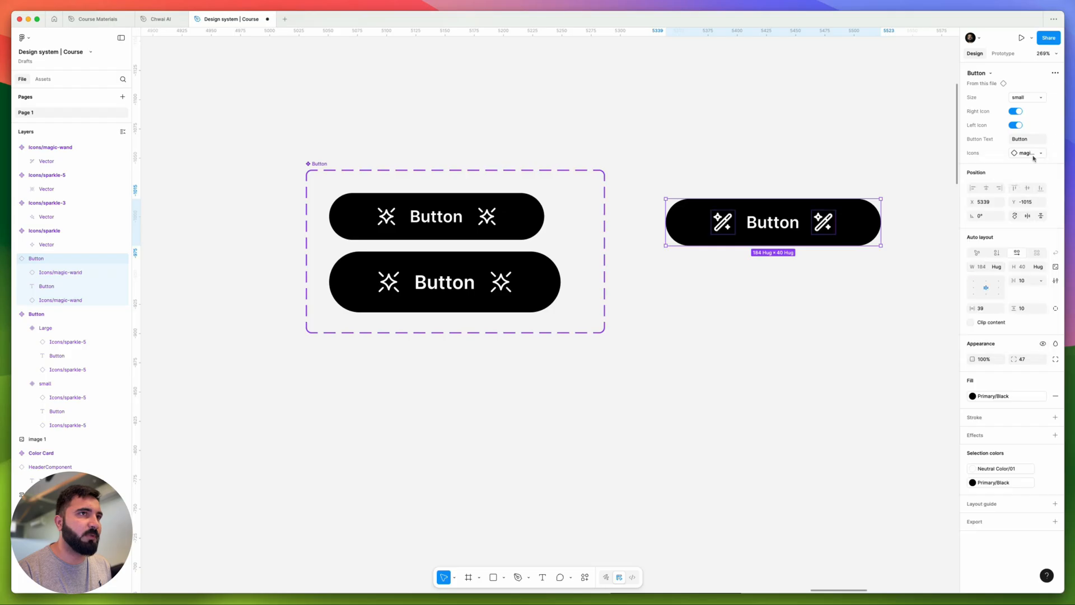
left_click(1037, 155)
left_click(981, 253)
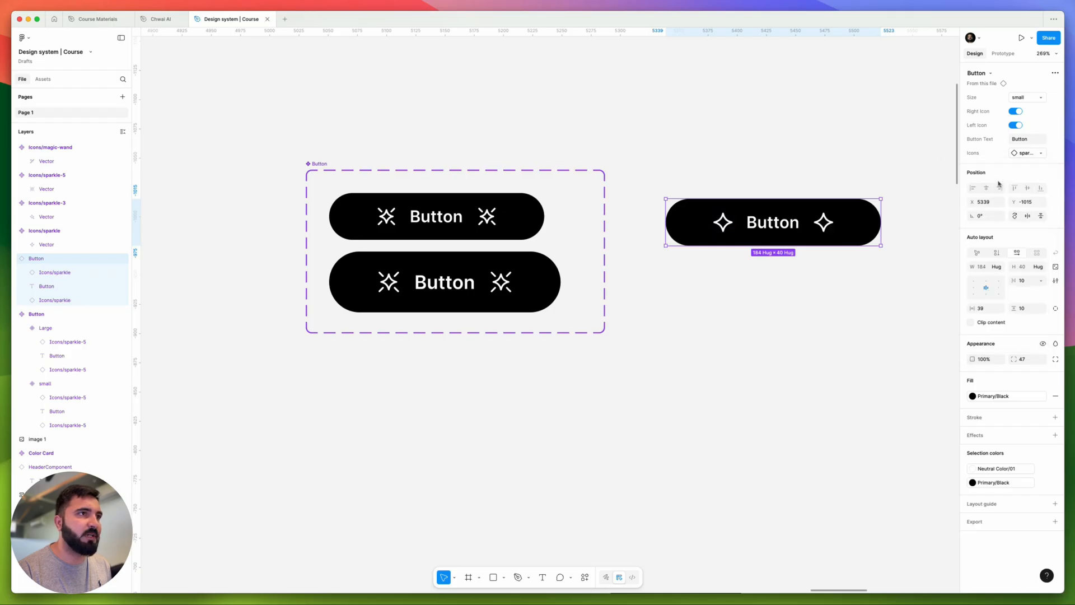
left_click(1026, 152)
left_click(981, 274)
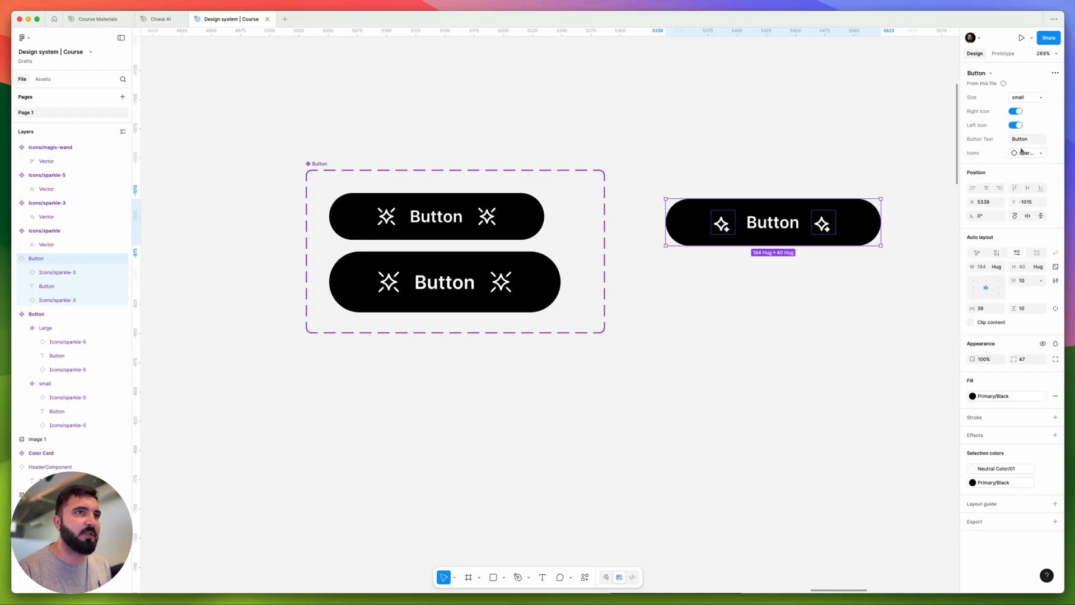
left_click(1015, 112)
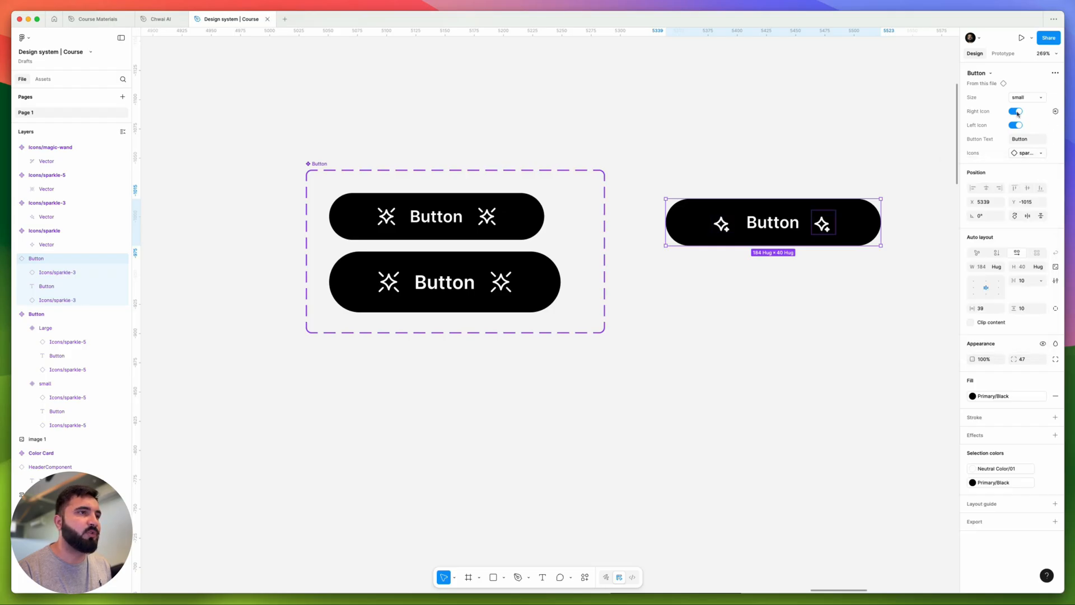
Step: Swap the separate button instance's icons to sparkle and turn its Right Icon off
left_click(1019, 156)
left_click(981, 250)
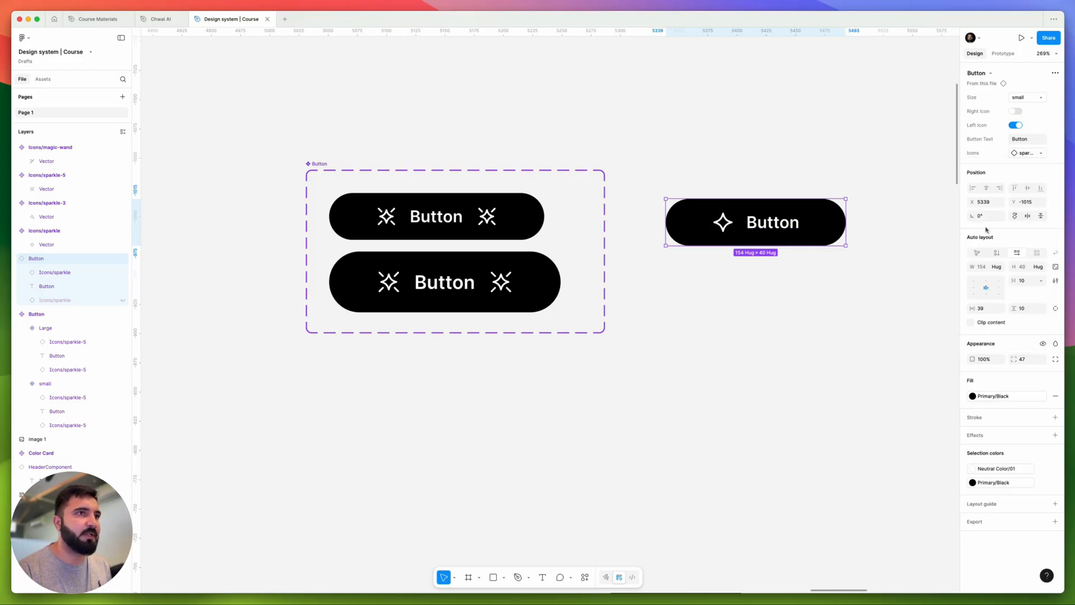
left_click(751, 139)
scroll(751, 139, "down", 5)
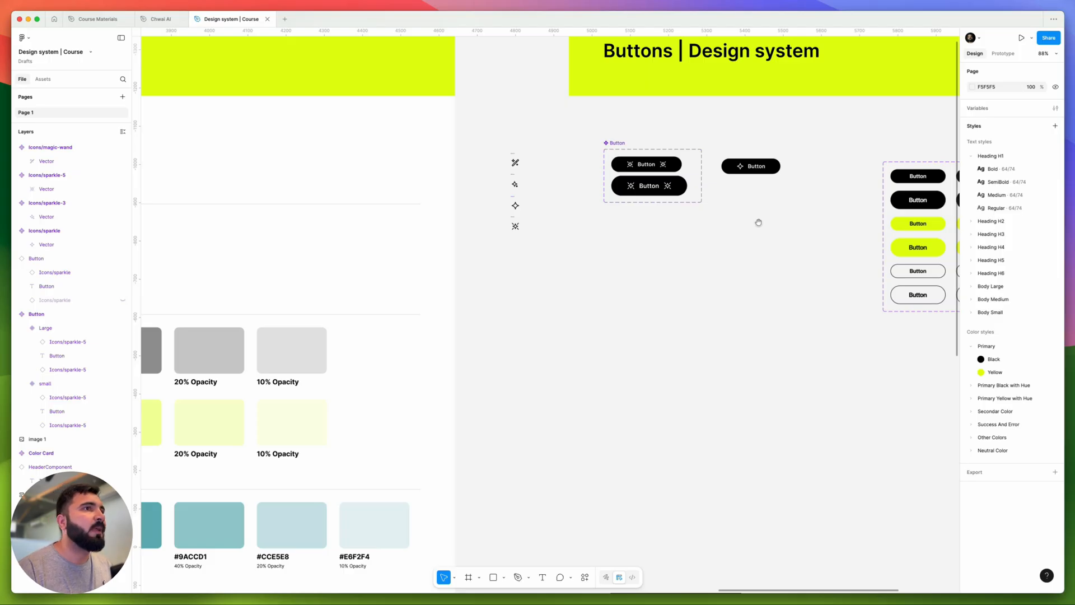
Step: Delete the separate black button instance and undo the deletion
left_click_drag(759, 222, 629, 240)
left_click(627, 187)
key("BackSpace")
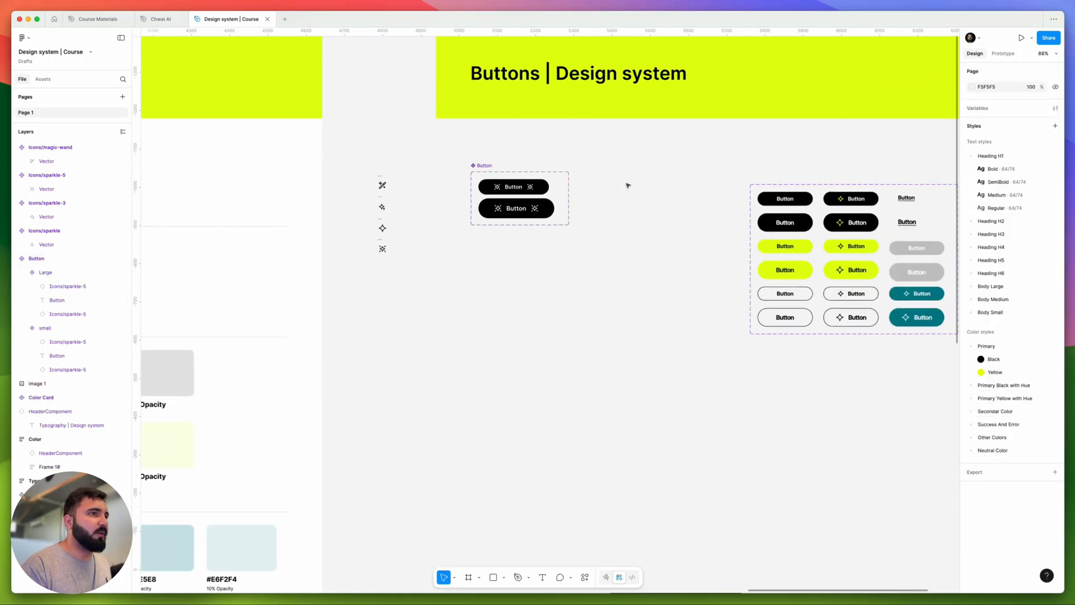
key("super+z")
Step: Duplicate the small and Large black variants below the originals inside the Button component set
scroll(622, 170, "up", 5)
left_click_drag(535, 232, 651, 235)
scroll(549, 197, "down", 3)
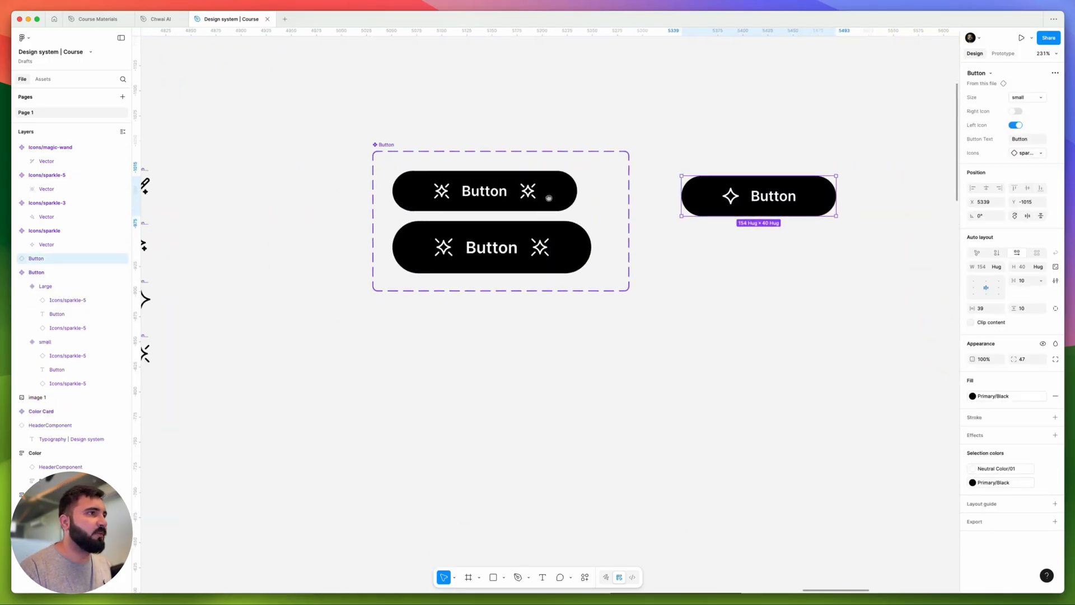
scroll(410, 209, "right", 2)
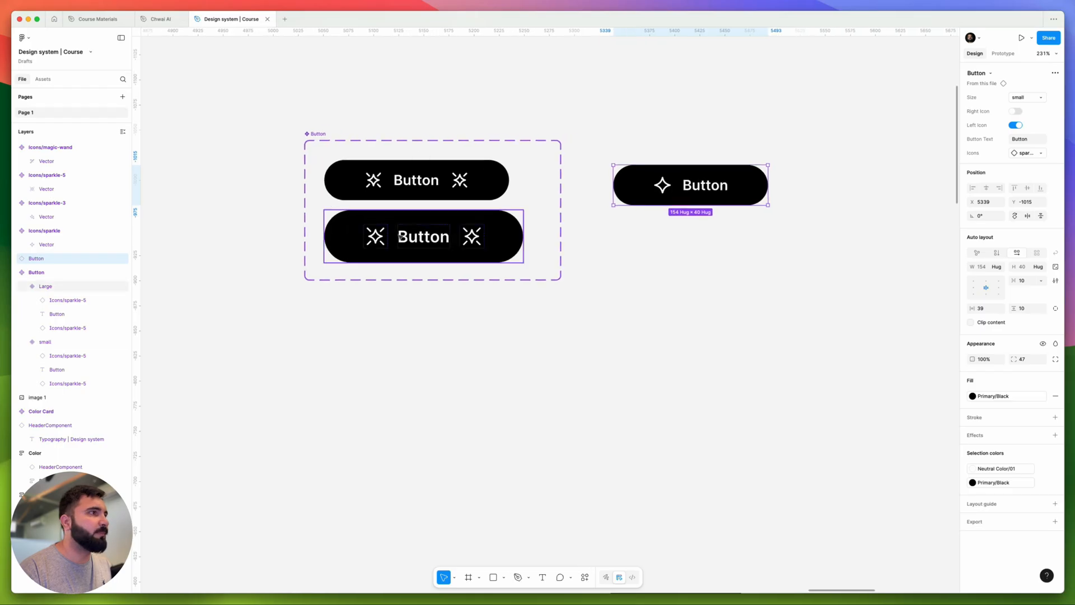
left_click(353, 223)
left_click(352, 193, "shift")
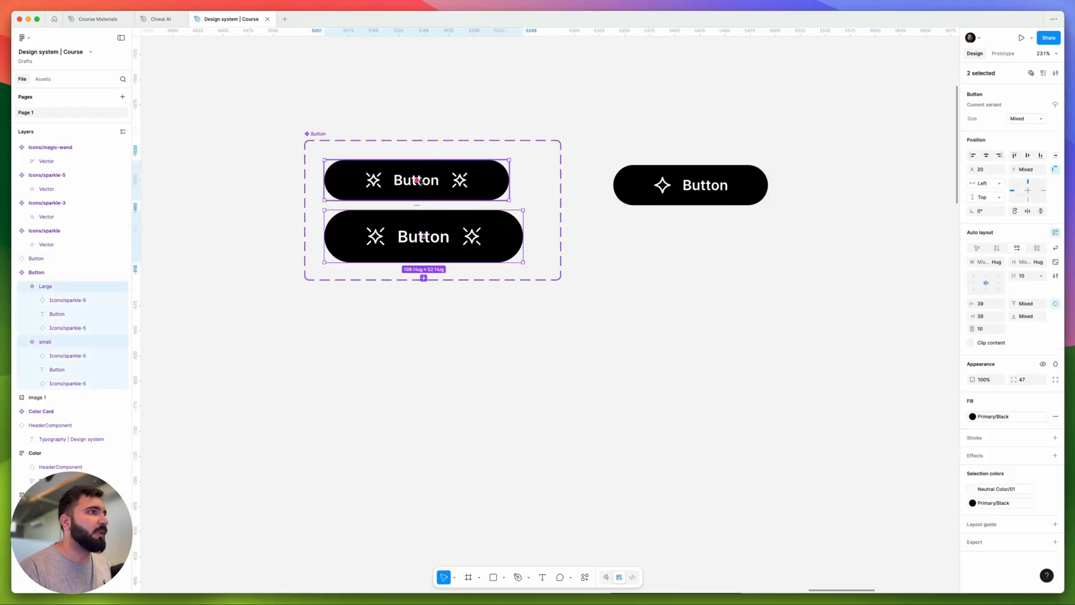
left_click(424, 278)
left_click_drag(477, 348, 455, 302)
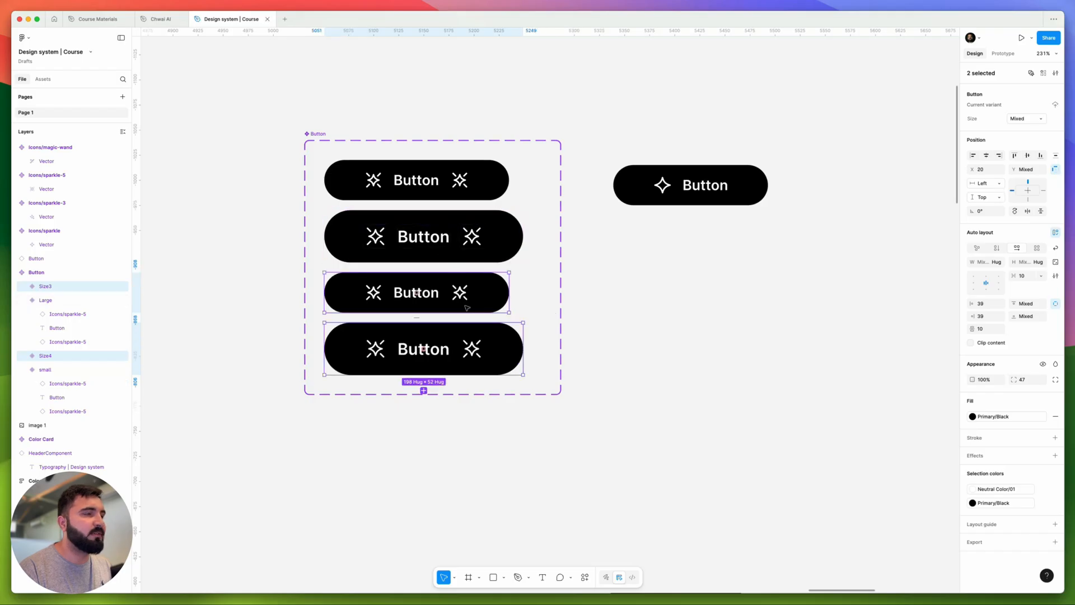
Step: Fill the two duplicated button variants with the Primary Yellow color style
left_click_drag(495, 349, 578, 314)
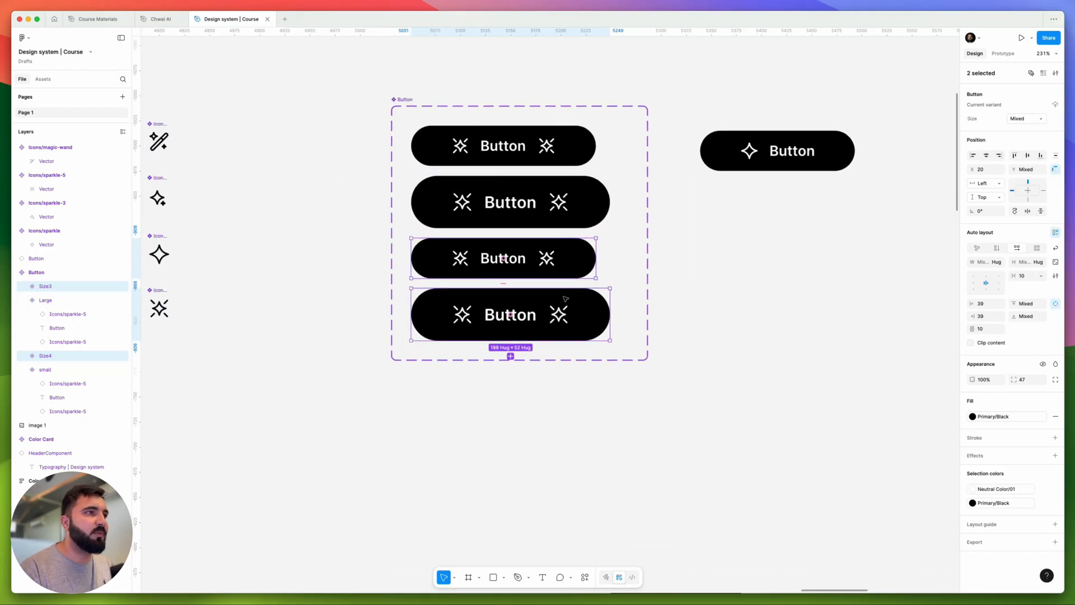
left_click(1008, 416)
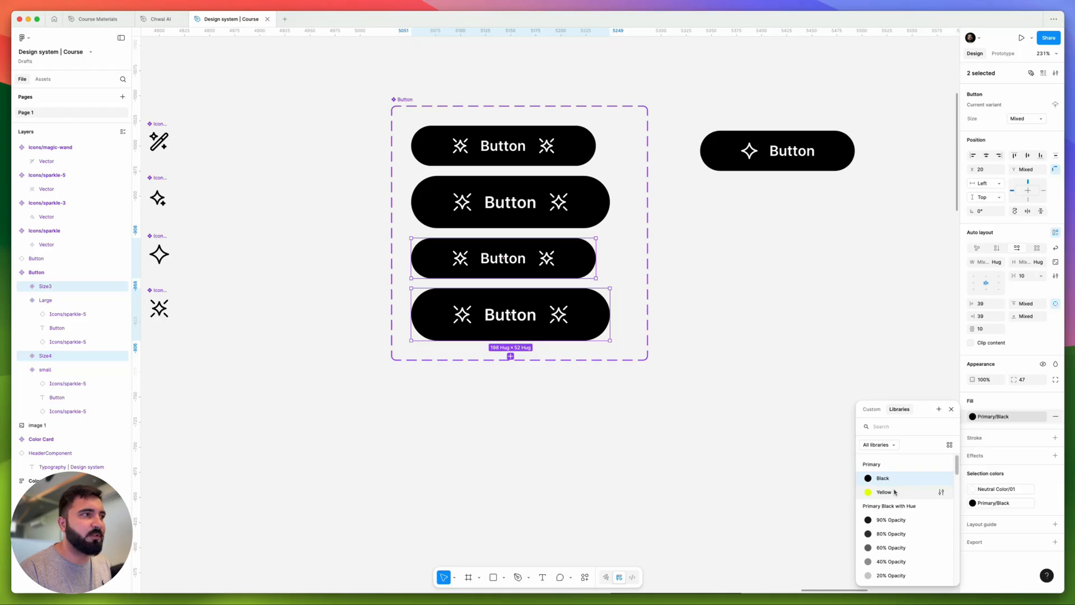
left_click(894, 492)
Step: Select the label and both icons inside each of the two yellow variants
double_click(519, 267)
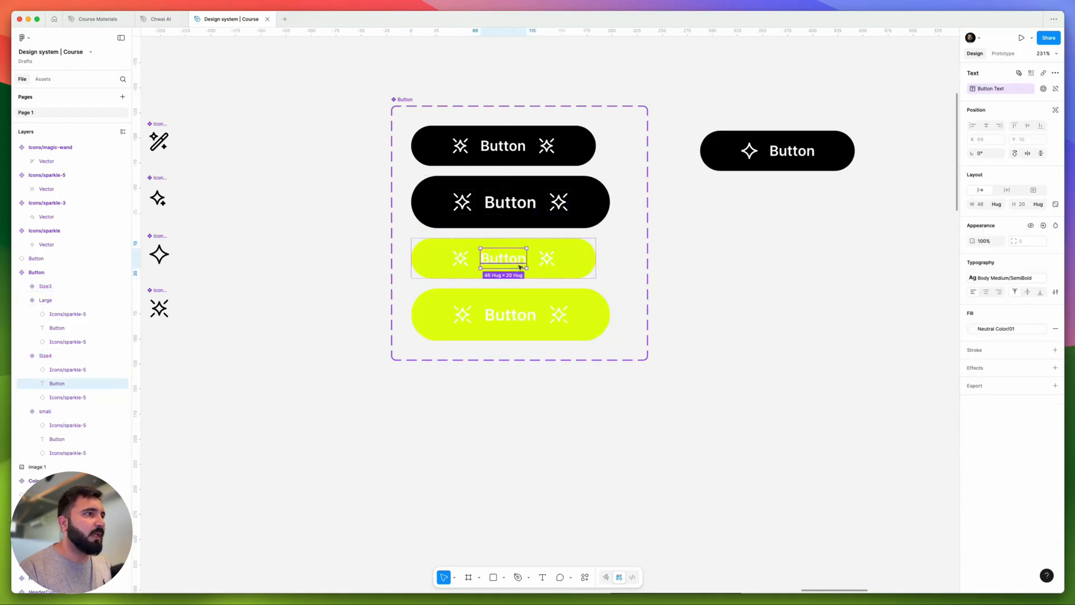
left_click(542, 264, "shift")
left_click(461, 259, "shift")
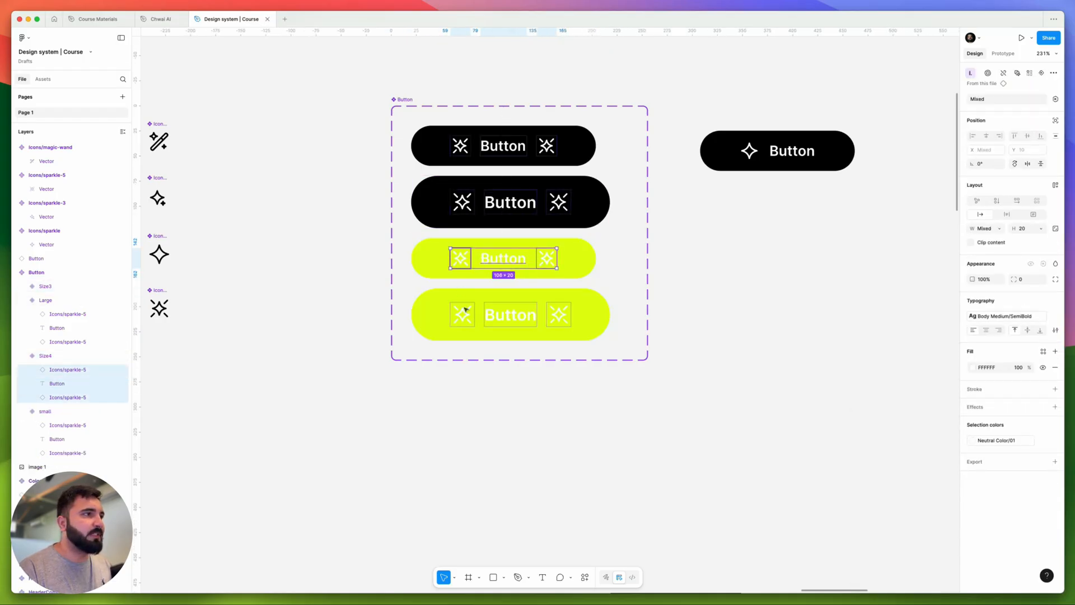
left_click(464, 312, "shift+super")
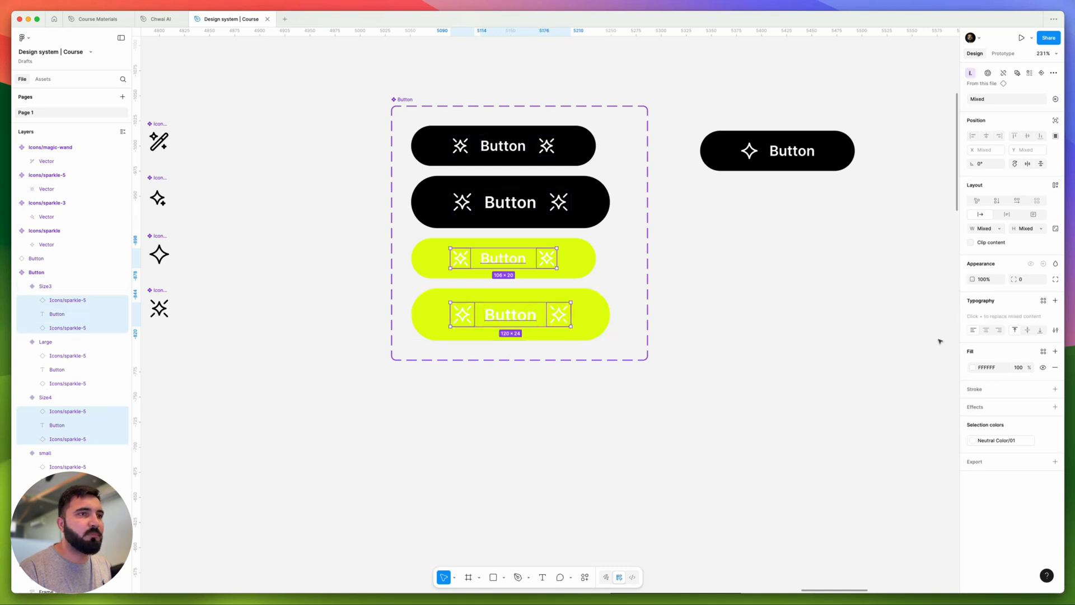
Step: Try the Primary Black style as the fill of the selected labels and icons, and undo it
left_click(1043, 353)
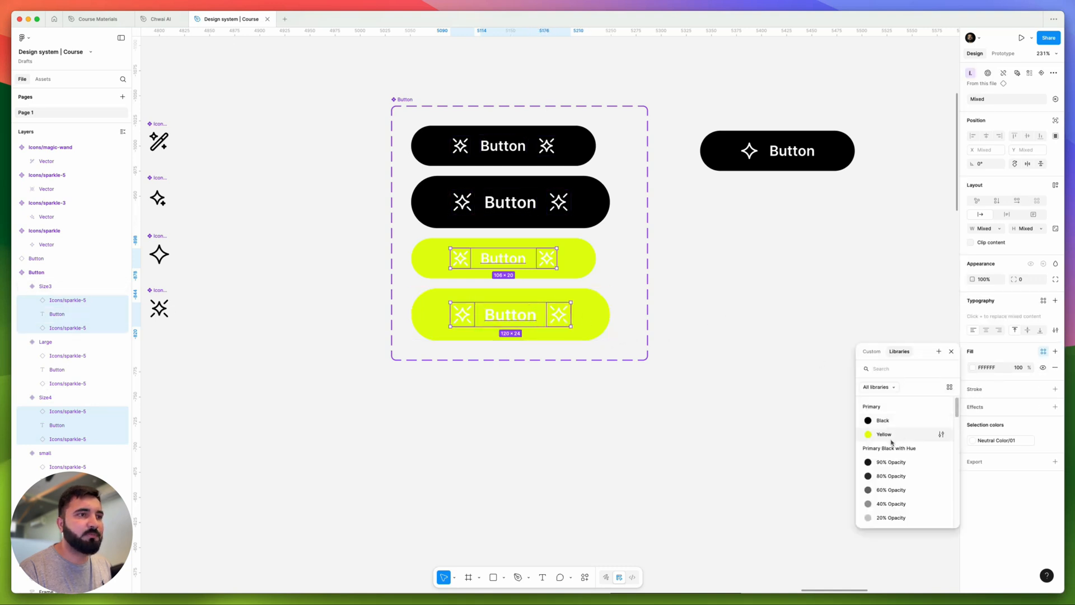
left_click(887, 424)
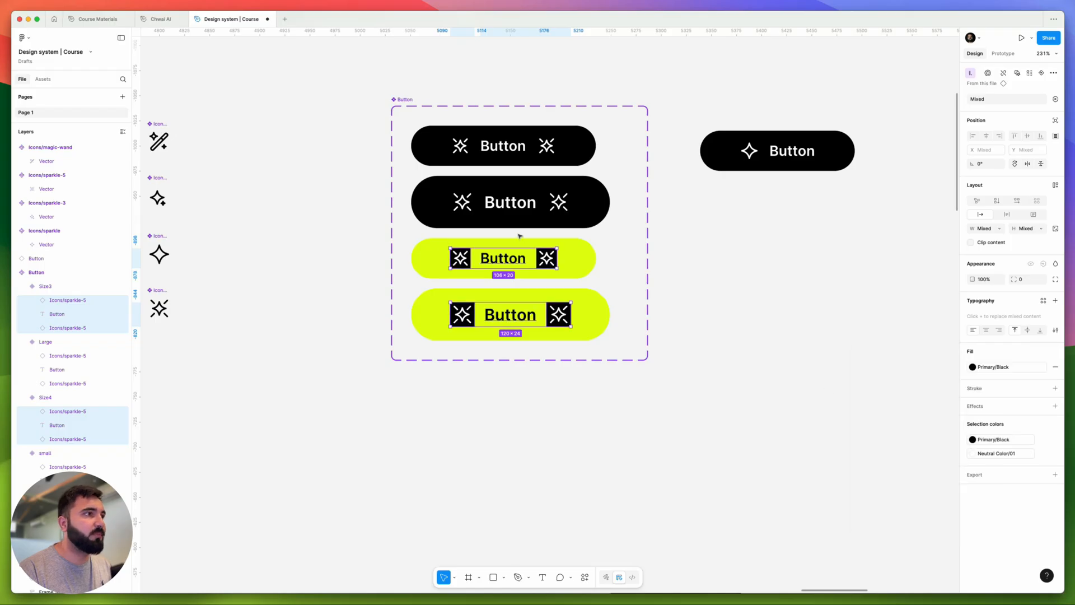
key("super+z")
Step: Replace the Neutral Color/01 selection color of the yellow variants' labels and icons with Primary Black
left_click(975, 440)
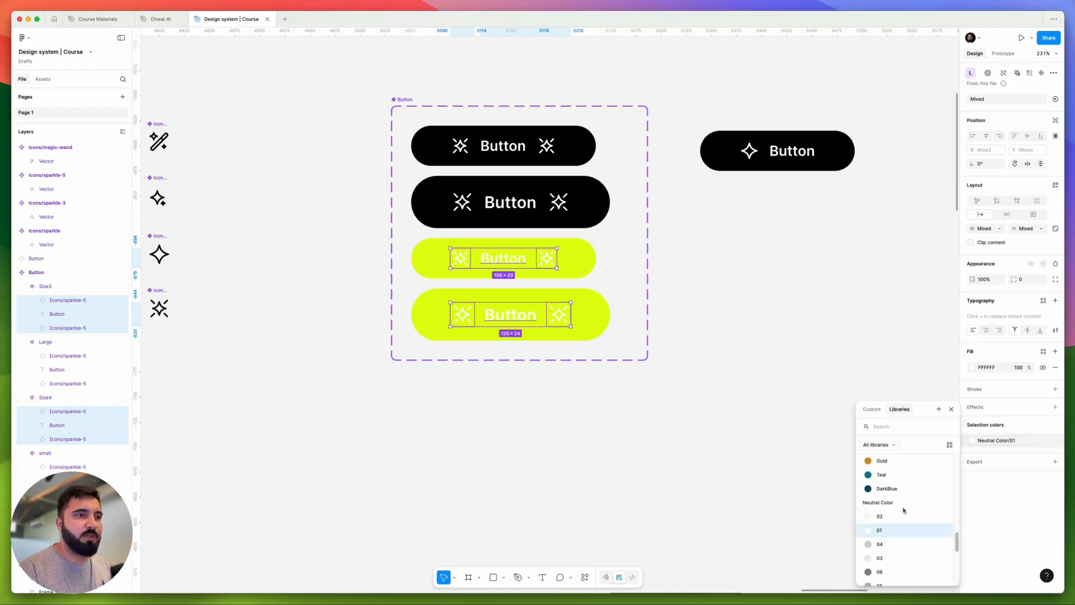
scroll(900, 504, "down", 5)
scroll(899, 504, "up", 8)
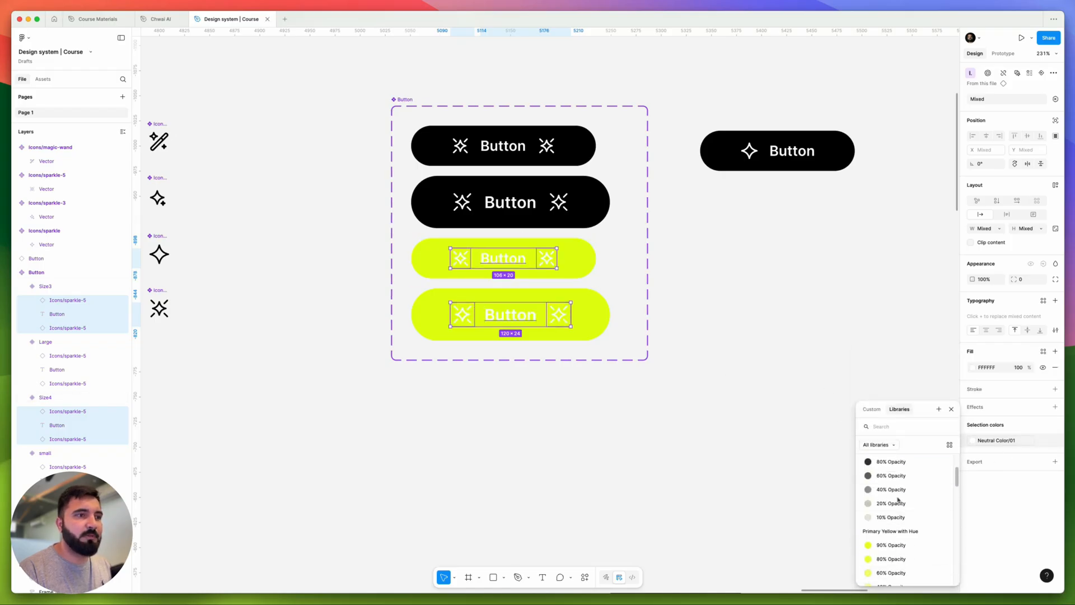
left_click(890, 479)
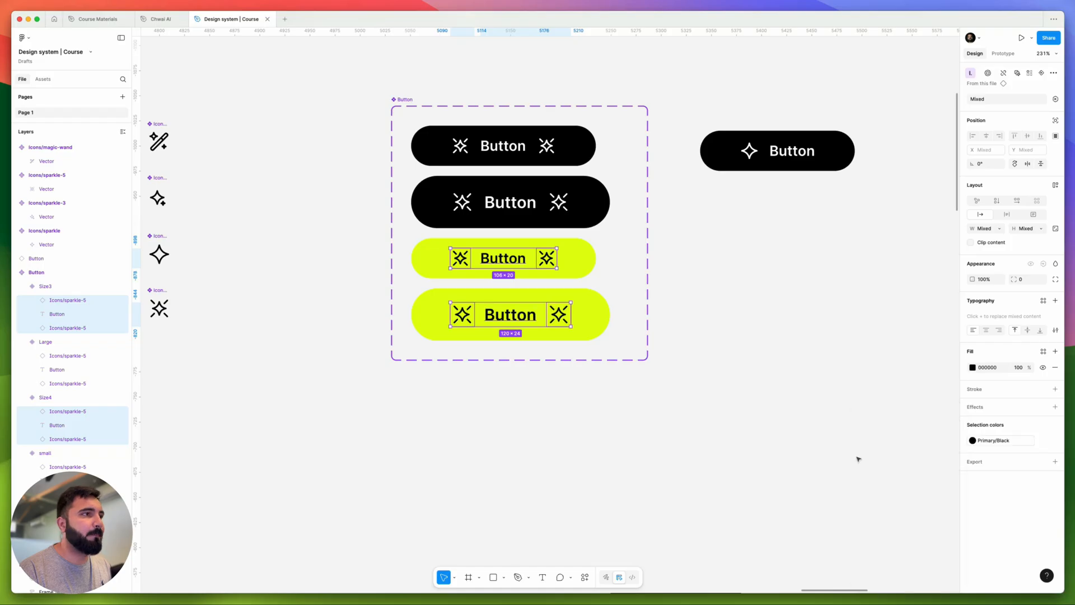
left_click(729, 284)
Step: Set the Size property of the smaller yellow variant to small
scroll(785, 285, "left", 5)
left_click(714, 255)
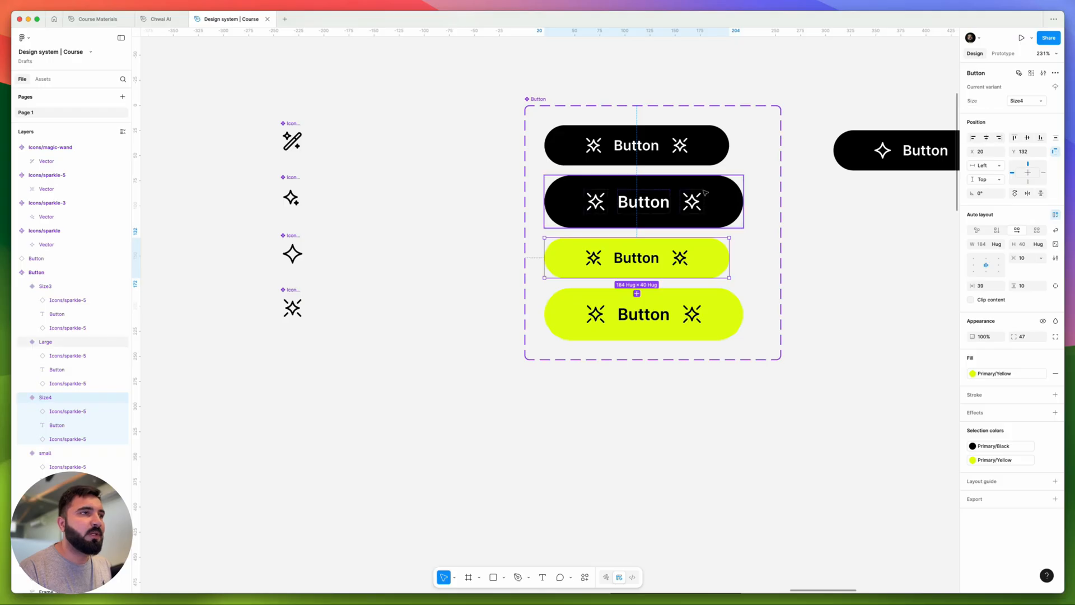
left_click(676, 310)
left_click(698, 261)
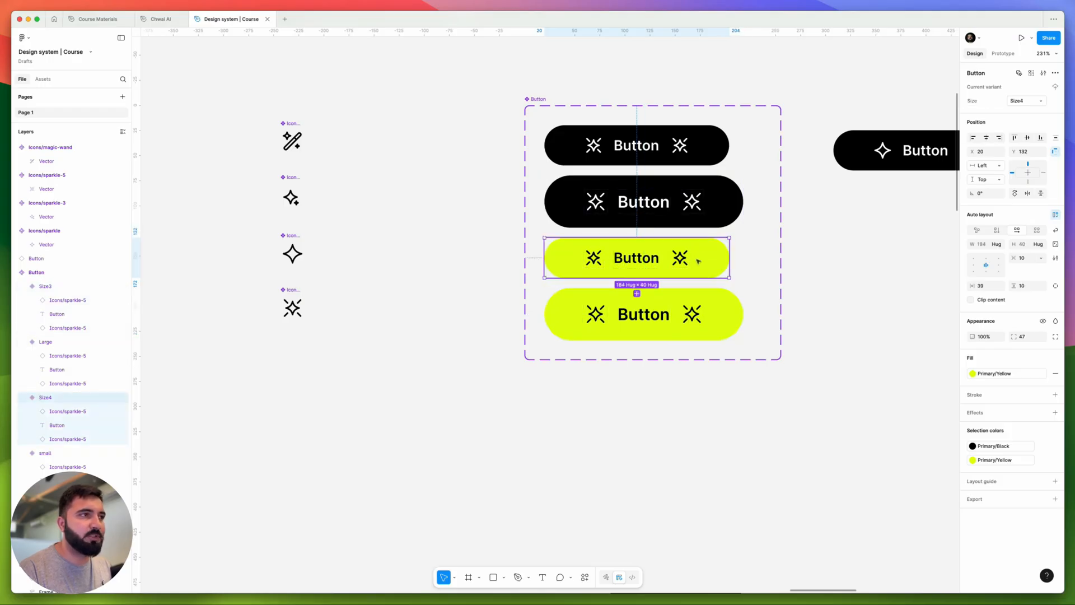
left_click(1039, 101)
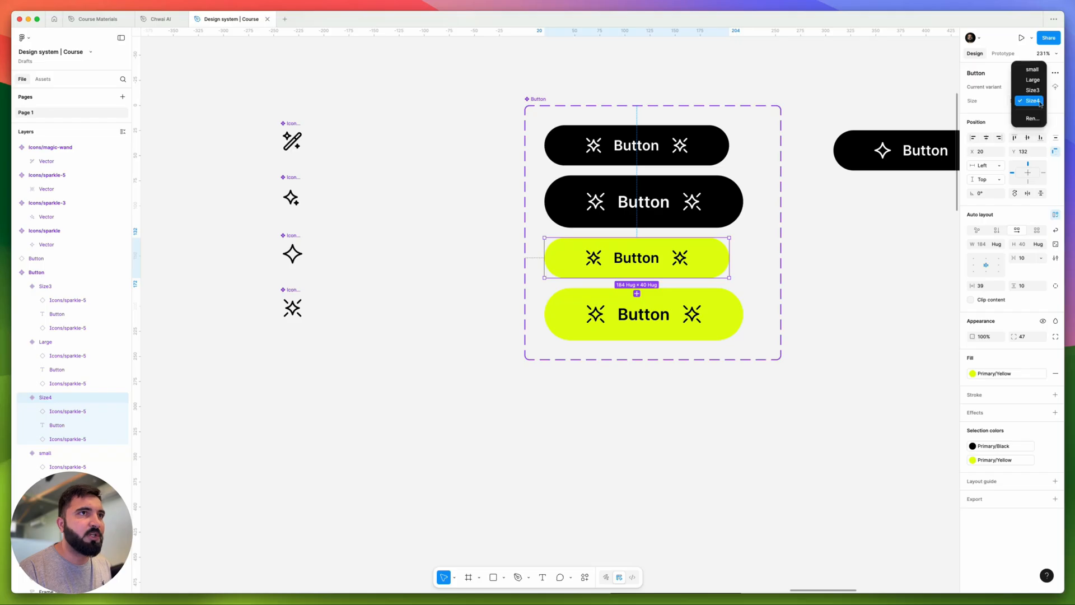
left_click(1035, 71)
Step: Set the Size property of the bigger yellow variant to Large
left_click(731, 307)
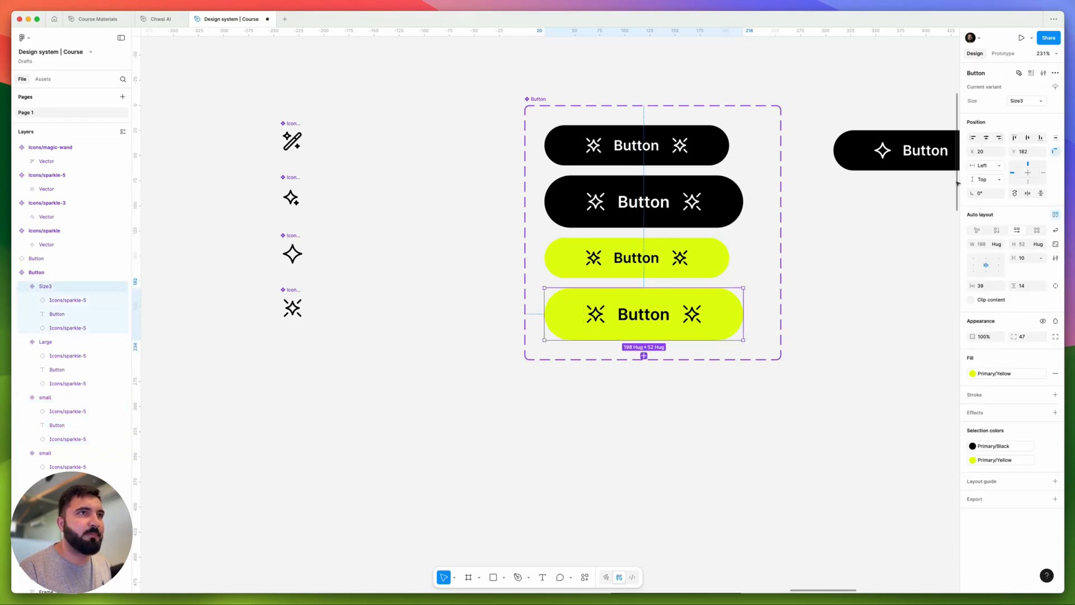
left_click(1027, 100)
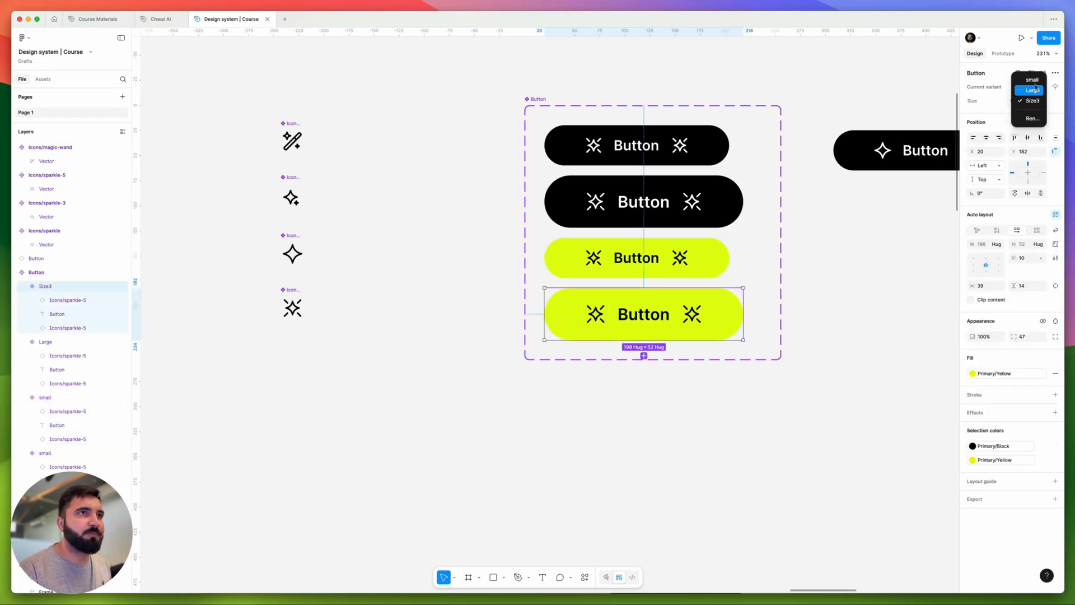
left_click(1034, 90)
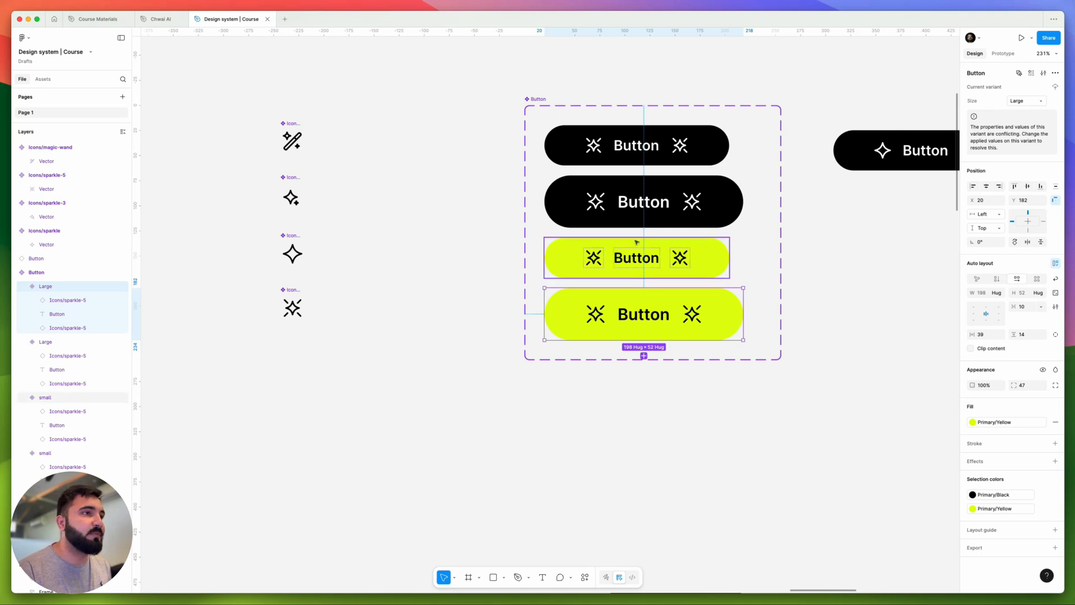
left_click(649, 269)
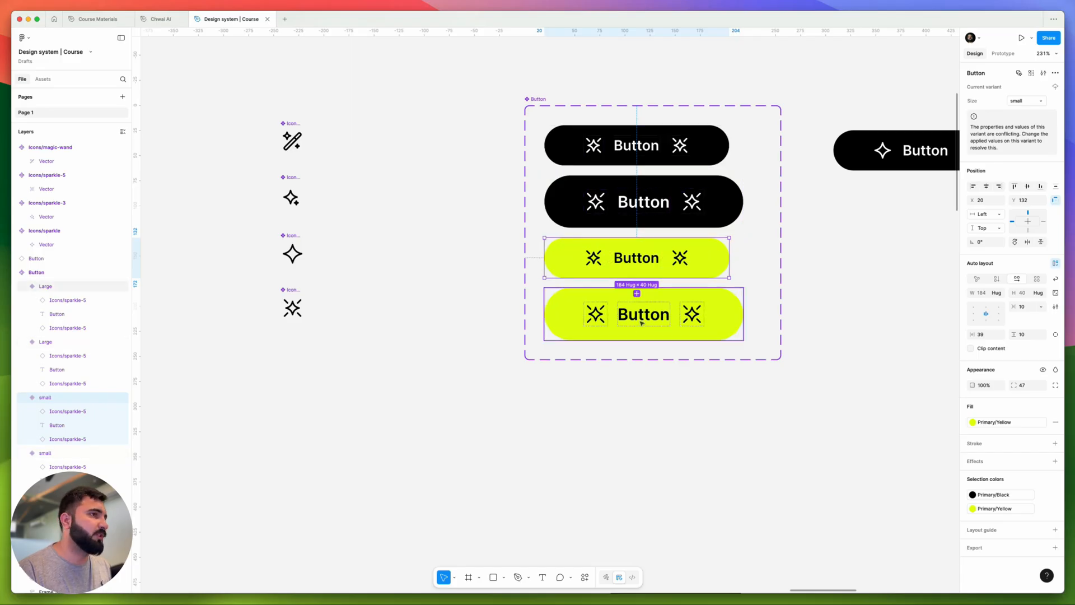
left_click(810, 318)
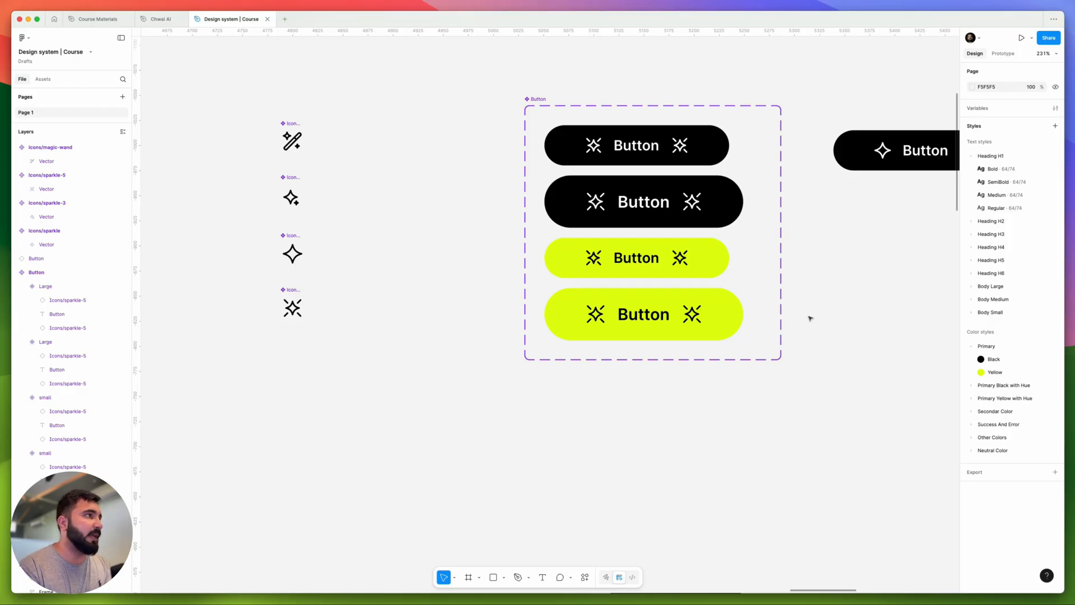
Step: Switch to the Chwai AI file and examine the variant properties of its button component set
left_click(156, 20)
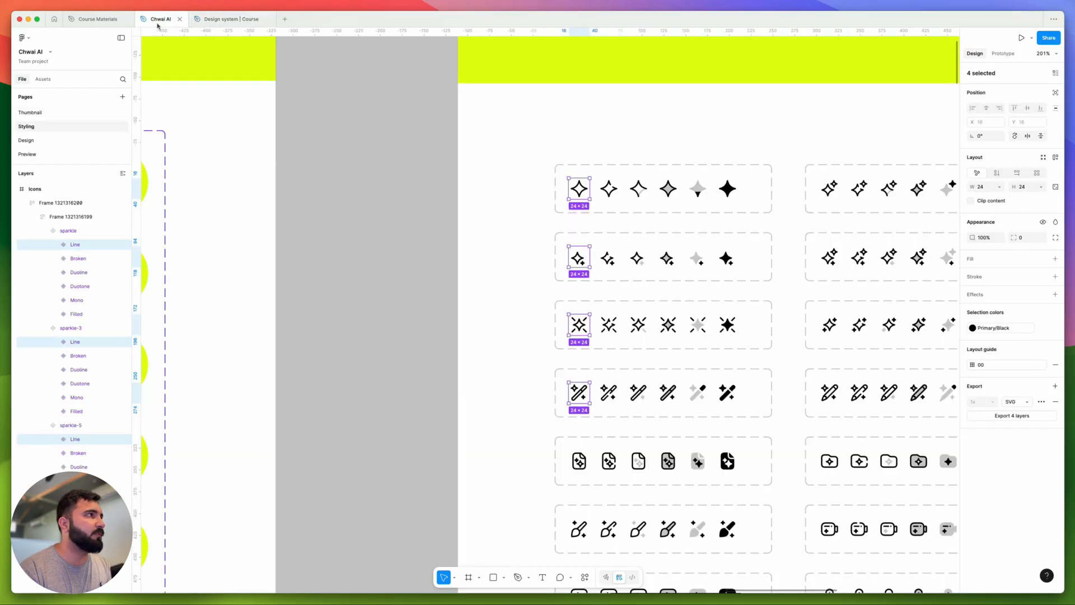
scroll(588, 342, "down", 10)
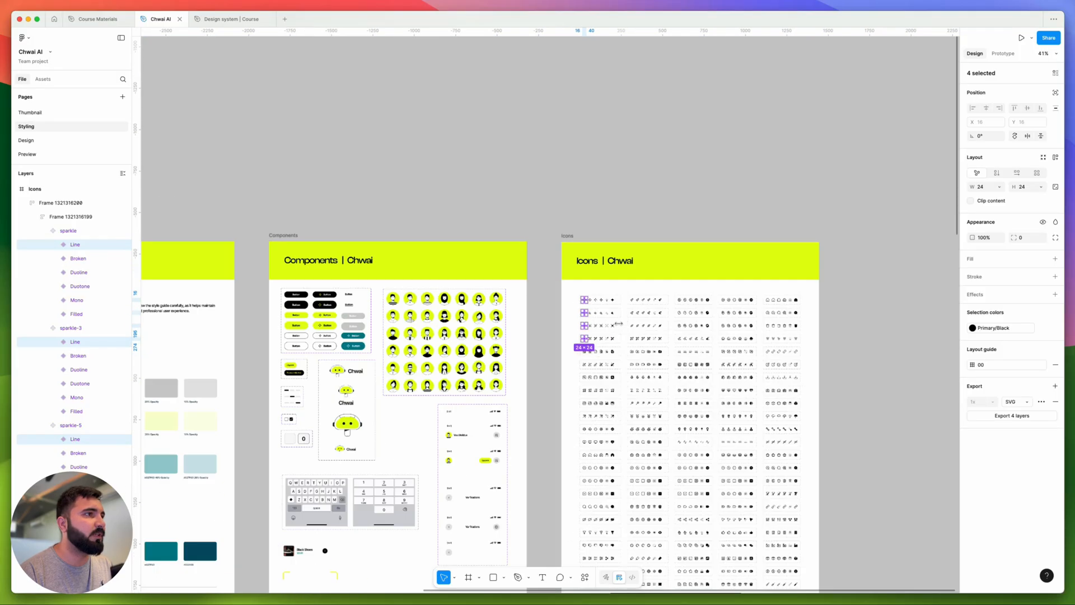
scroll(584, 325, "up", 5)
scroll(453, 312, "up", 5)
left_click(446, 398)
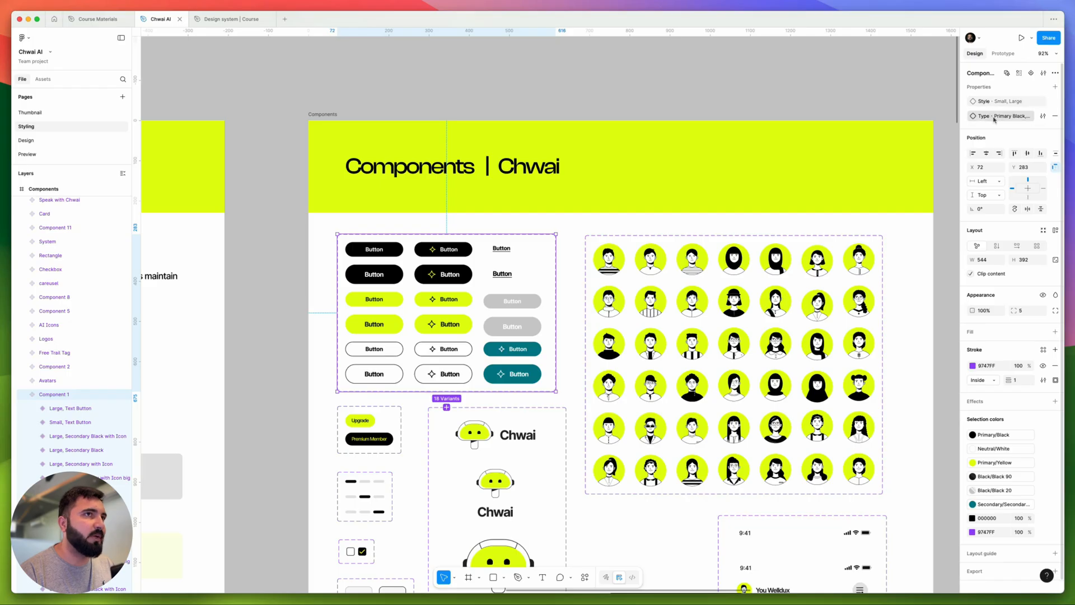
Step: Back in the Design system | Course file, add a variant property named Type with the value Primary to the Button component set
left_click(227, 19)
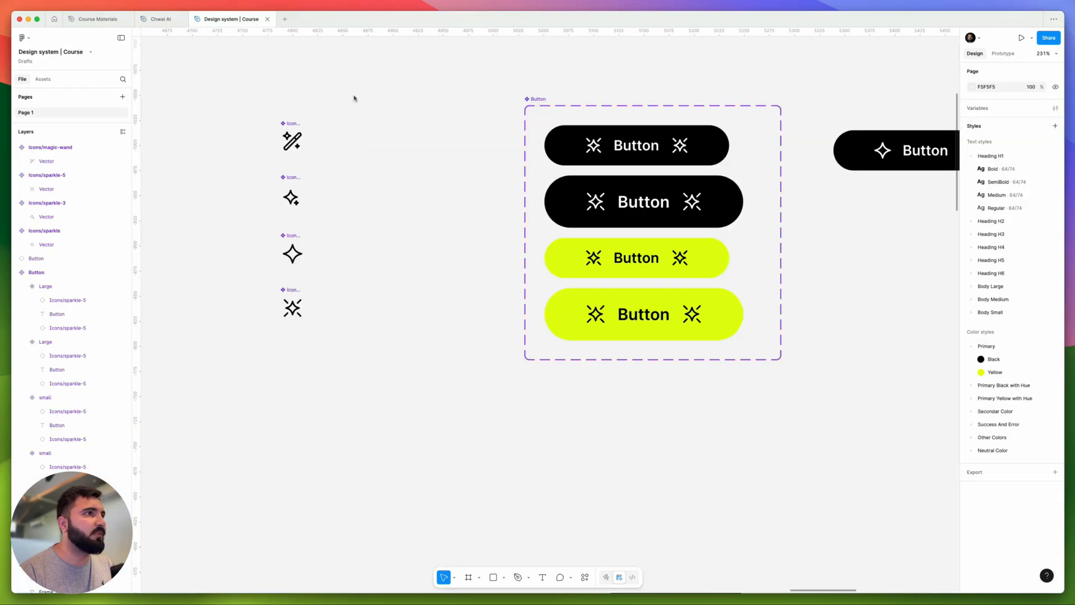
left_click(536, 99)
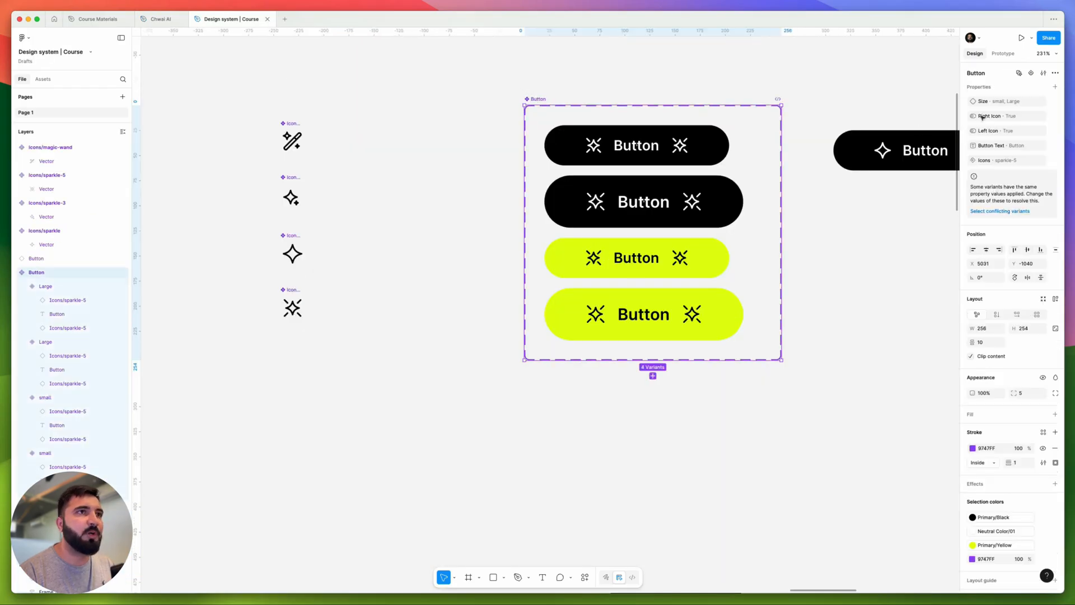
left_click(1055, 86)
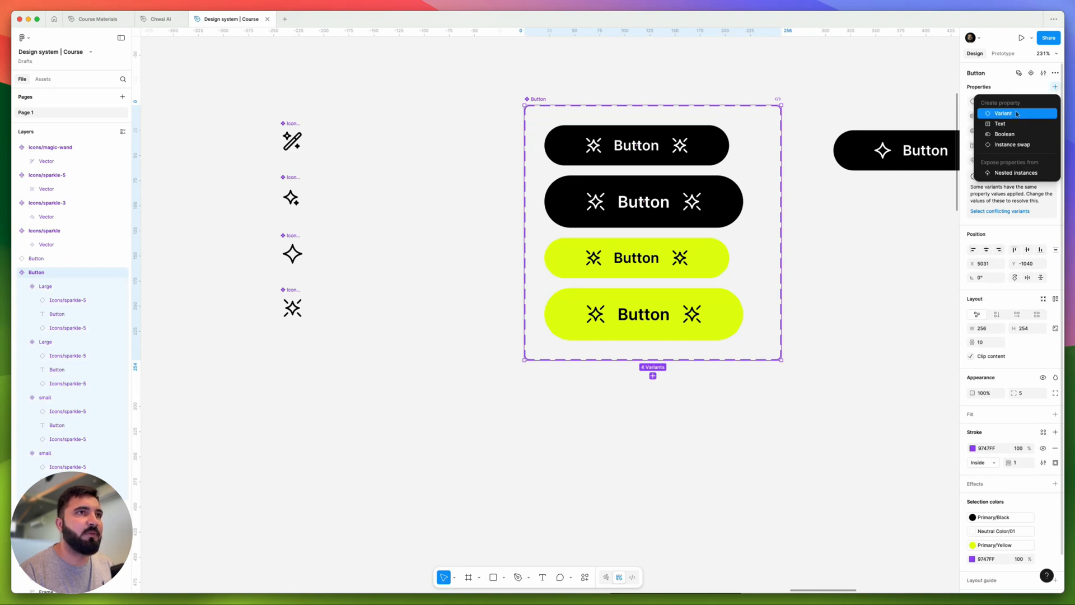
left_click(1016, 113)
type("Type")
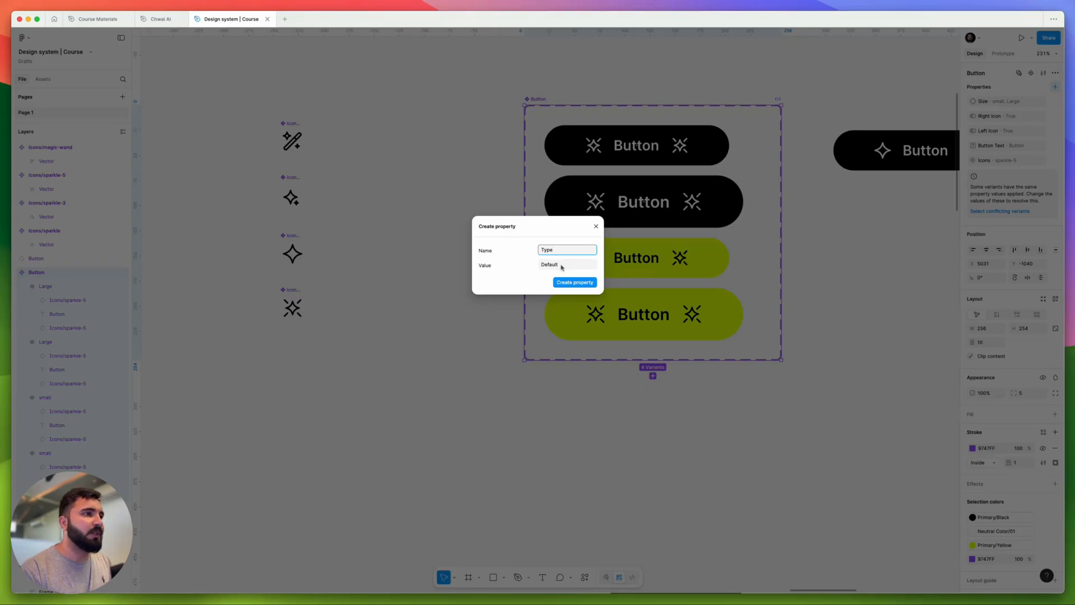
left_click(562, 265)
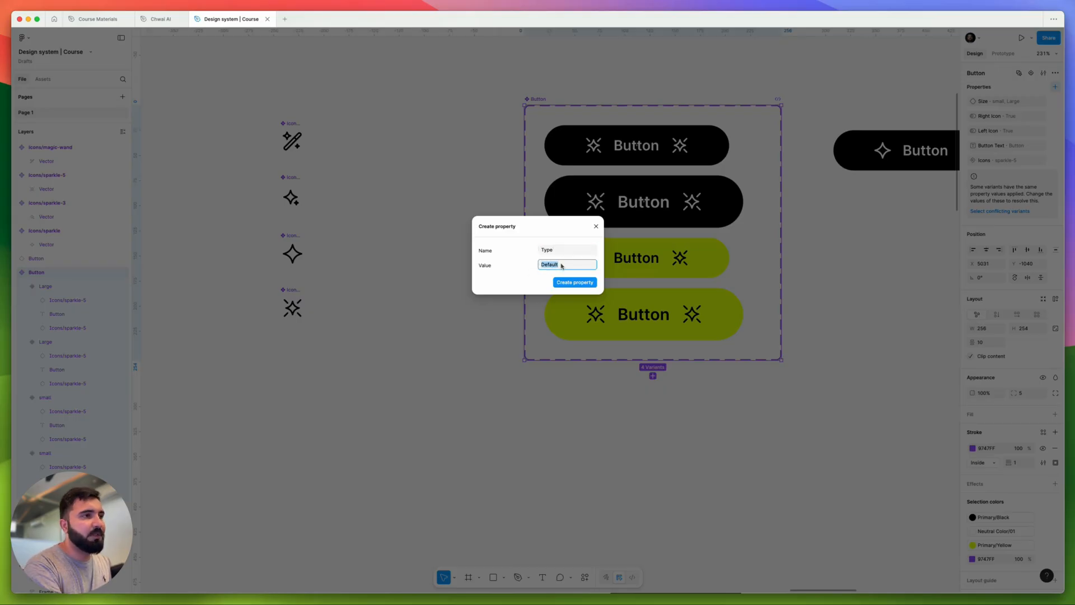
type("Primary")
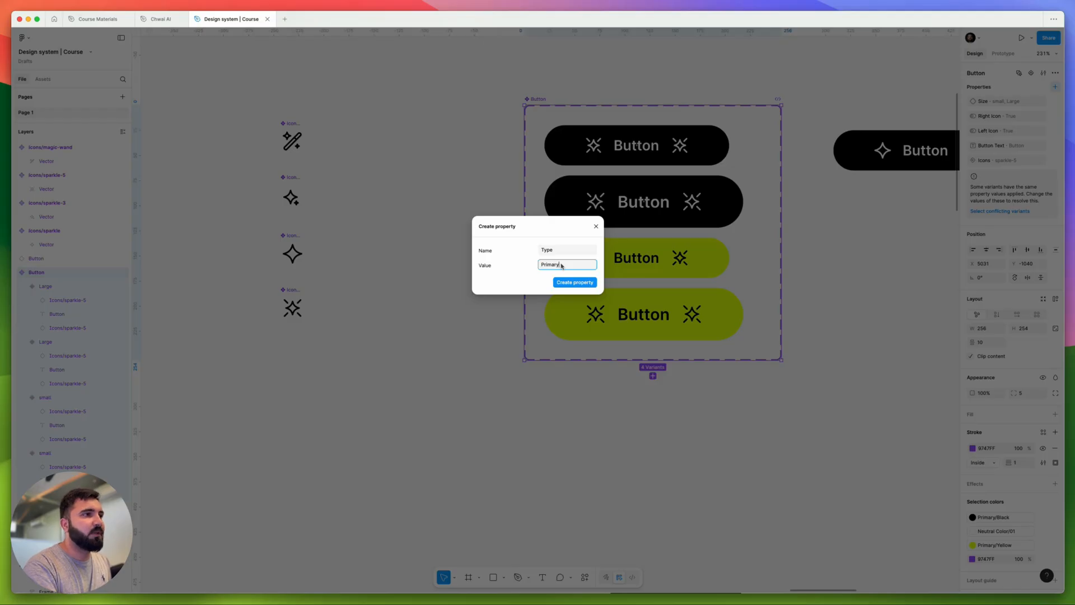
key("Return")
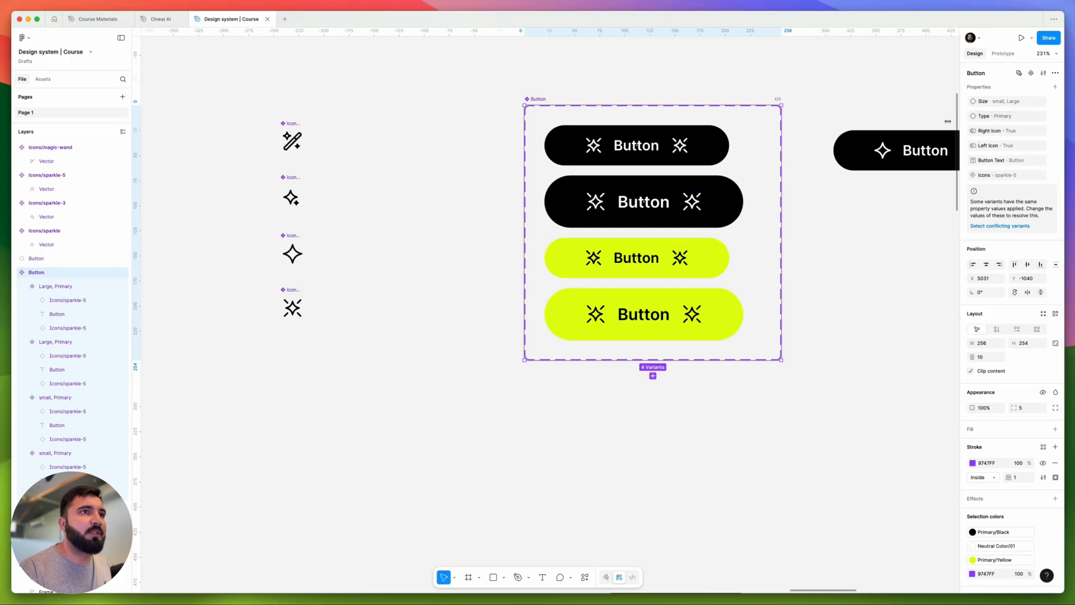
Step: Set the Type property of the smaller black variant to Primary Black
left_click(672, 150)
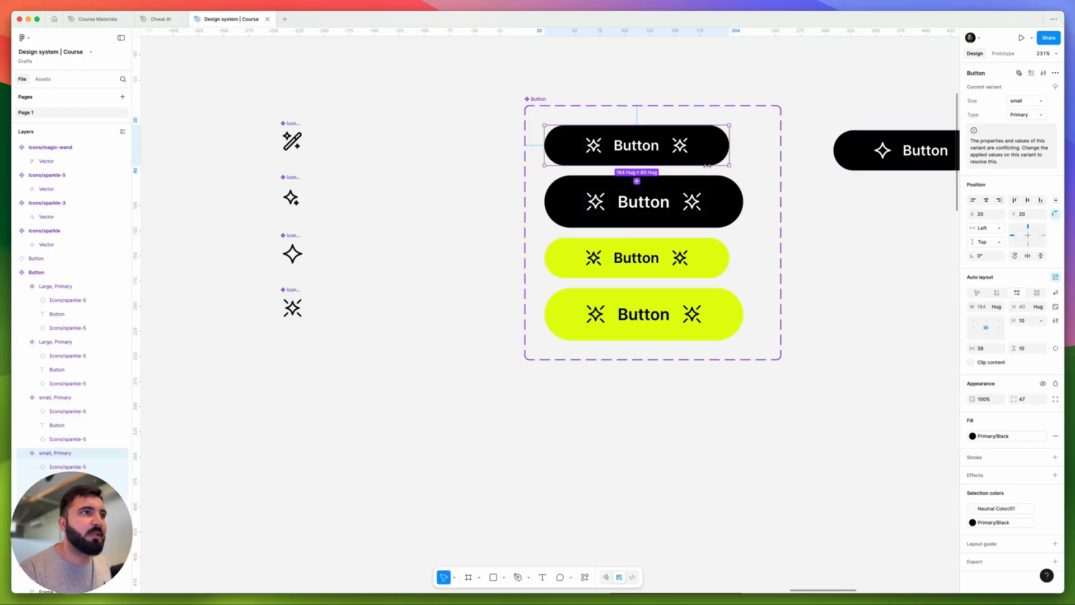
left_click(676, 197)
left_click(675, 159)
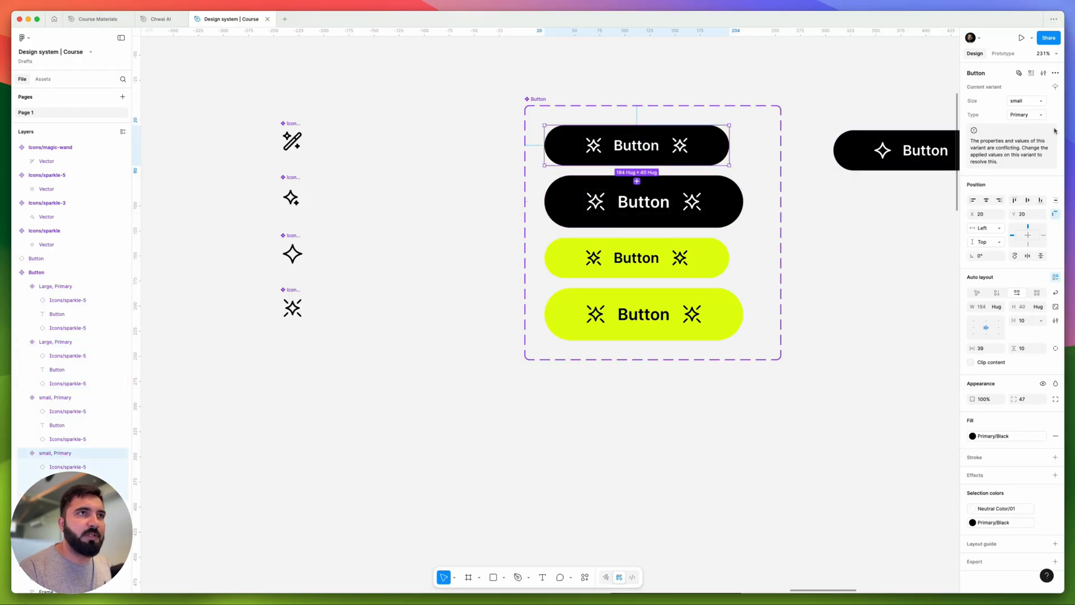
left_click(1025, 116)
left_click(1033, 117)
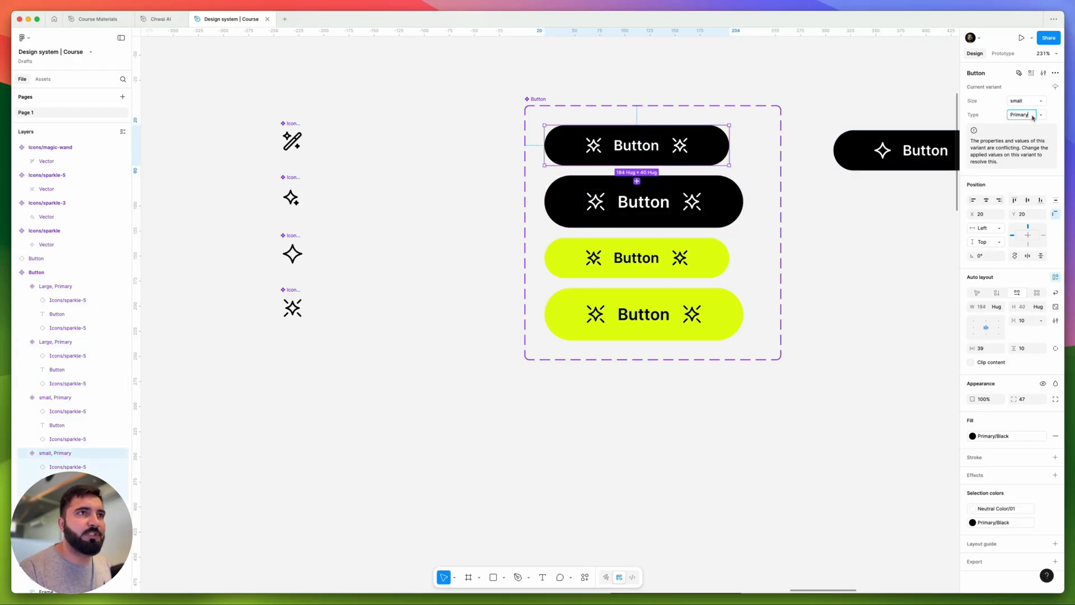
left_click(669, 145)
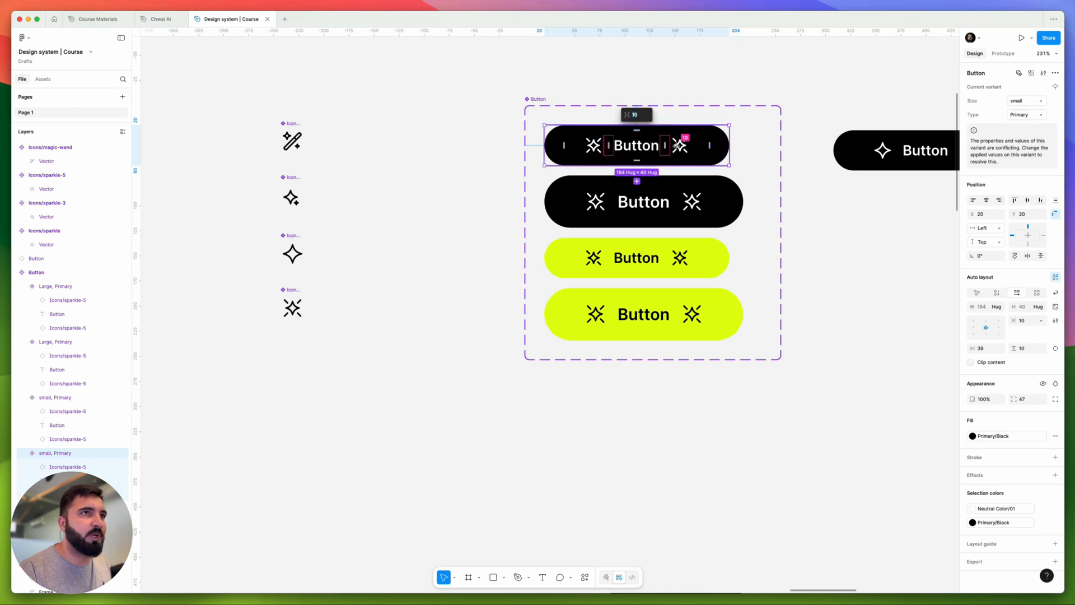
left_click(1026, 116)
key("Right")
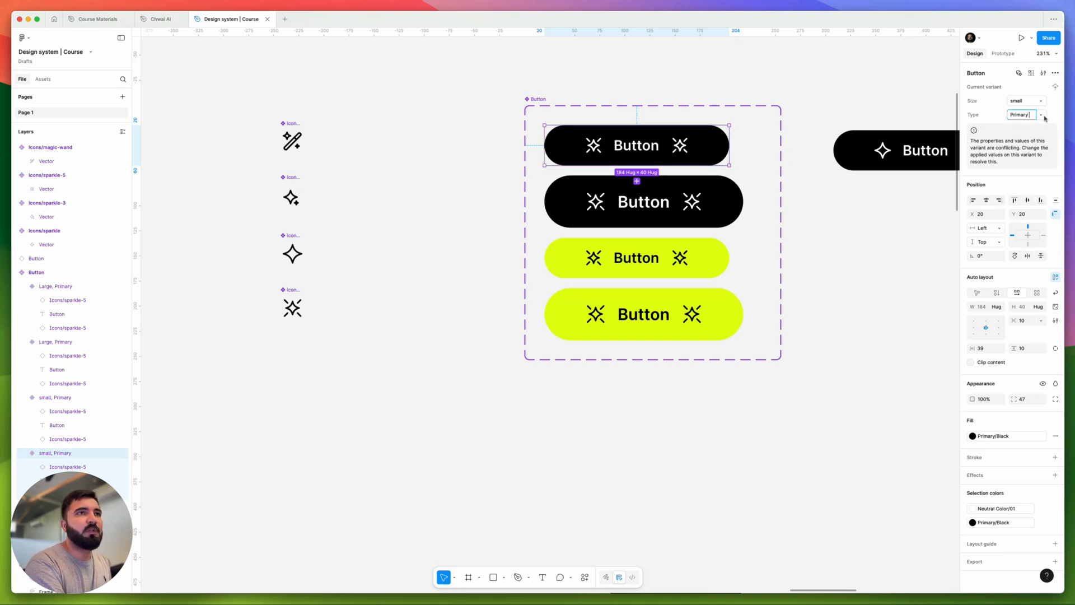
key("Return")
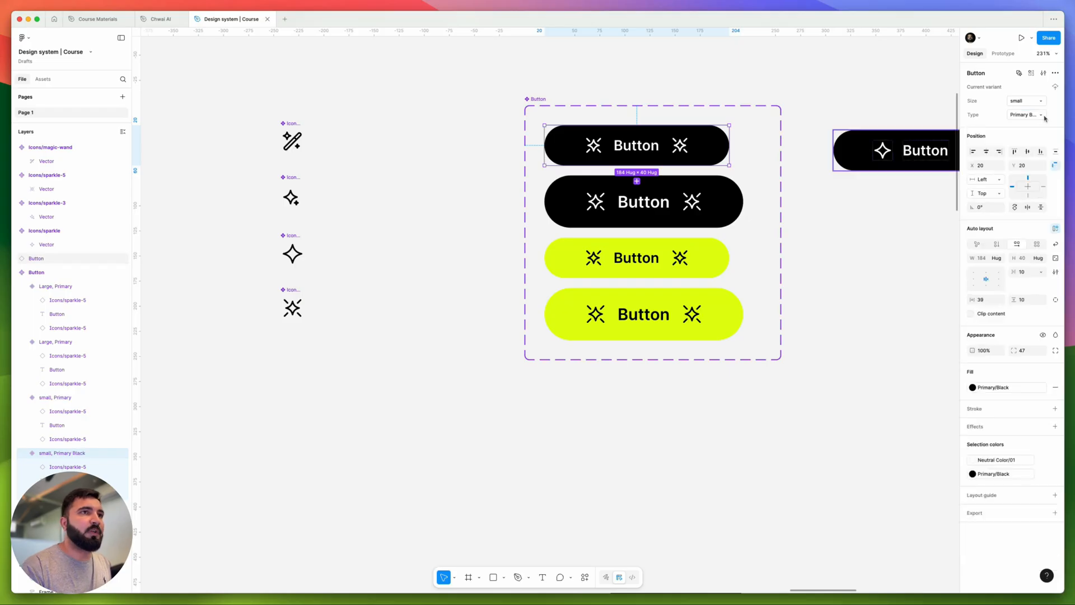
Step: Set the Type property of the bigger black variant to Primary Black
left_click(700, 219)
left_click(1024, 114)
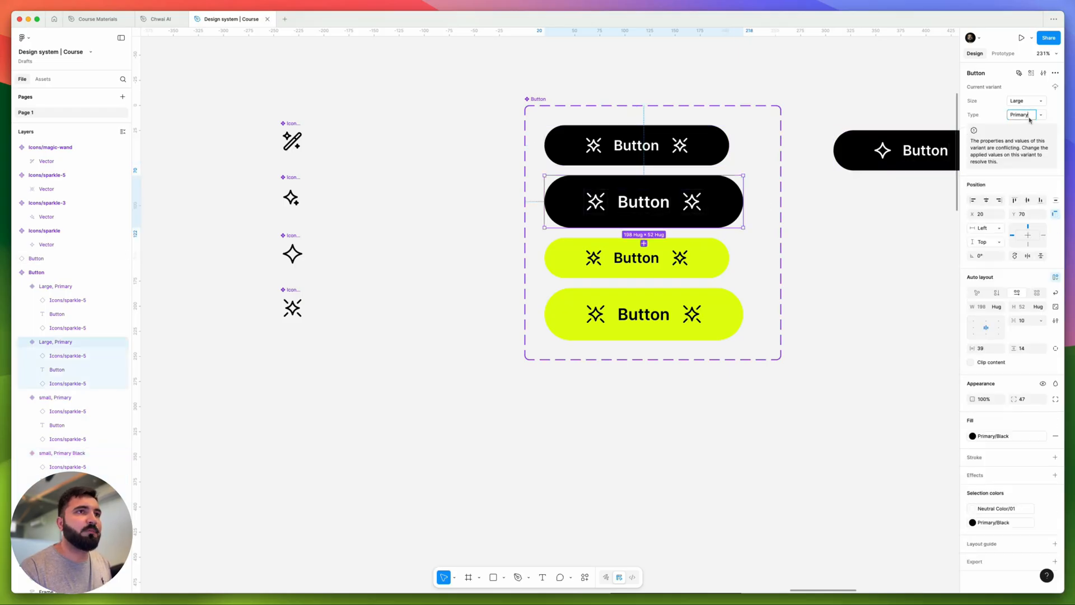
key("Right")
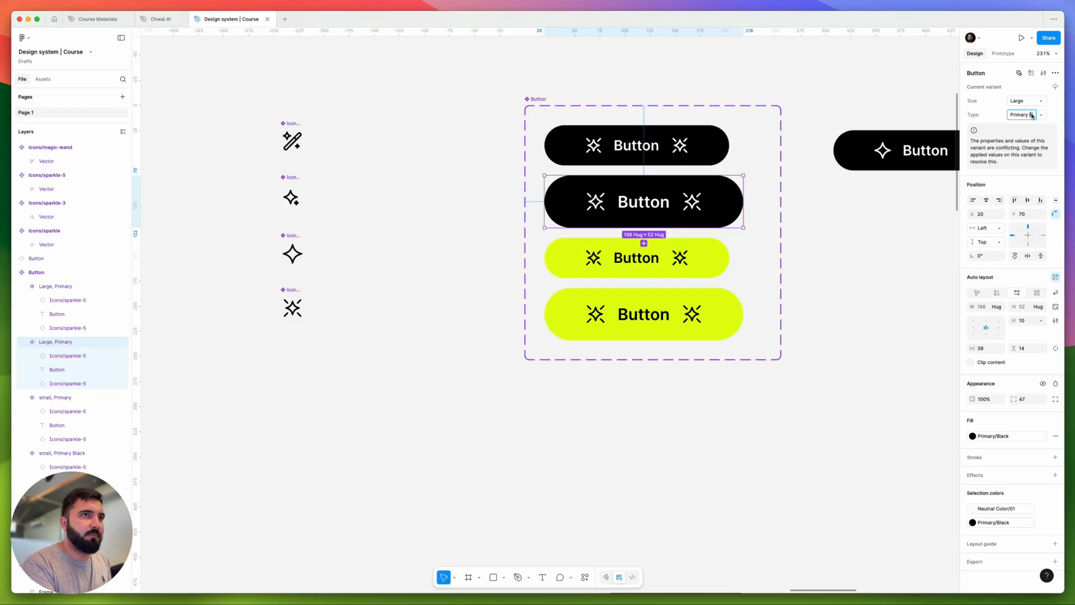
key("Return")
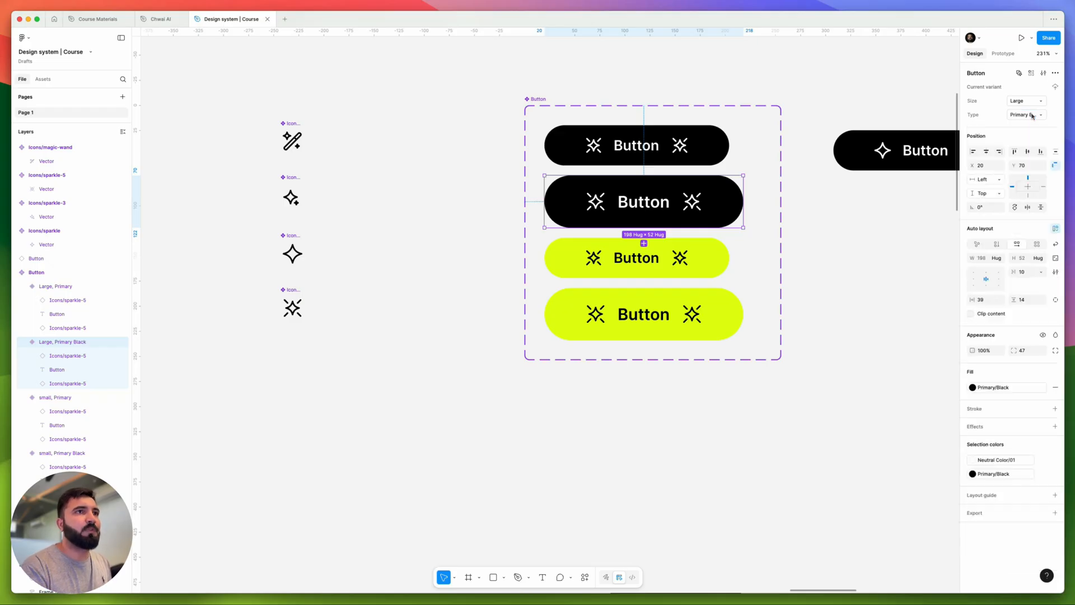
Step: Set the Type property of the smaller yellow variant to Primary Yellow
key("Tab")
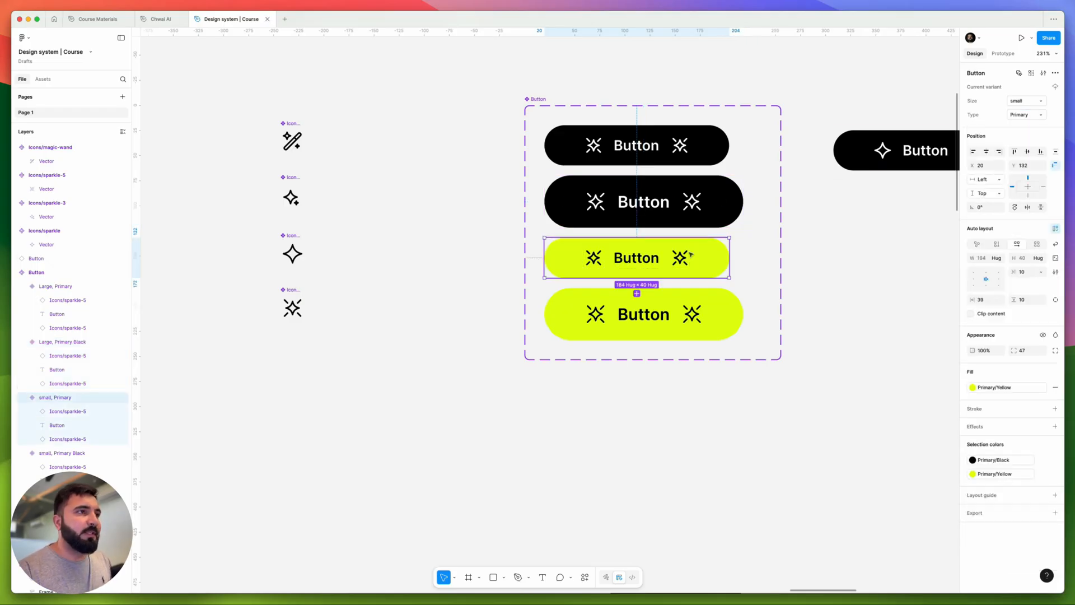
left_click(1028, 114)
key("Right")
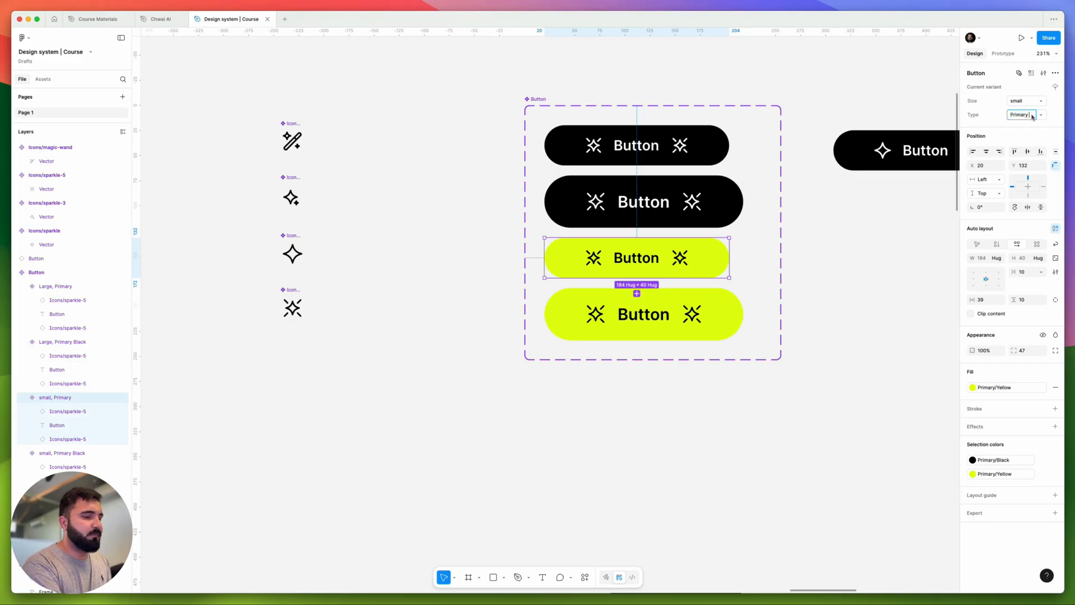
type("Yellow")
key("Return")
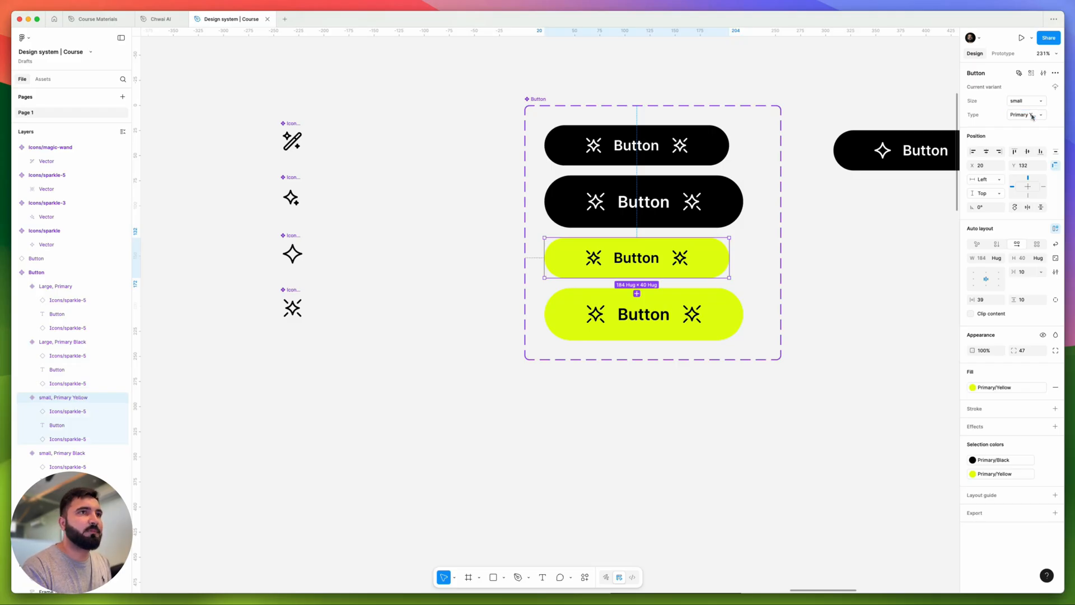
Step: Set the Type property of the bigger yellow variant to Primary Yellow
key("Tab")
left_click(1034, 116)
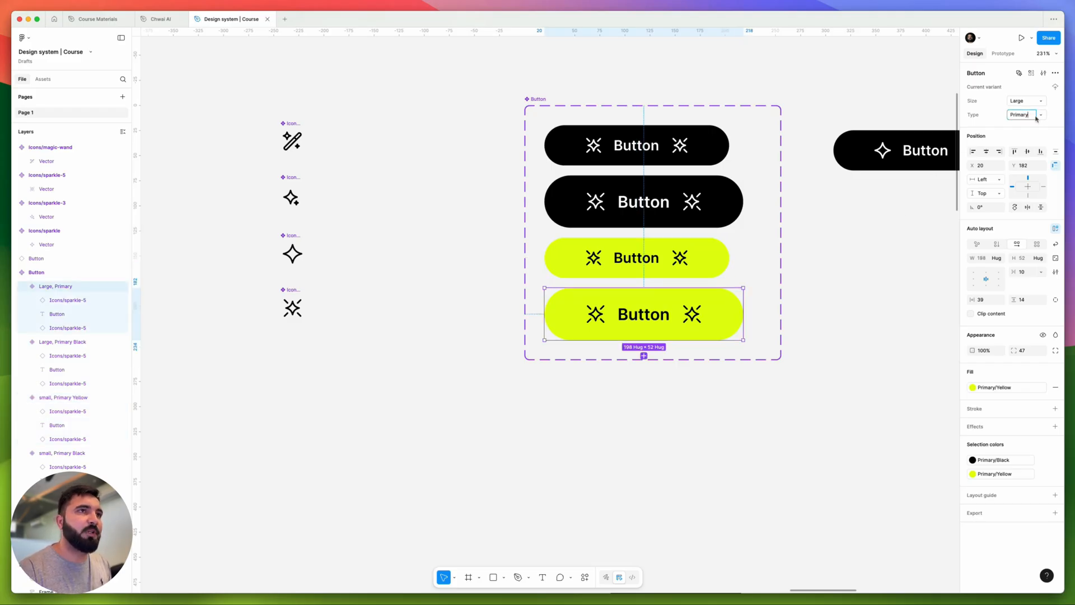
key("Right")
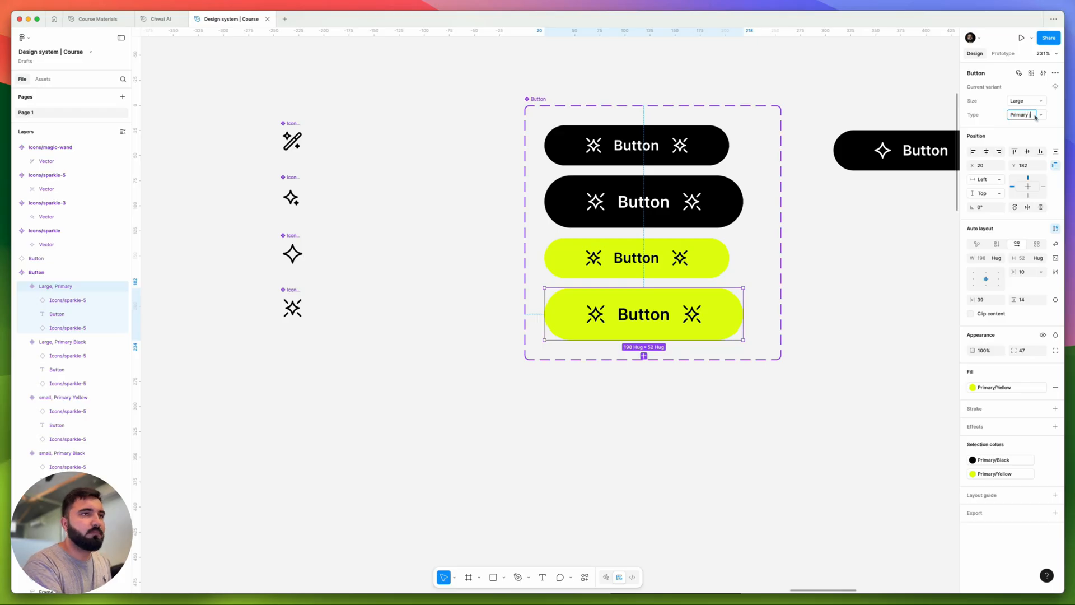
type("Yellow")
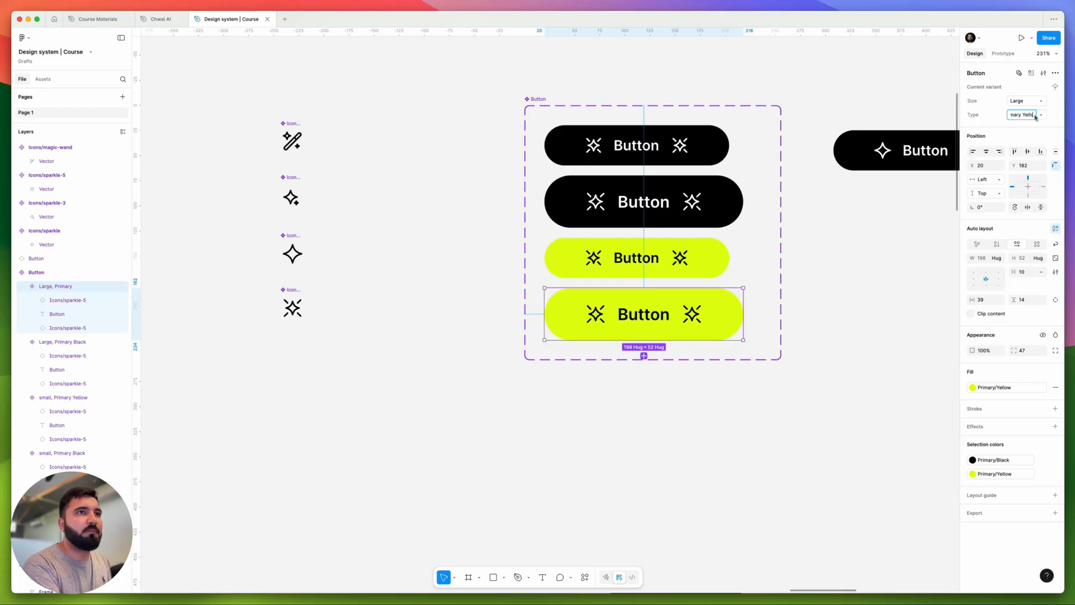
key("Return")
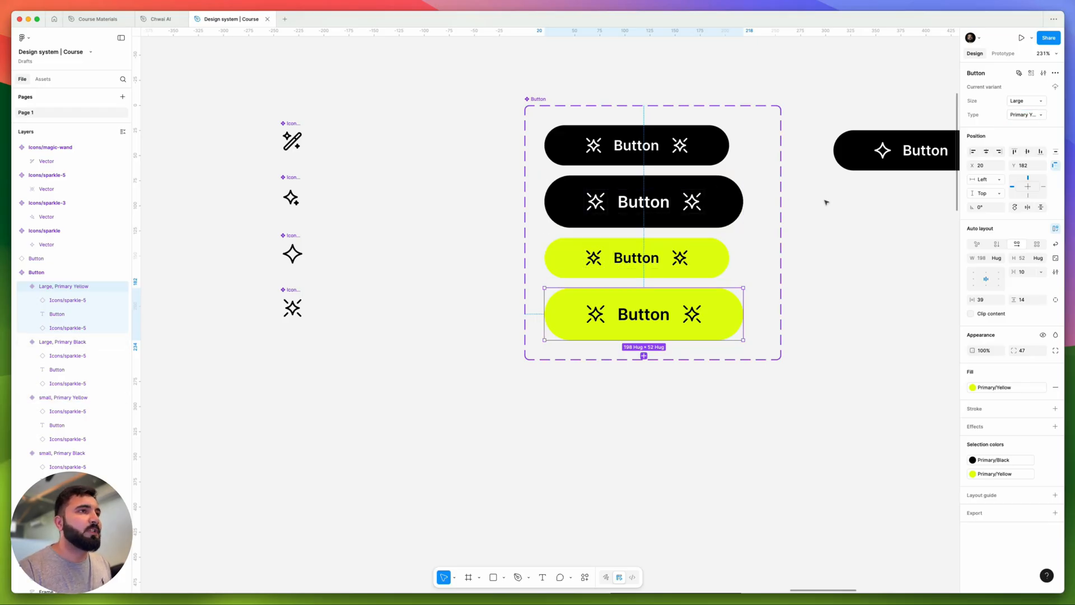
Step: Set the Size of the black button instance beside the component set to Large
left_click(825, 202)
left_click_drag(797, 191, 575, 214)
left_click(700, 185)
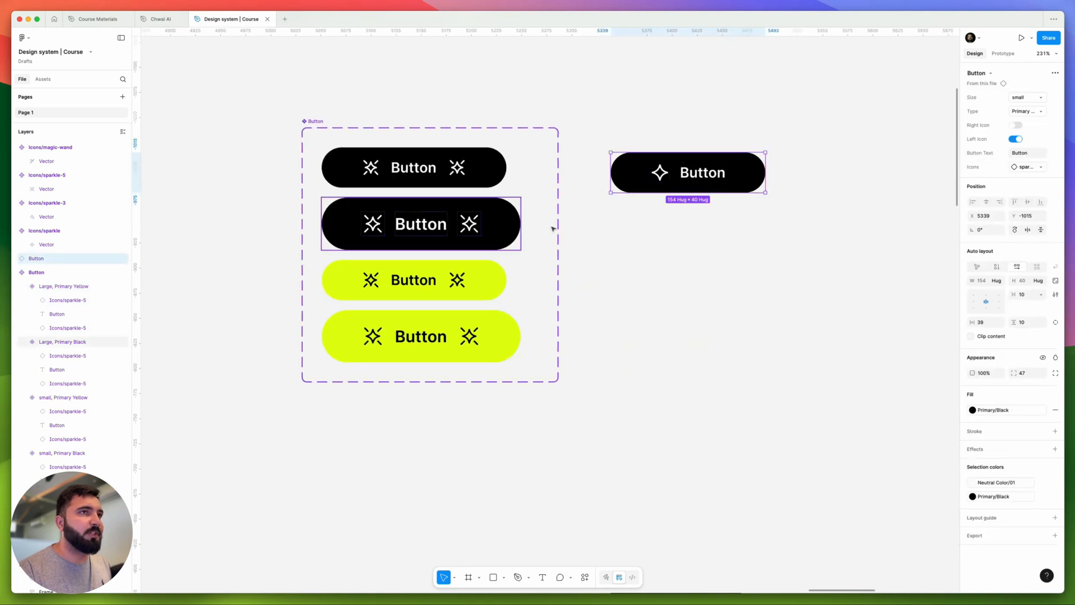
left_click(324, 125)
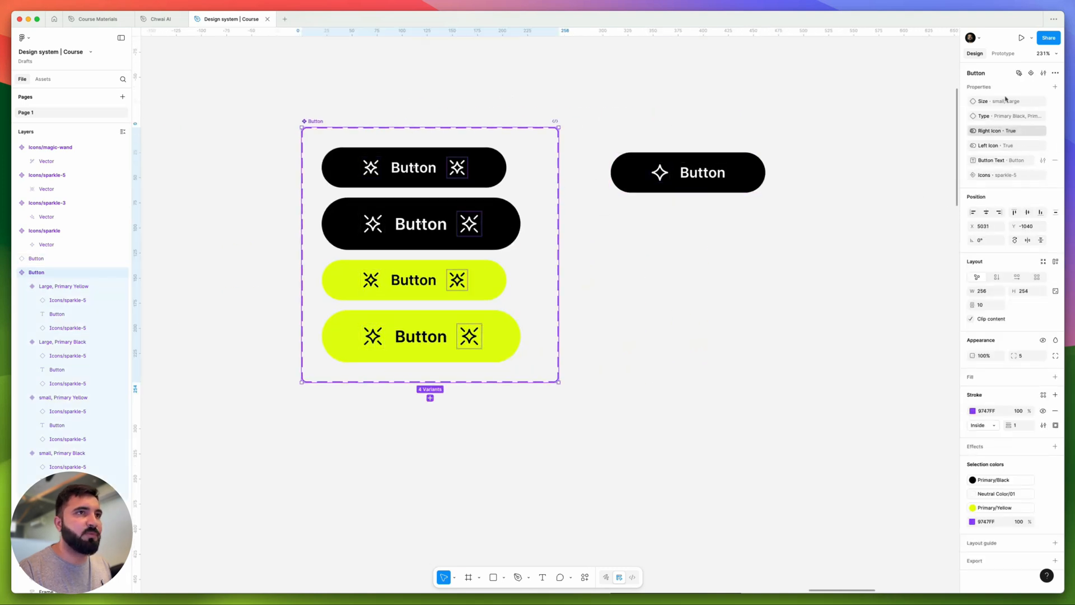
left_click(719, 166)
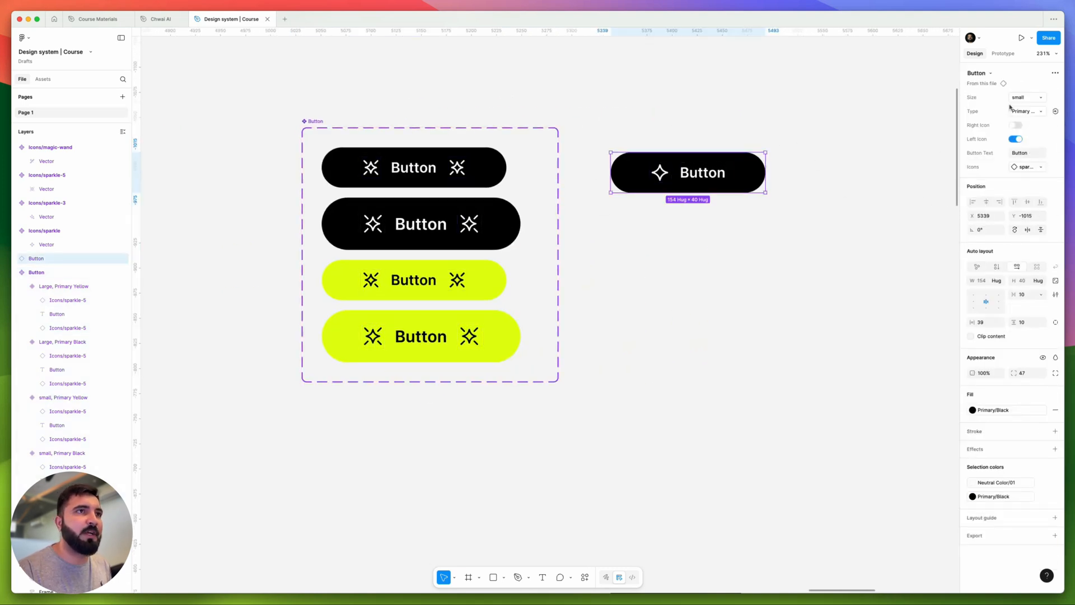
left_click(1027, 100)
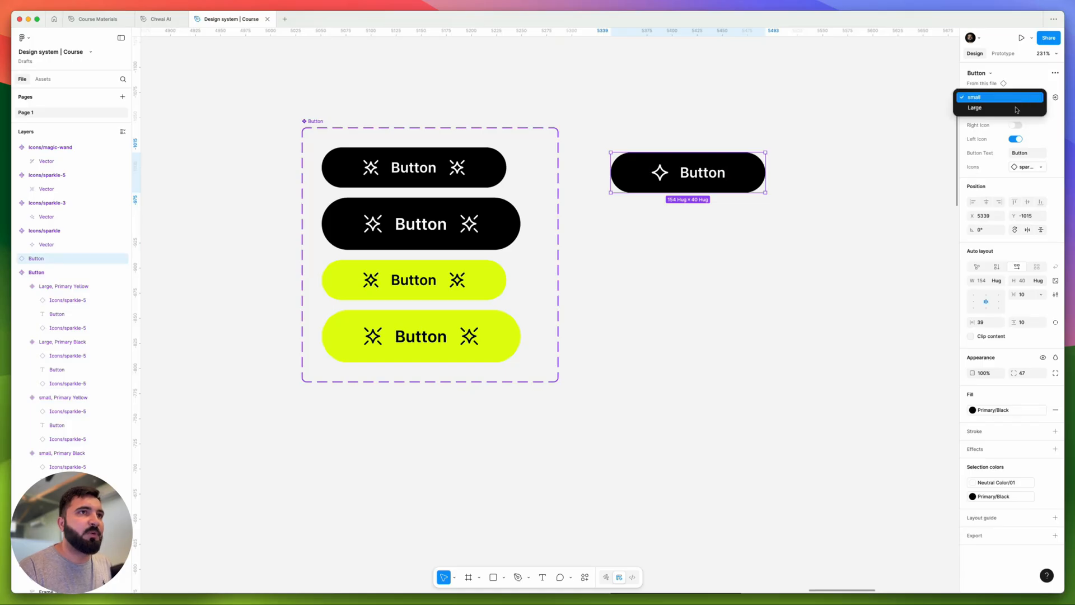
left_click(1029, 106)
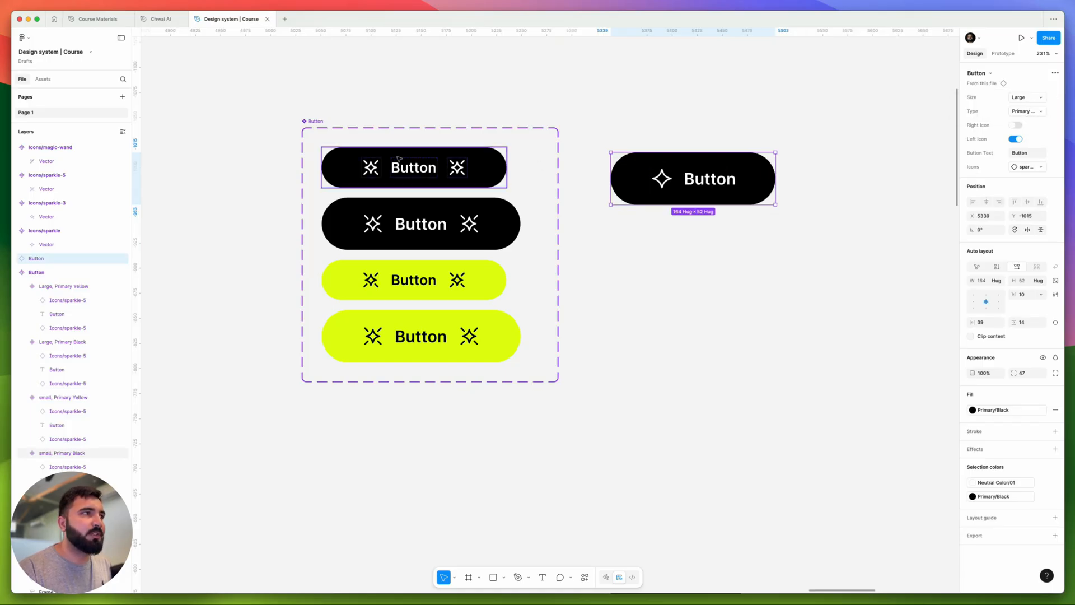
Step: Rename the value small of the Button component set's Size property to Small
left_click(469, 173)
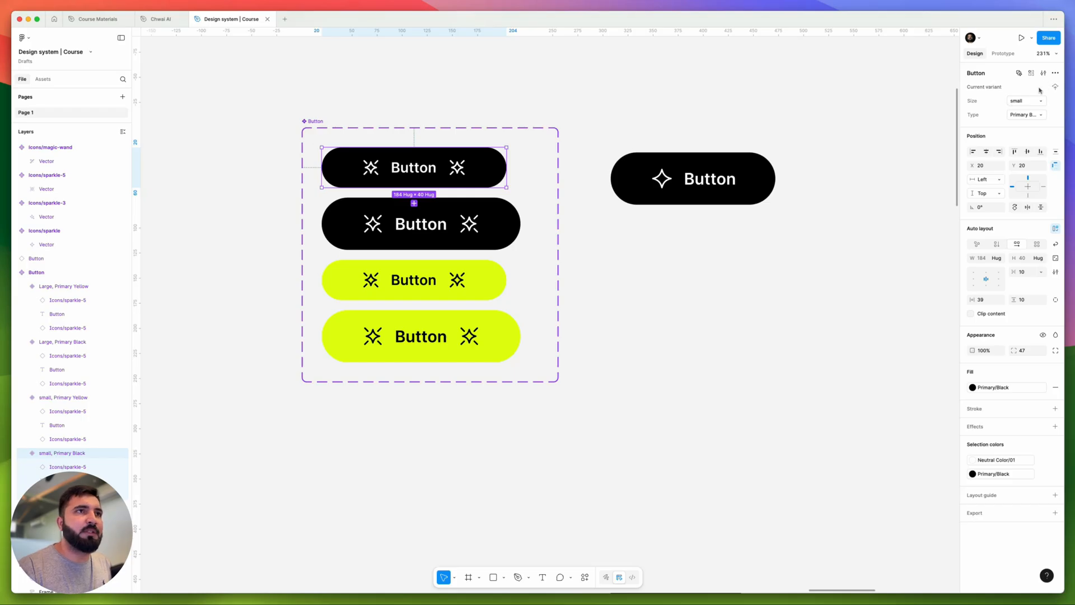
left_click(322, 120)
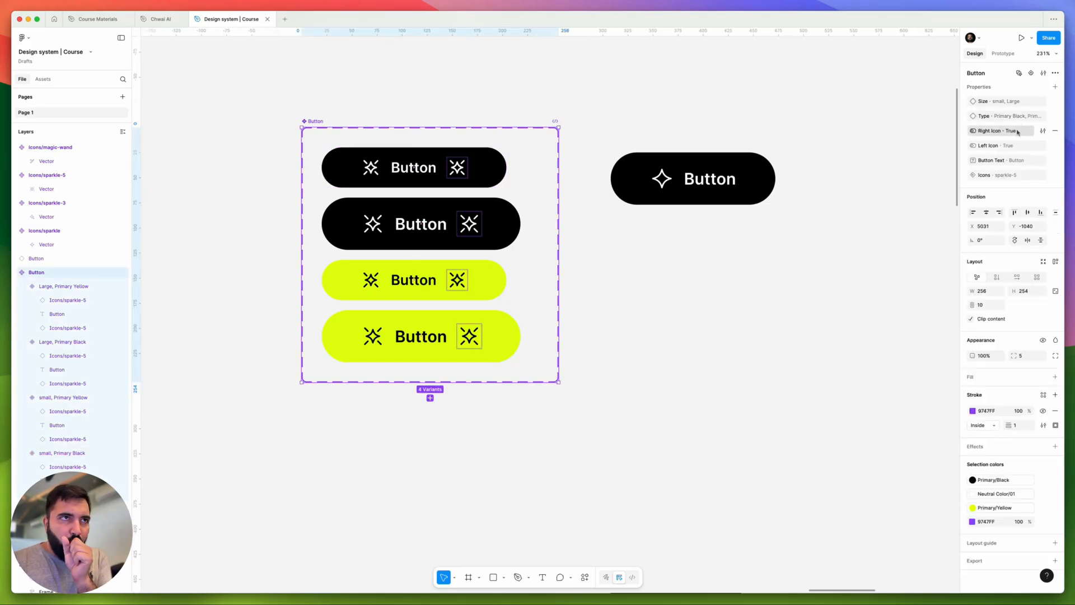
left_click(1042, 101)
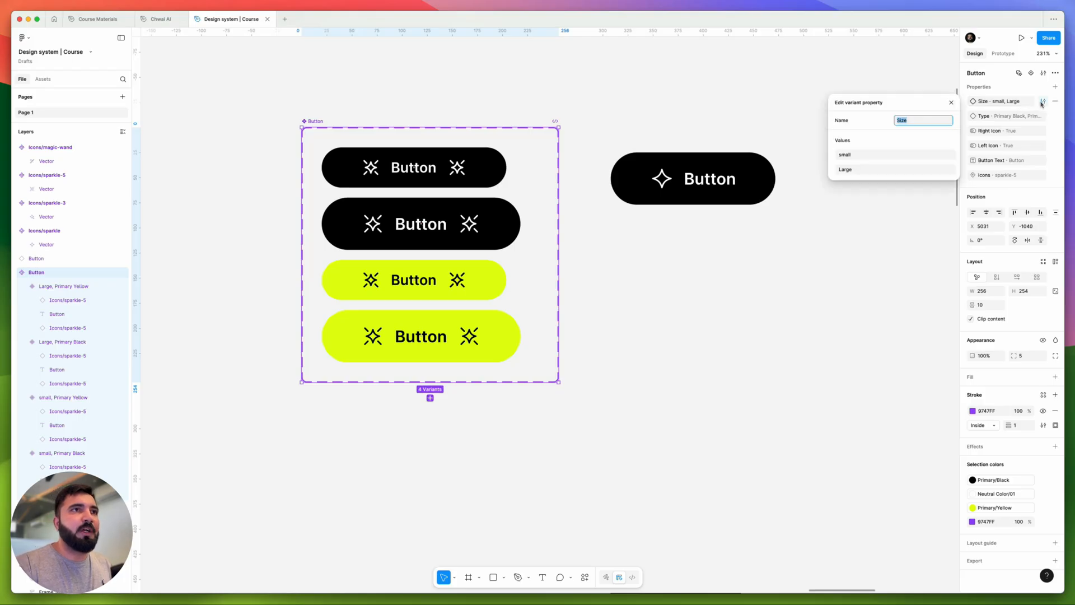
left_click(855, 156)
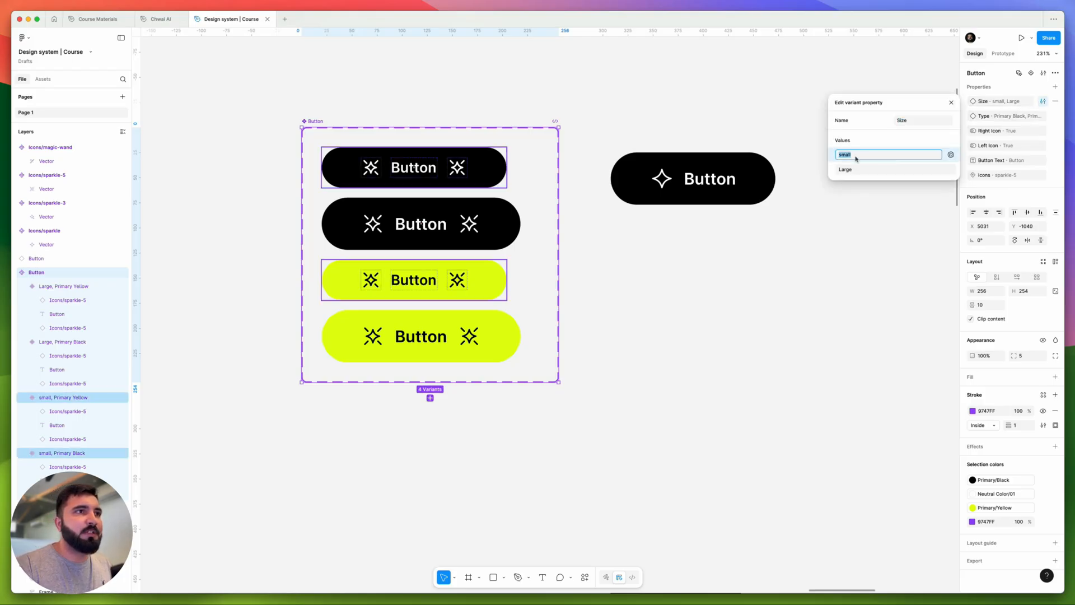
type("Sam")
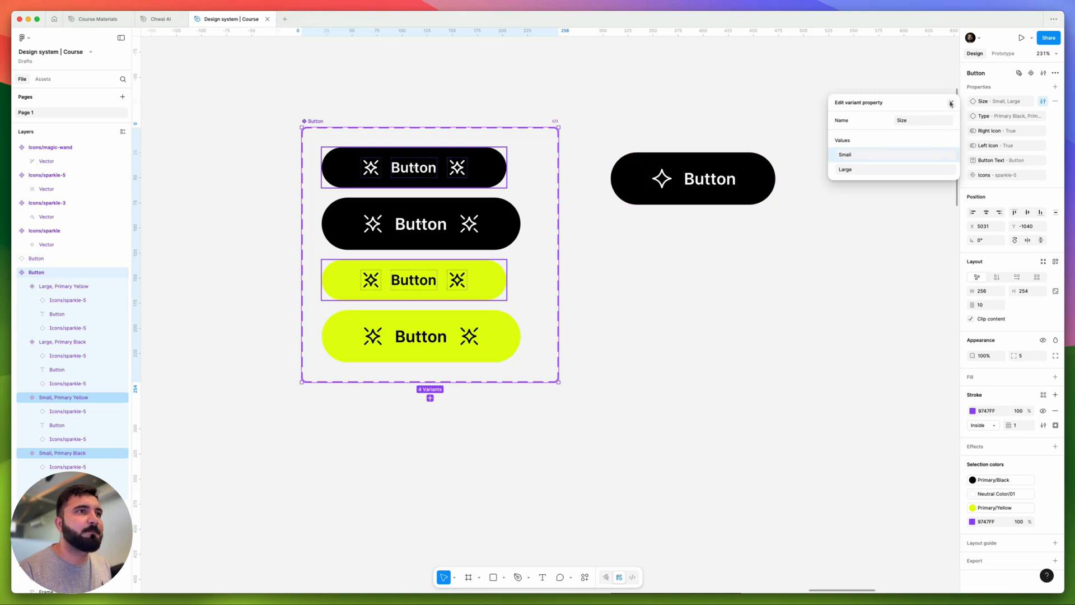
left_click(950, 102)
Step: Switch the button instance beside the component set to Size Small and the yellow primary Type
left_click(700, 182)
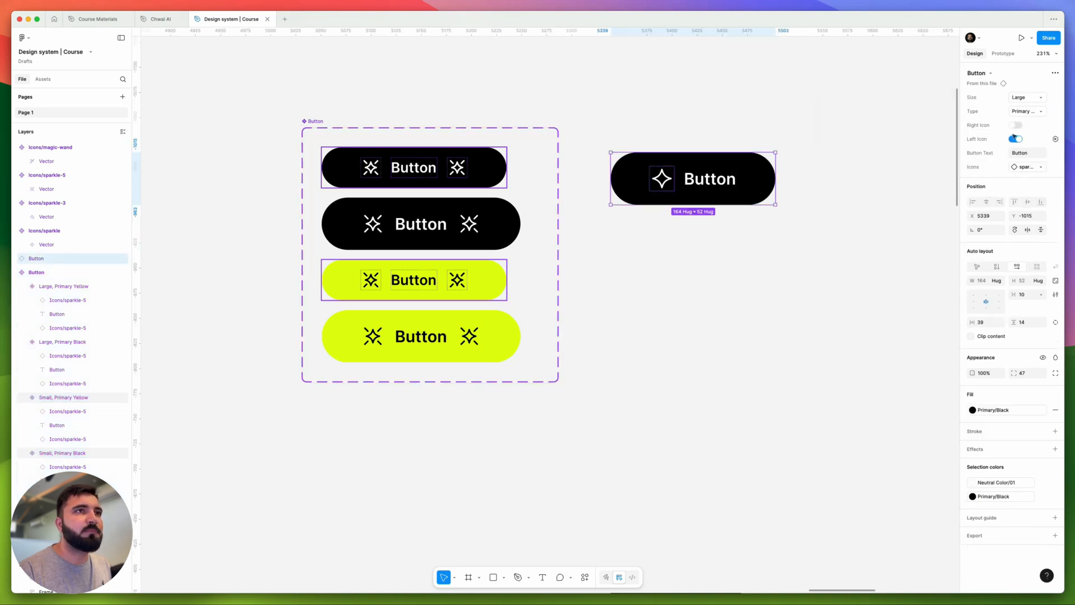
left_click(1025, 97)
left_click(1022, 94)
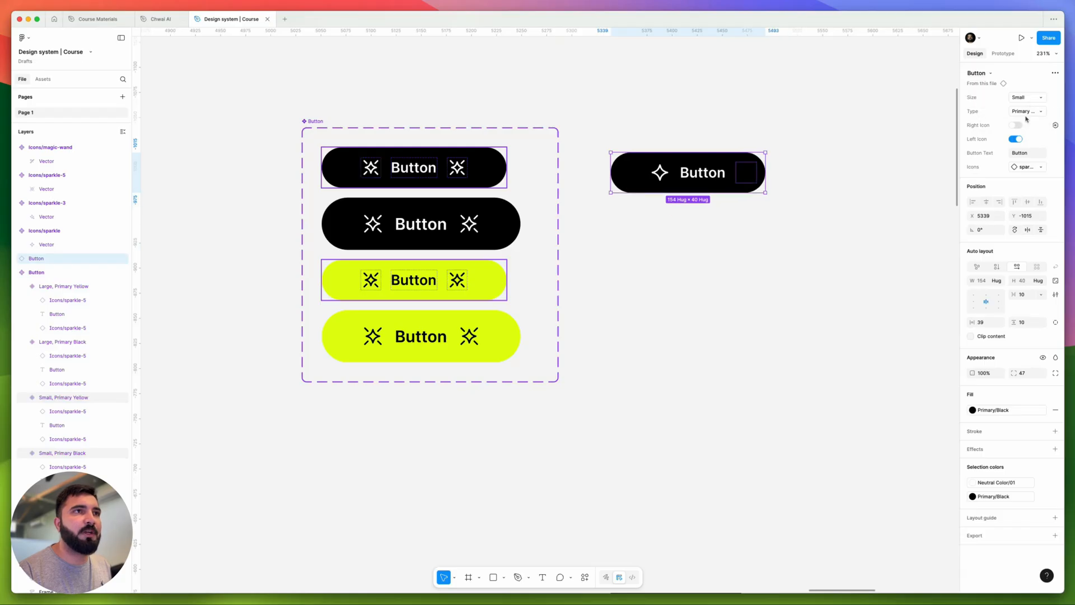
left_click(1026, 113)
left_click(1006, 122)
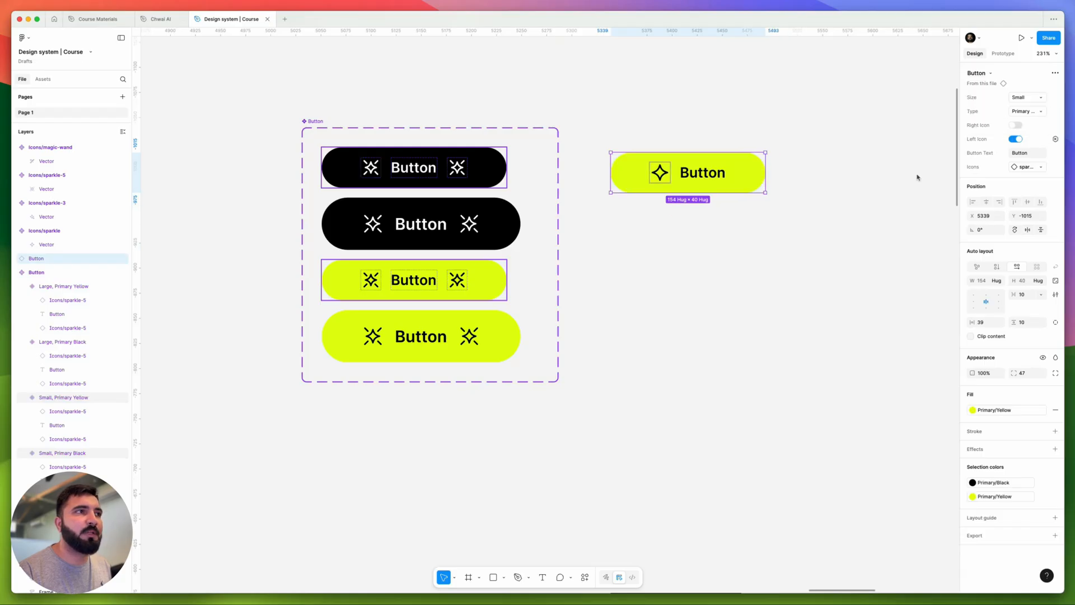
Step: Turn on the Right Icon of the yellow button instance and test its Left Icon by switching it off and on again
left_click(1021, 126)
left_click(1020, 126)
left_click(1019, 126)
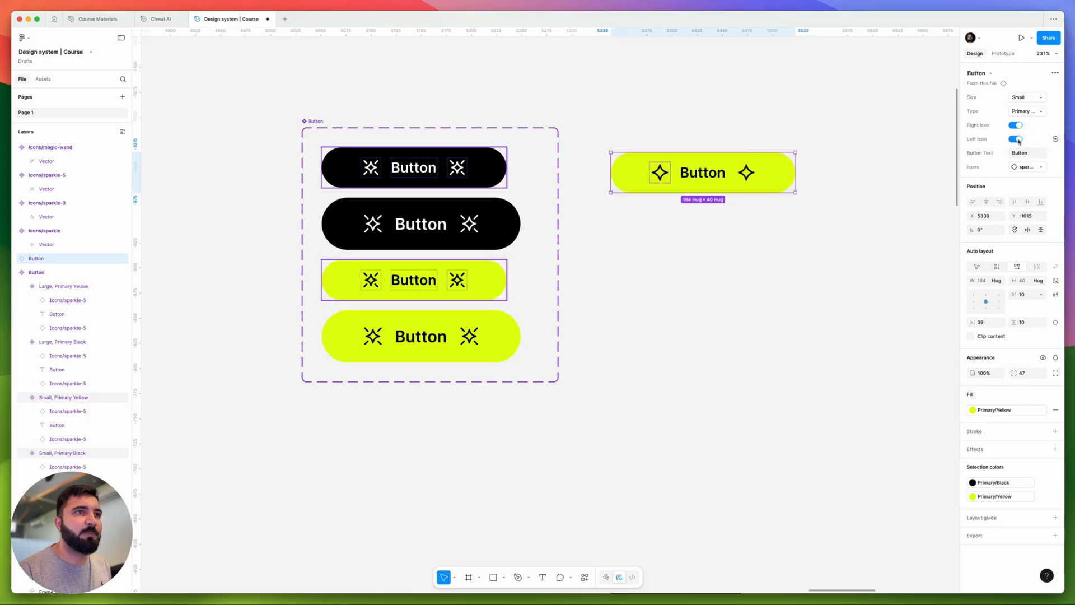
left_click(1017, 140)
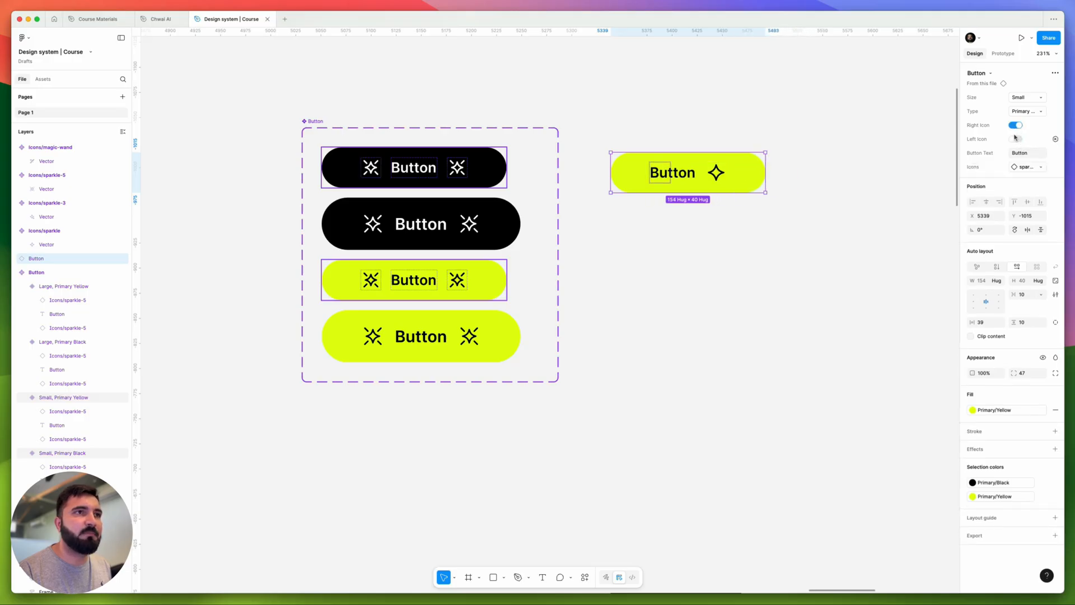
left_click(1016, 139)
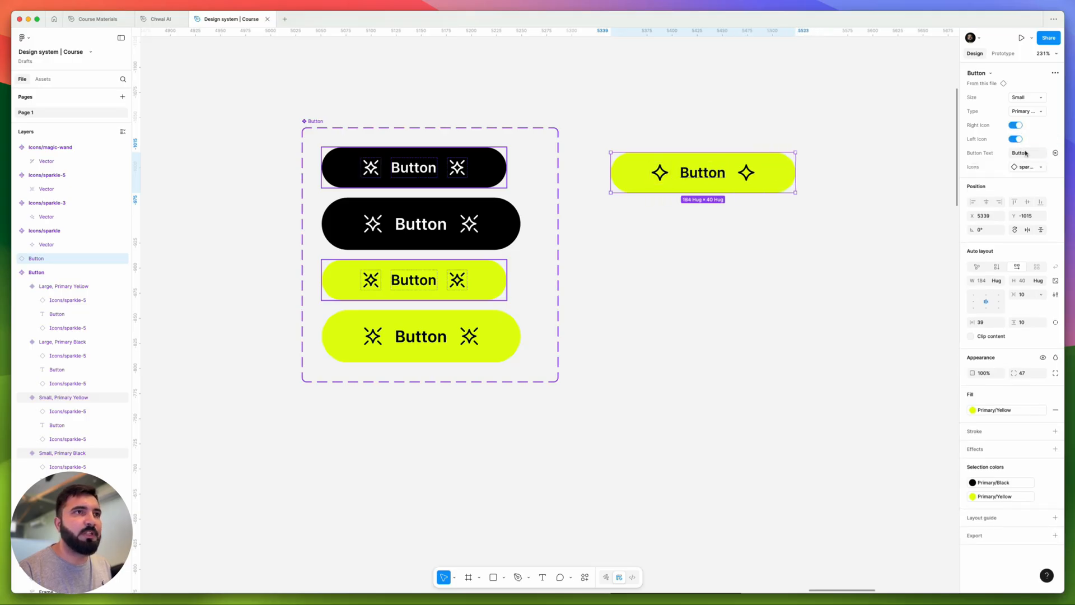
left_click(1025, 153)
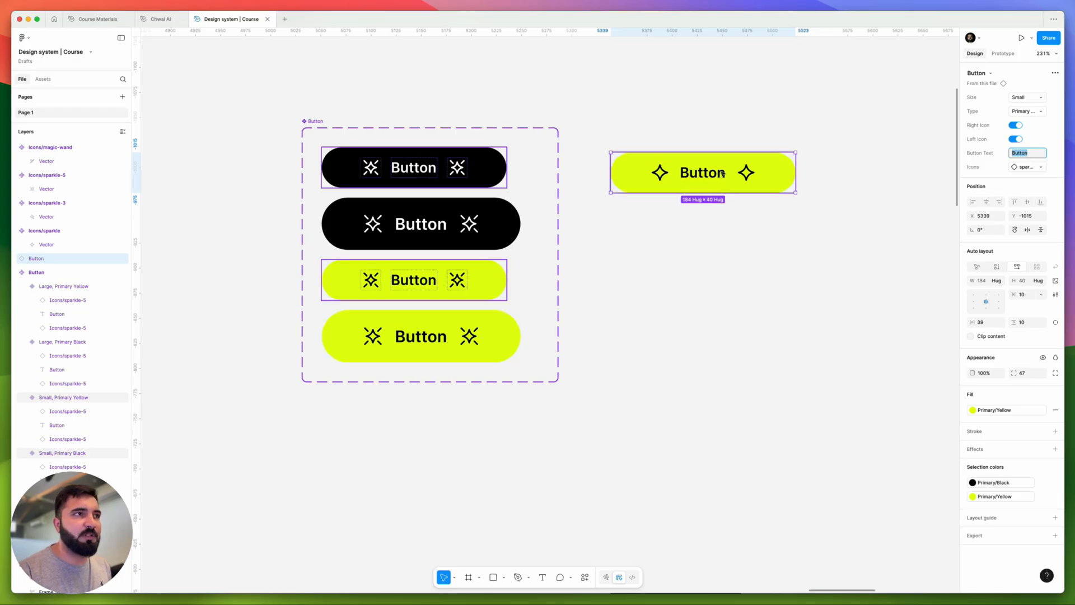
Step: Swap the icons of the yellow button instance to sparkle-3 and deselect it
left_click(1040, 167)
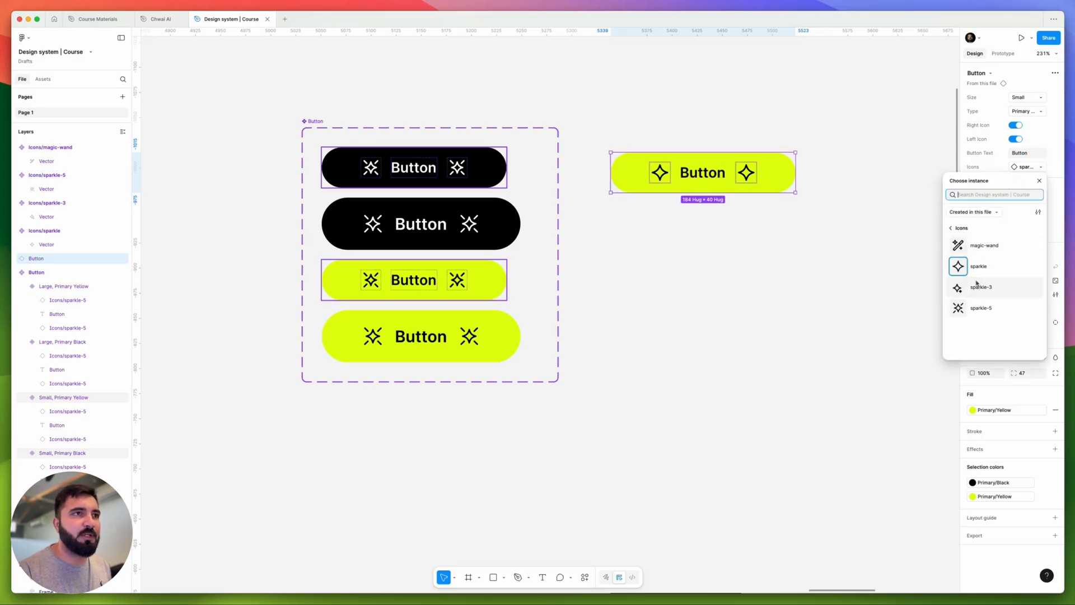
left_click(977, 286)
left_click(877, 218)
scroll(784, 188, "down", 4)
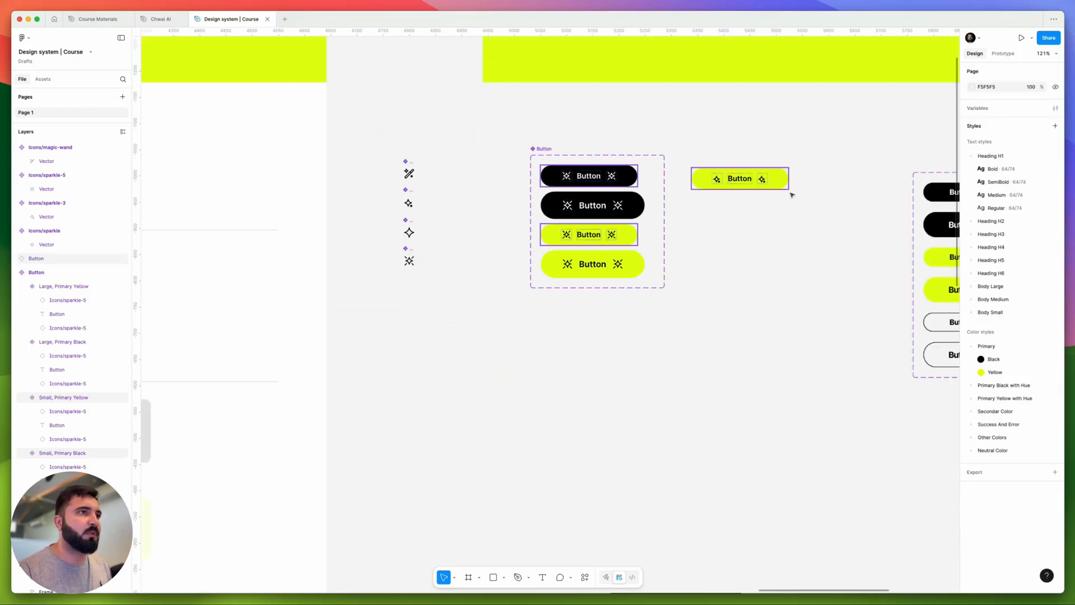
Step: Examine the Button component set and its yellow instance against the reference button set that includes outlined buttons
left_click_drag(747, 199, 813, 263)
scroll(789, 239, "up", 4)
scroll(791, 240, "down", 5)
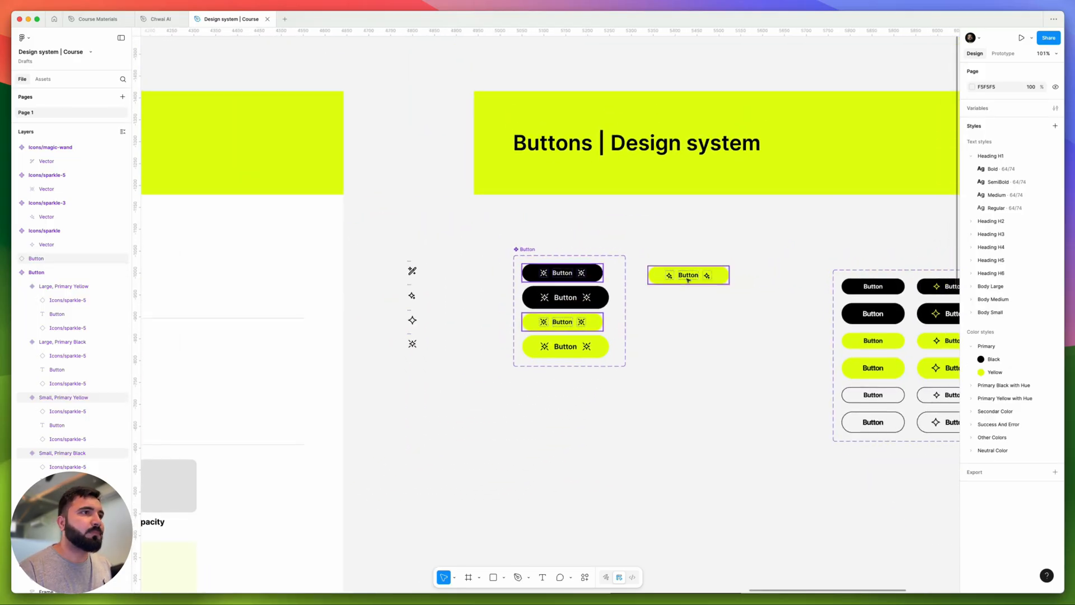
scroll(688, 278, "up", 4)
left_click(688, 277)
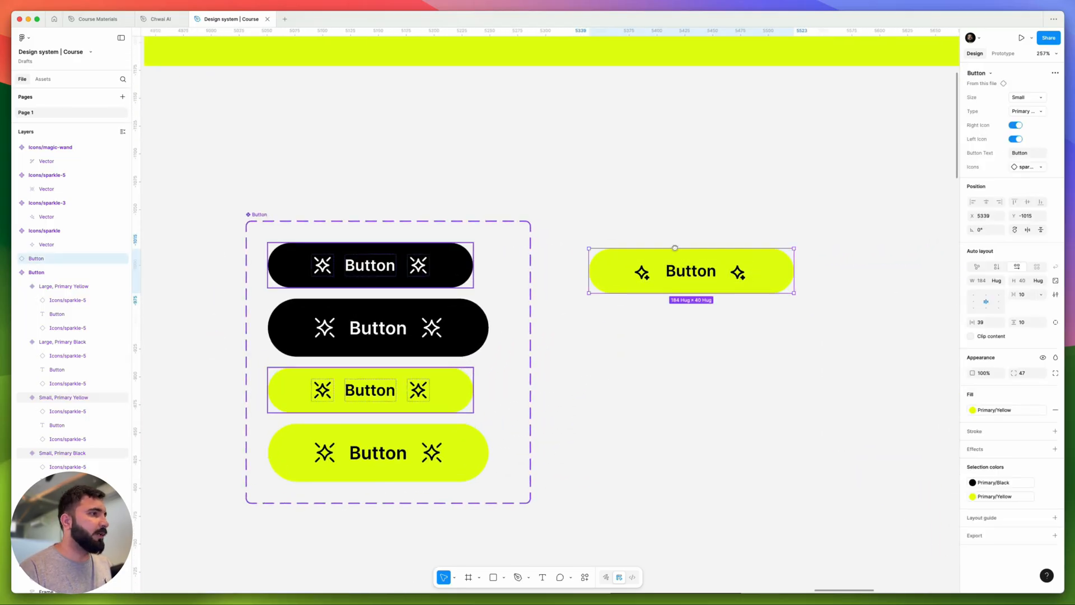
scroll(649, 188, "down", 3)
scroll(739, 284, "down", 4)
left_click(740, 284)
scroll(613, 335, "up", 5)
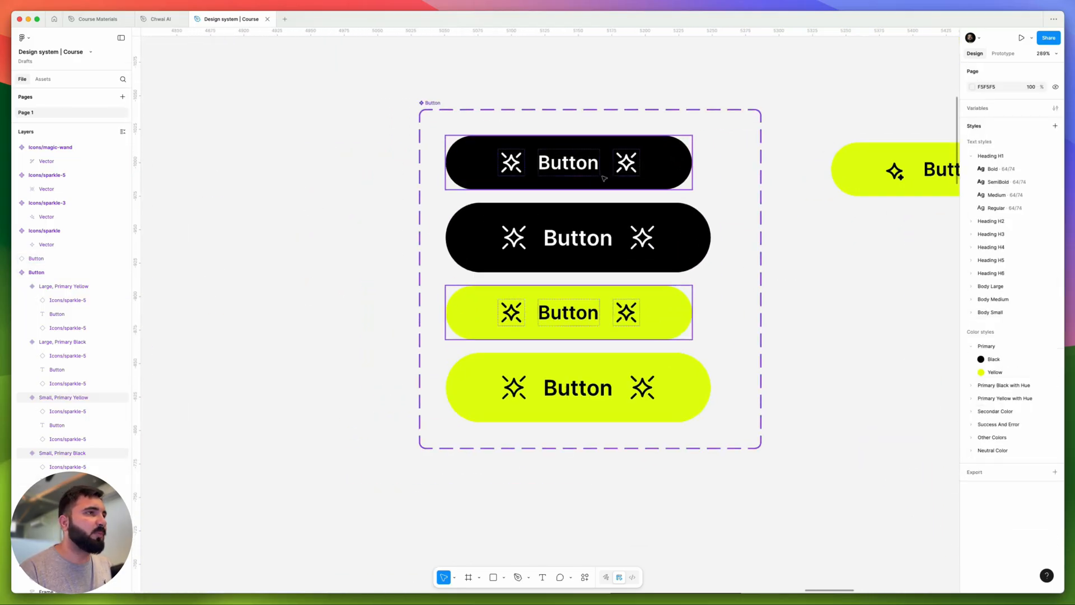
scroll(613, 334, "down", 3)
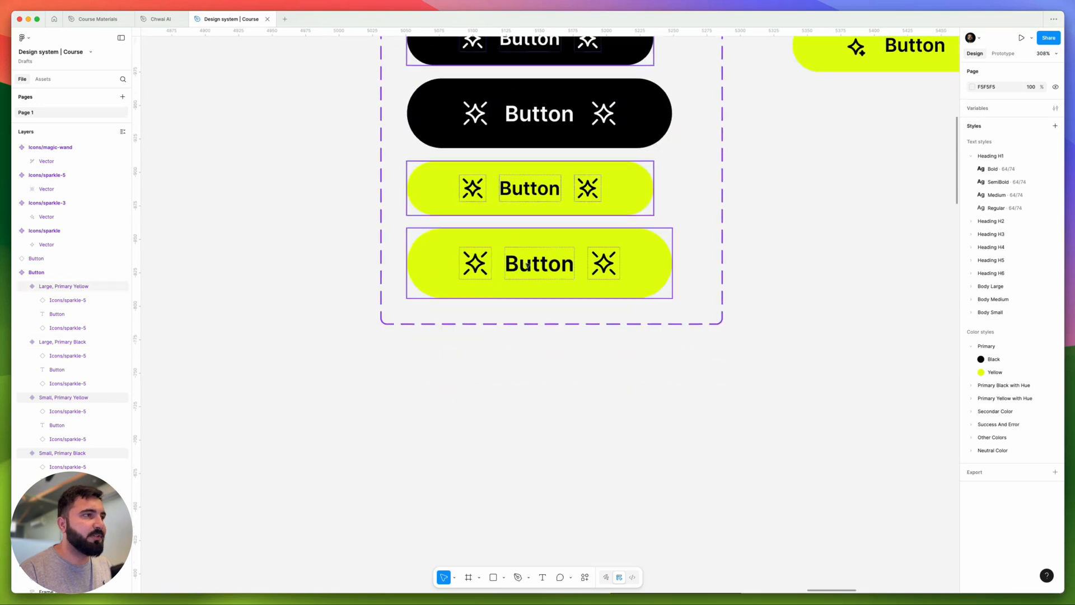
scroll(540, 263, "down", 5)
scroll(556, 288, "right", 6)
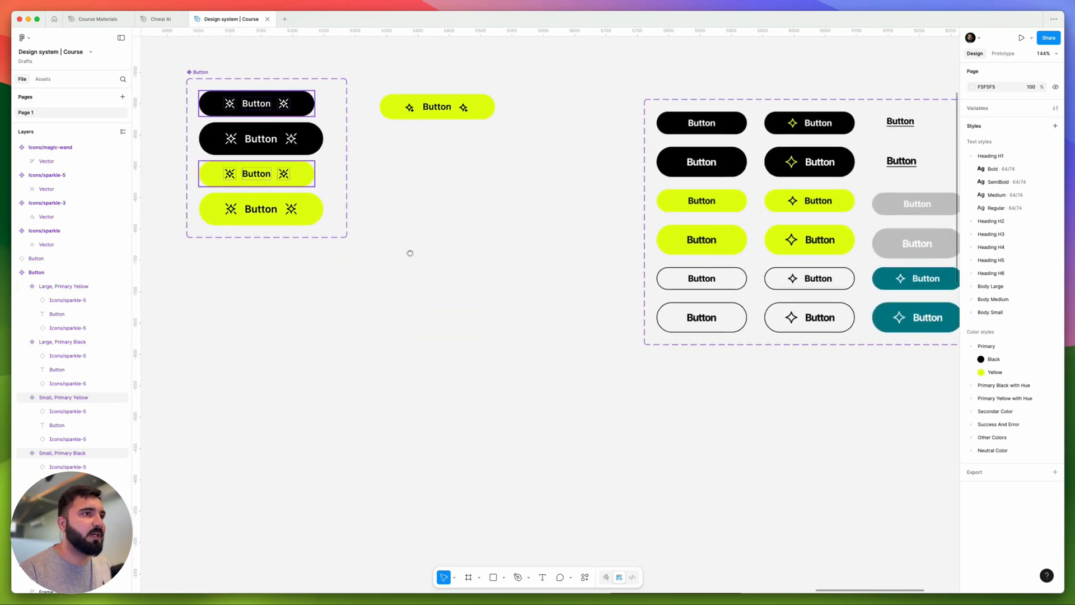
scroll(278, 186, "up", 2)
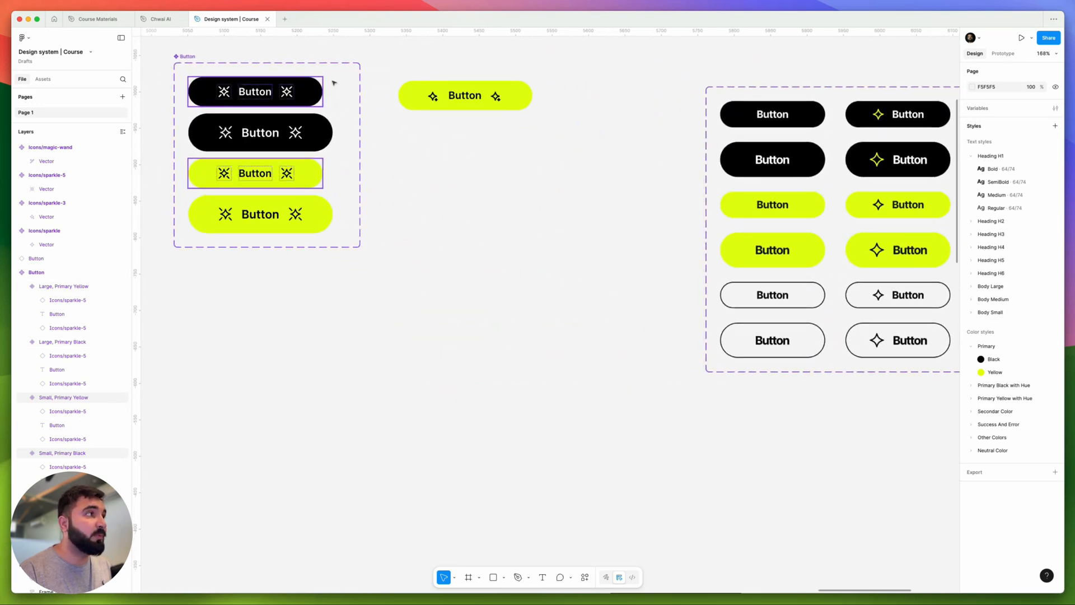
Step: Add copies of the small and large yellow variants as two new variants of the Button component set
left_click_drag(335, 79, 211, 230)
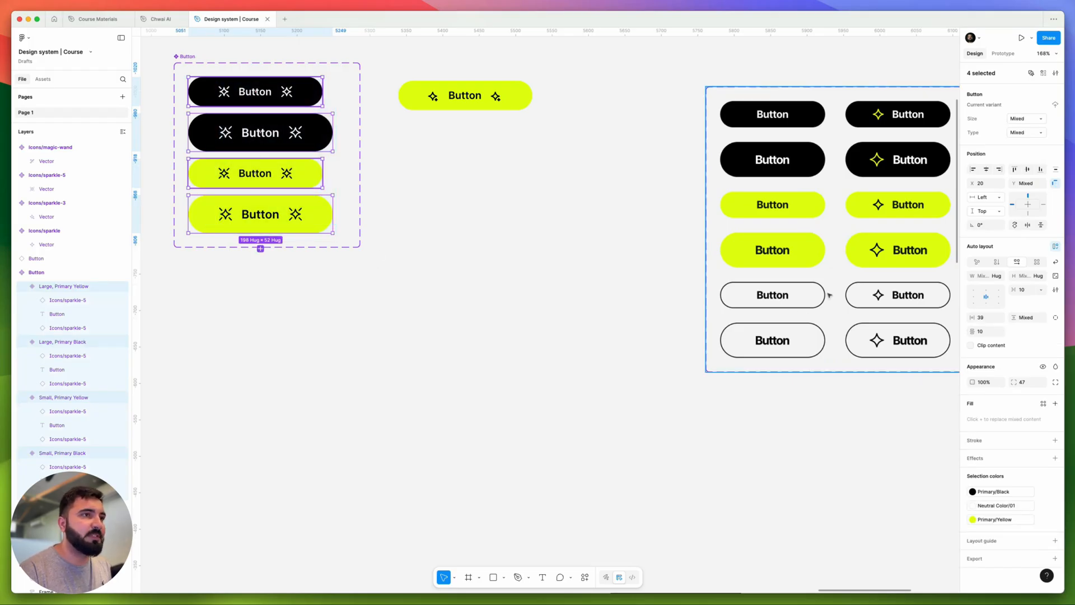
scroll(543, 254, "down", 1)
left_click_drag(408, 269, 555, 279)
left_click(494, 196)
left_click(447, 182)
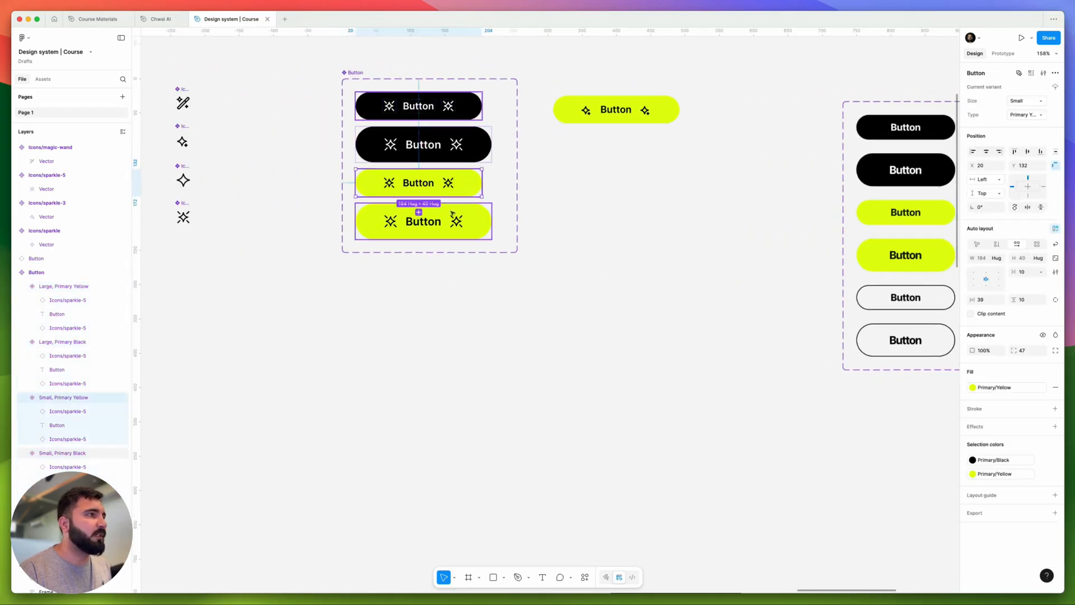
left_click(455, 219, "shift")
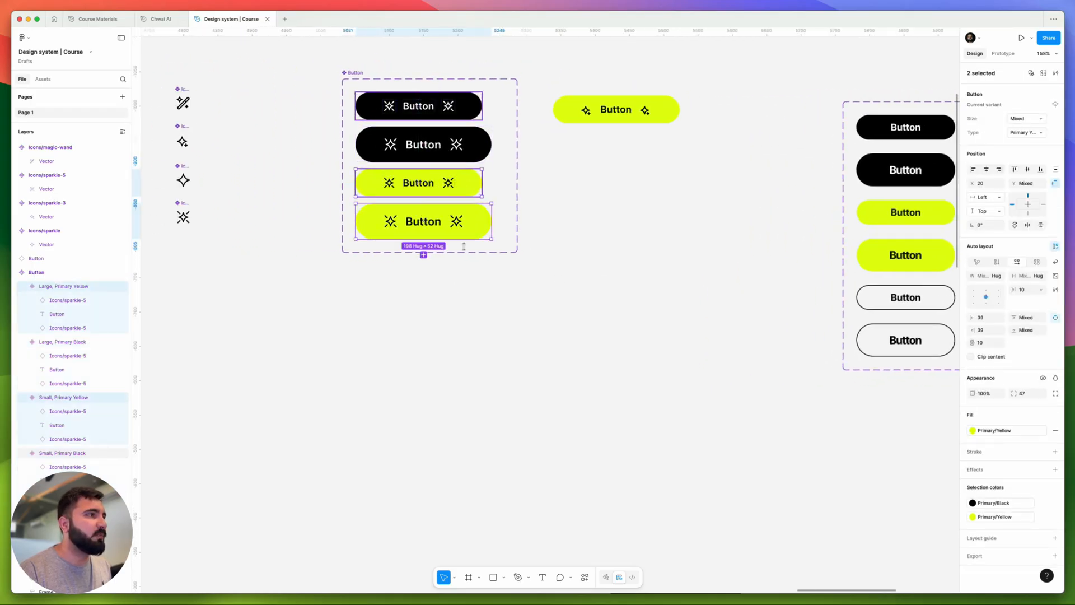
left_click(423, 255)
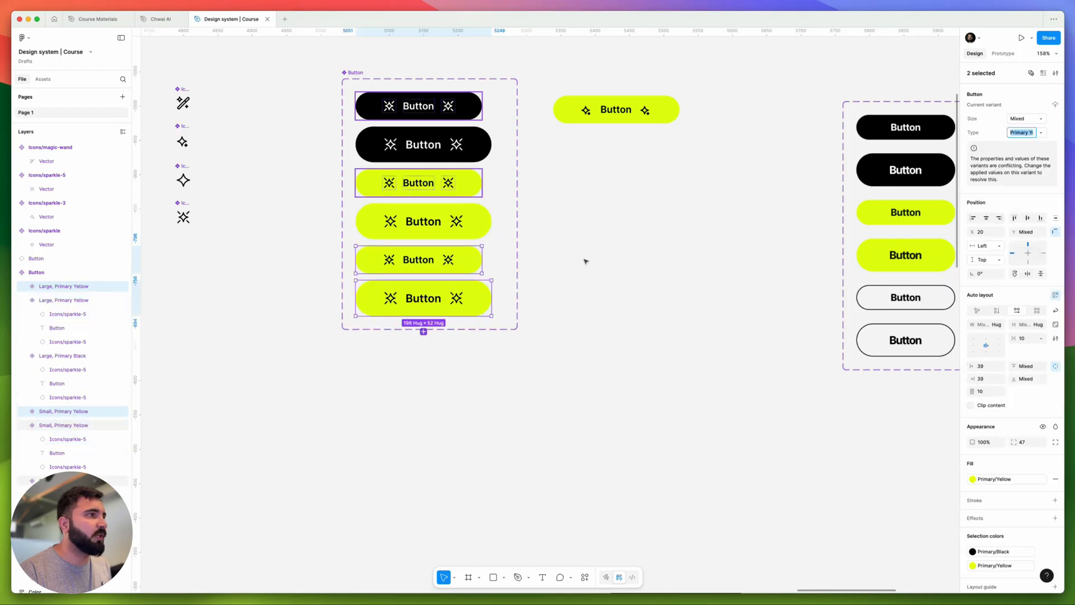
Step: Give the new small yellow variant a black 000000 stroke and remove its yellow fill
scroll(424, 279, "up", 3)
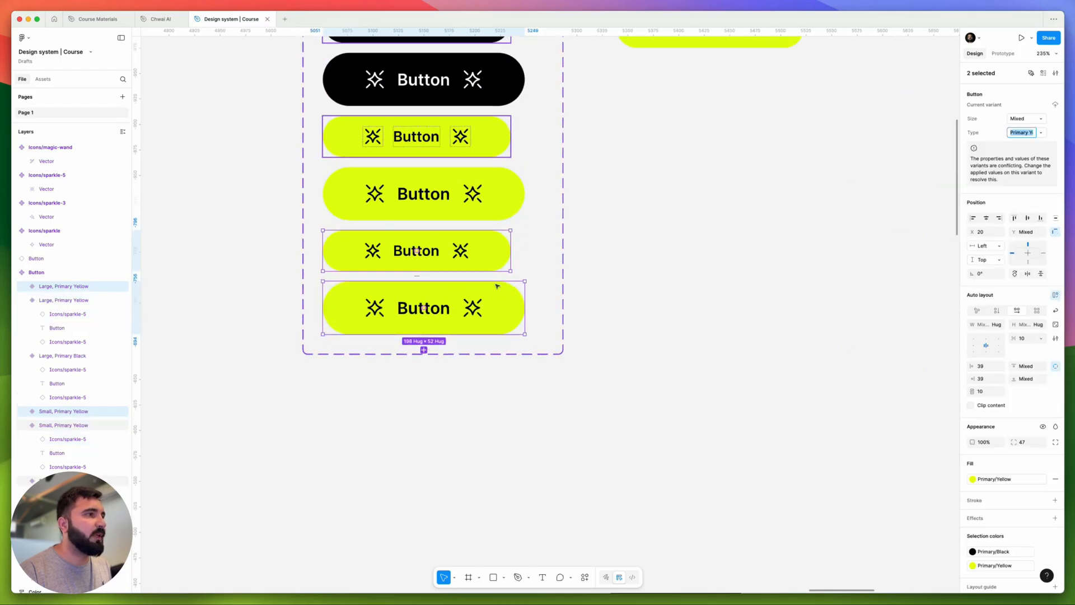
left_click_drag(425, 280, 468, 270)
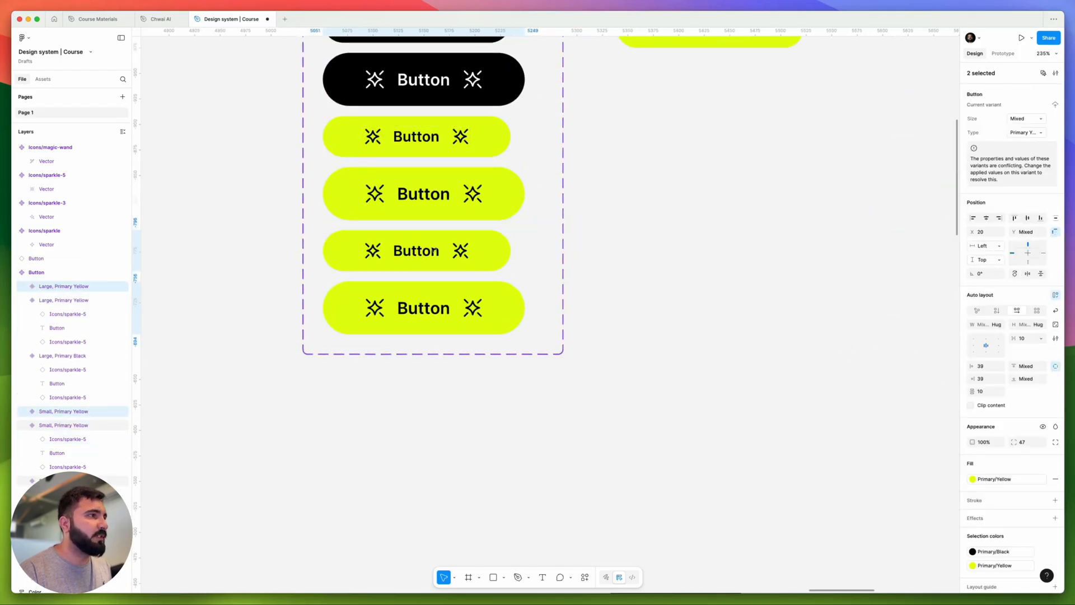
scroll(436, 250, "up", 2)
left_click(475, 246)
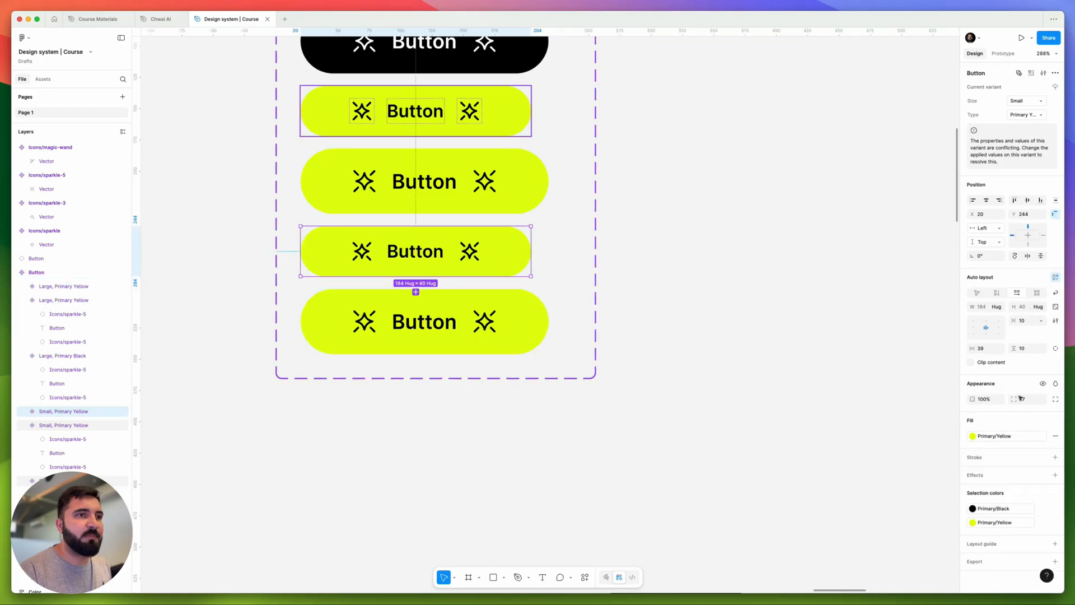
left_click(1055, 457)
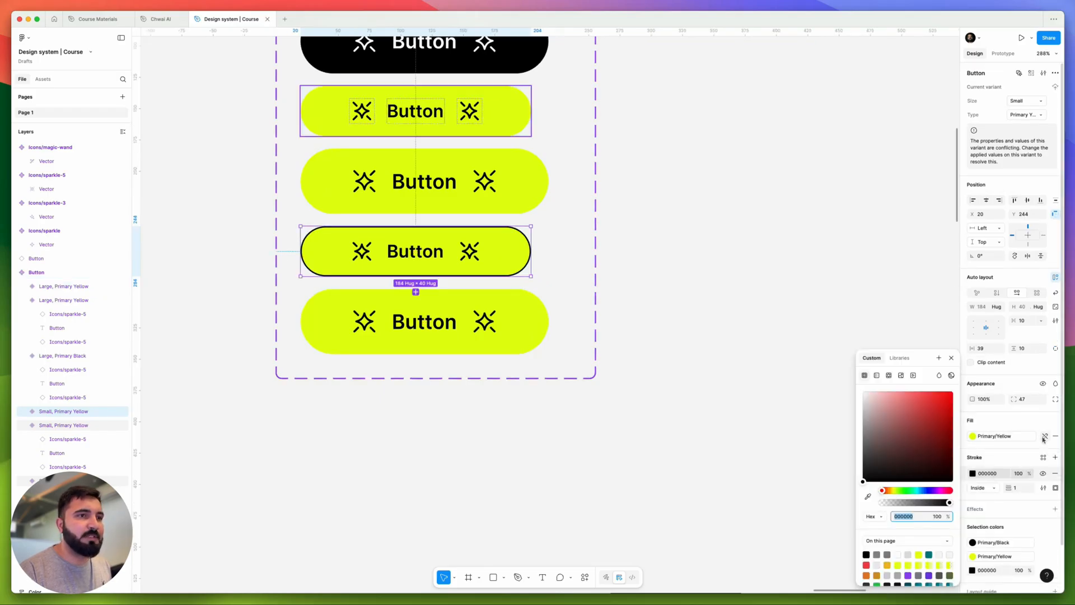
left_click(1055, 436)
left_click(1055, 436)
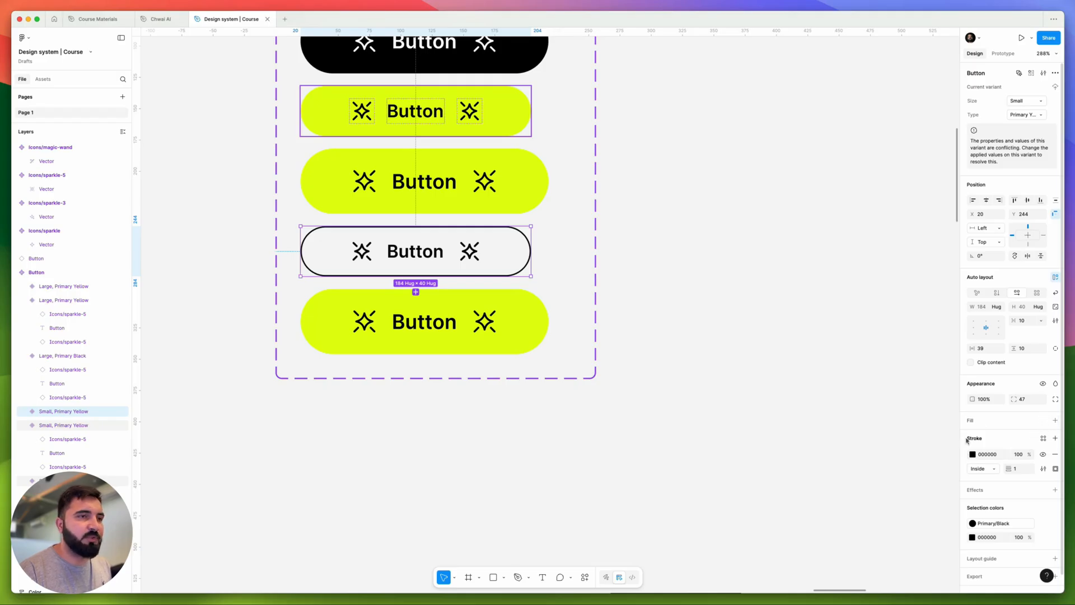
Step: Add a stroke with the Primary/Black style to the new large yellow variant and remove its fill
scroll(453, 301, "down", 5)
scroll(503, 308, "up", 3)
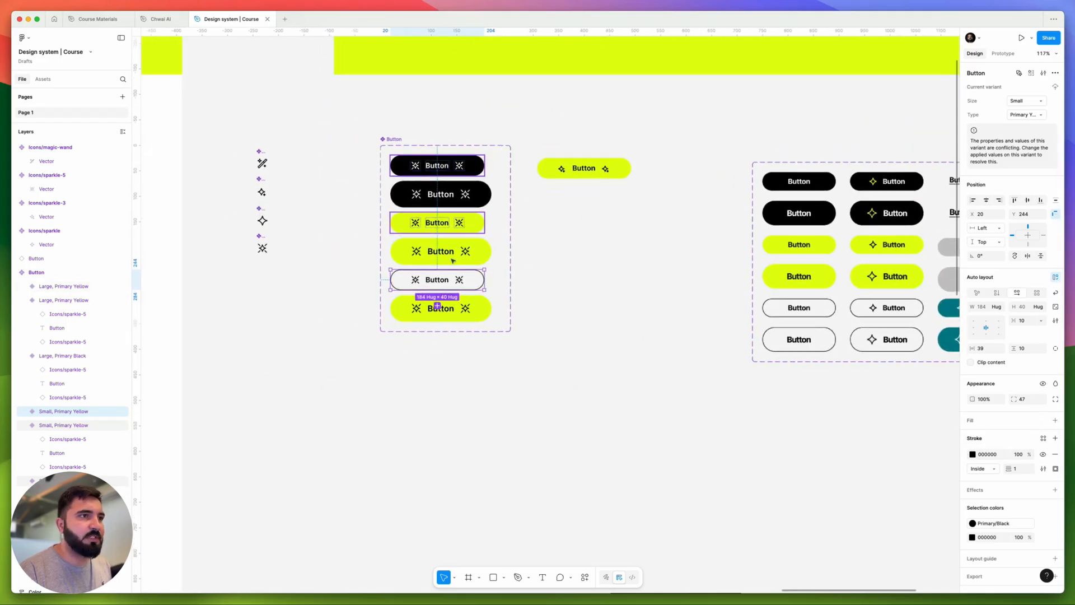
left_click(524, 313)
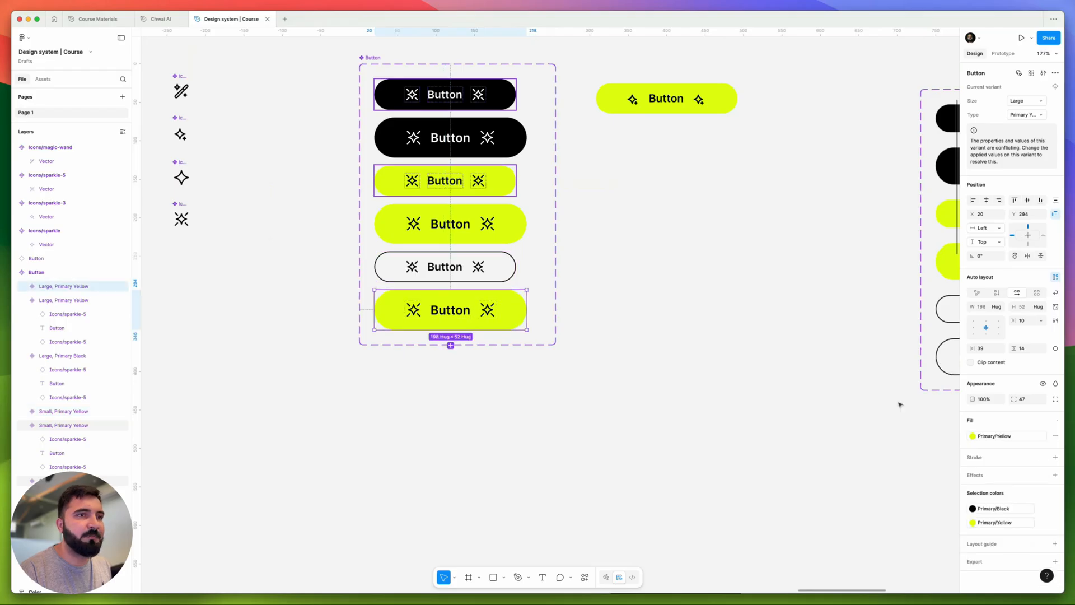
left_click(1055, 457)
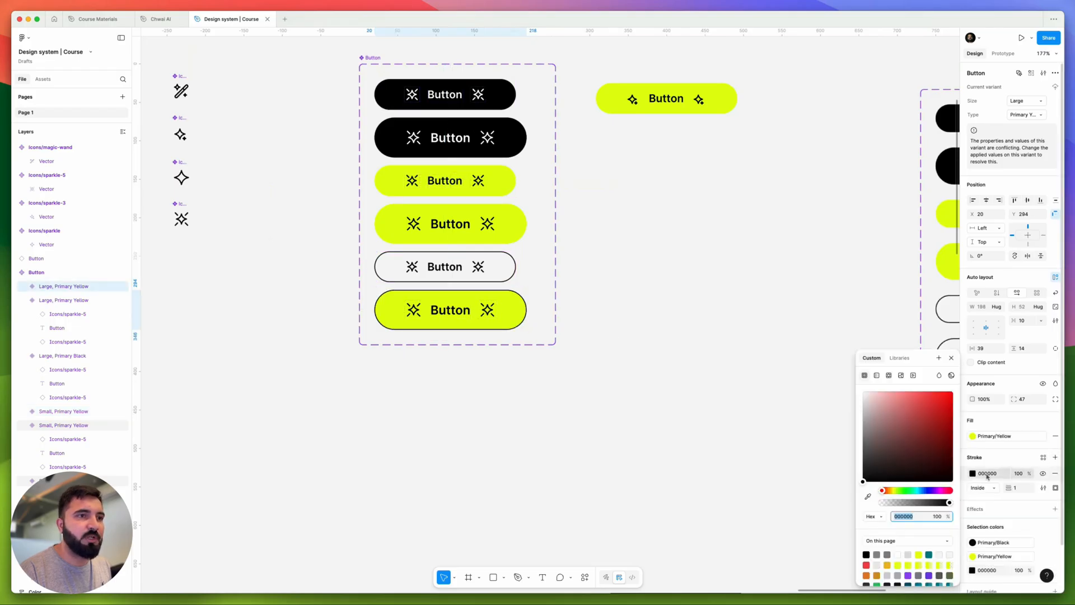
left_click(1043, 457)
left_click(887, 478)
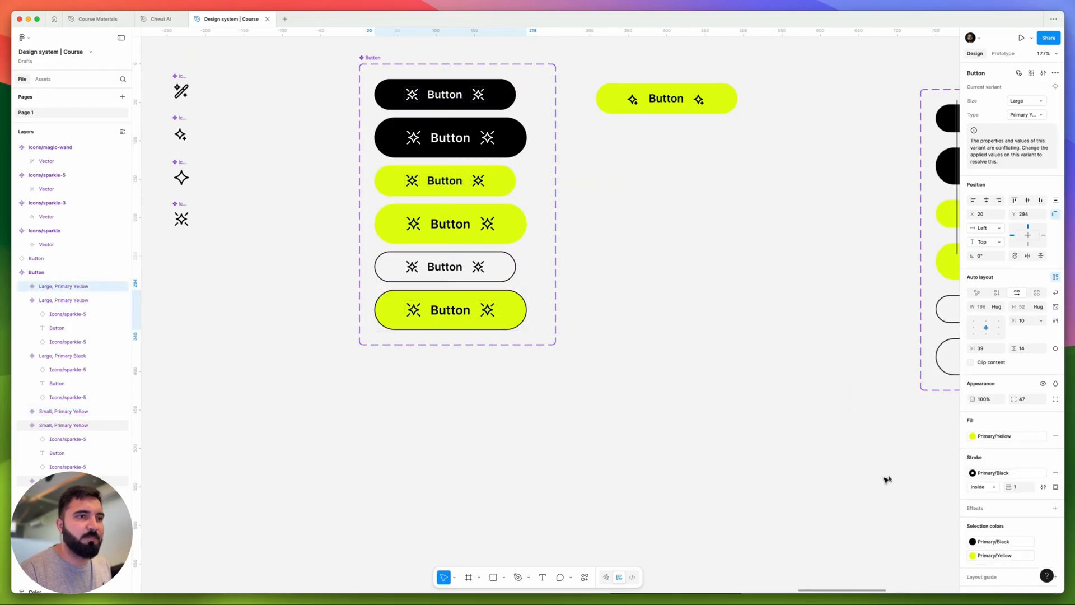
left_click(1053, 436)
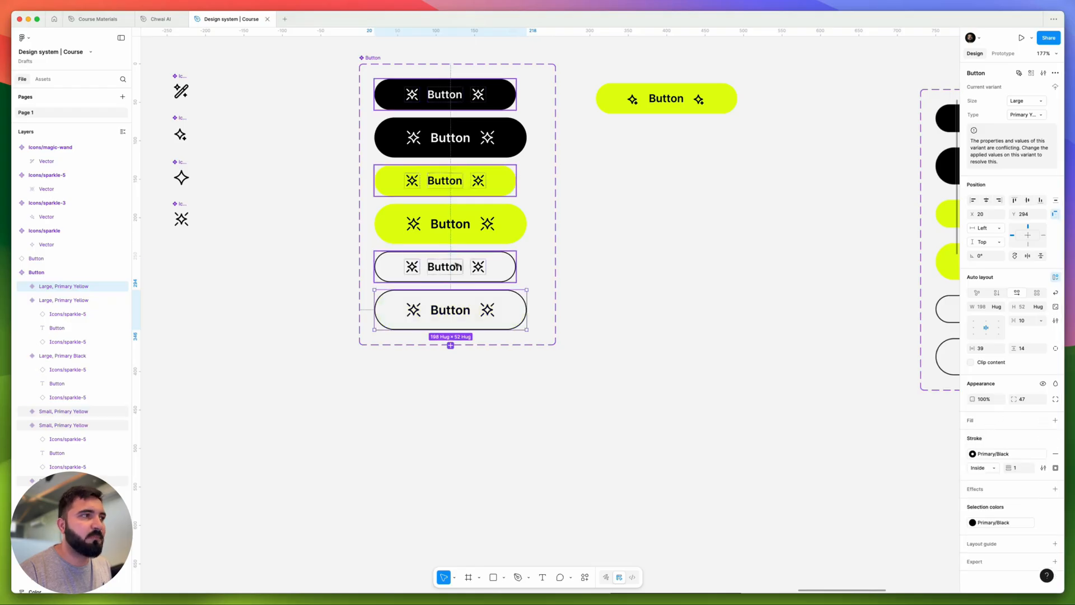
Step: Apply the Primary/Black color style to the small outlined variant's stroke and deselect it
left_click(457, 265)
left_click(1043, 437)
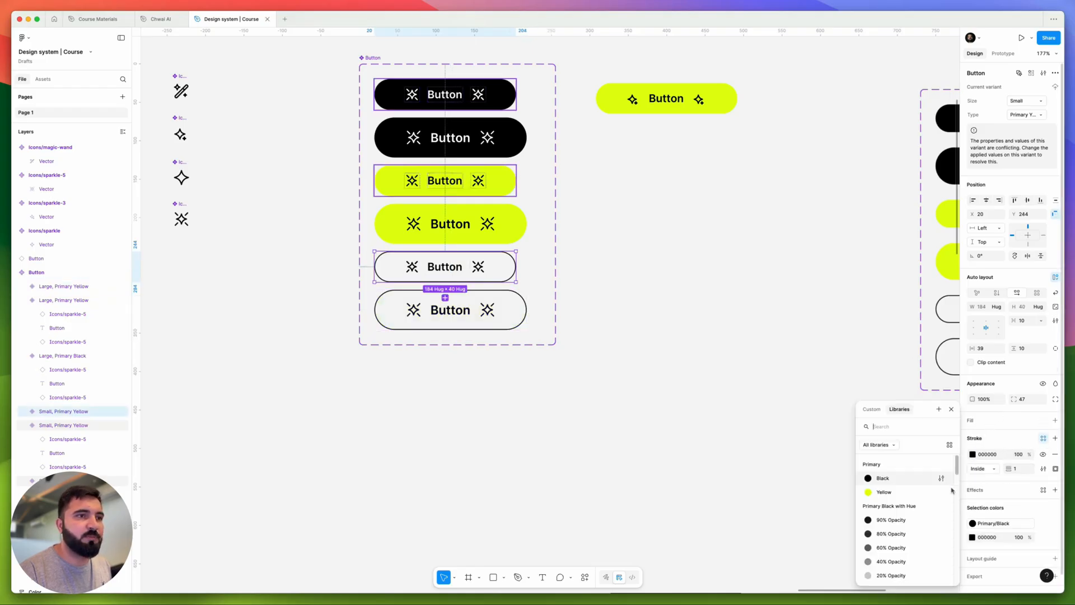
left_click(877, 480)
left_click(706, 351)
Step: Check the Size and Type of both outlined variants and the values of the component set's Type property
left_click_drag(577, 317, 646, 376)
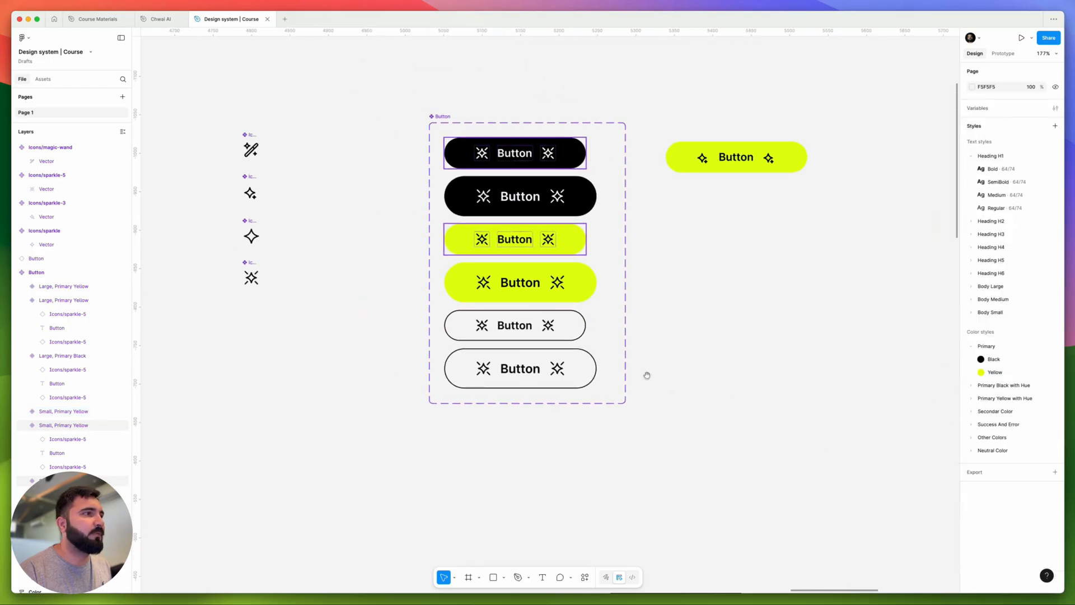
left_click(499, 330)
scroll(500, 331, "right", 5)
left_click(410, 364)
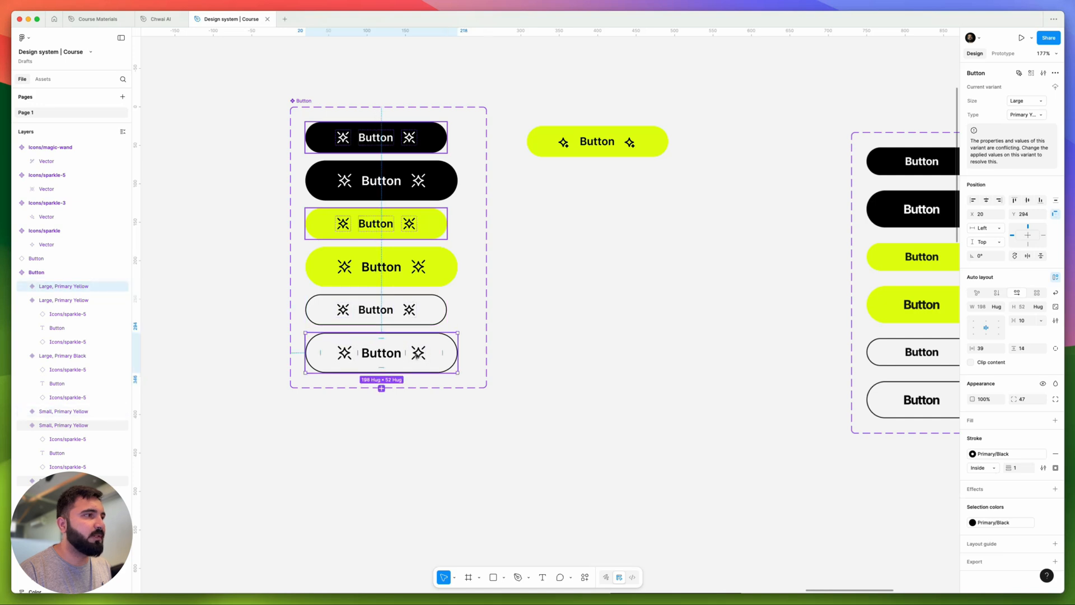
left_click(484, 292)
left_click(333, 143)
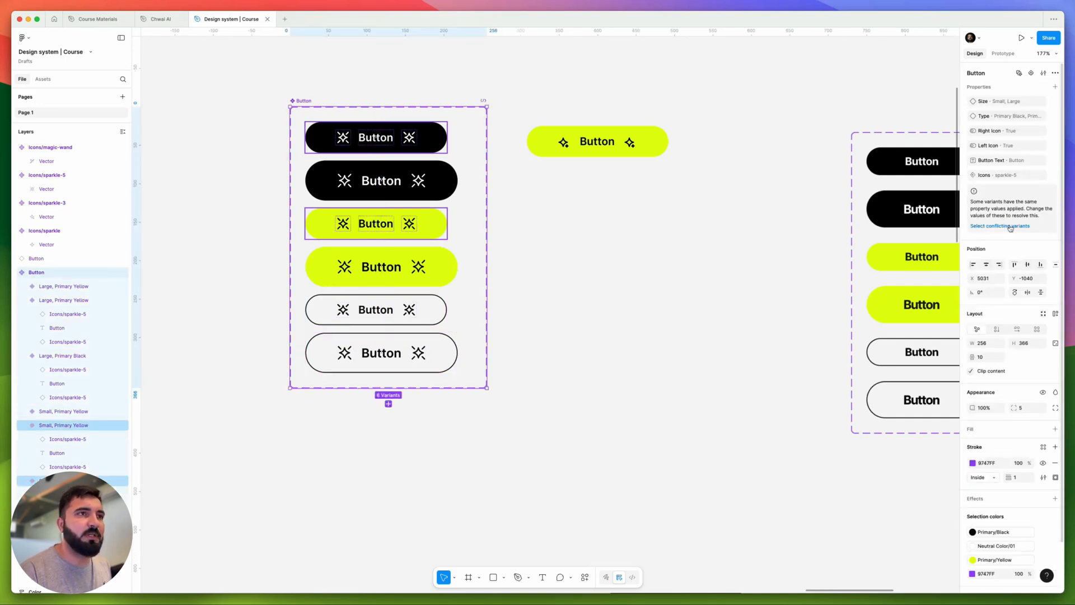
left_click(367, 314)
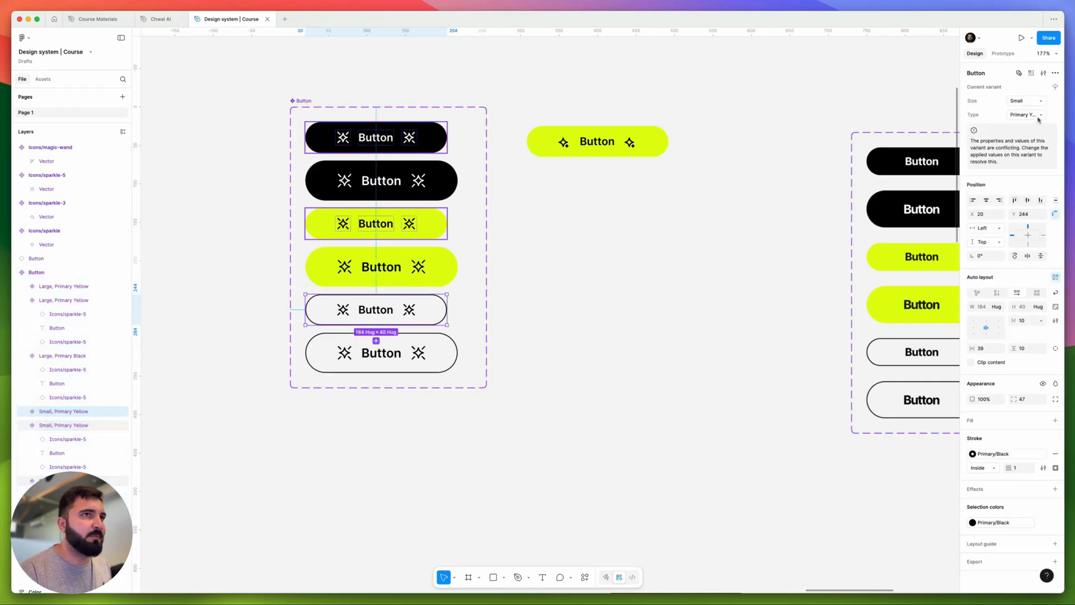
left_click(381, 361)
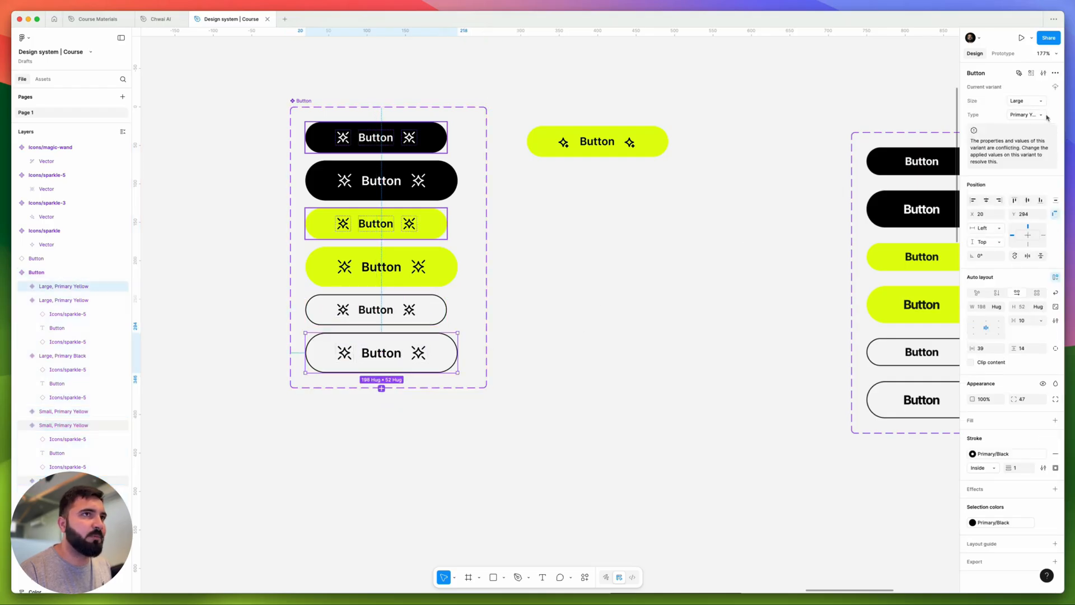
left_click(649, 288)
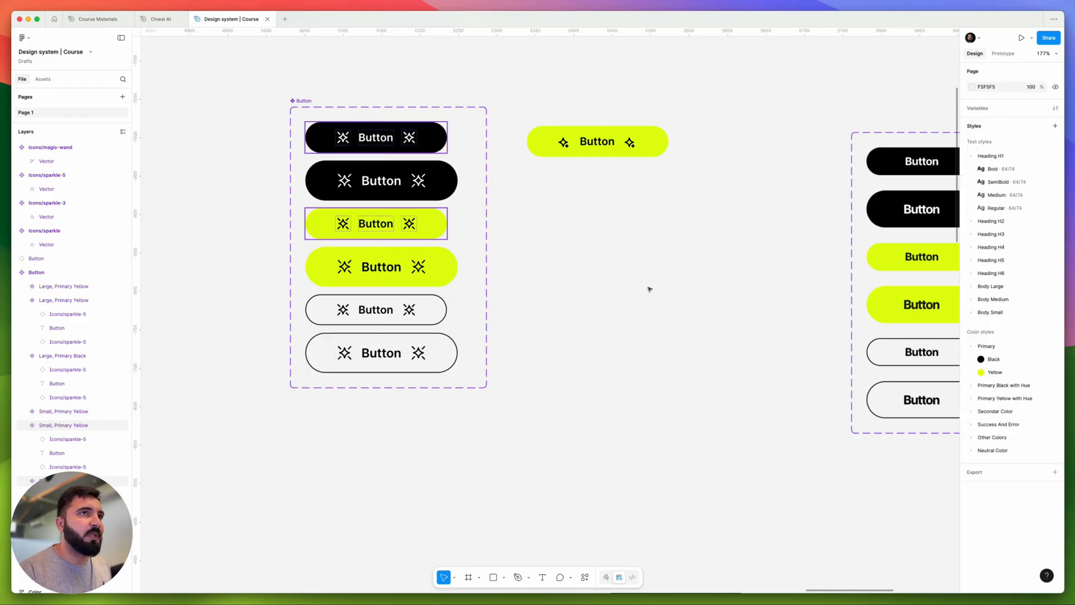
scroll(563, 224, "up", 2)
scroll(562, 224, "left", 2)
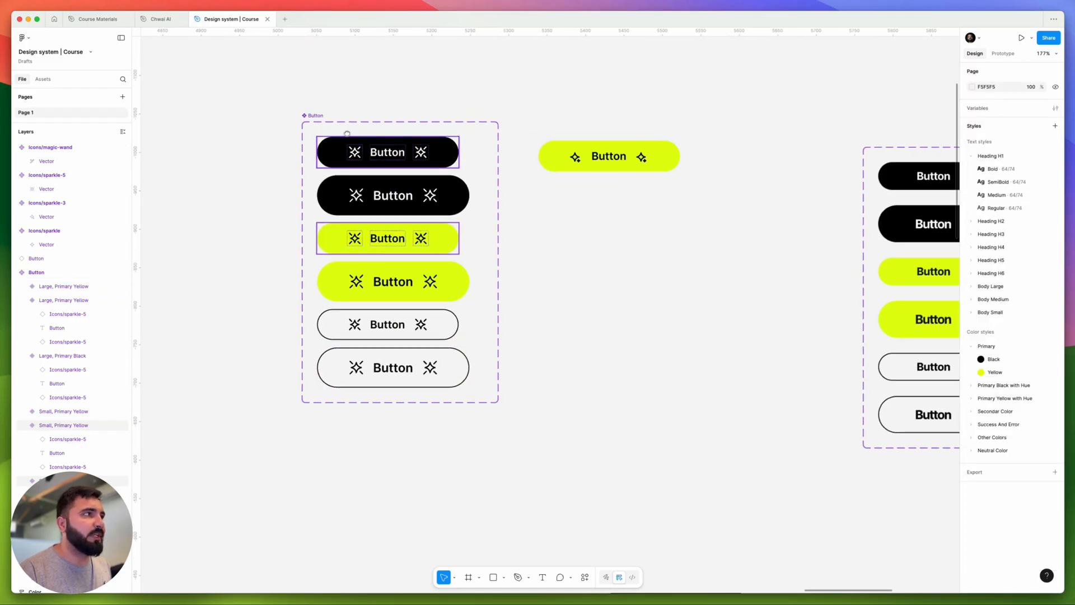
left_click(318, 119)
left_click(318, 118)
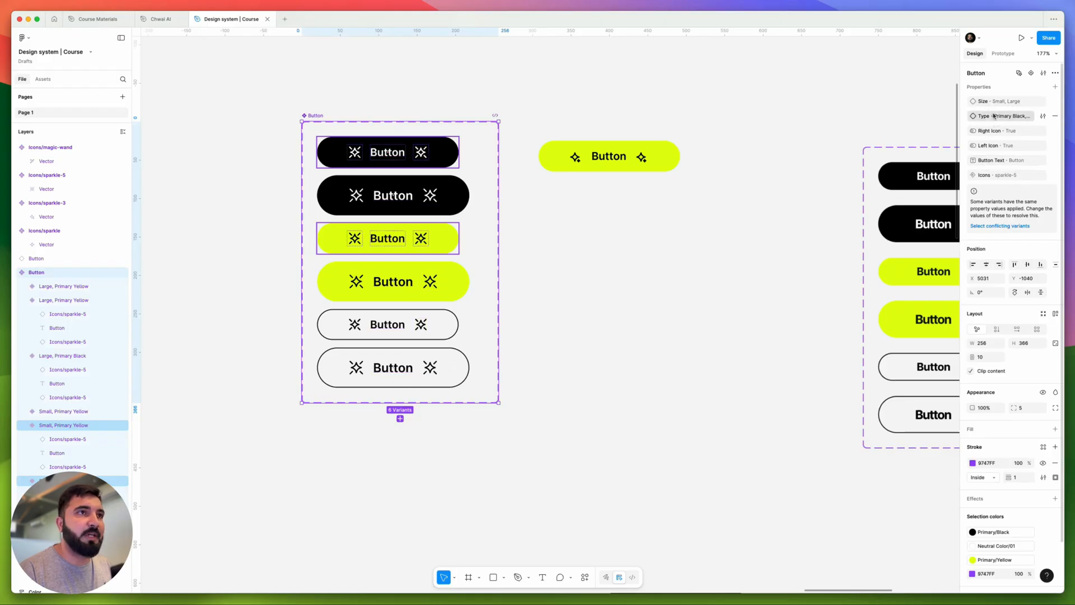
left_click(1042, 116)
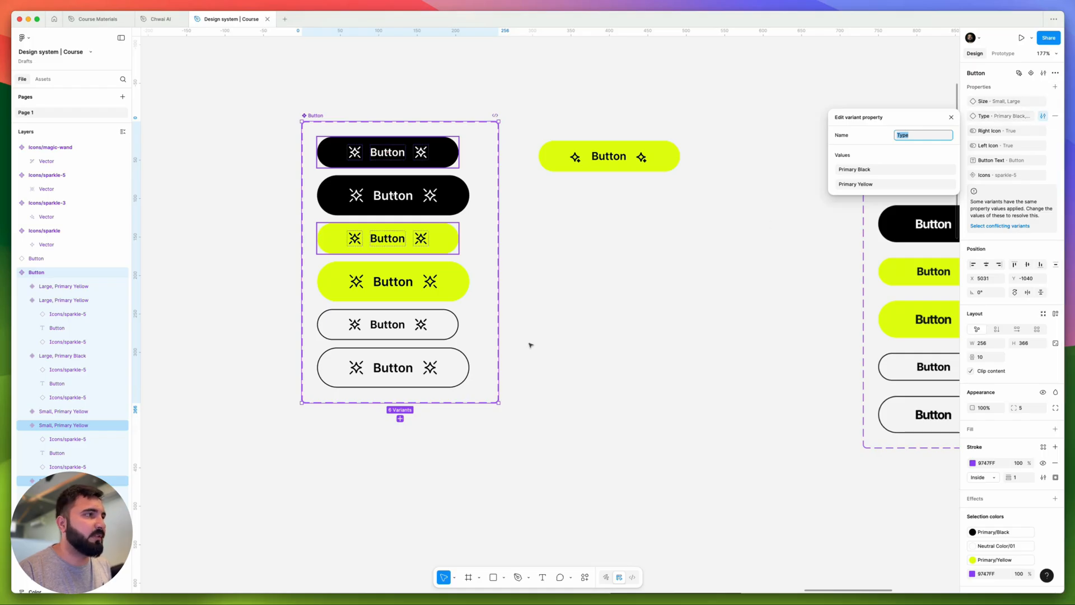
Step: Set the small outlined variant's Type to the new value Secondary and copy that value
left_click(417, 335, "shift")
left_click(418, 335)
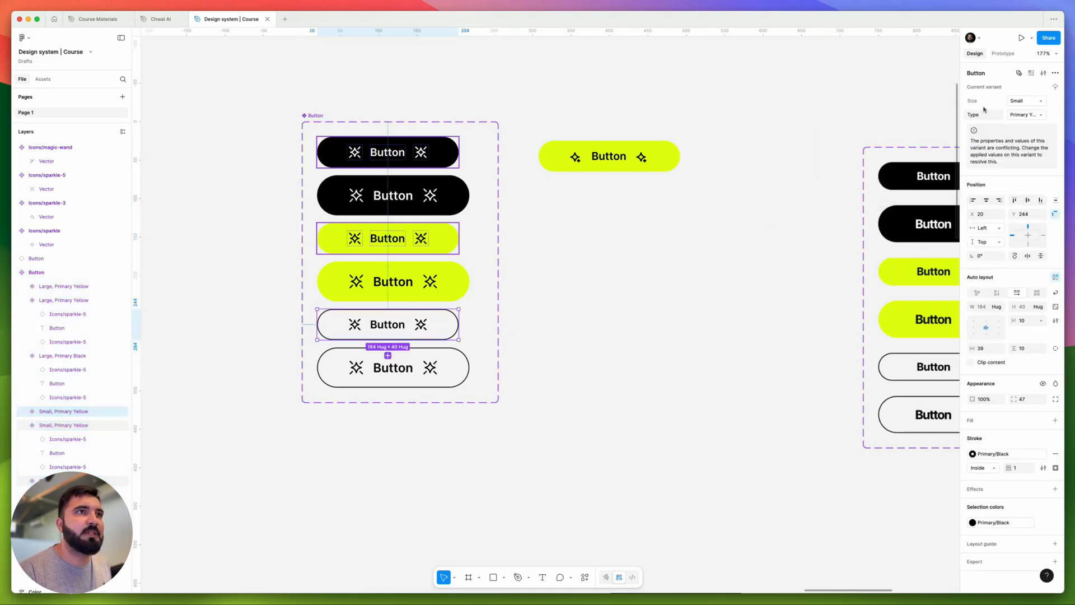
left_click(1029, 118)
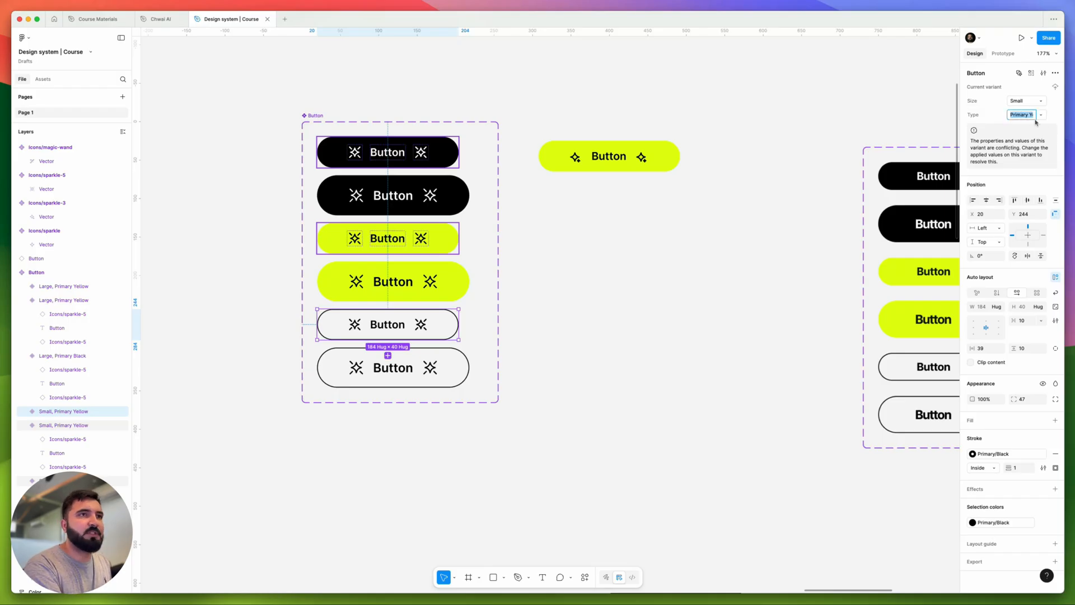
type("Secondary")
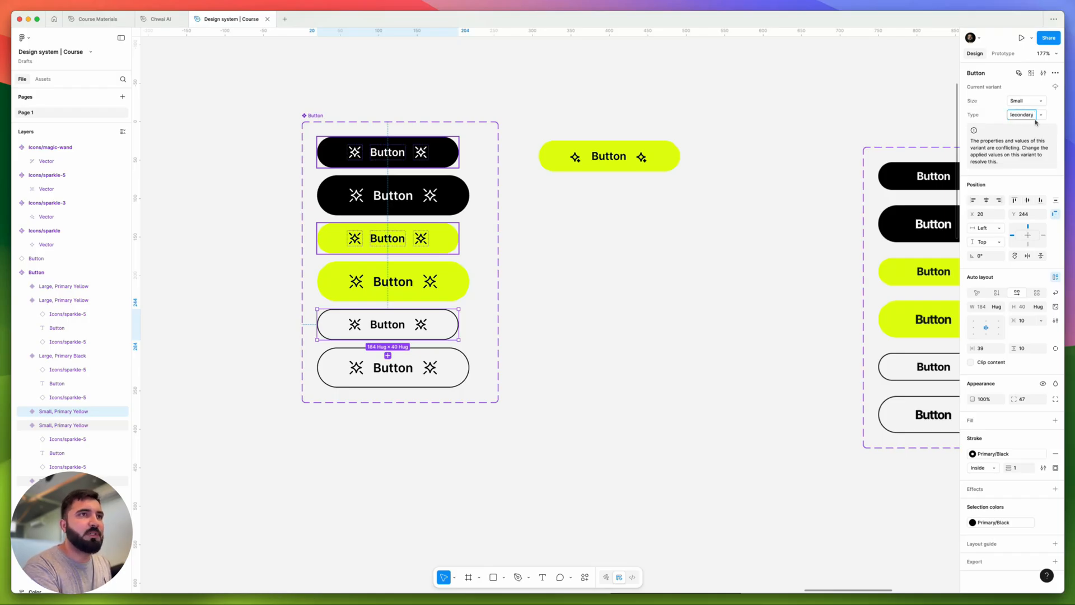
key("super+a")
key("super+c")
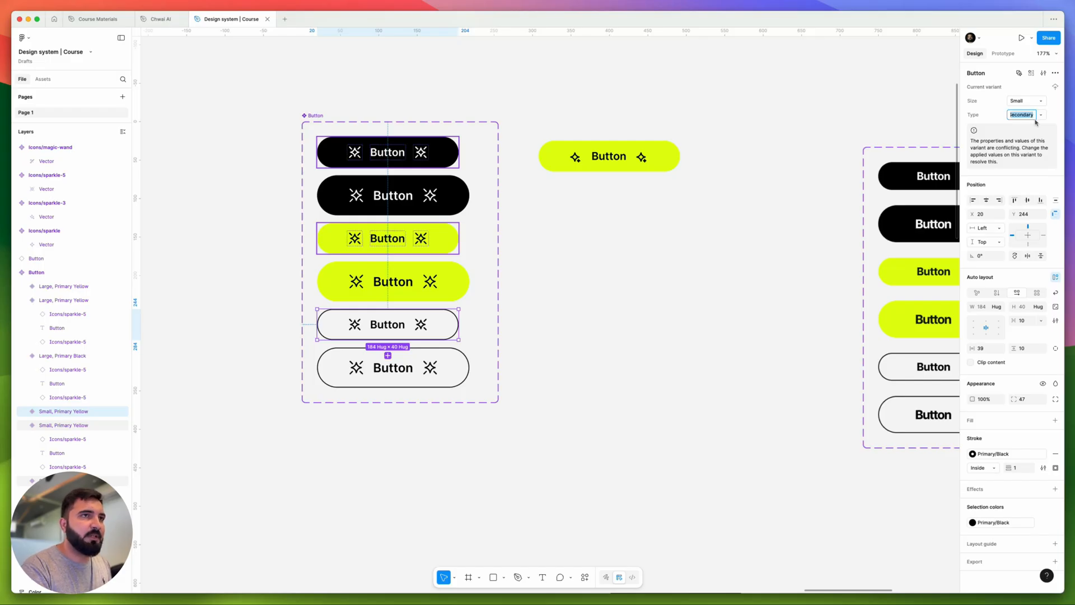
key("Return")
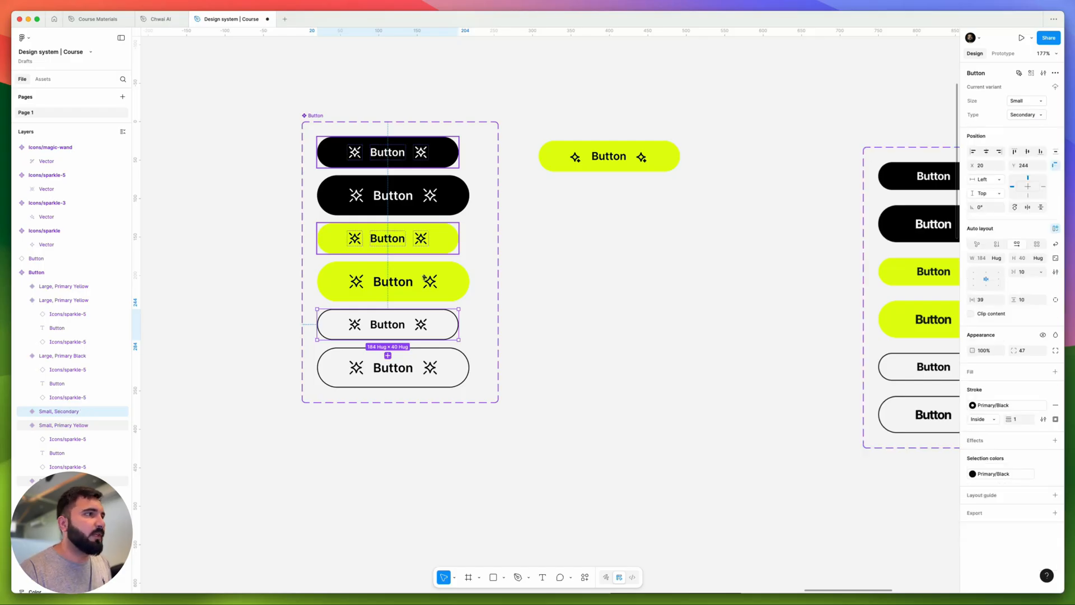
Step: Set the large outlined variant's Type to Secondary using the copied value and deselect it
left_click(430, 381)
left_click(1031, 116)
key("super+v")
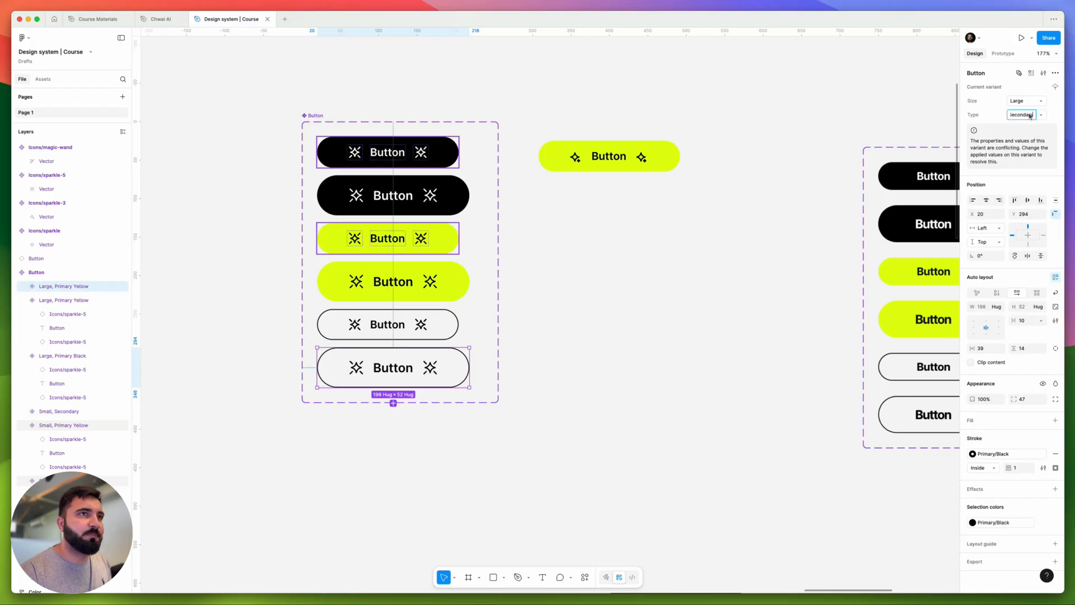
key("Return")
left_click(580, 260)
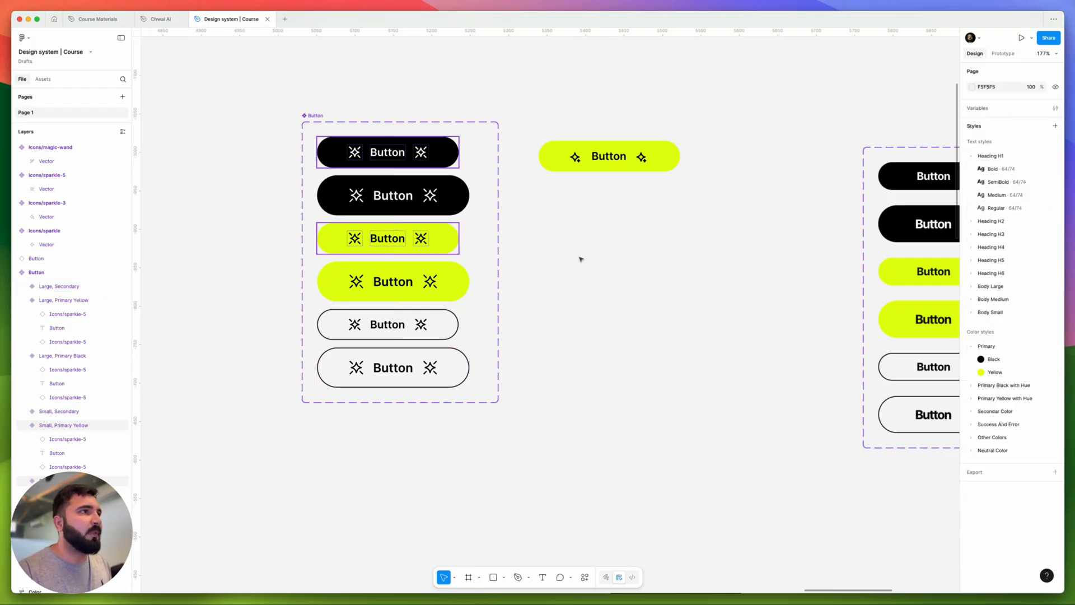
Step: Switch the yellow button instance beside the component set to the Secondary type and deselect it
left_click(626, 168)
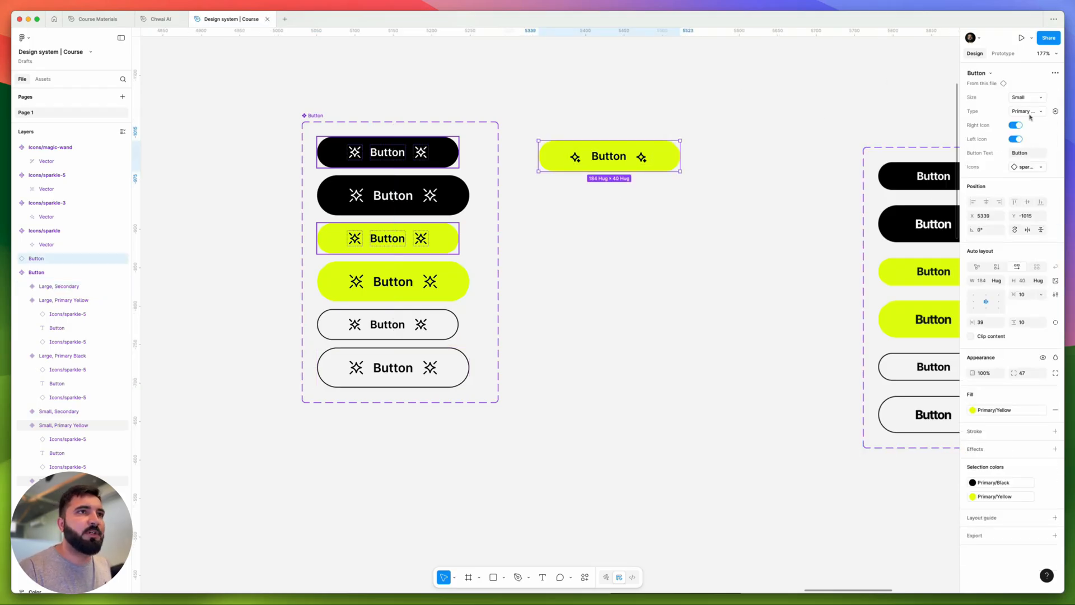
left_click(1013, 111)
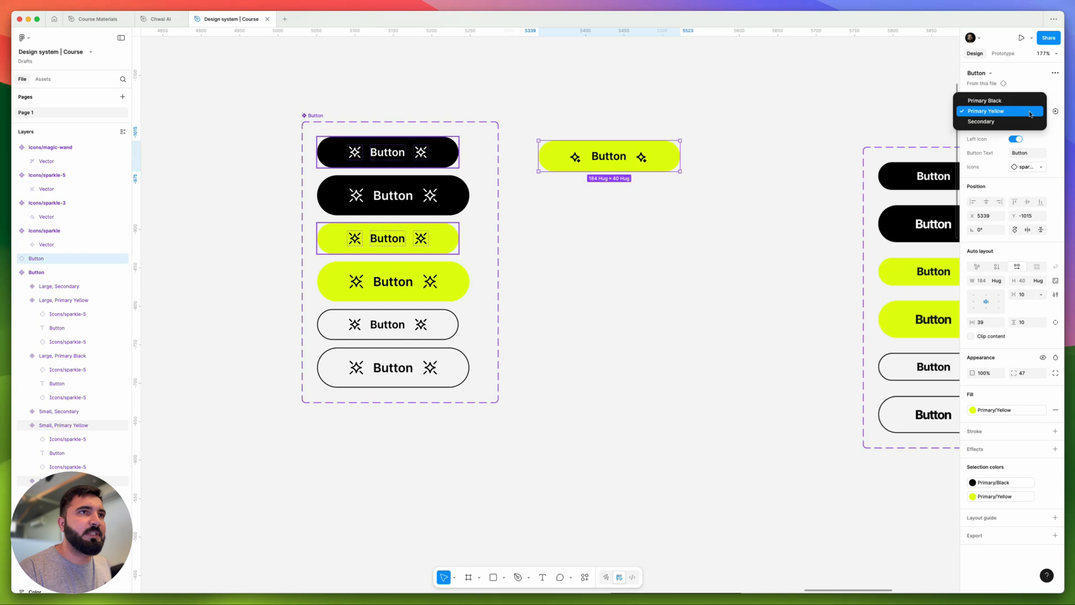
left_click(987, 122)
left_click(648, 214)
Step: Move the outlined button instance further down beside the component set and delete it
scroll(694, 230, "up", 1)
scroll(694, 229, "left", 2)
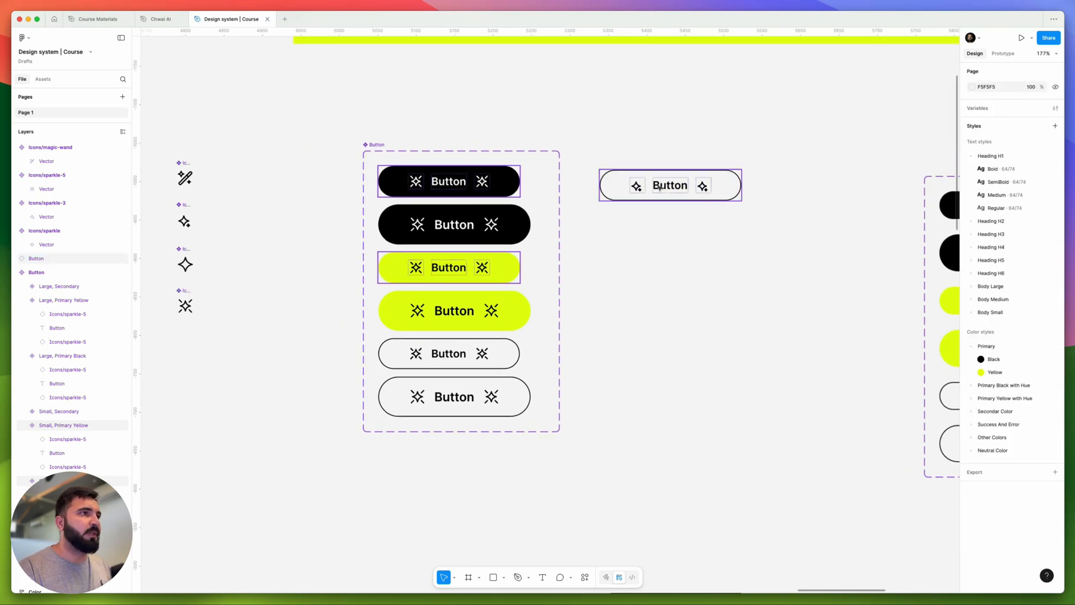
left_click_drag(660, 188, 700, 315)
scroll(560, 264, "right", 3)
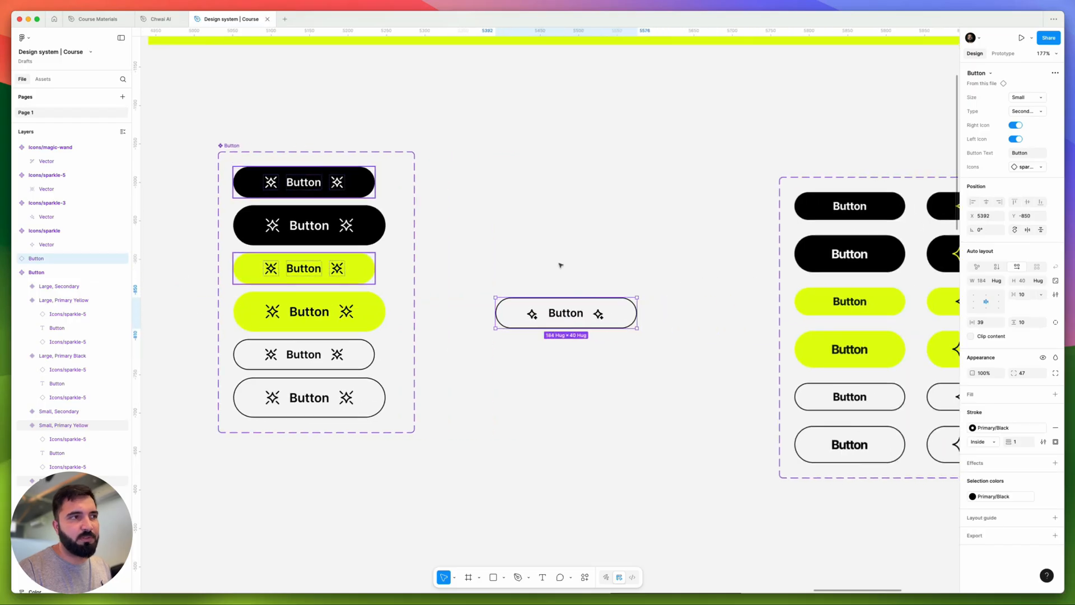
left_click_drag(513, 225, 670, 352)
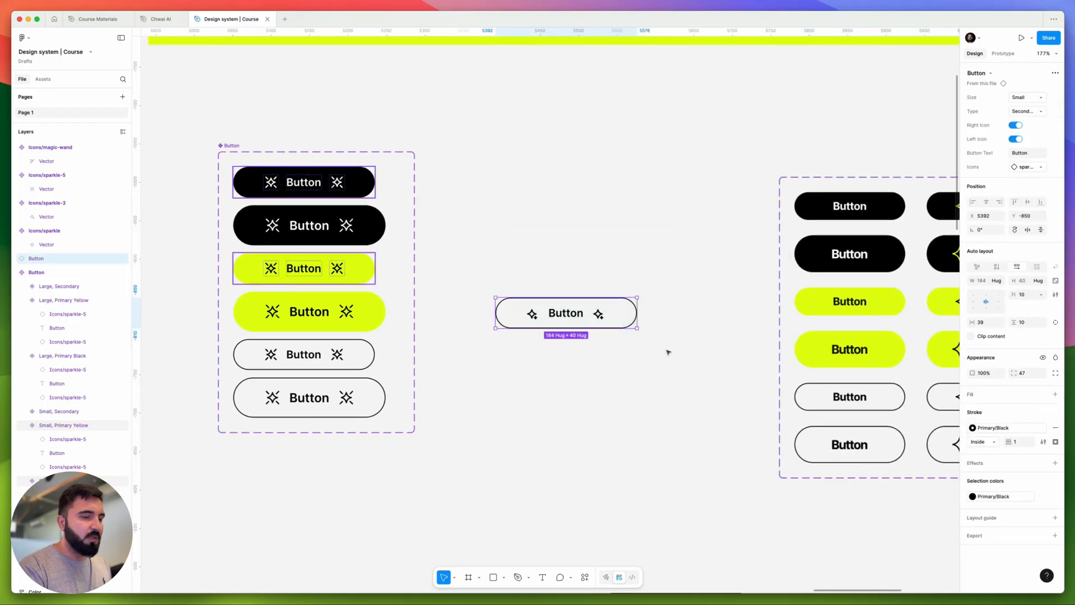
key("Delete")
Step: Move the reference image of the buttons closer to the Button component set and deselect it
scroll(711, 310, "left", 3)
scroll(477, 258, "down", 1)
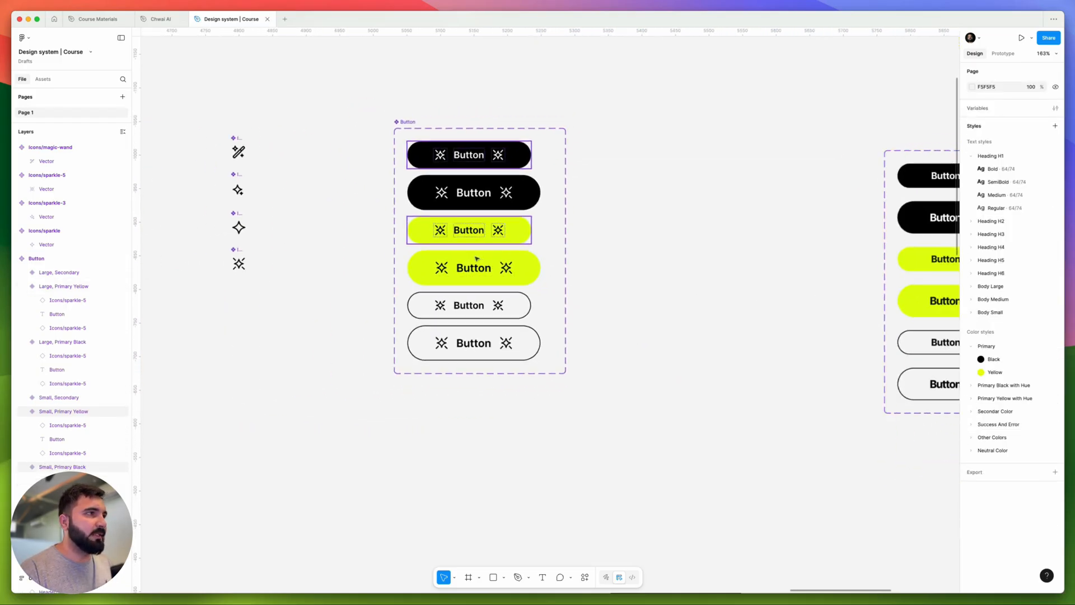
scroll(477, 259, "down", 2)
scroll(582, 237, "right", 5)
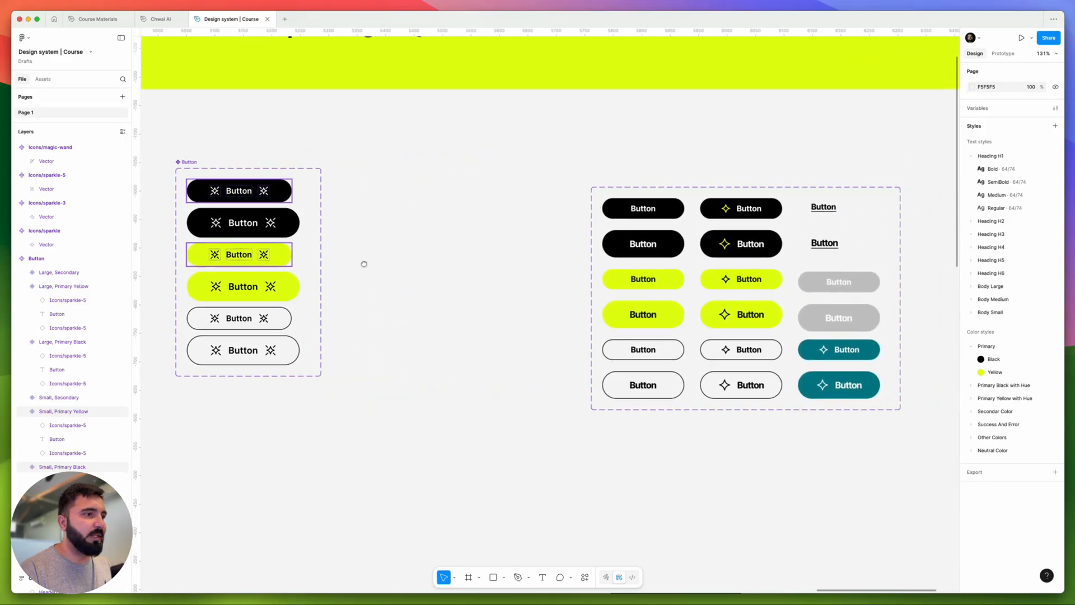
scroll(532, 233, "down", 2)
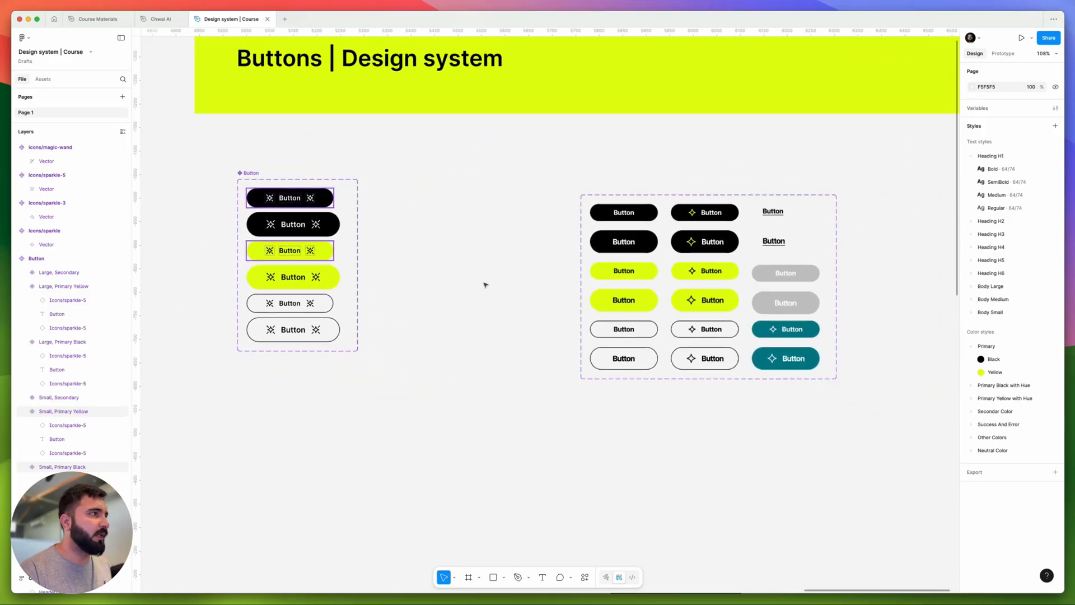
scroll(487, 283, "left", 3)
scroll(487, 283, "up", 1)
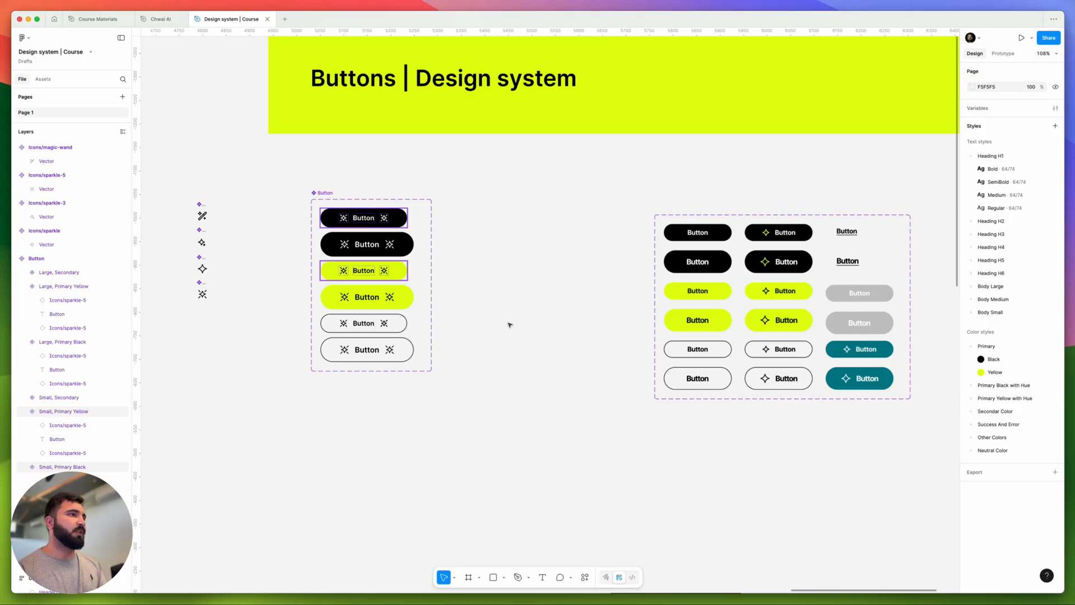
left_click_drag(853, 301, 716, 268)
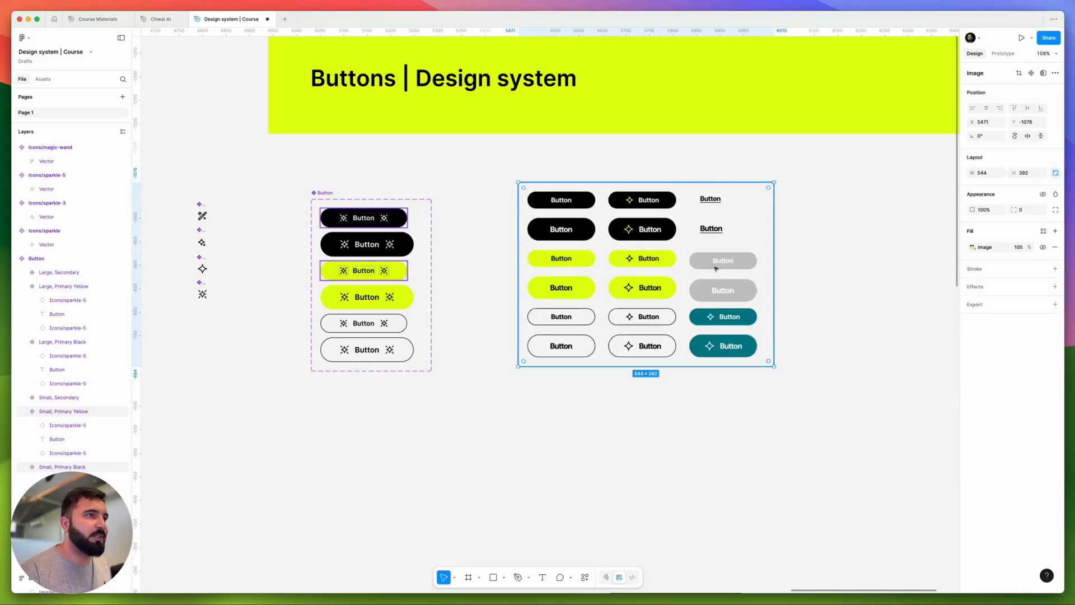
scroll(716, 268, "up", 3)
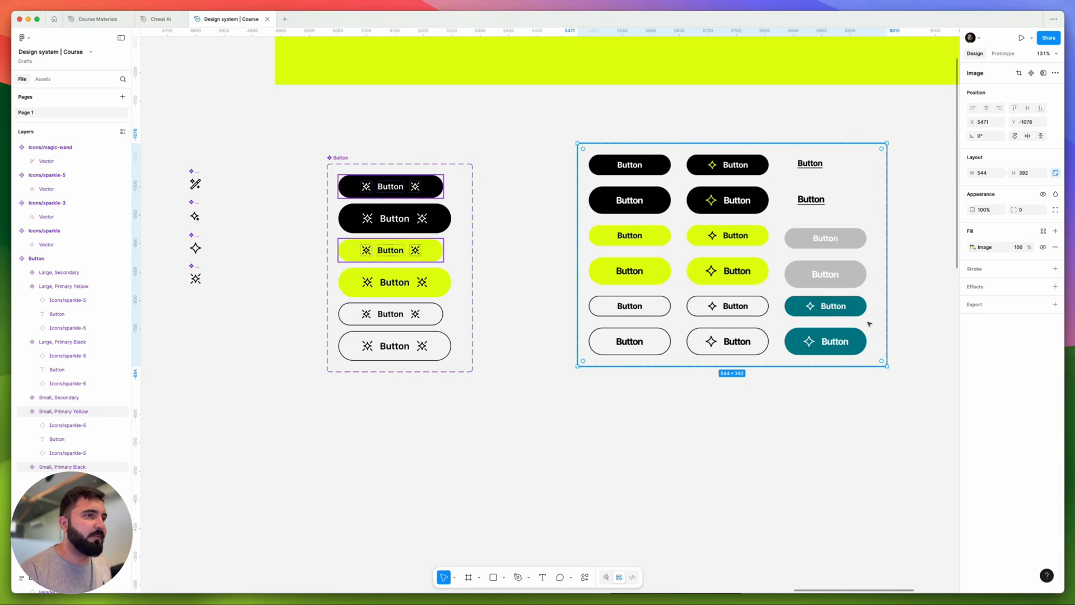
left_click(574, 408)
Step: Duplicate the small and large outlined Secondary variants together inside the Button component set
scroll(624, 381, "left", 3)
scroll(624, 382, "right", 2)
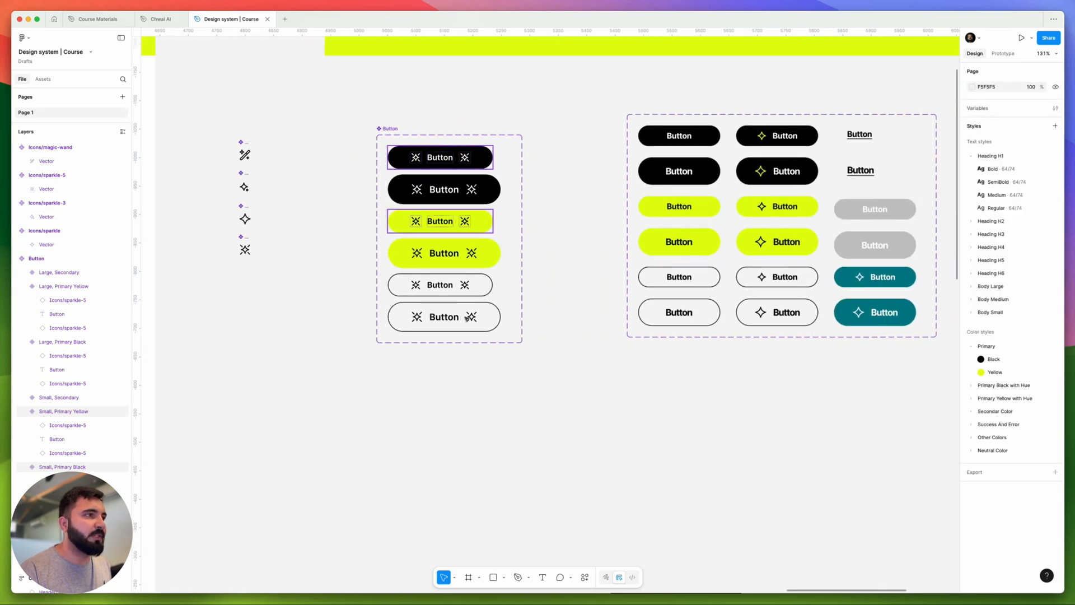
left_click(467, 294)
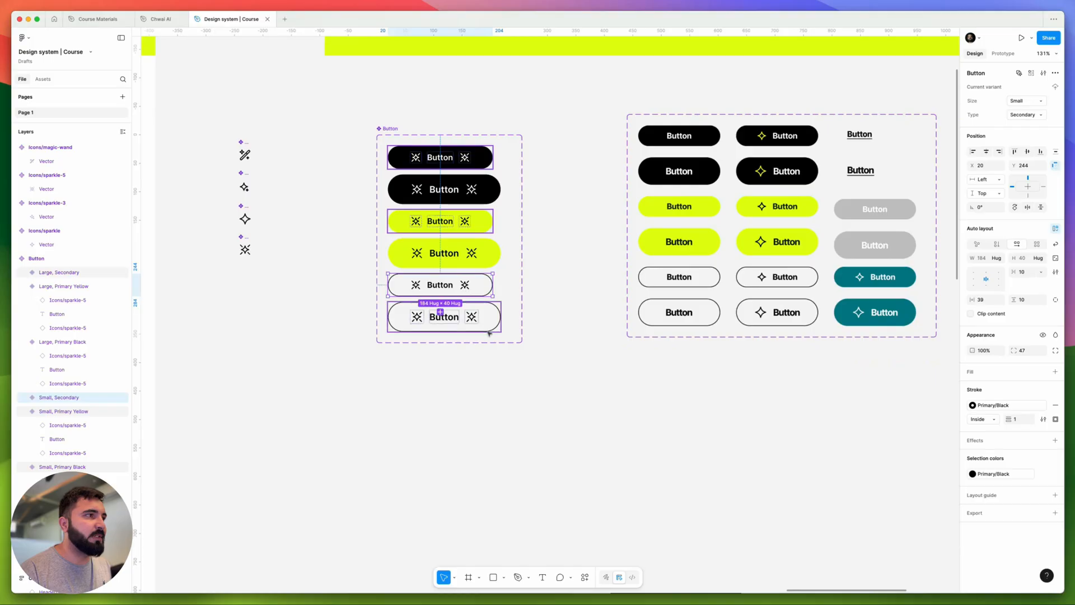
left_click(458, 250)
left_click(456, 222, "shift")
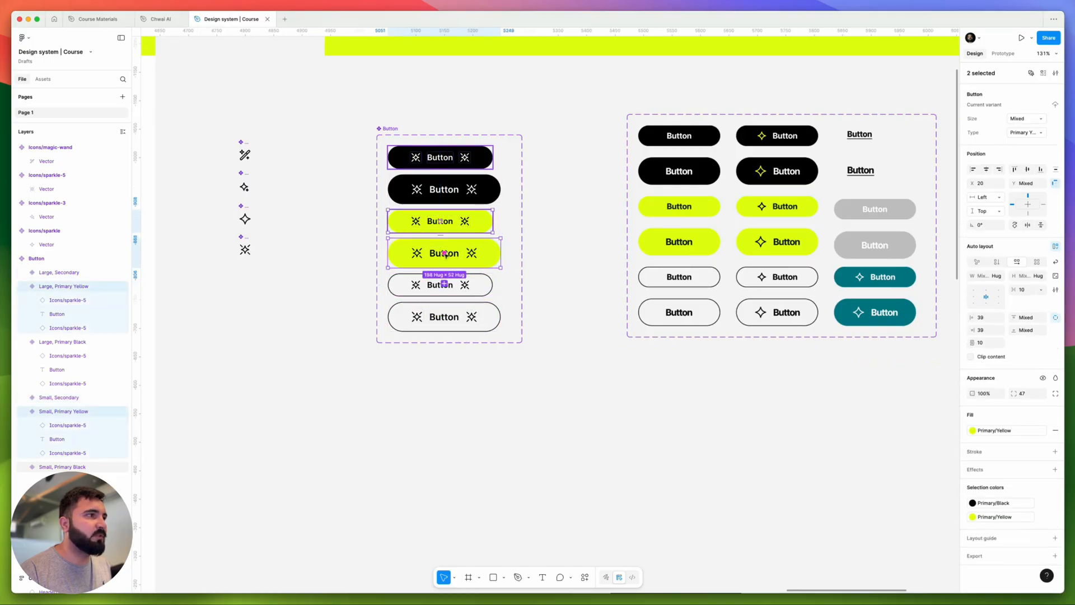
left_click(444, 284)
left_click(447, 326, "shift")
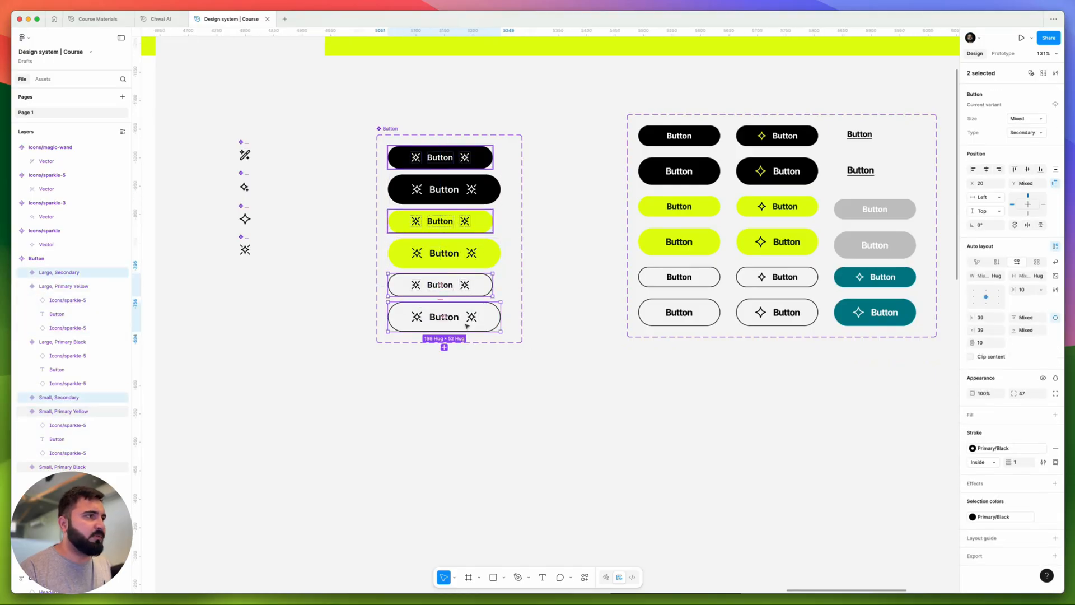
key("super+d")
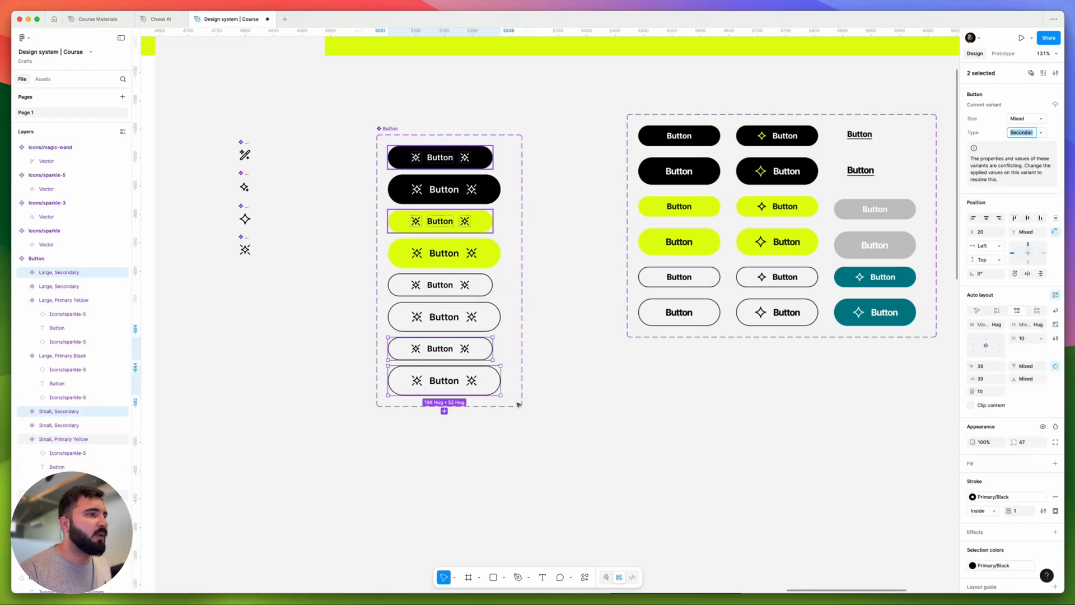
left_click_drag(447, 362, 449, 364)
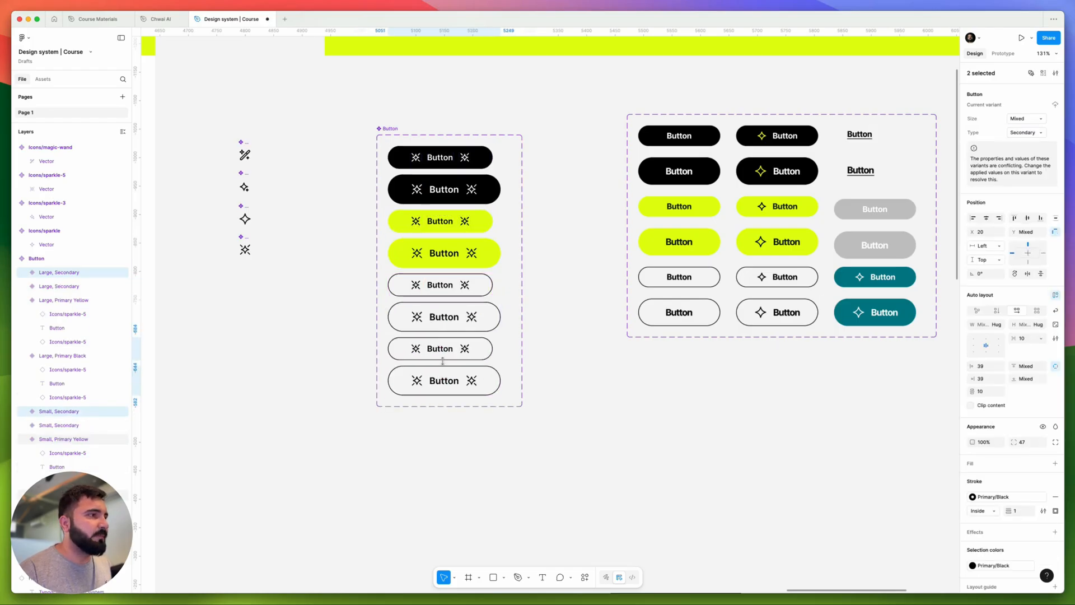
Step: Add a fill with the Secondary Main color style to the duplicated small outlined variant
scroll(450, 361, "up", 5)
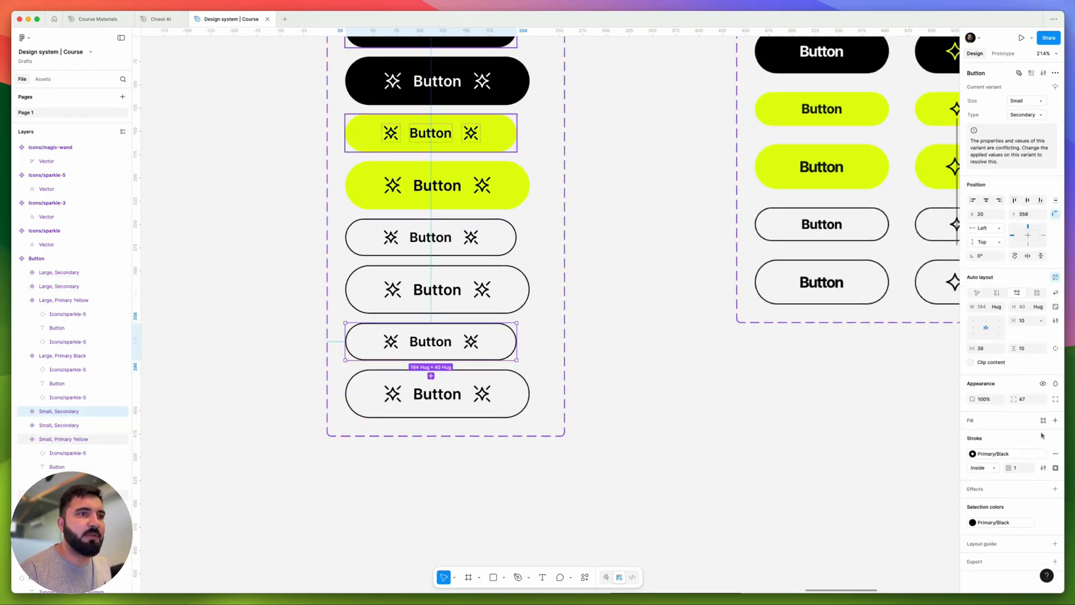
left_click(1055, 420)
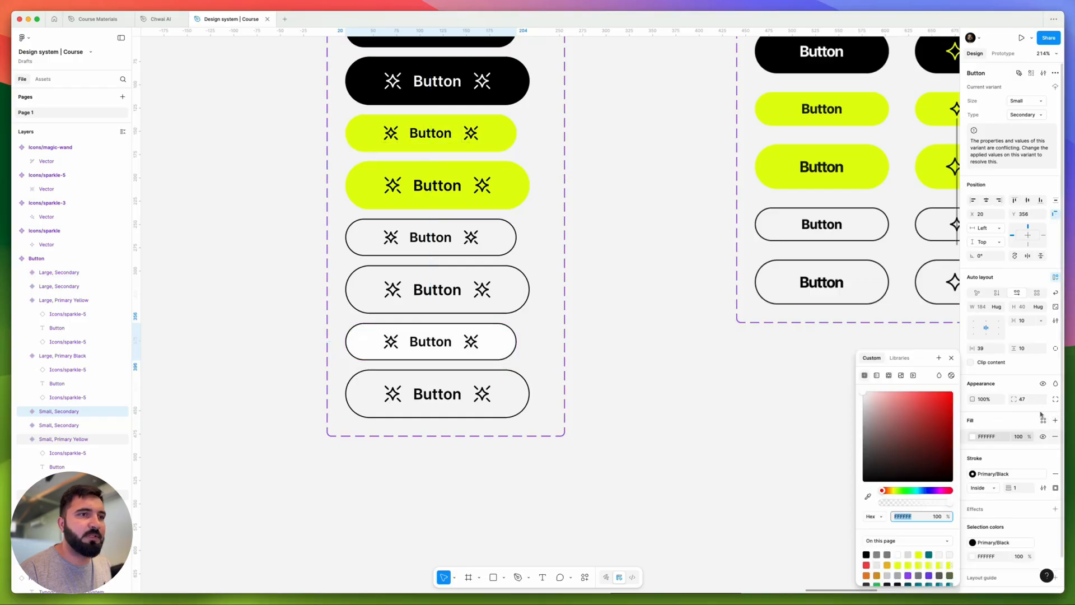
left_click(1042, 420)
scroll(896, 515, "down", 5)
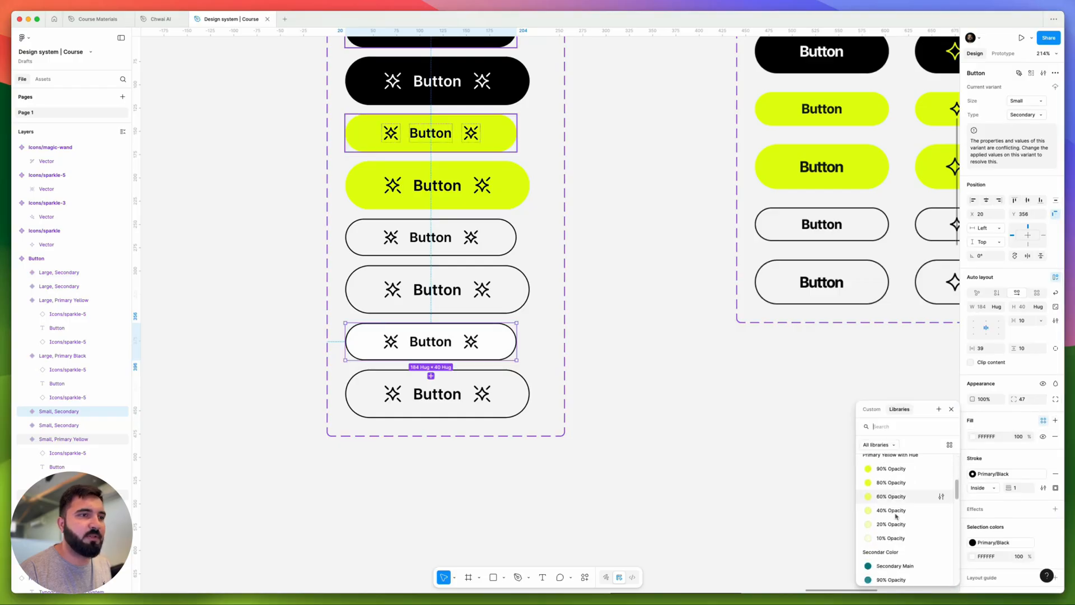
scroll(896, 516, "down", 2)
left_click(895, 512)
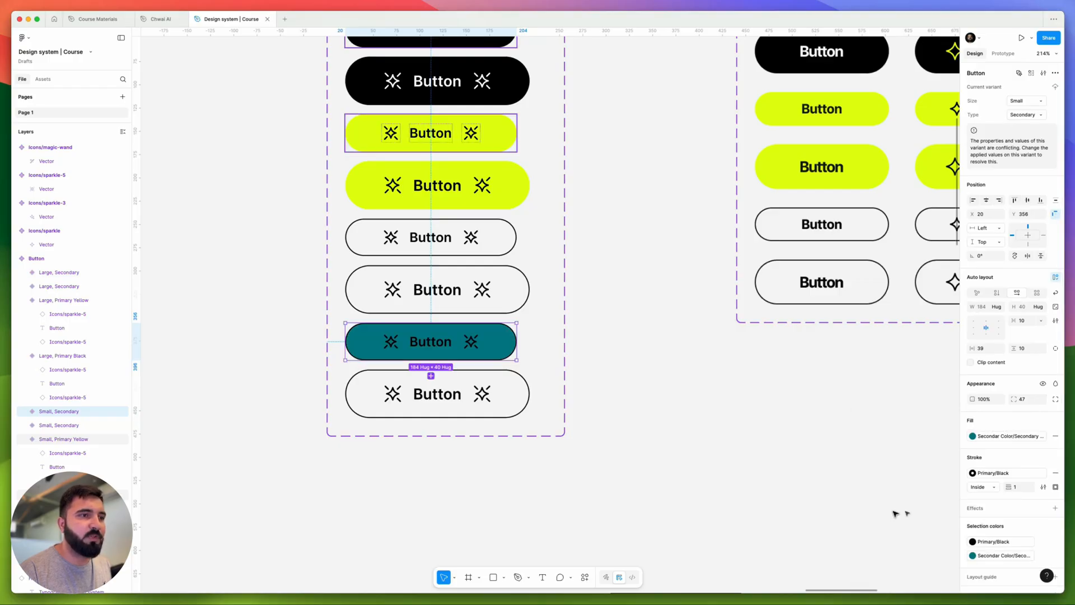
Step: Add a fill with the Secondary Main color style to the duplicated large outlined variant
left_click(485, 394)
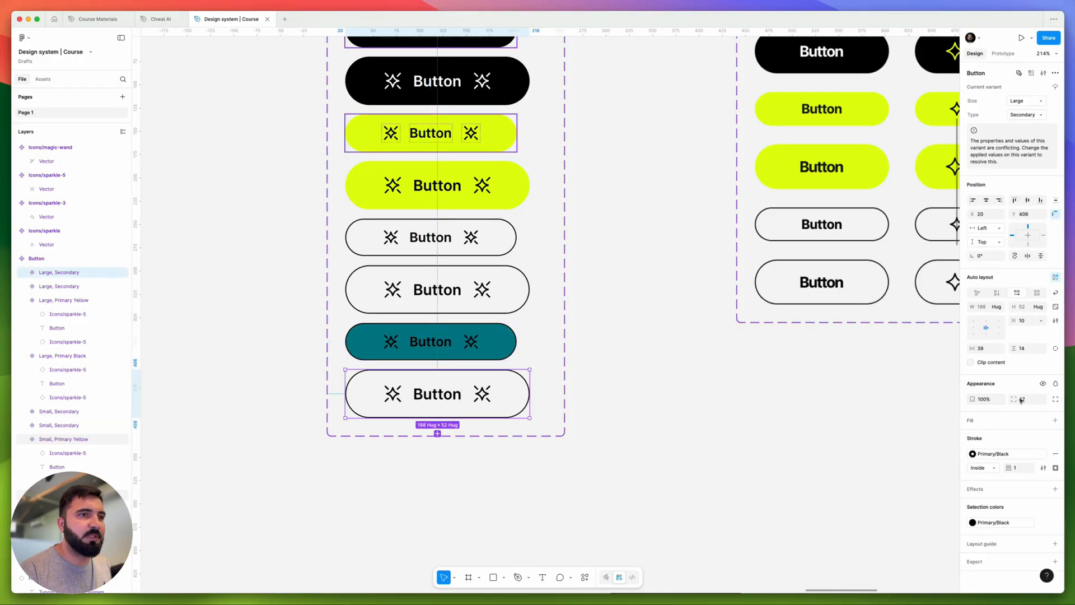
left_click(1054, 421)
left_click(1042, 420)
scroll(896, 504, "down", 5)
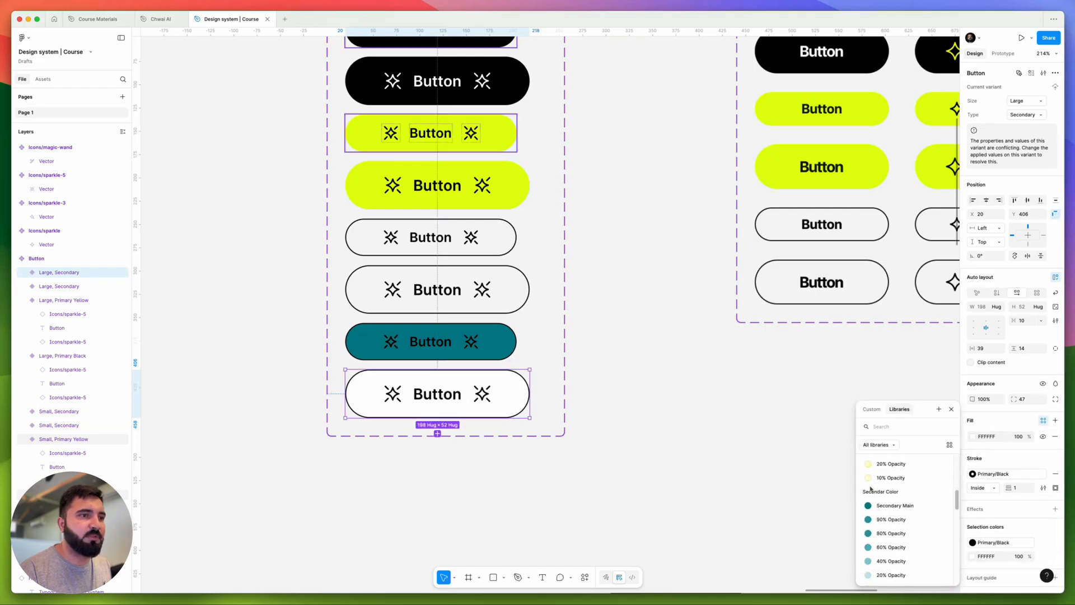
scroll(884, 489, "down", 2)
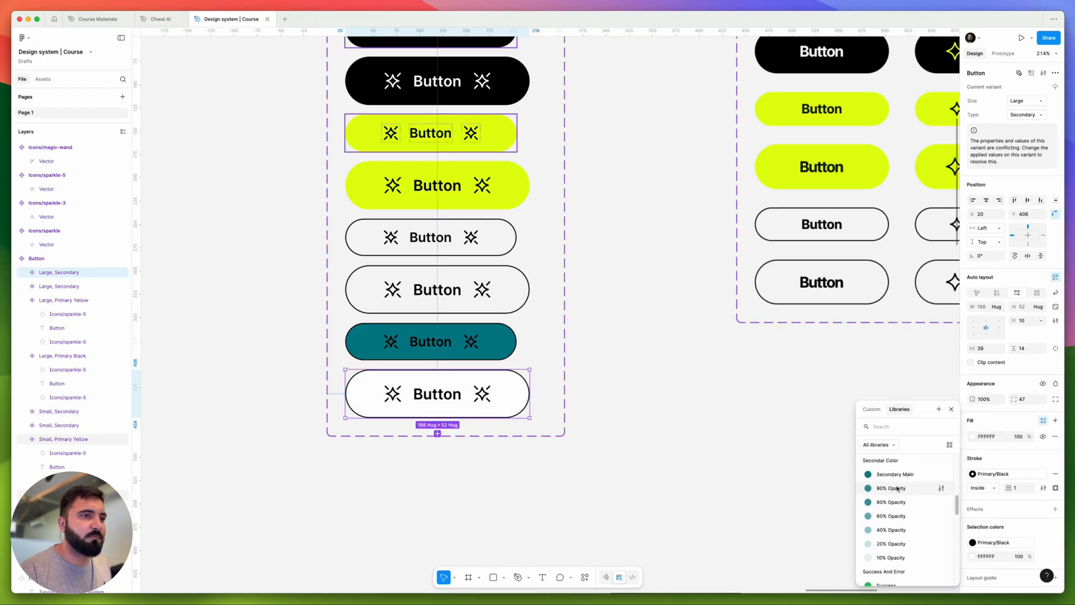
left_click(895, 475)
Step: Remove the Primary/Black stroke from both teal variants and clear the selection
left_click(438, 344)
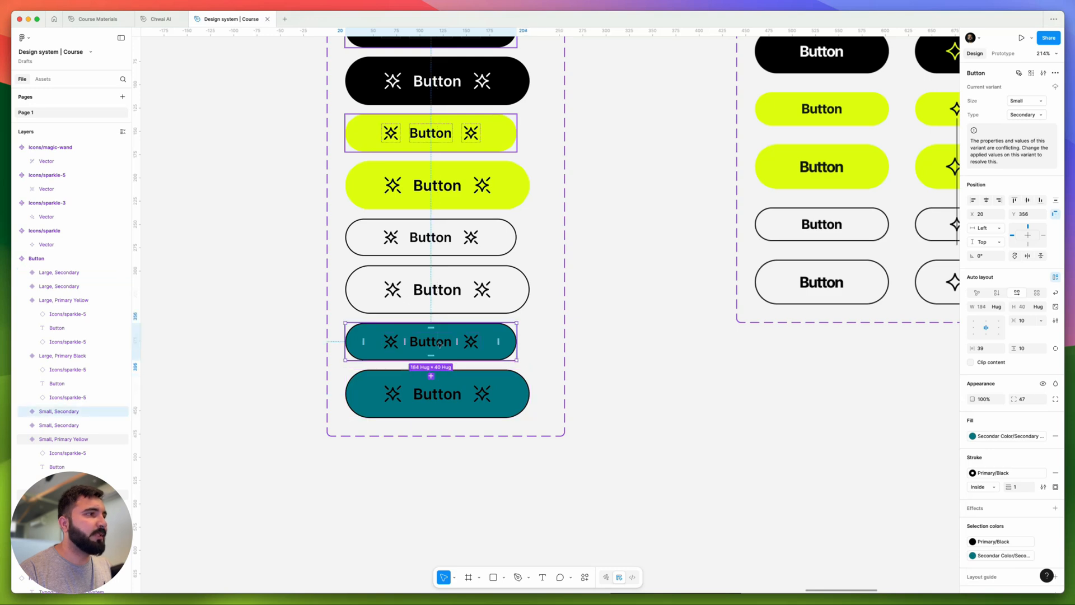
left_click(439, 394, "shift")
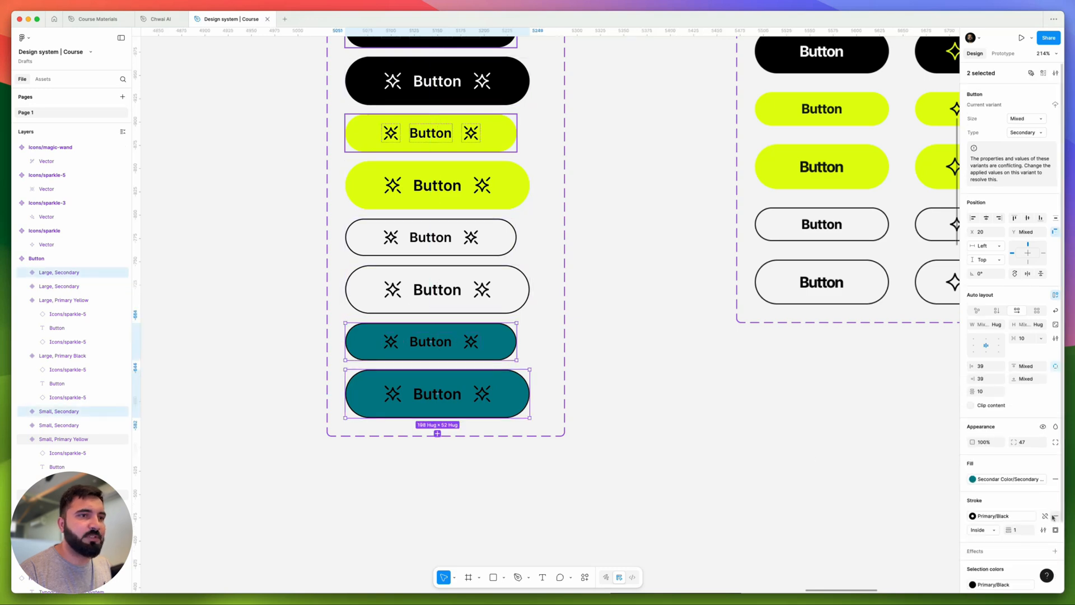
left_click(1053, 516)
left_click(462, 343)
scroll(463, 342, "up", 3)
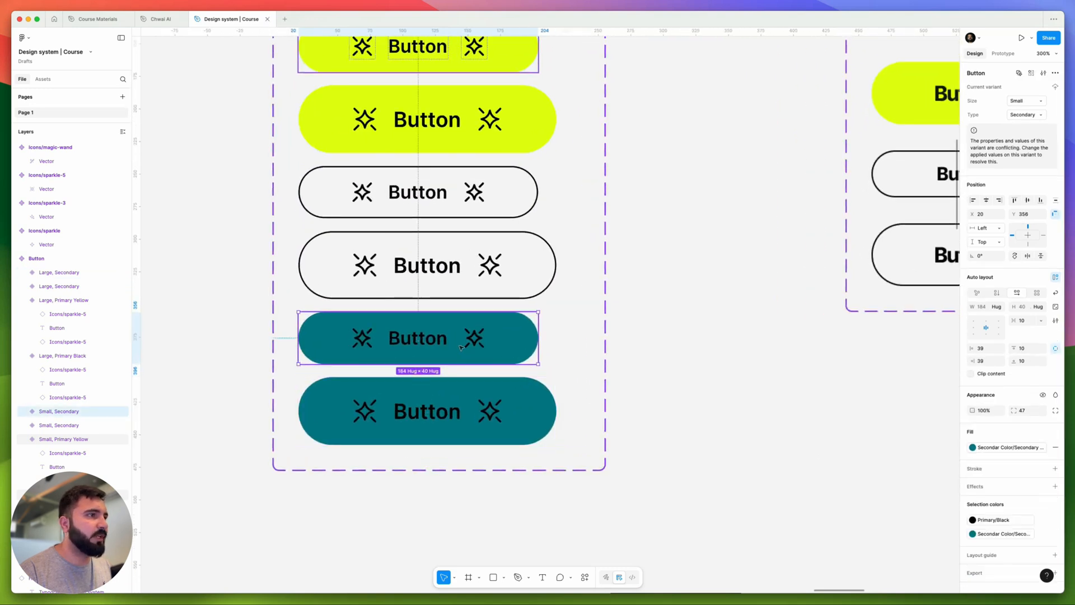
key("Escape")
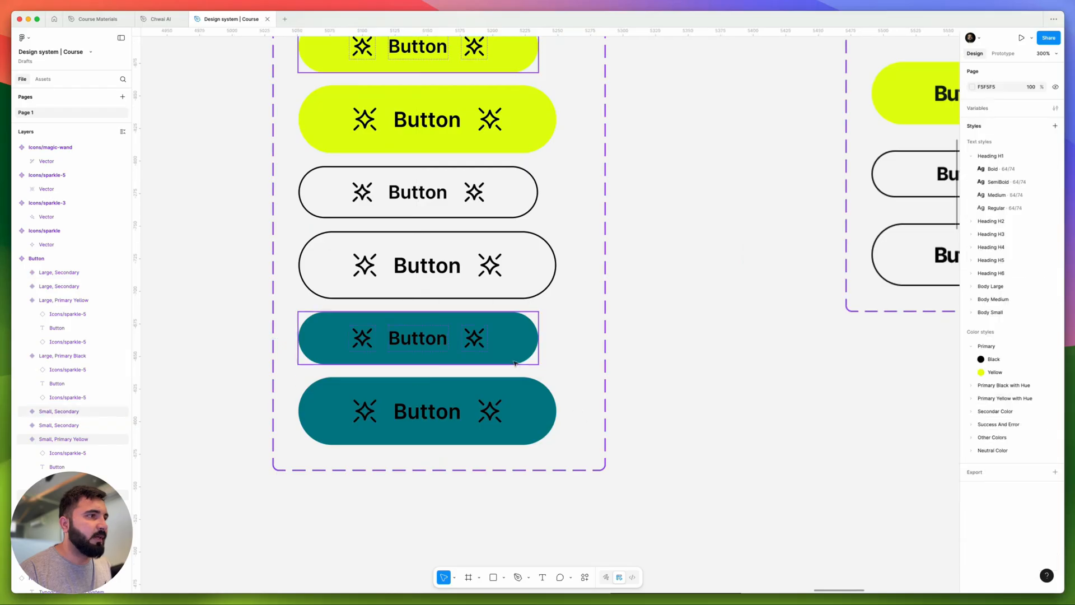
Step: Replace the Primary/Black text and icon color of both teal variants with the Neutral Color 01 style and deselect them
left_click(514, 362)
left_click(523, 399, "shift")
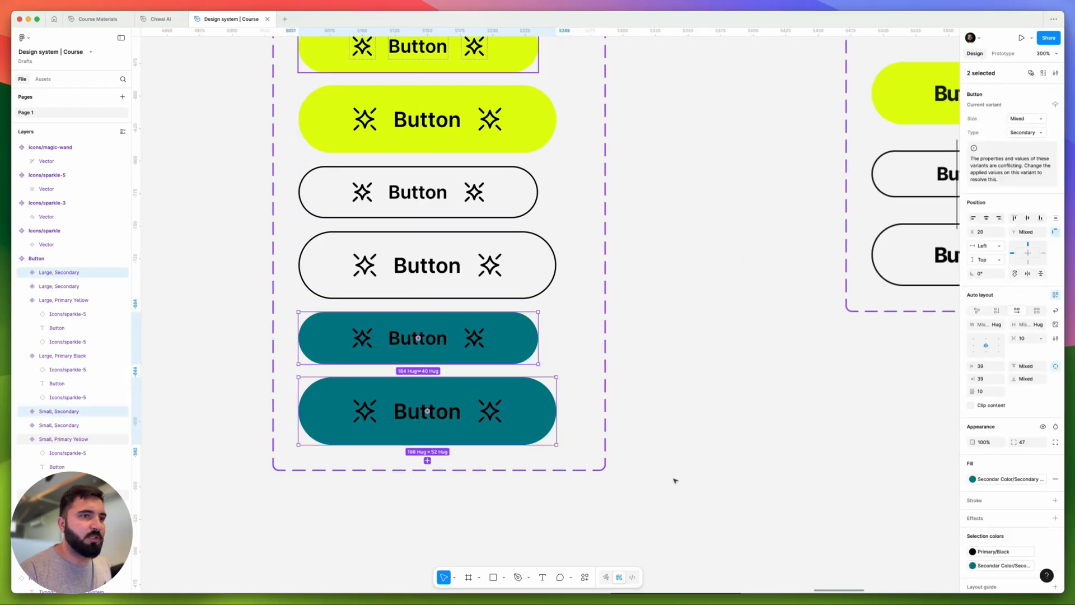
left_click(1018, 556)
scroll(896, 523, "down", 3)
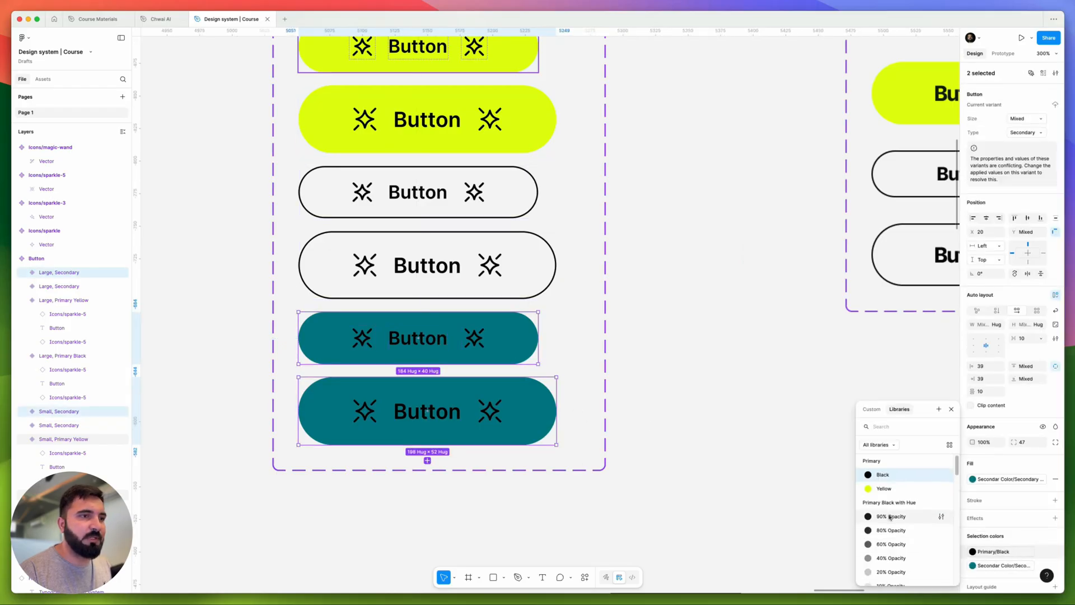
scroll(890, 531, "down", 6)
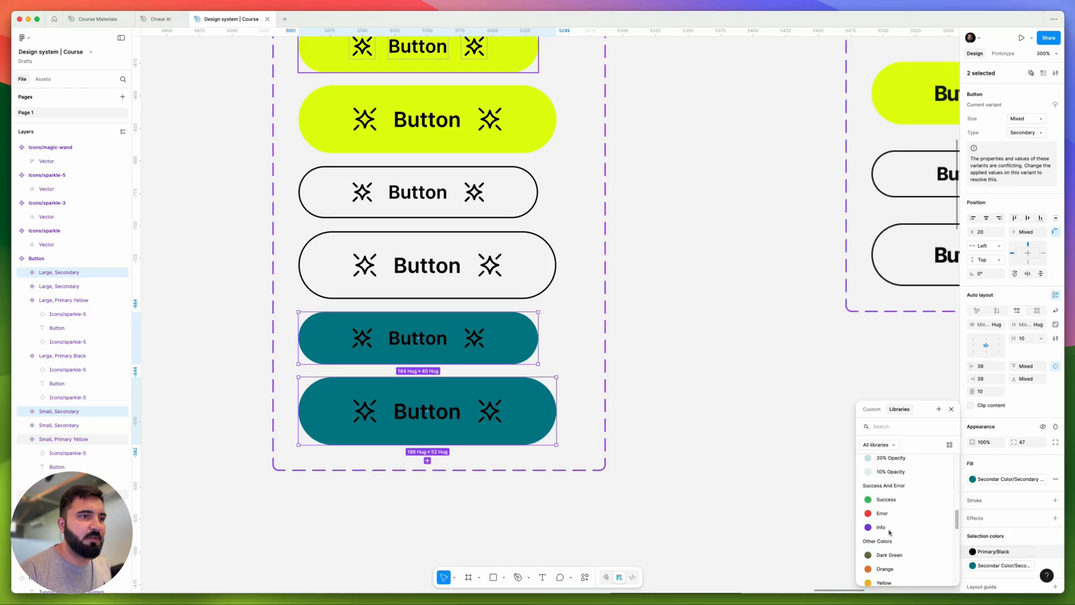
scroll(888, 531, "down", 3)
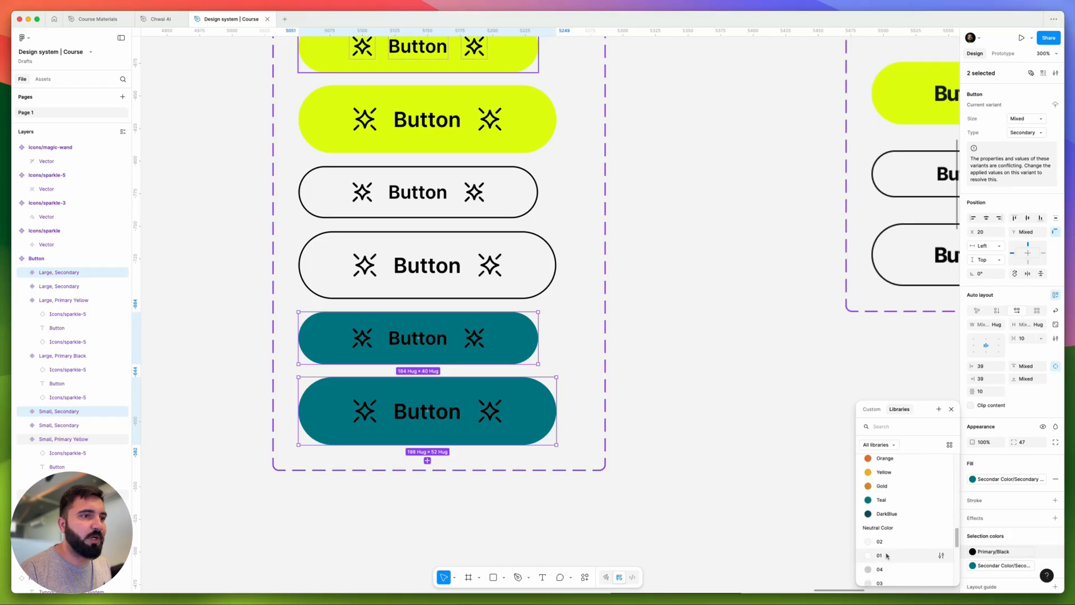
left_click(886, 555)
left_click(721, 382)
scroll(721, 382, "down", 5)
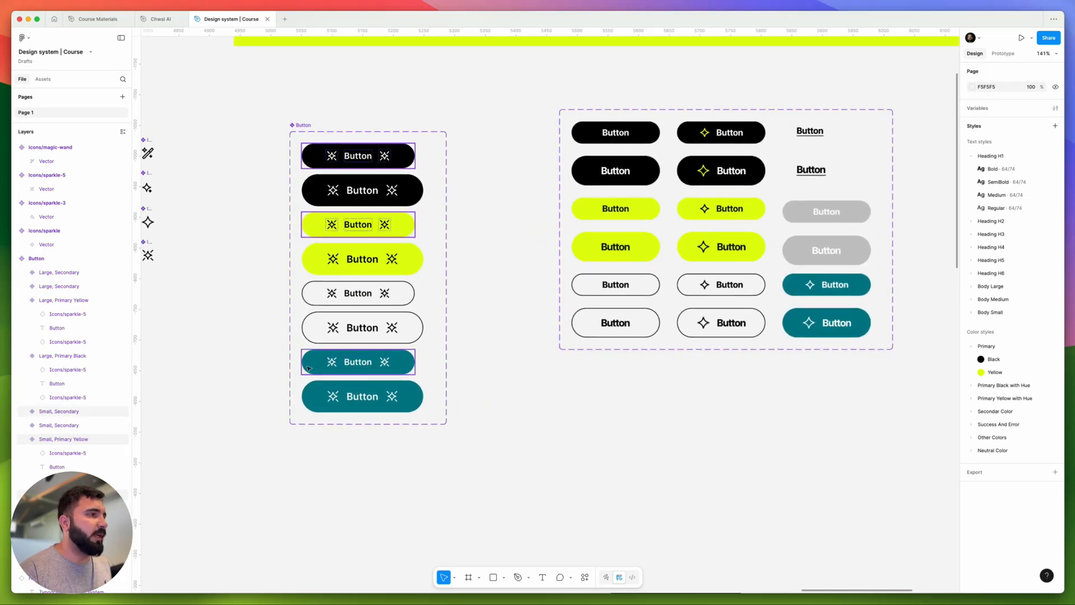
left_click(409, 369)
scroll(410, 368, "up", 5)
scroll(439, 359, "left", 3)
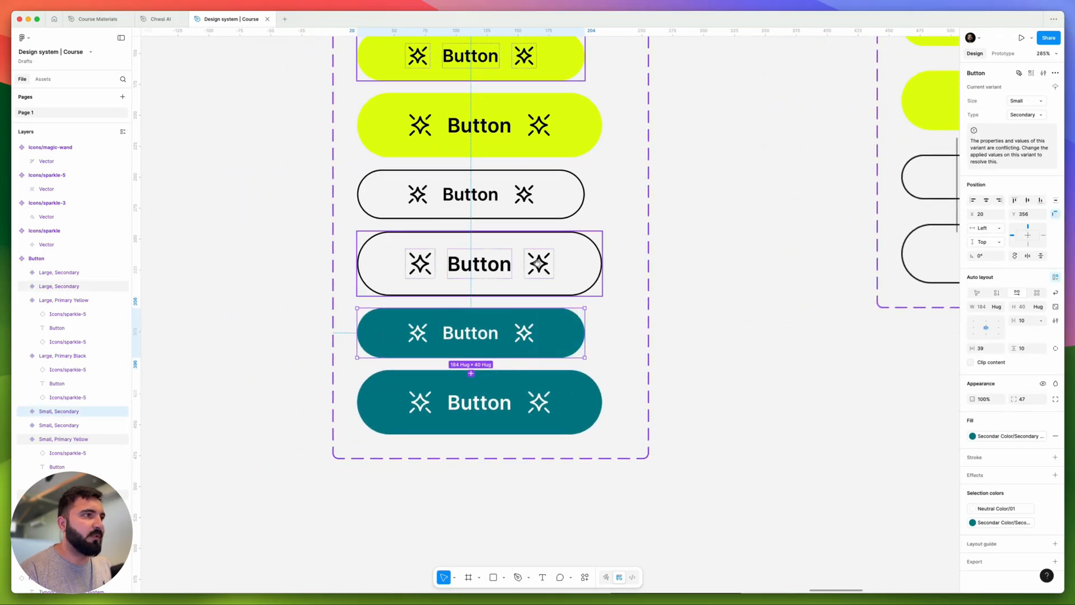
left_click(529, 204)
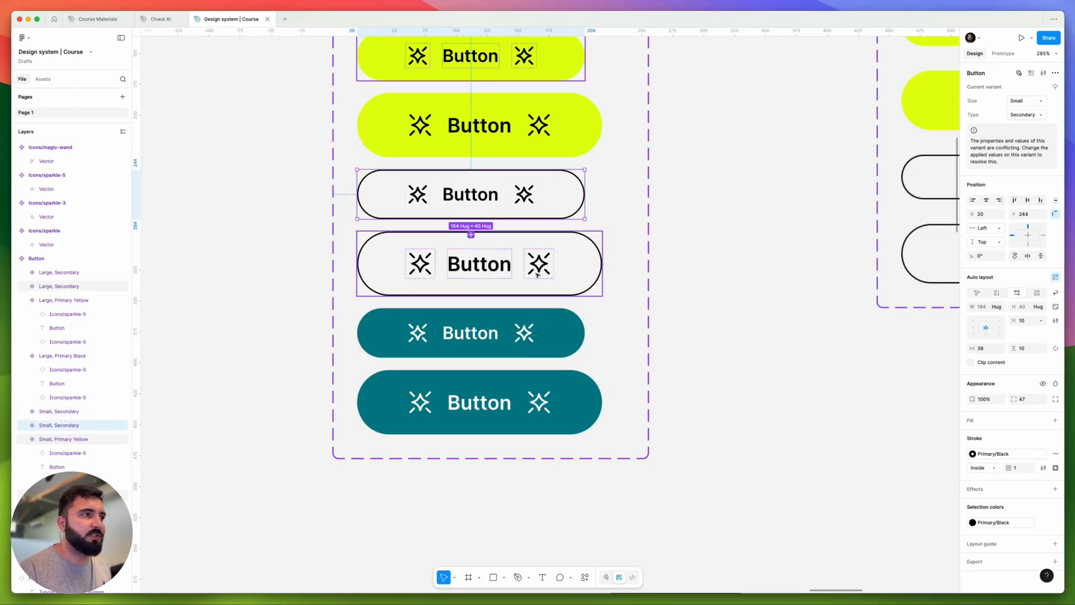
left_click(529, 350)
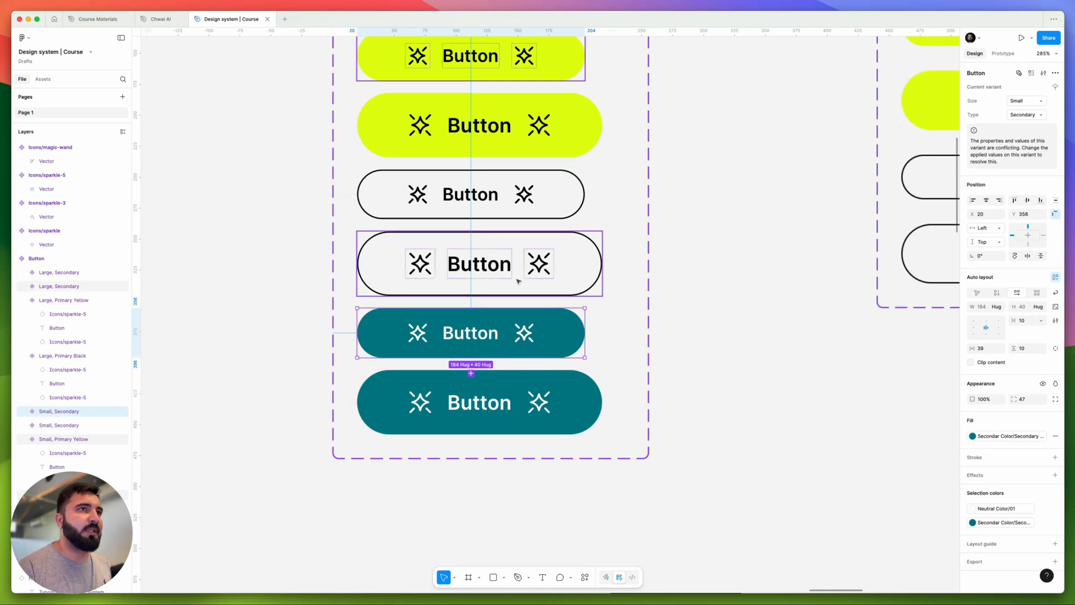
left_click(1024, 115)
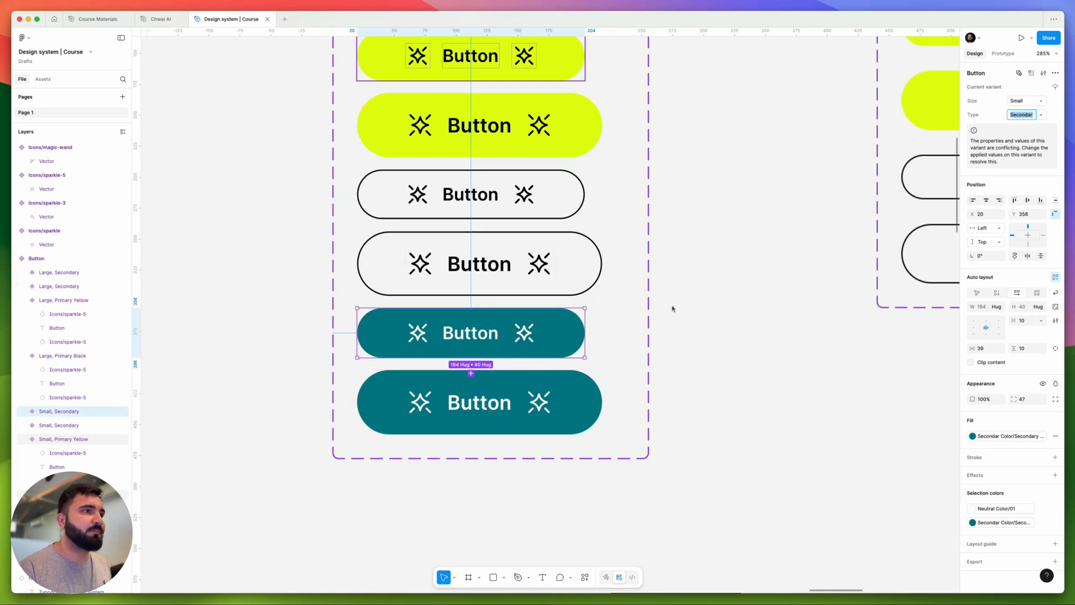
left_click(598, 388, "shift")
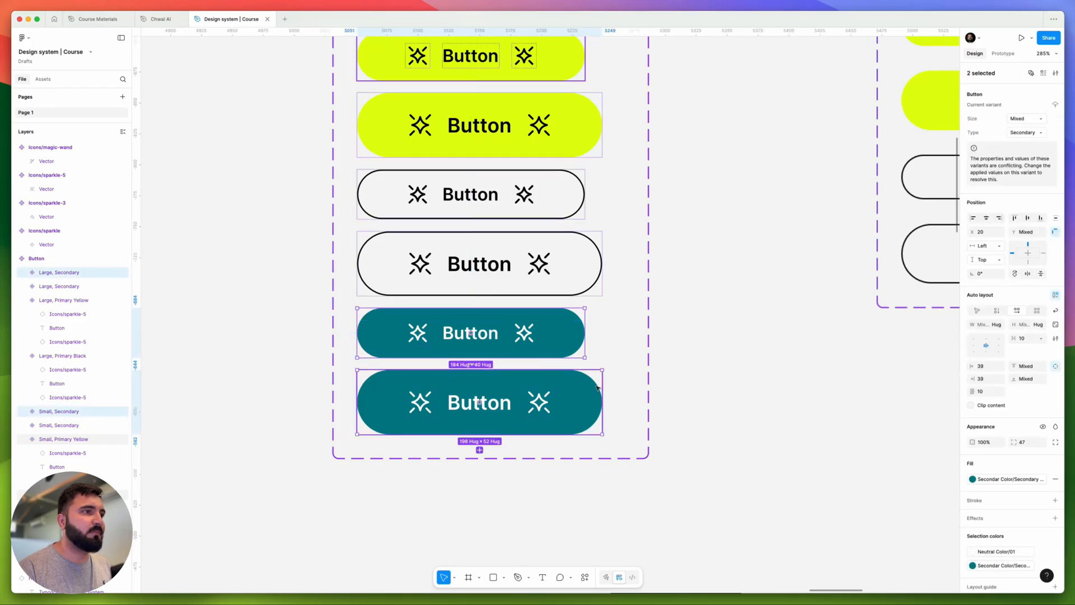
left_click(1028, 133)
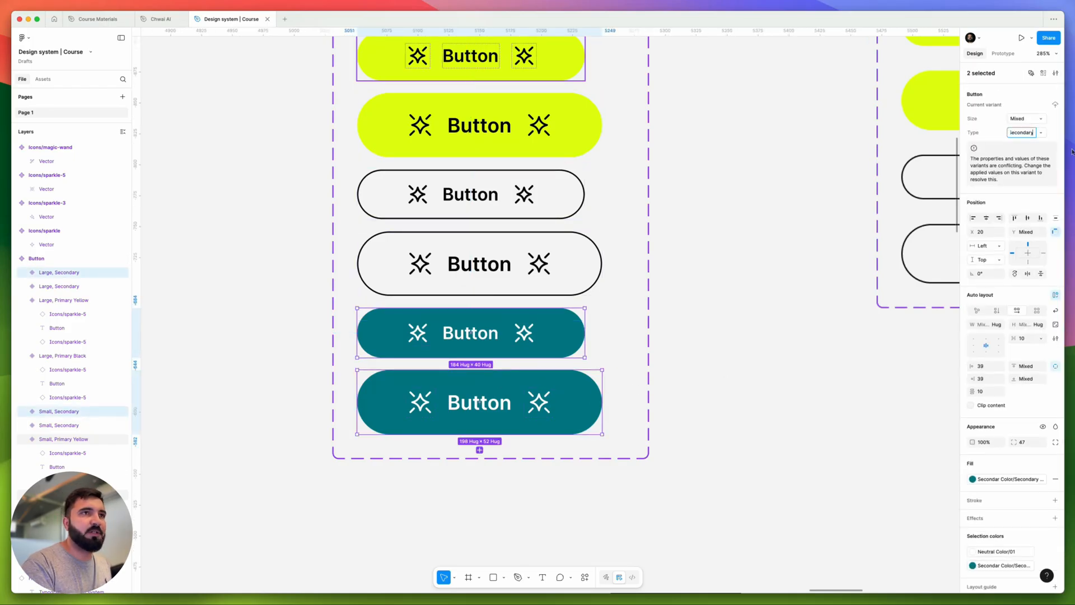
key("Return")
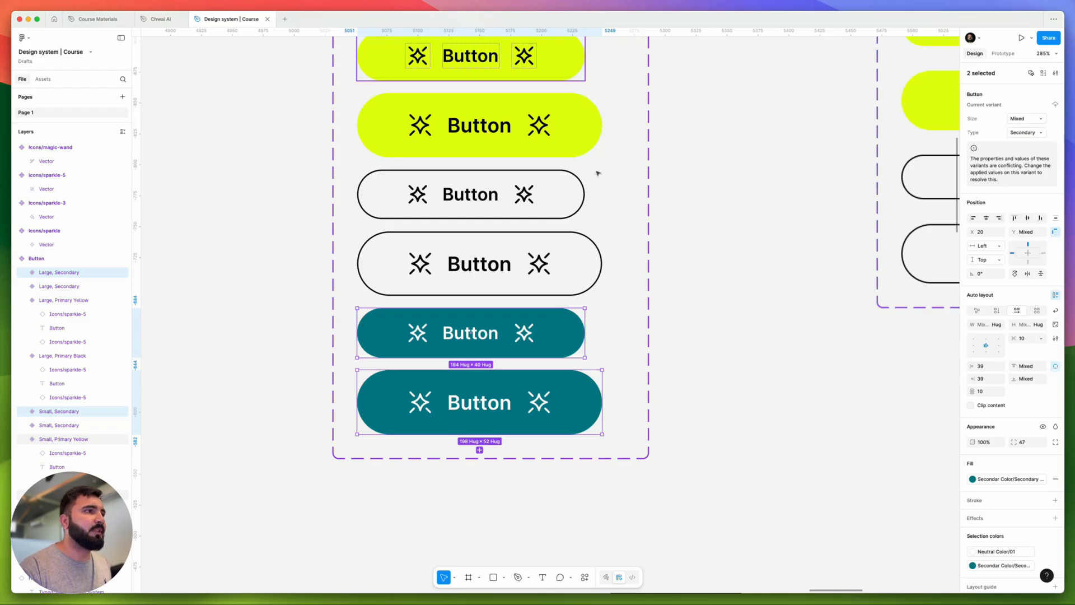
Step: Set the Type property of the small and large outlined variants to Tertiary and clear the selection
key("Tab")
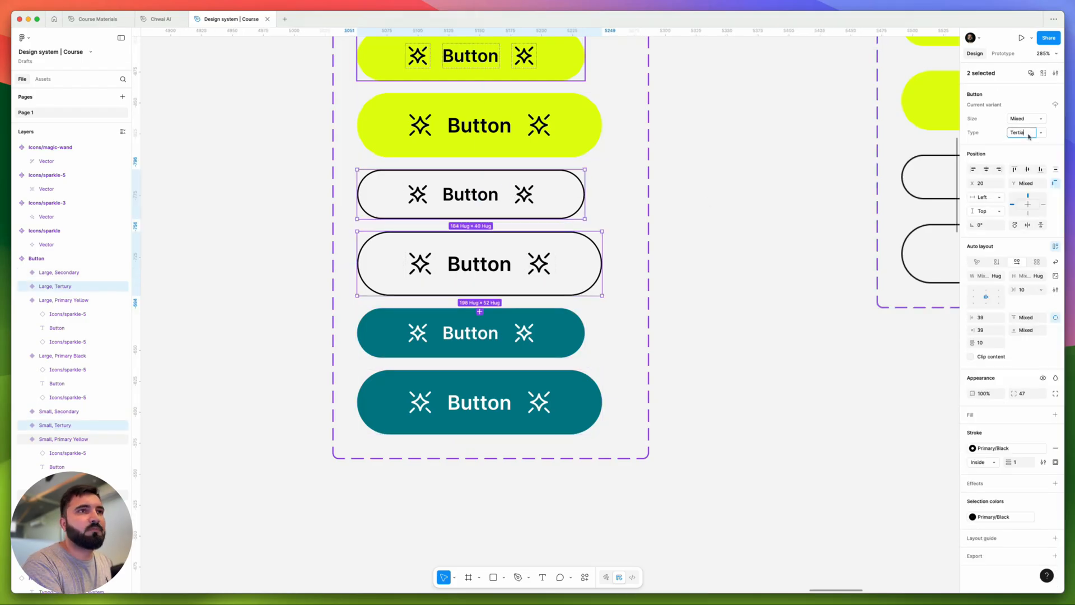
double_click(1029, 135)
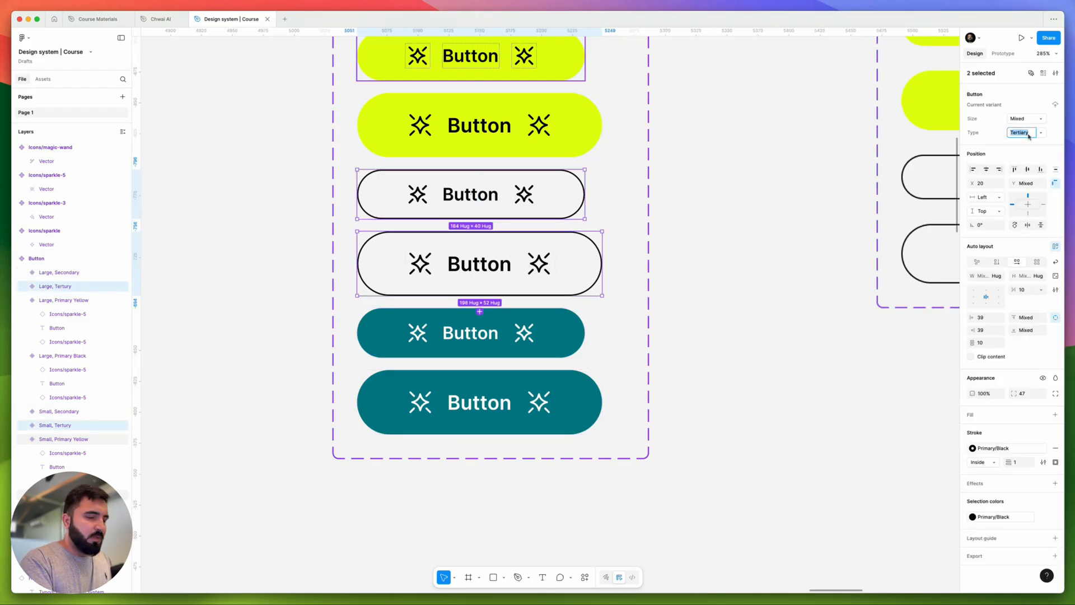
key("Return")
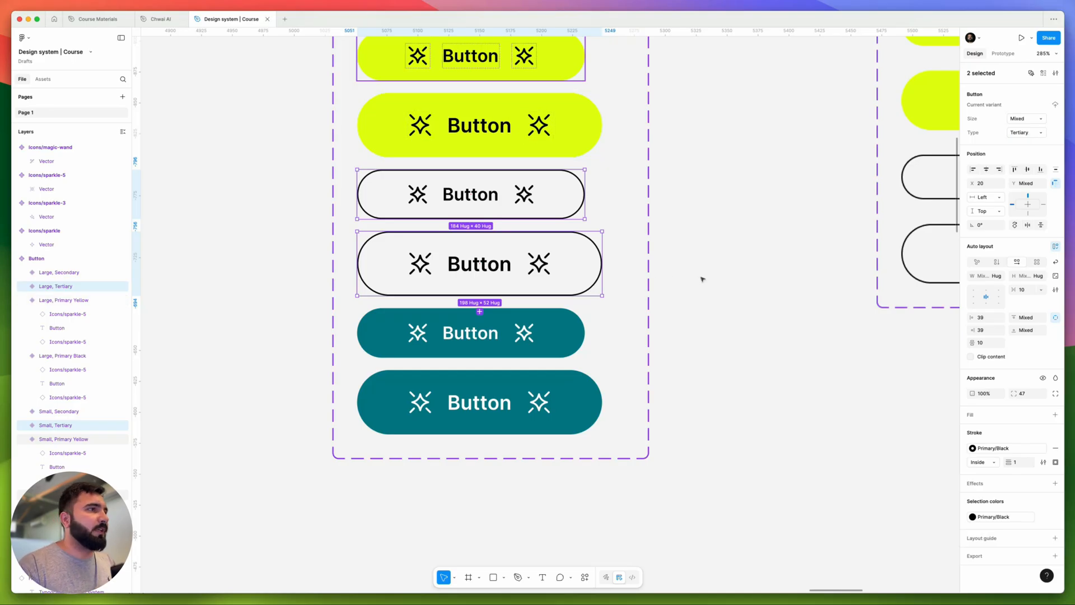
left_click(552, 336)
left_click(551, 404, "shift")
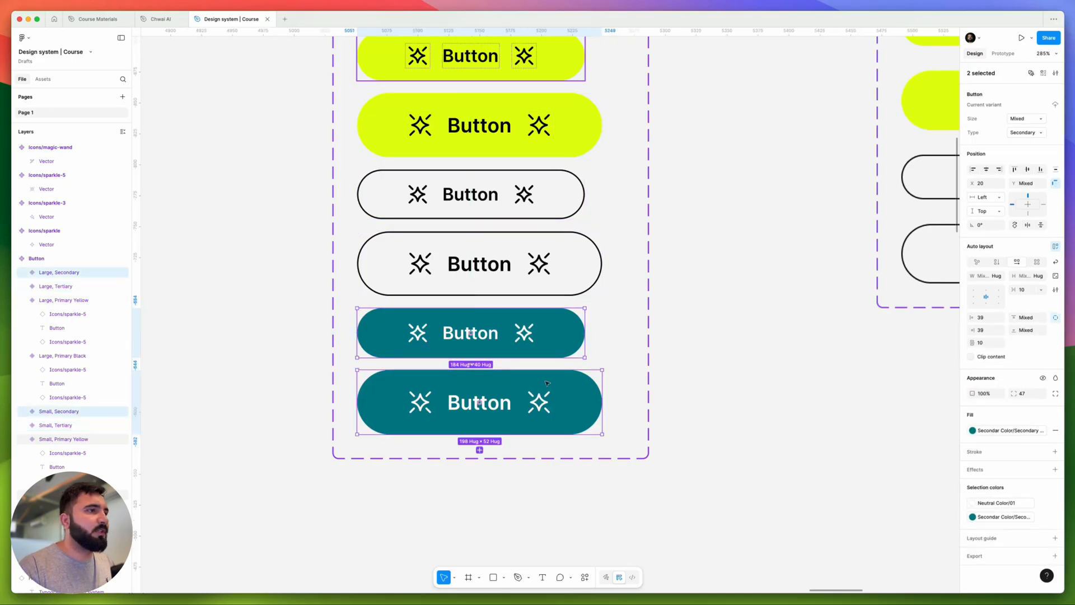
scroll(669, 317, "down", 5)
left_click(669, 317)
Step: Move the Button component set to about X 4940, Y -1065, aligned with the left edge of the Buttons header banner
left_click(522, 94)
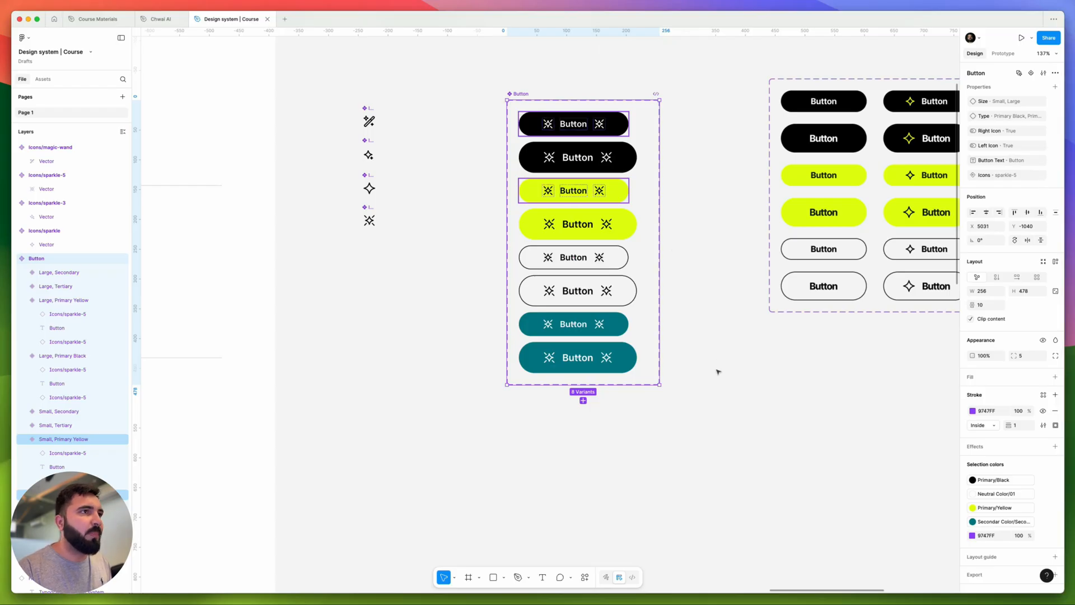
scroll(560, 235, "up", 3)
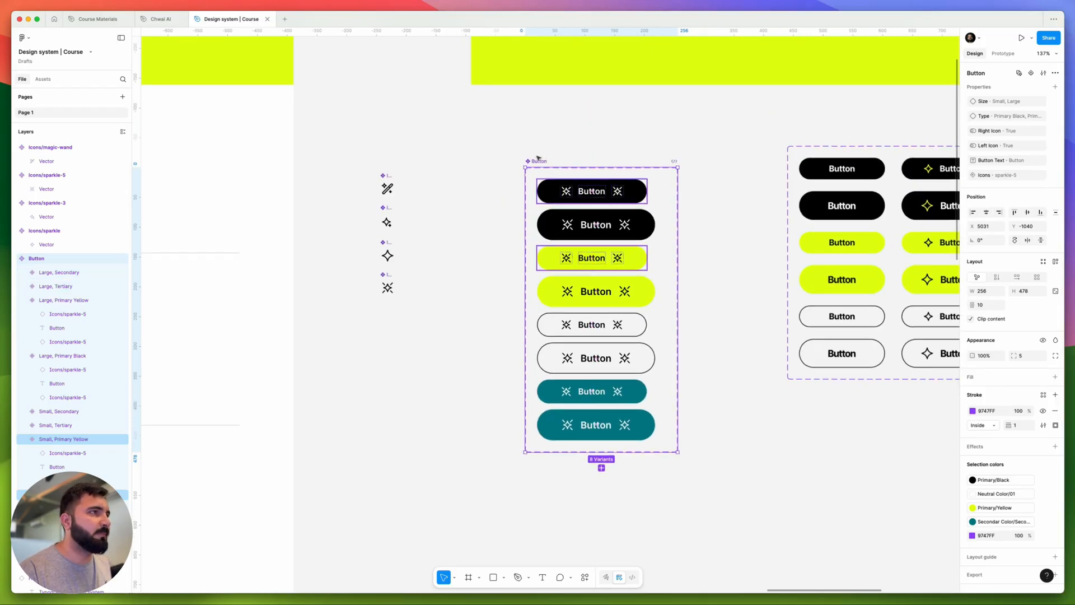
left_click_drag(538, 159, 479, 151)
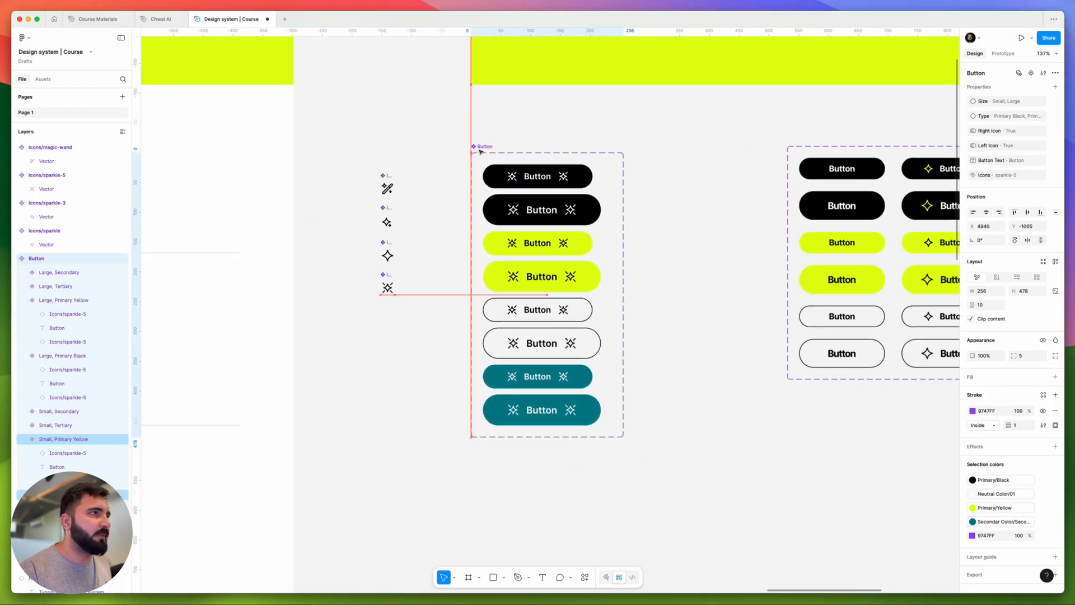
scroll(480, 151, "down", 5)
scroll(563, 258, "right", 3)
scroll(563, 258, "up", 1)
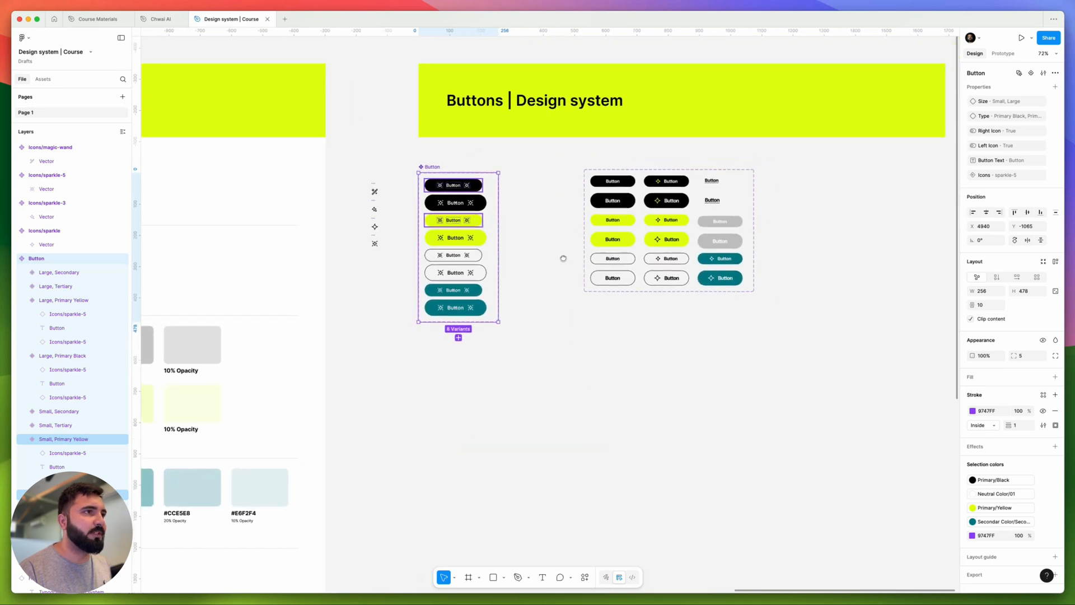
scroll(523, 259, "up", 5)
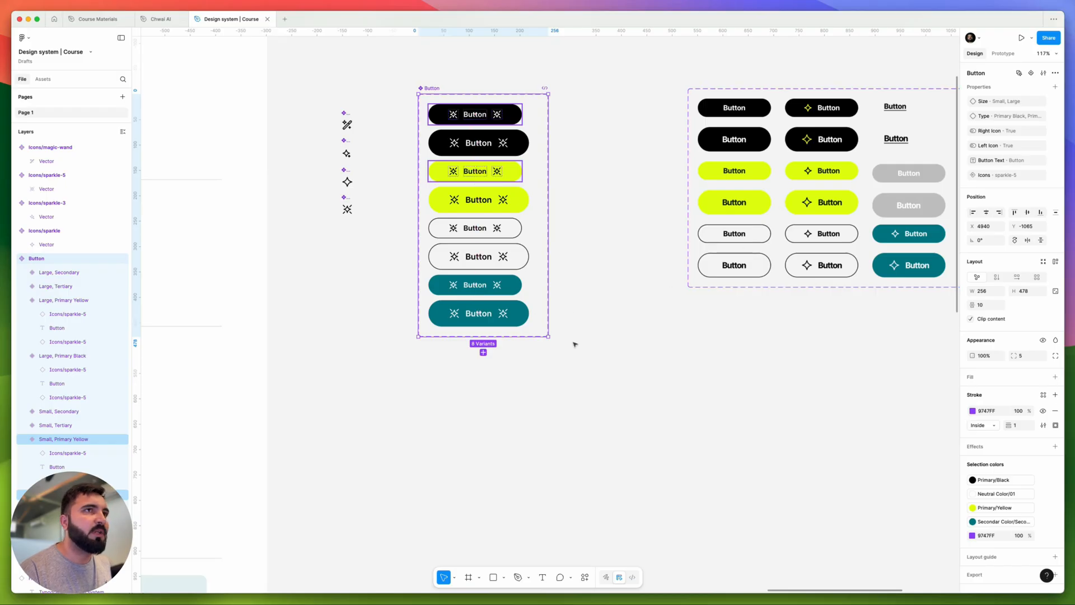
Step: Add copies of the small and large teal variants at the end of the Button component set
left_click(473, 284)
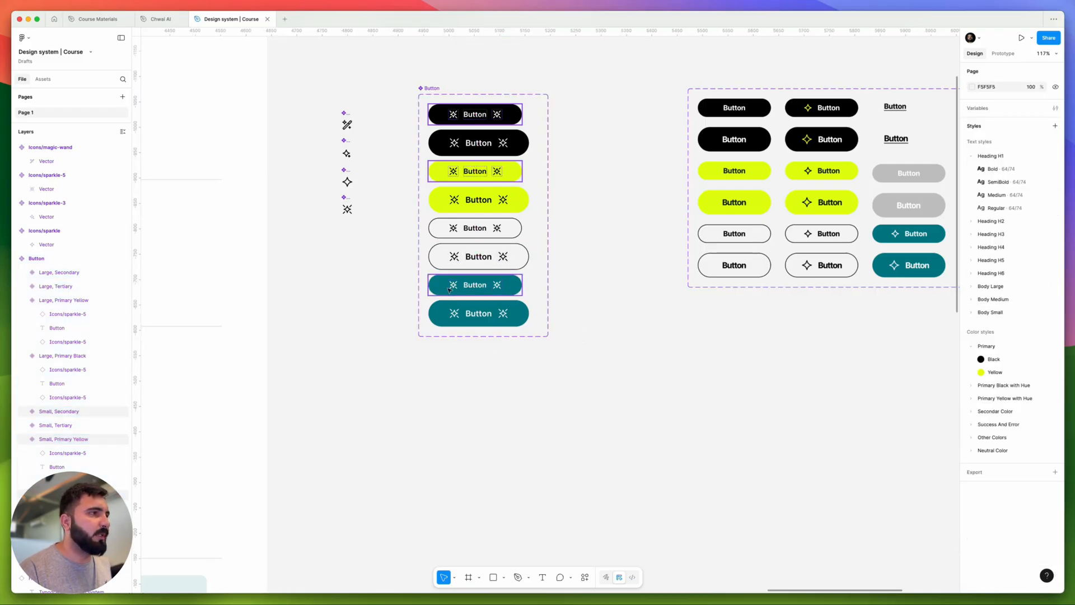
scroll(471, 283, "up", 5)
scroll(481, 302, "down", 5)
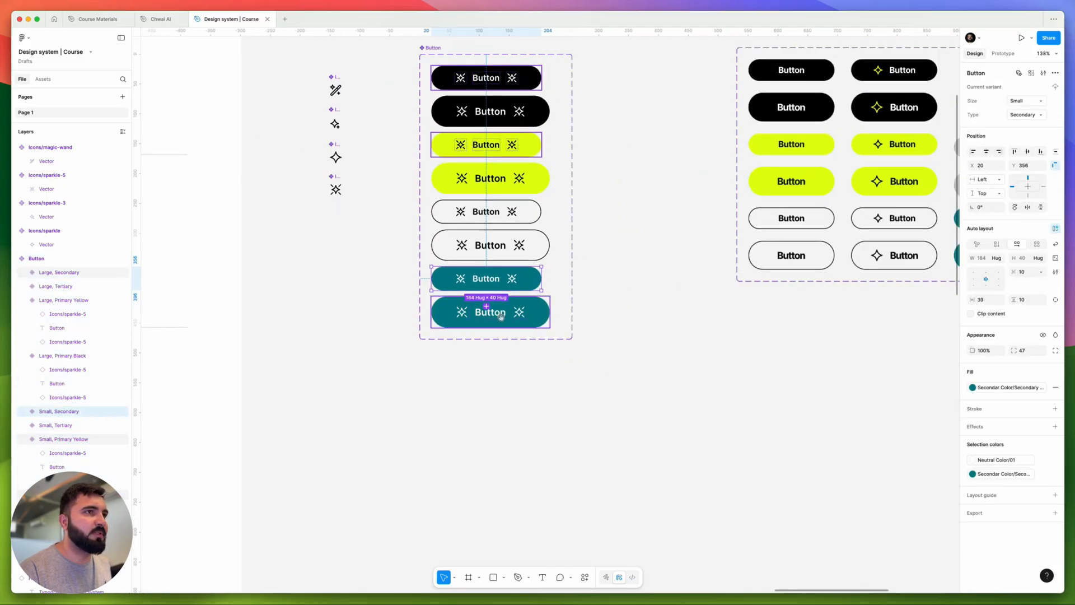
scroll(491, 306, "right", 3)
left_click(418, 312, "shift")
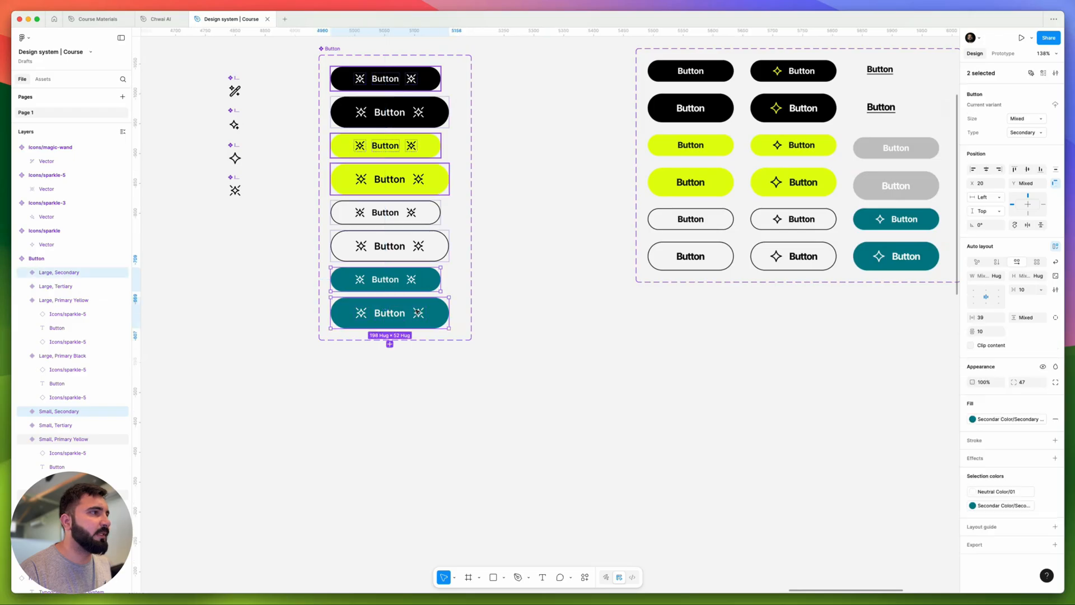
left_click(390, 344)
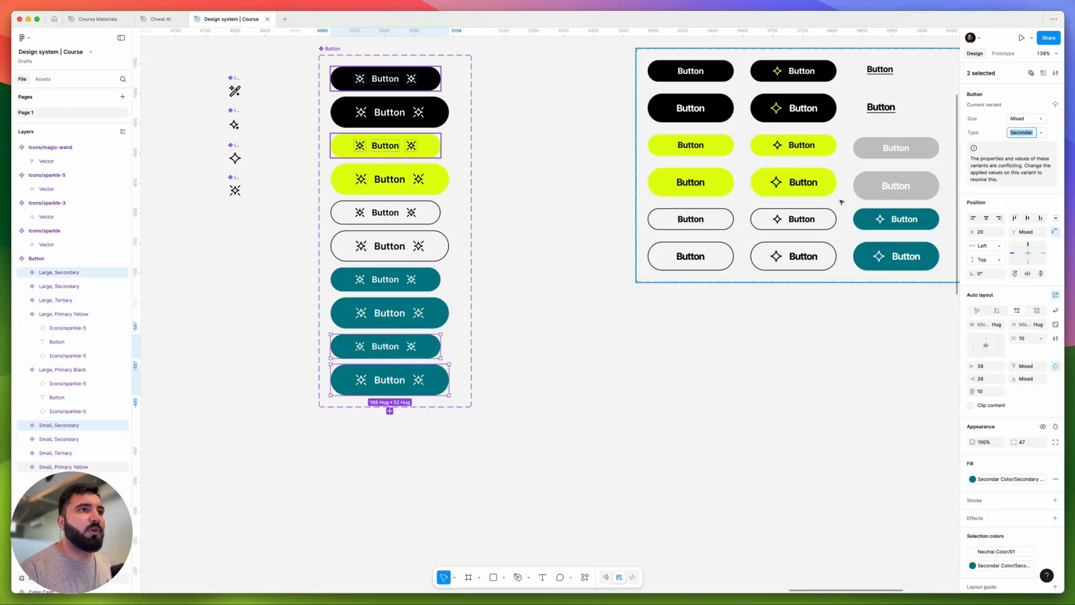
Step: Set the Type property of the two new teal variants to Disabled
scroll(397, 347, "up", 5)
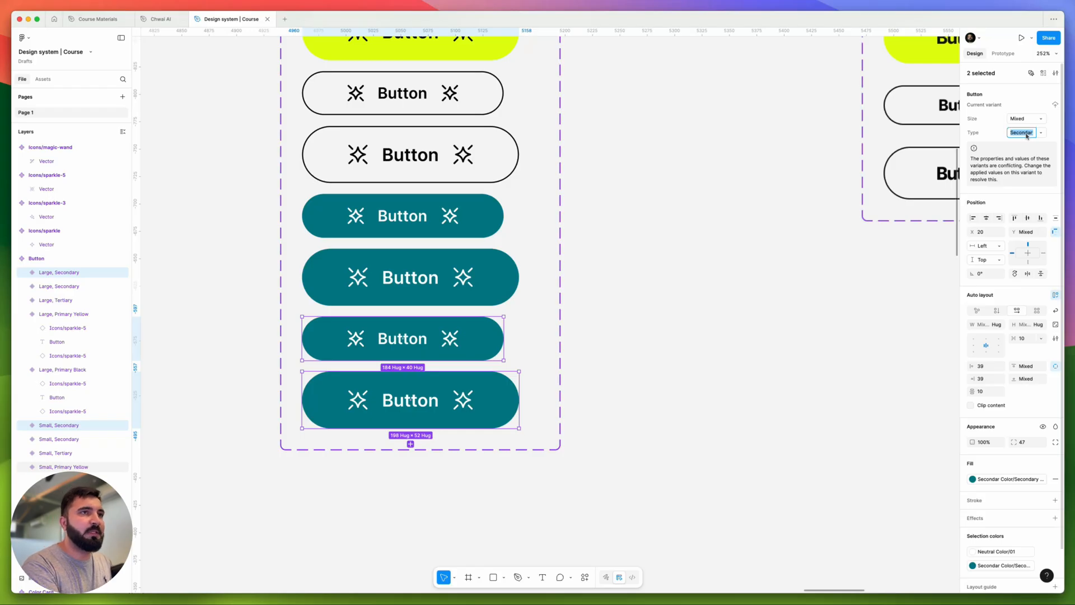
type("Disabled")
key("Return")
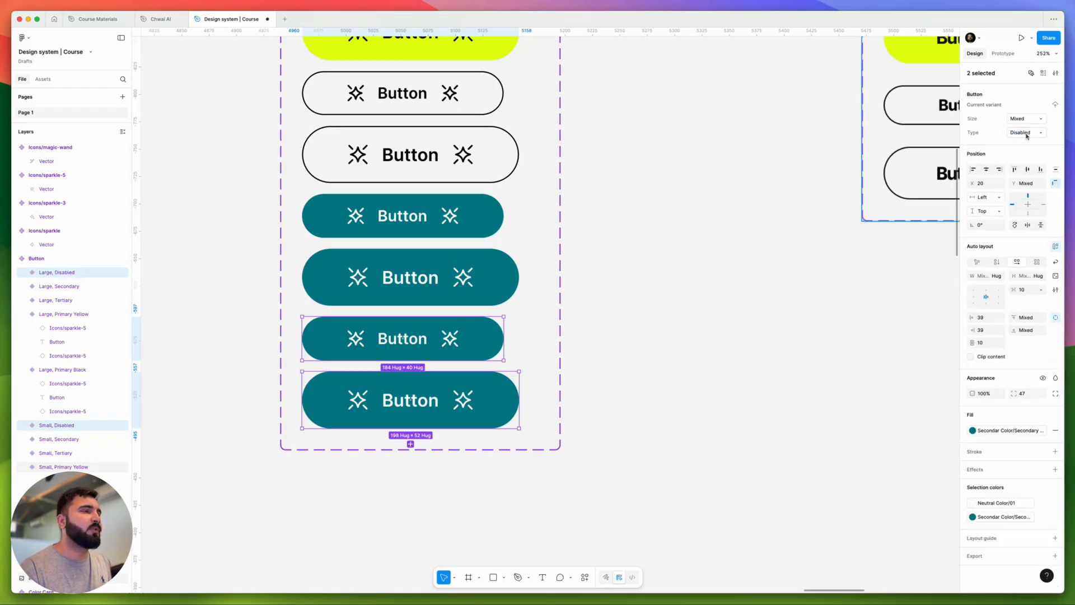
Step: Change the fill of both Disabled variants to the Neutral Color 05 style and deselect them
left_click(998, 431)
scroll(910, 513, "down", 5)
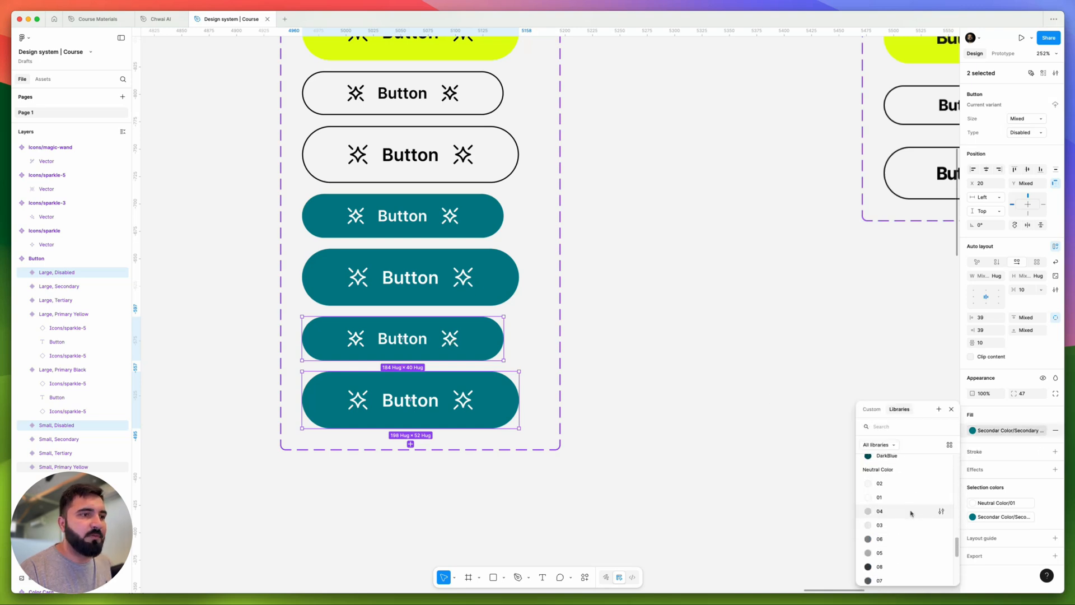
scroll(905, 504, "down", 2)
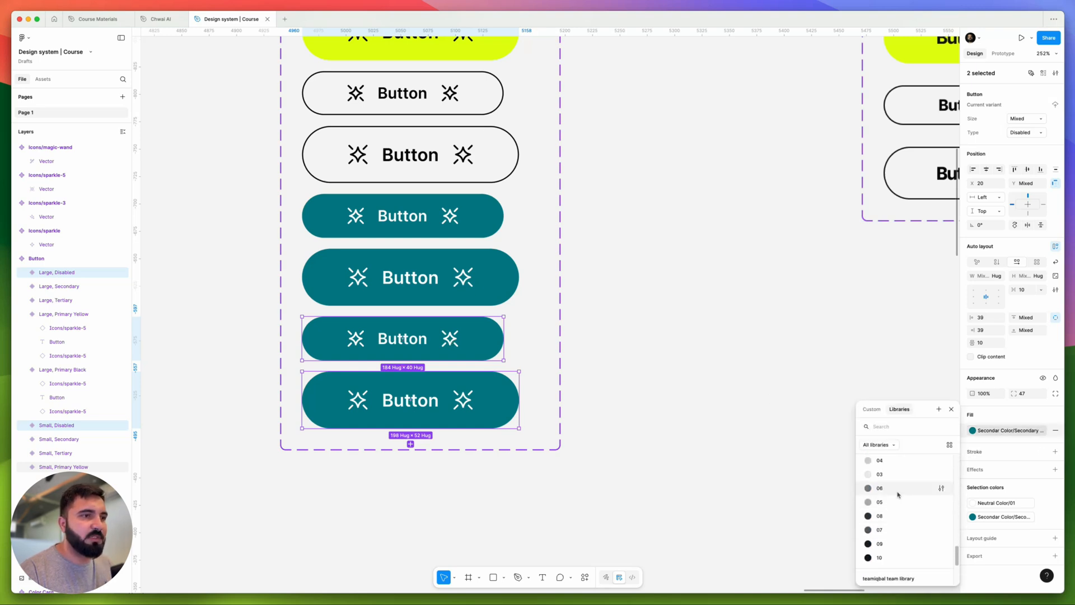
left_click(892, 502)
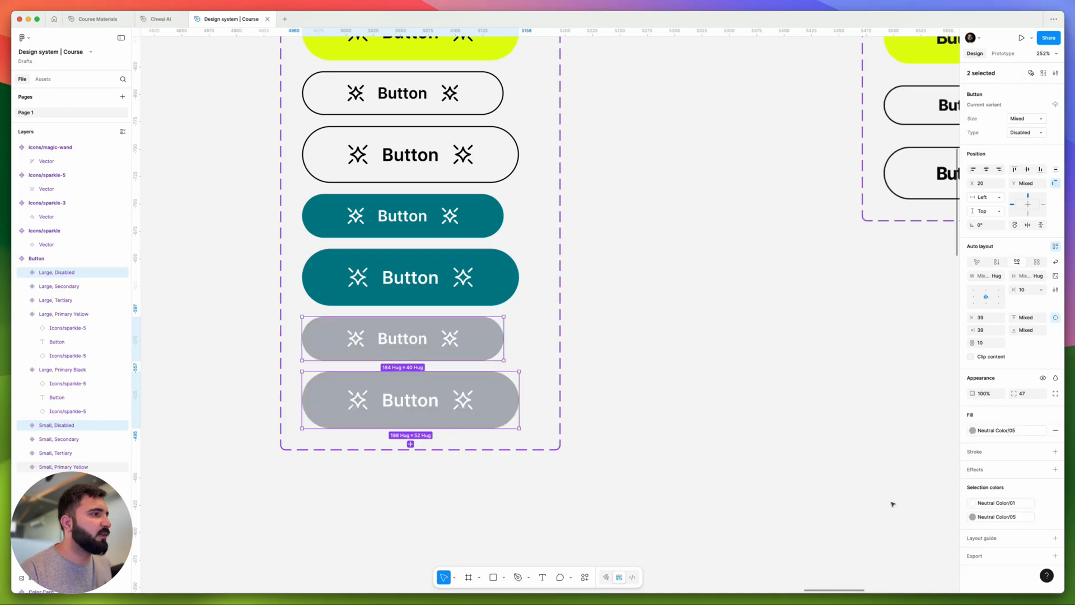
scroll(397, 400, "down", 5)
left_click(531, 372)
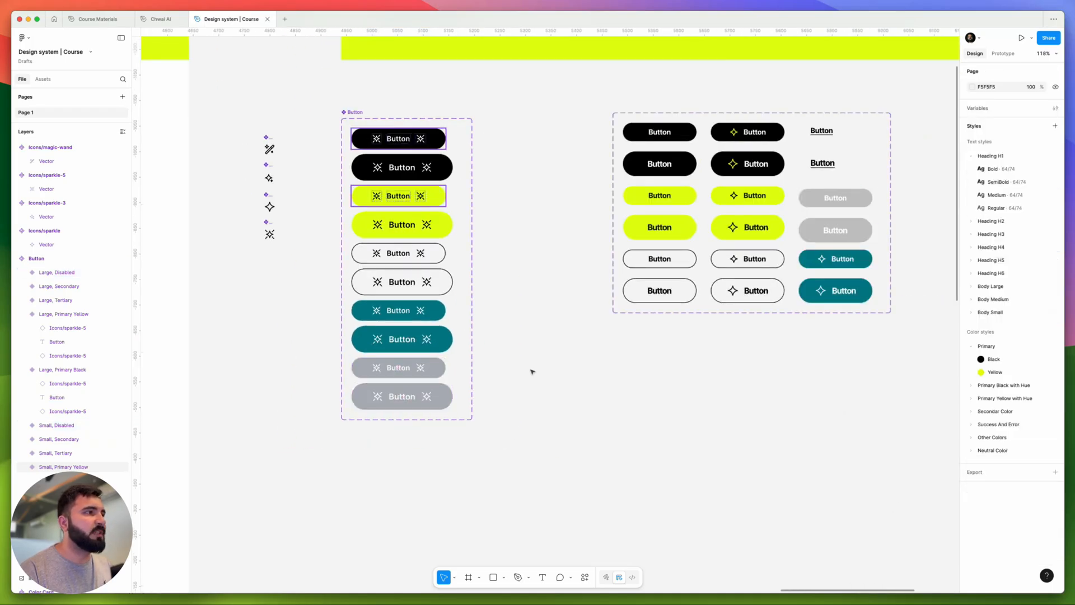
Step: Place an instance of the small Primary Black variant between the component set and the reference buttons
left_click_drag(531, 372, 586, 415)
left_click(468, 181)
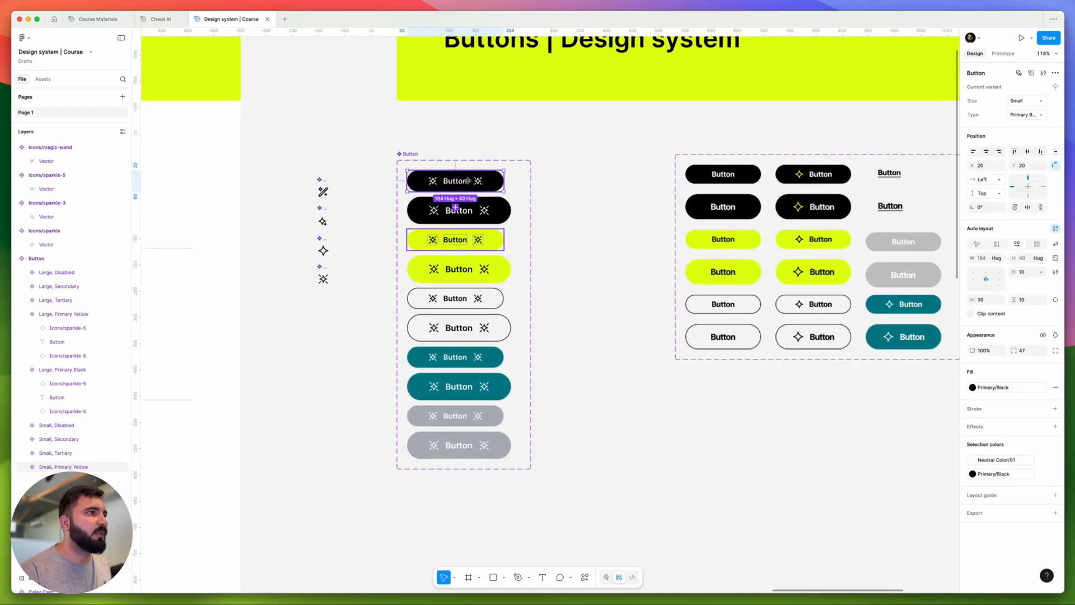
scroll(468, 181, "up", 5)
left_click_drag(503, 182, 798, 191)
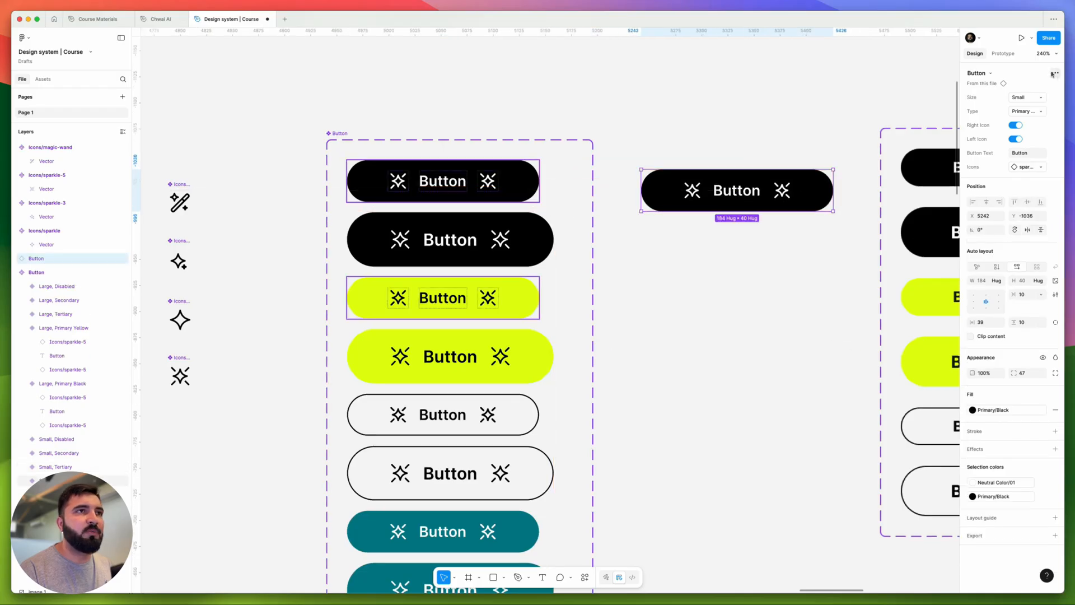
Step: Test the instance's variants by switching it to Secondary, Large, Disabled and Tertiary
left_click(1027, 111)
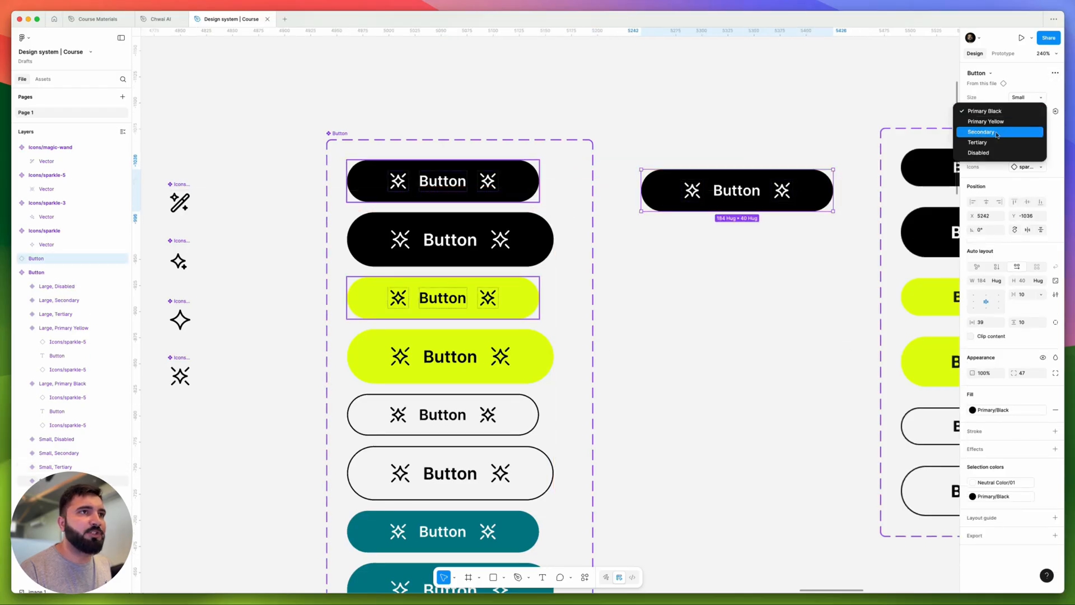
left_click(1002, 130)
left_click(1020, 100)
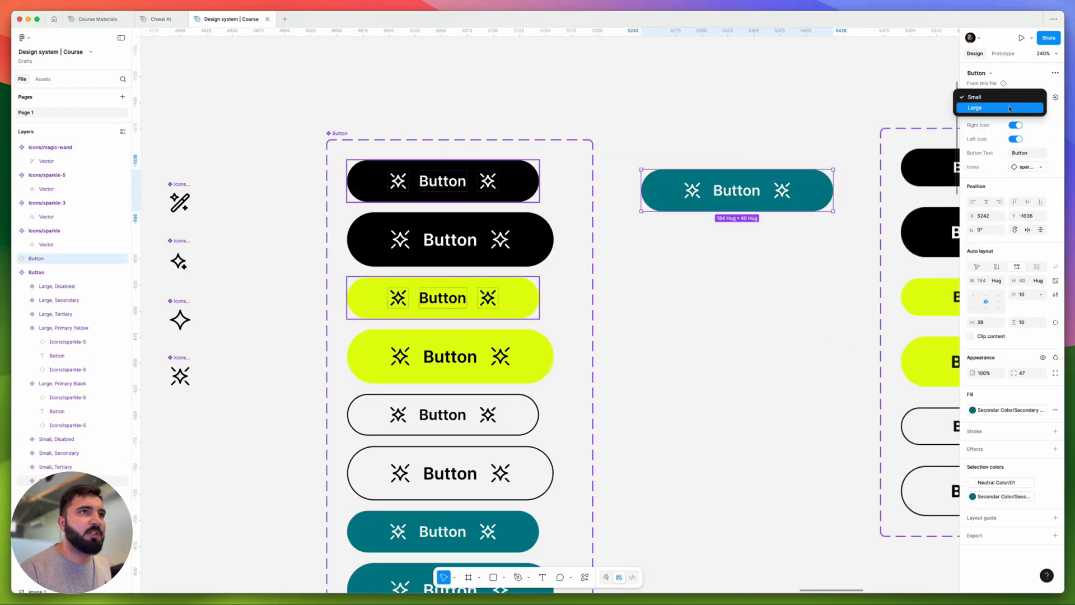
left_click(1017, 108)
left_click(1033, 111)
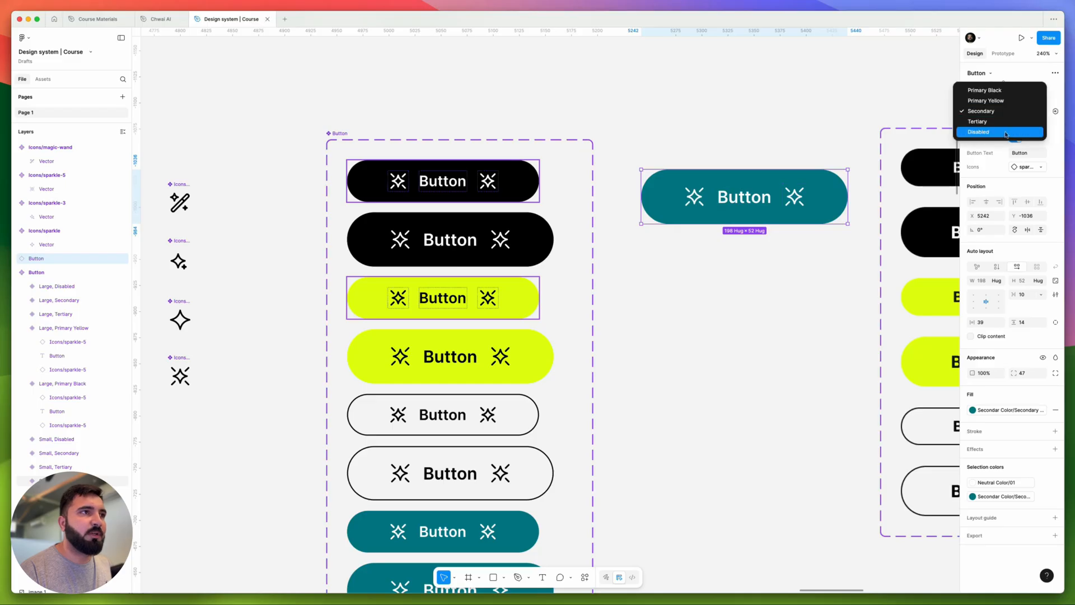
left_click(1006, 132)
left_click(1025, 111)
left_click(996, 101)
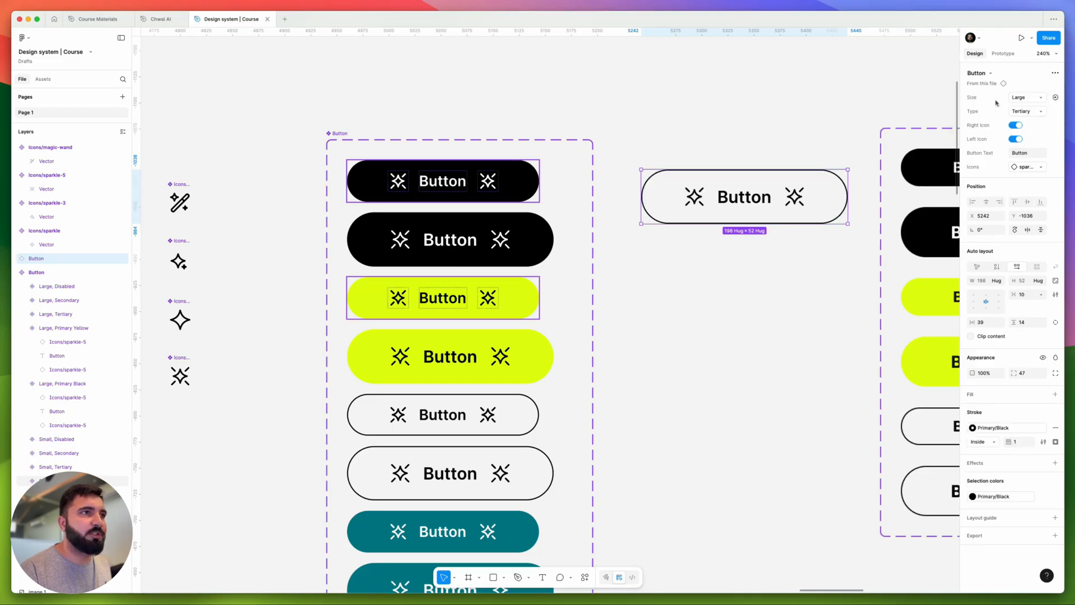
Step: Toggle the instance's left icon, leave it off, and open the icon swap options
left_click(1016, 139)
left_click(1017, 139)
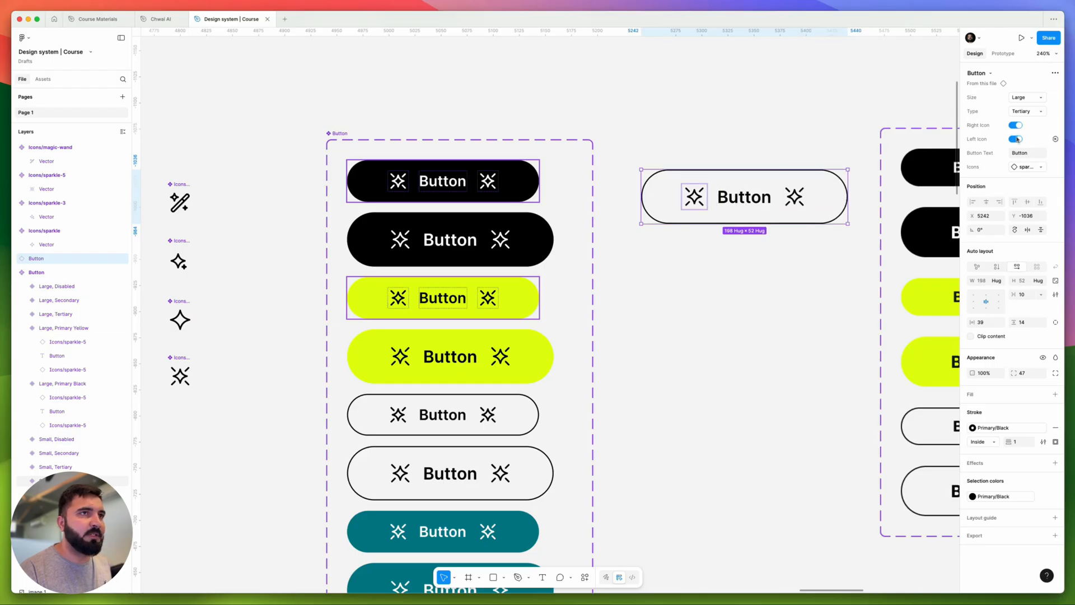
left_click(1017, 139)
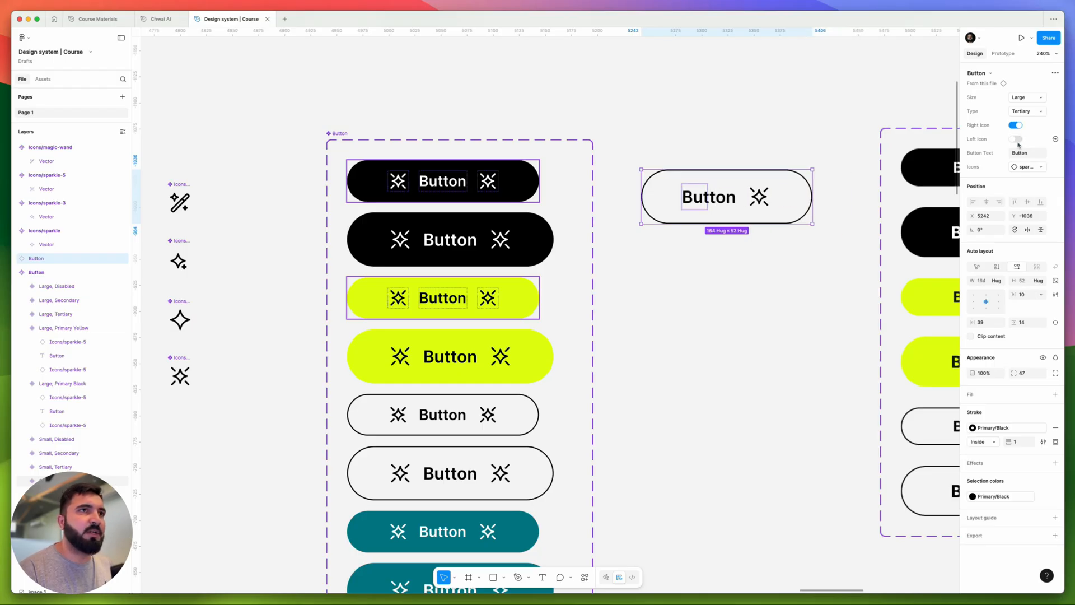
left_click(1030, 167)
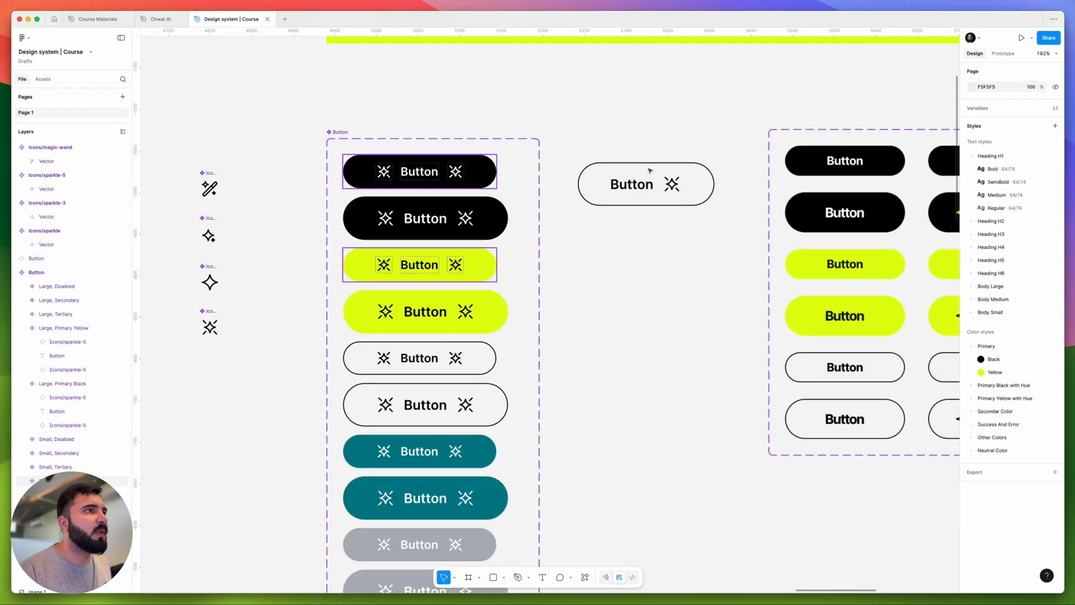
Step: Delete the test button instance beside the component set
left_click(660, 174)
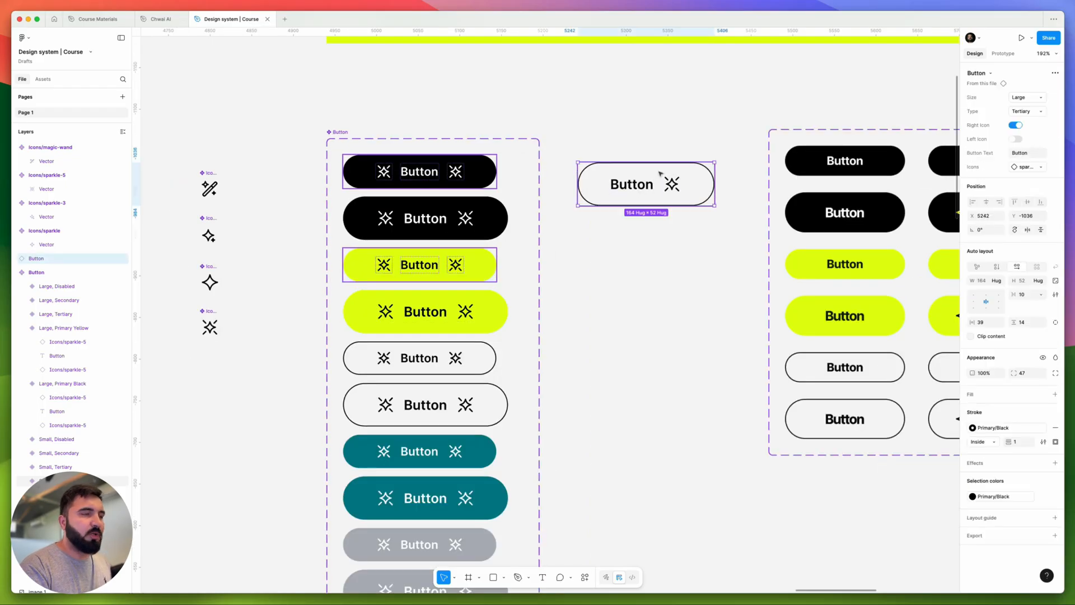
key("Delete")
Step: Move the Button component set up to about Y -1099, closer to the Buttons header banner
scroll(616, 185, "down", 2)
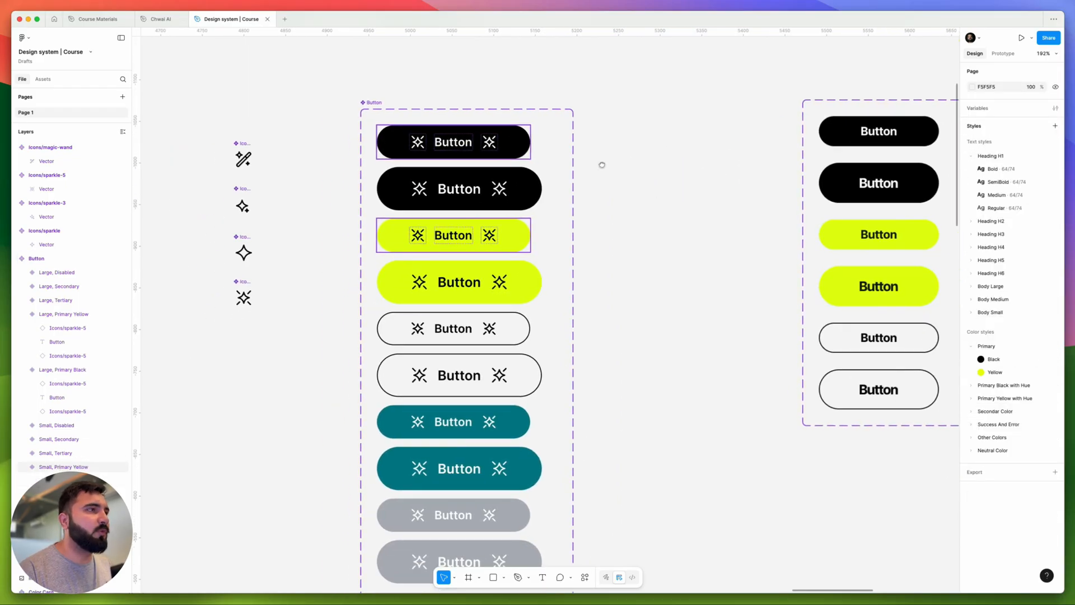
scroll(599, 162, "down", 5)
left_click(500, 133)
left_click_drag(500, 133, 500, 119)
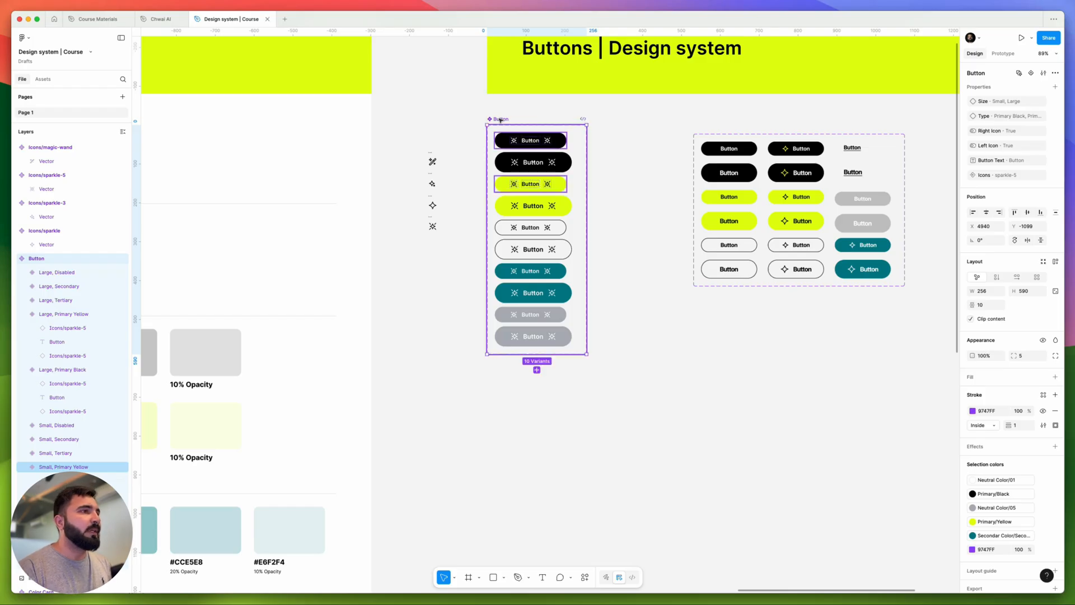